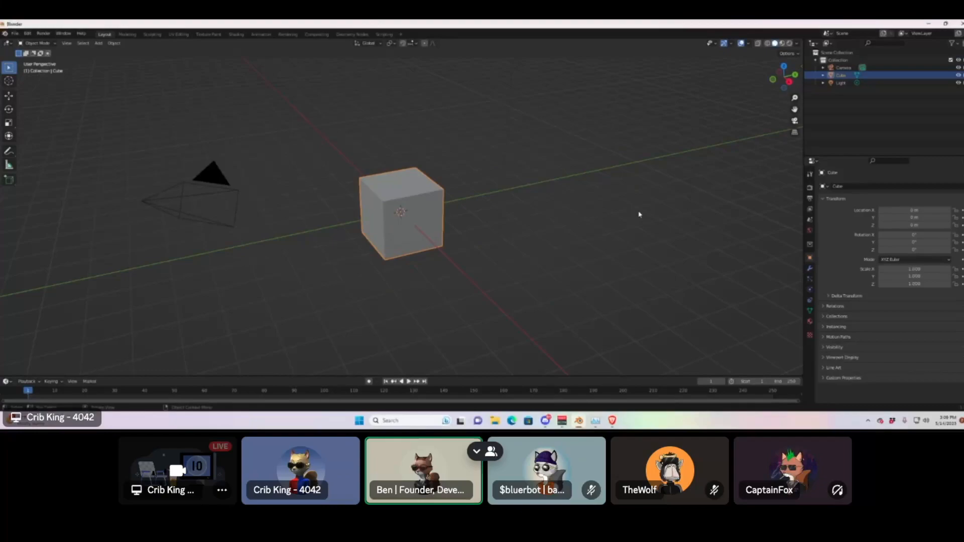
# Delete the default cube from the scene.
pyautogui.scroll(-2, 436, 155)
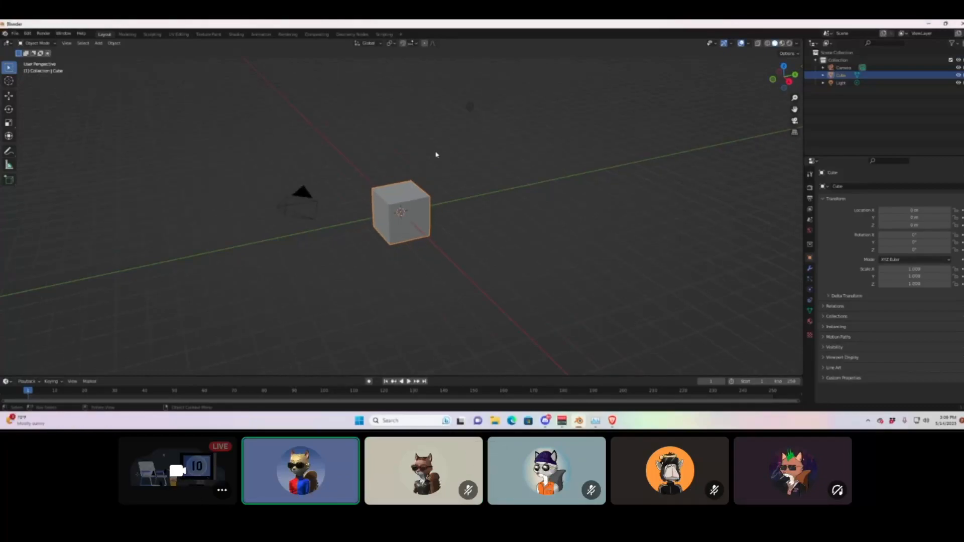
pyautogui.scroll(4, 441, 181)
pyautogui.moveTo(435, 186); pyautogui.dragTo(50, 157, button='middle')
pyautogui.scroll(-4, 416, 218)
pyautogui.scroll(2, 416, 218)
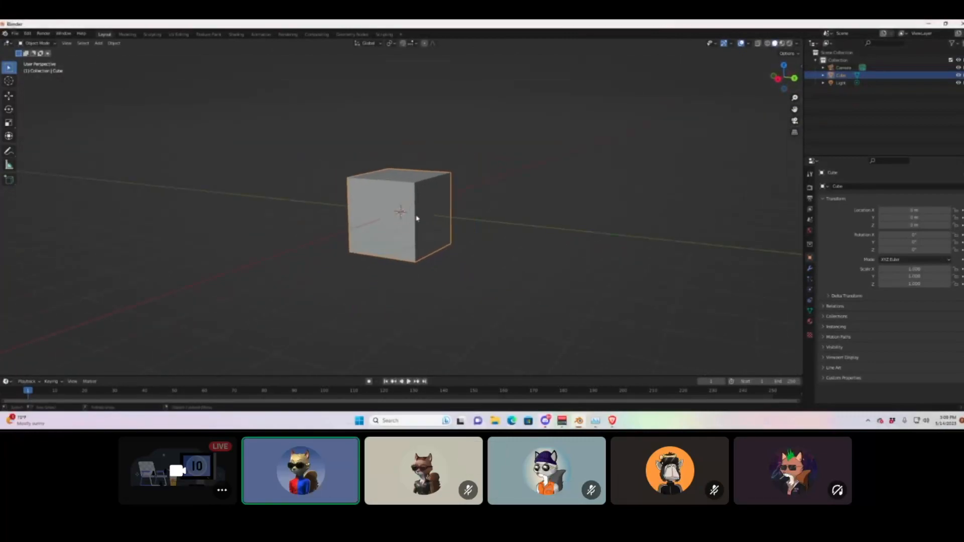
pyautogui.scroll(2, 416, 218)
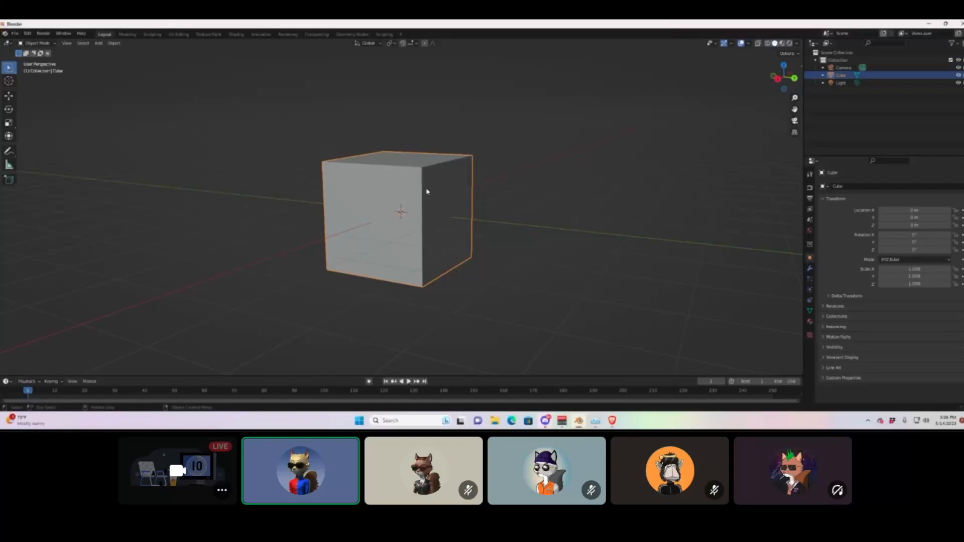
pyautogui.press('x')
pyautogui.click(431, 197)
# Open the file browser for importing an FBX model.
pyautogui.click(15, 33)
pyautogui.click(13, 33)
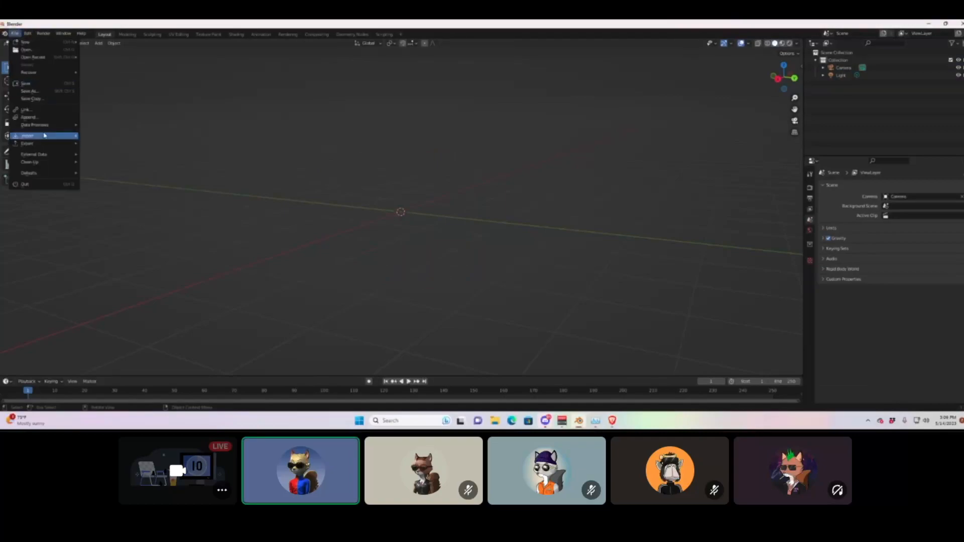
pyautogui.moveTo(36, 135)
pyautogui.click(149, 197)
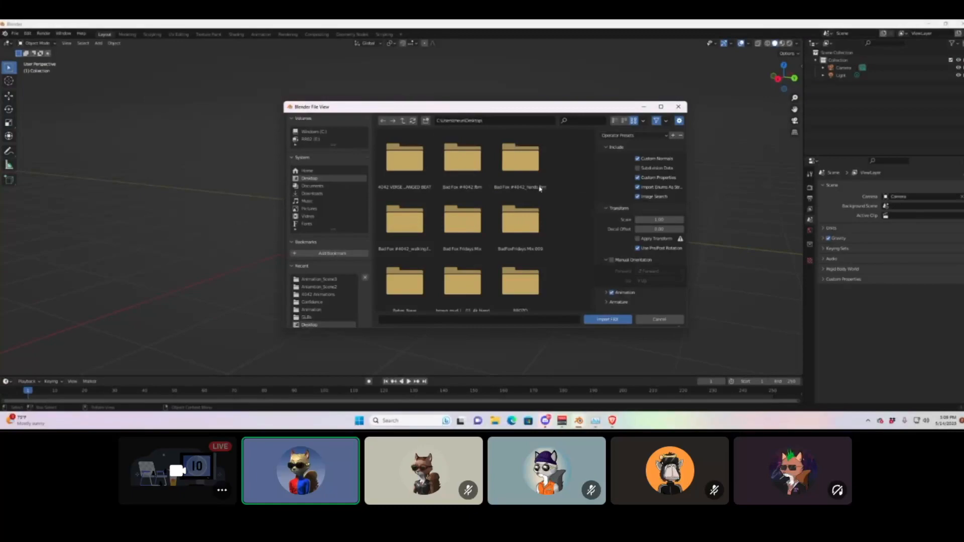
# Look through the folders and FBX files on the Desktop for a character model to import.
pyautogui.scroll(-2, 512, 193)
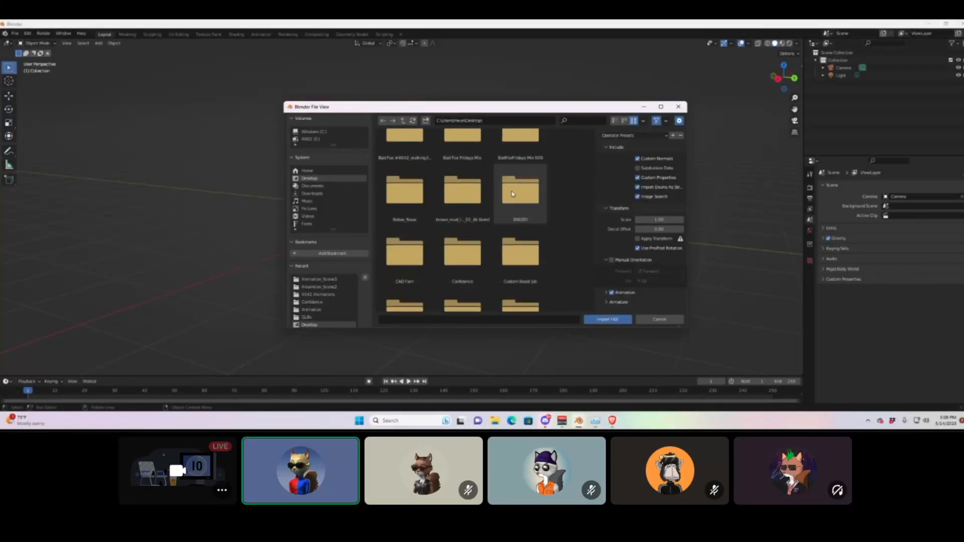
pyautogui.scroll(-8, 513, 194)
pyautogui.scroll(-10, 513, 193)
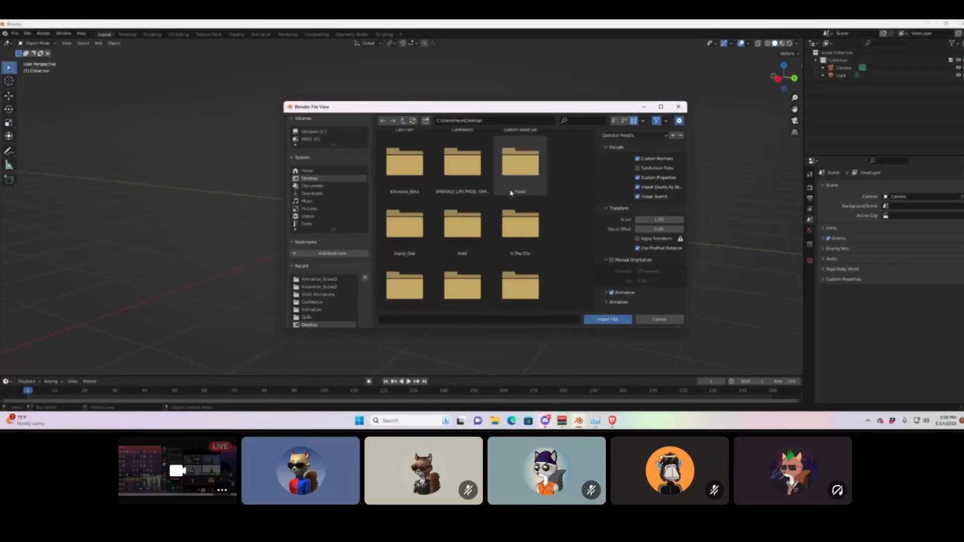
pyautogui.scroll(15, 536, 192)
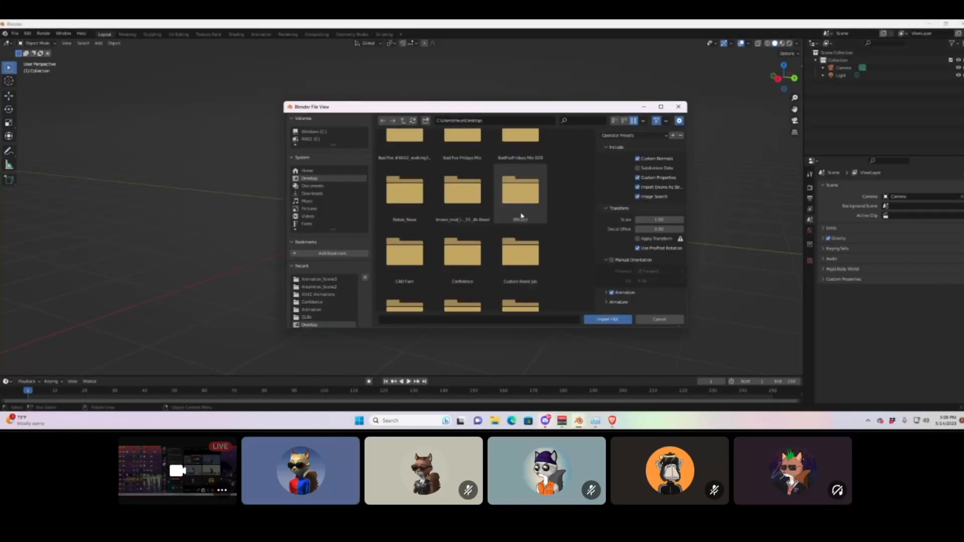
pyautogui.scroll(2, 513, 214)
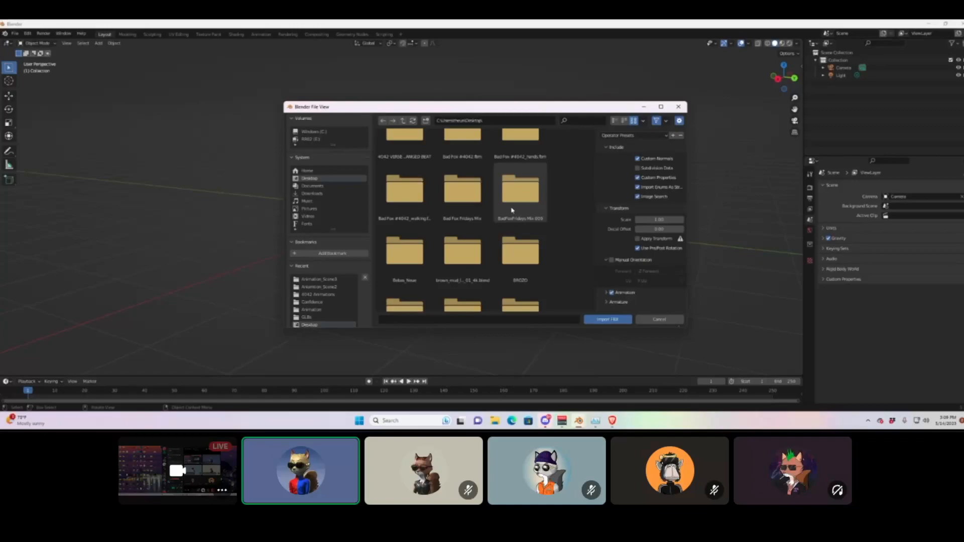
pyautogui.scroll(2, 512, 210)
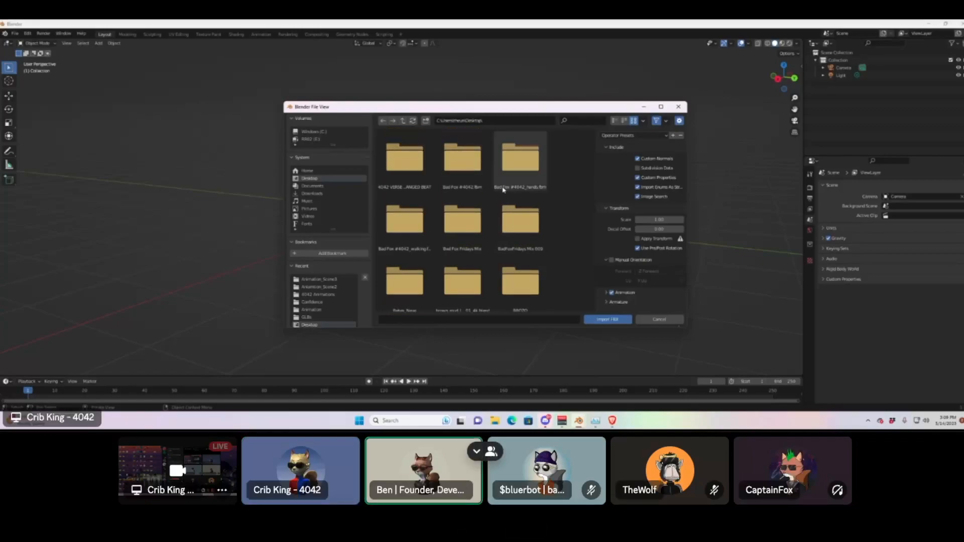
pyautogui.scroll(-1, 519, 205)
pyautogui.scroll(-5, 517, 204)
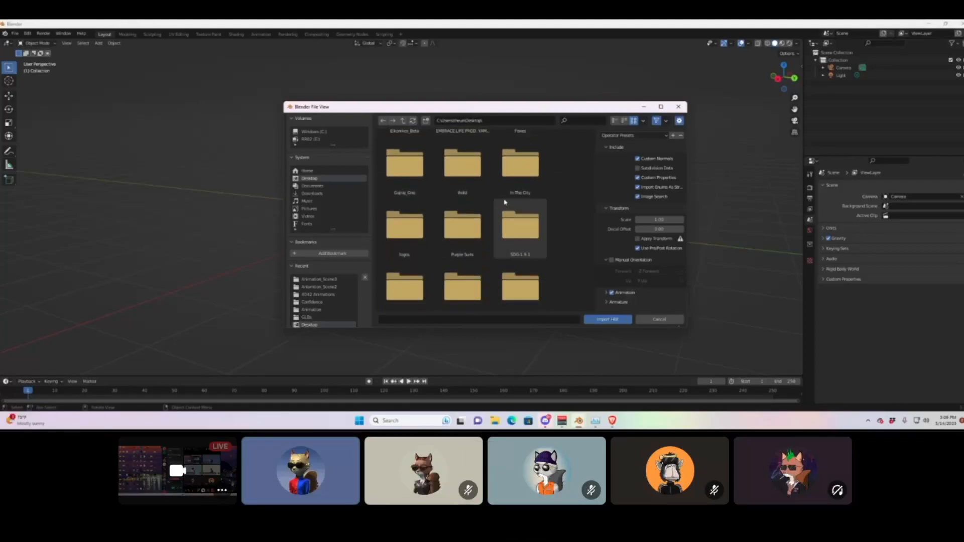
pyautogui.scroll(-5, 505, 196)
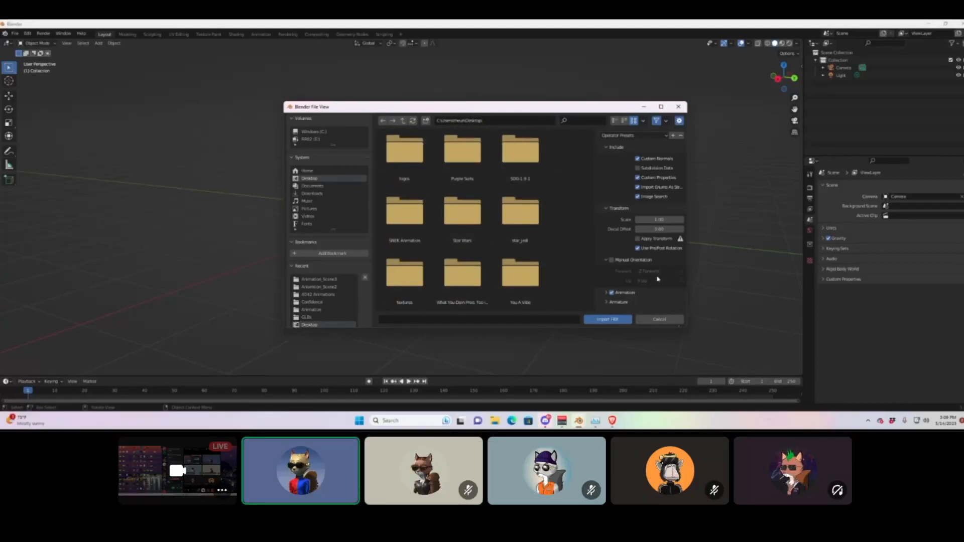
pyautogui.scroll(-2, 583, 209)
pyautogui.scroll(-3, 580, 205)
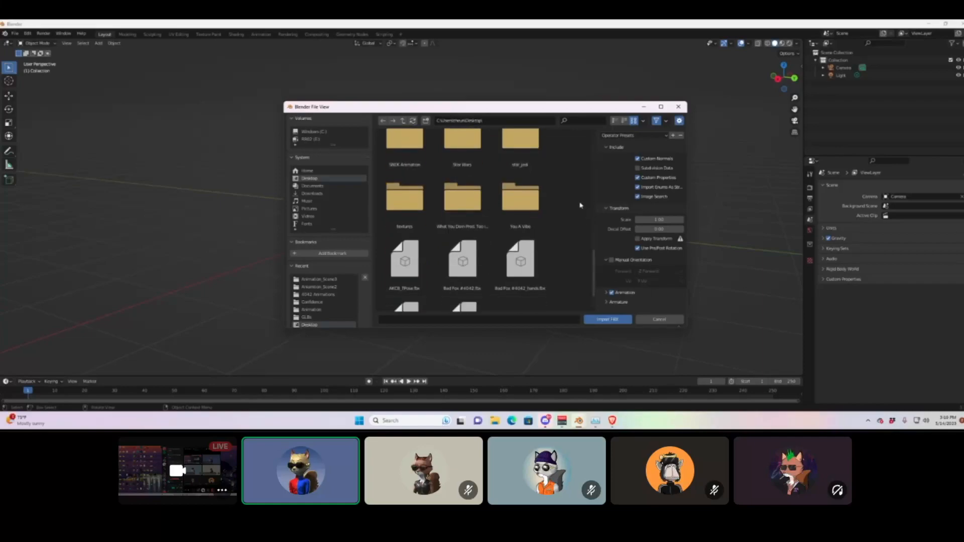
pyautogui.scroll(8, 543, 229)
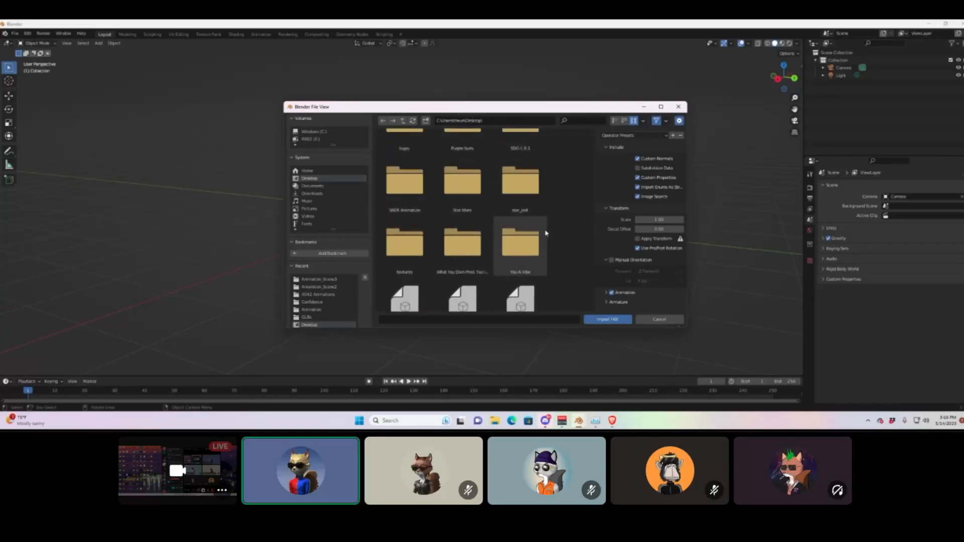
pyautogui.scroll(8, 502, 208)
pyautogui.scroll(6, 528, 201)
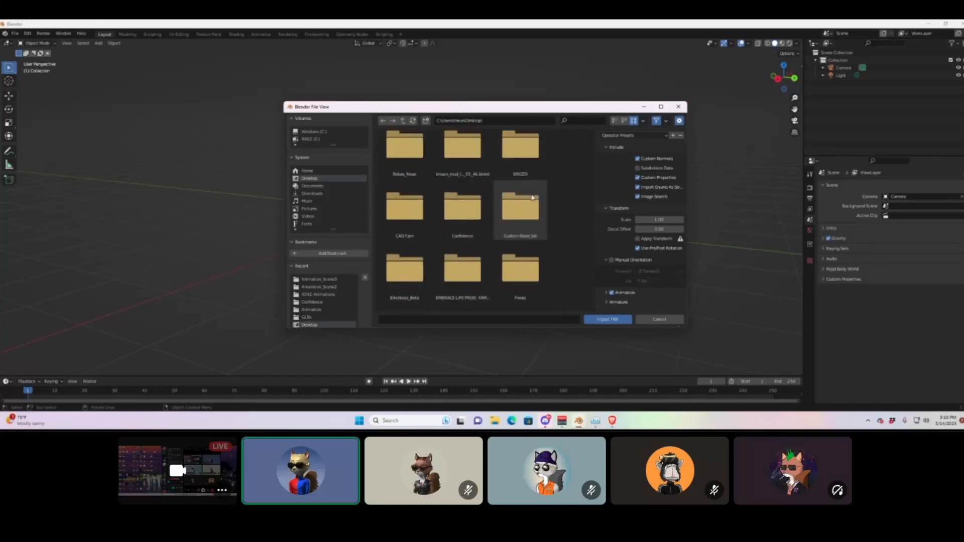
pyautogui.scroll(1, 528, 205)
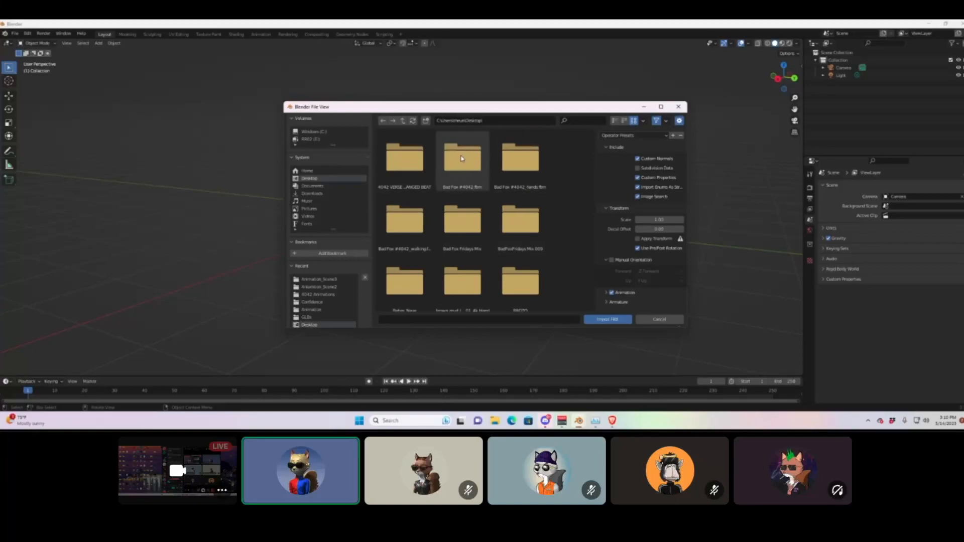
# Import the character model Bad Fox #2712.fbx from the Purple Suits folder on the Desktop.
pyautogui.scroll(-1, 423, 215)
pyautogui.scroll(-6, 423, 215)
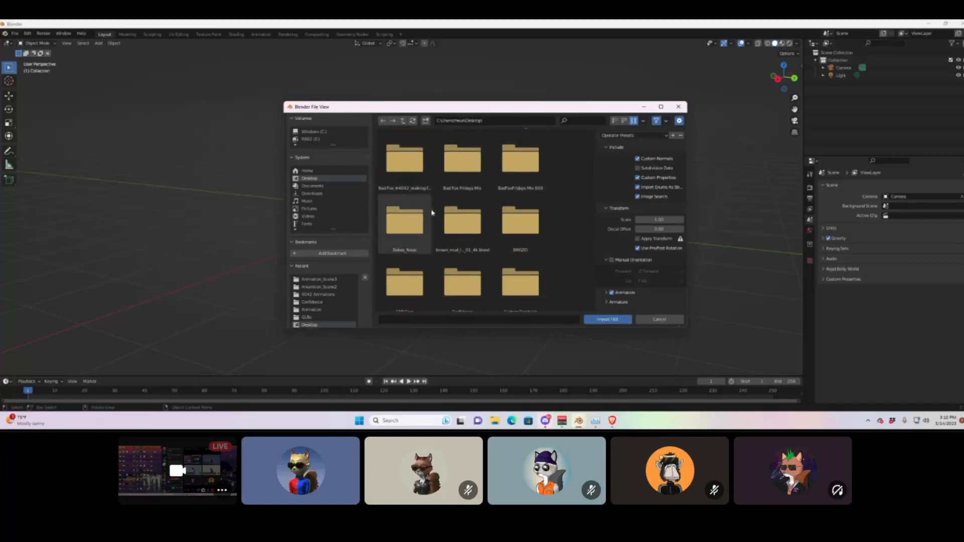
pyautogui.scroll(-3, 449, 211)
pyautogui.scroll(-3, 449, 211)
pyautogui.scroll(-3, 449, 211)
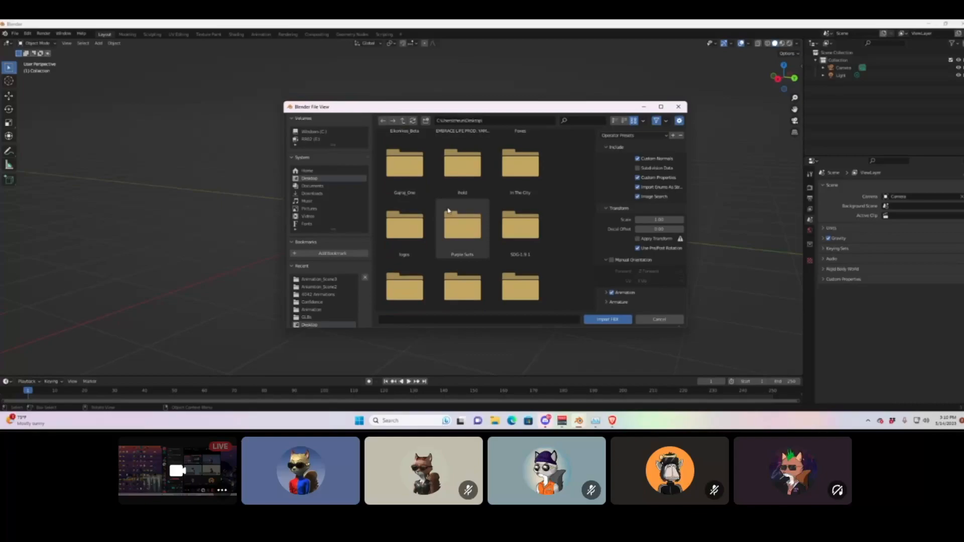
pyautogui.doubleClick(448, 211)
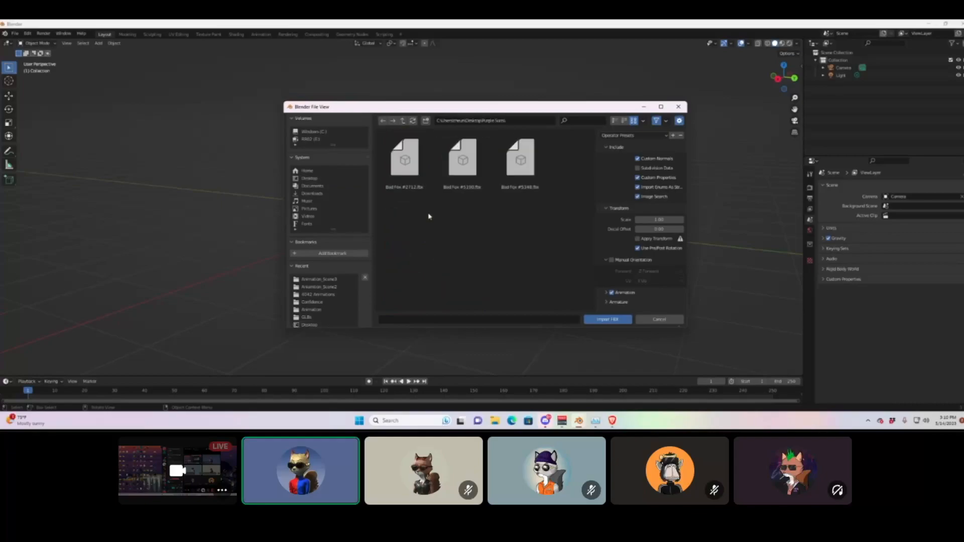
pyautogui.doubleClick(407, 158)
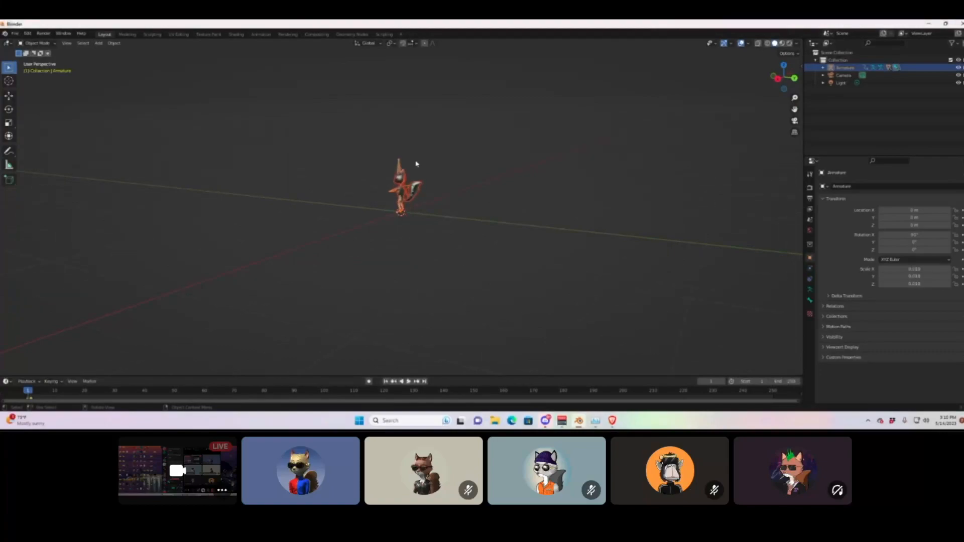
# Delete the sword object from the imported fox character's back.
pyautogui.moveTo(421, 156); pyautogui.dragTo(491, 161, button='middle')
pyautogui.scroll(-5, 491, 161)
pyautogui.moveTo(427, 153); pyautogui.dragTo(421, 104, button='middle')
pyautogui.scroll(2, 441, 137)
pyautogui.click(425, 107)
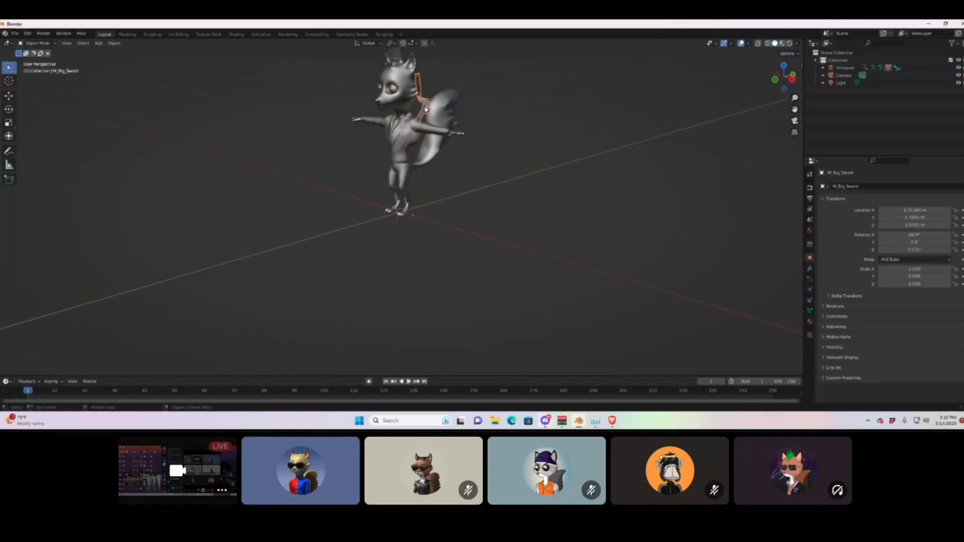
pyautogui.moveTo(427, 109); pyautogui.dragTo(464, 120, button='middle')
pyautogui.press('x')
pyautogui.click(429, 97)
# Switch the viewport shading to Material Preview to display the fox's textures.
pyautogui.scroll(5, 442, 107)
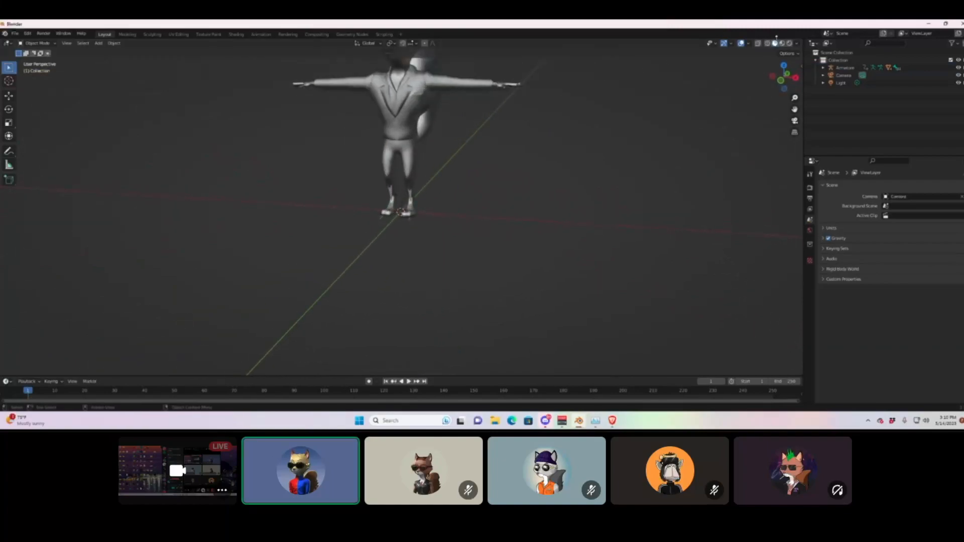
pyautogui.click(784, 47)
pyautogui.scroll(-5, 477, 148)
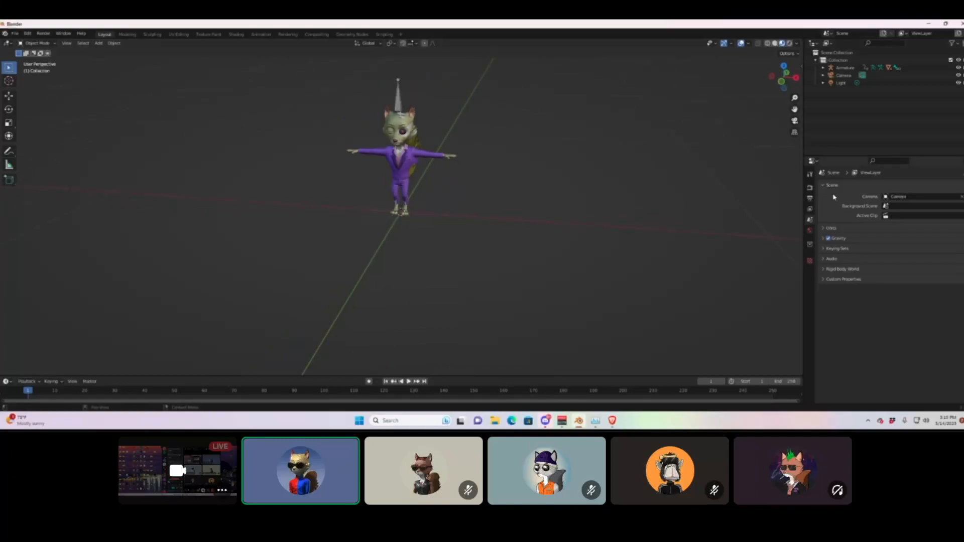
# Try the Workbench render engine for the scene and return to Eevee.
pyautogui.click(810, 189)
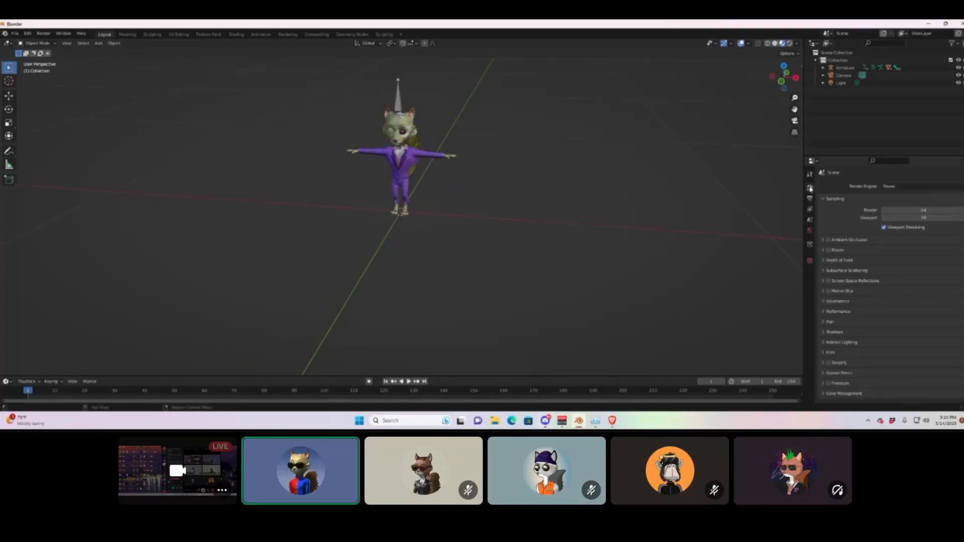
pyautogui.click(897, 187)
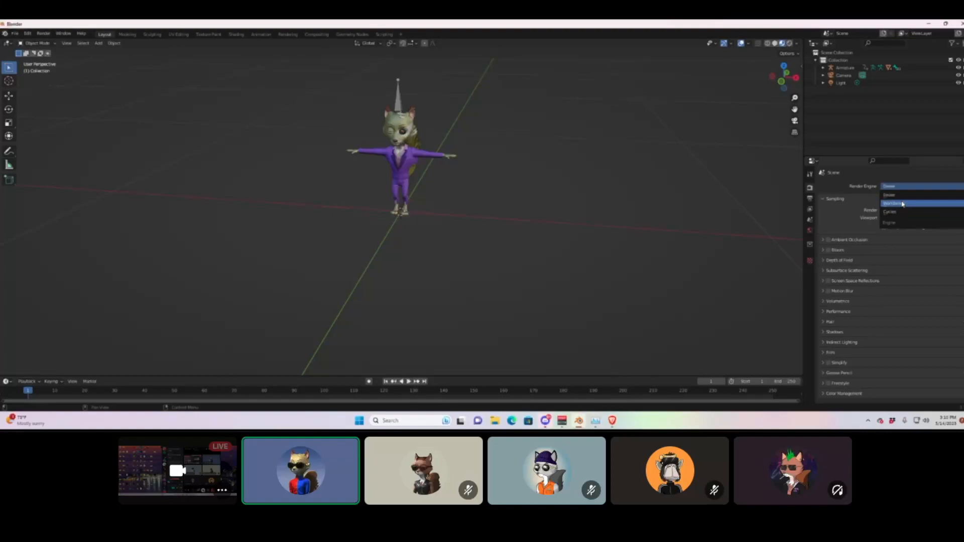
pyautogui.click(903, 204)
pyautogui.click(901, 187)
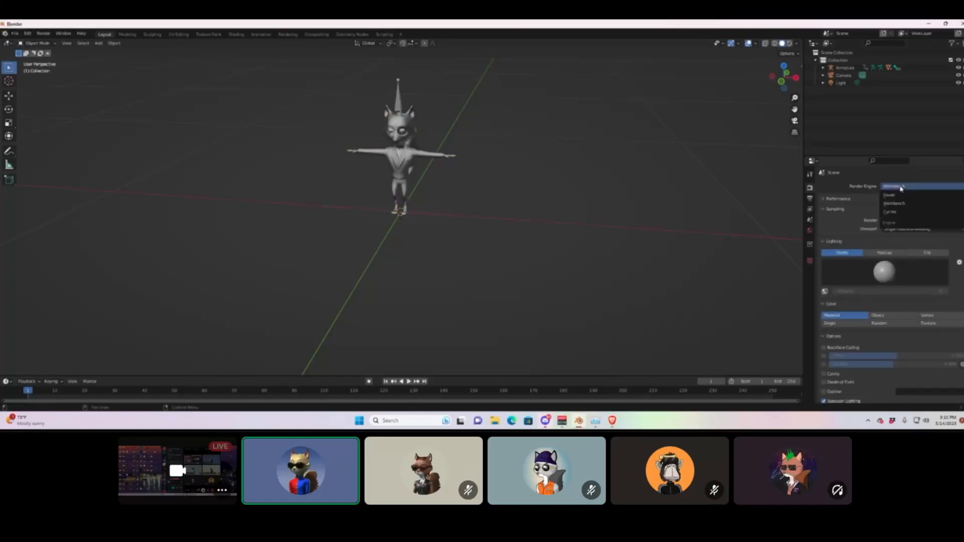
pyautogui.click(923, 253)
pyautogui.click(856, 253)
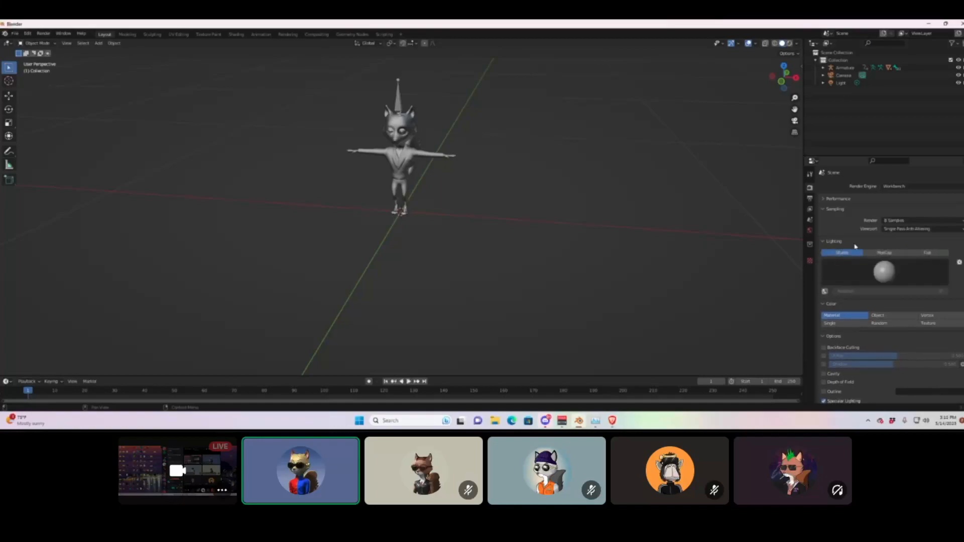
pyautogui.click(906, 186)
pyautogui.click(897, 199)
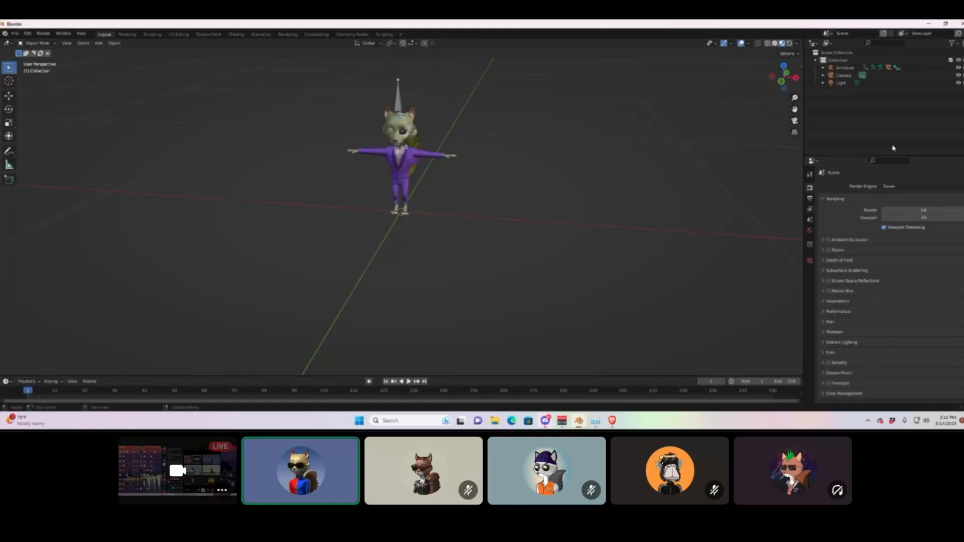
# Set the scene's render engine to Cycles.
pyautogui.click(927, 187)
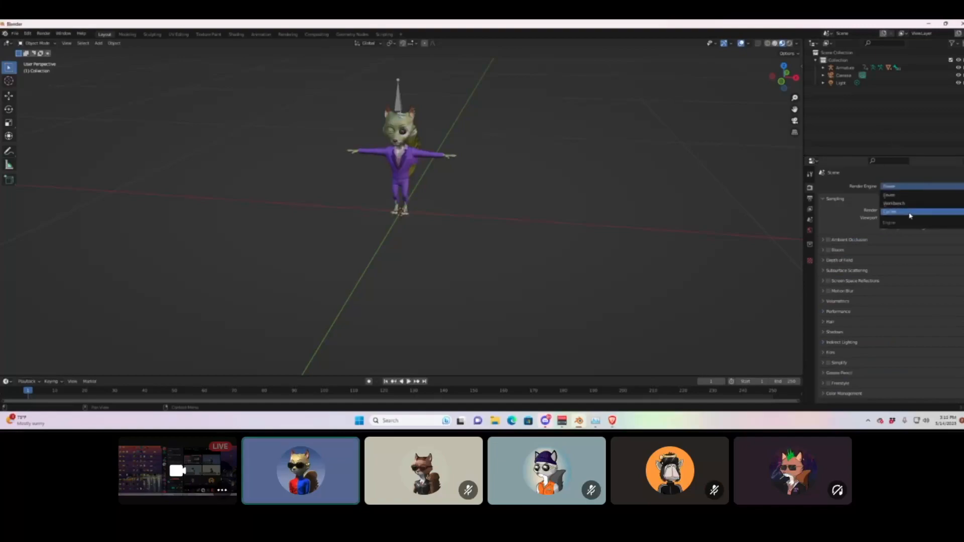
pyautogui.click(908, 215)
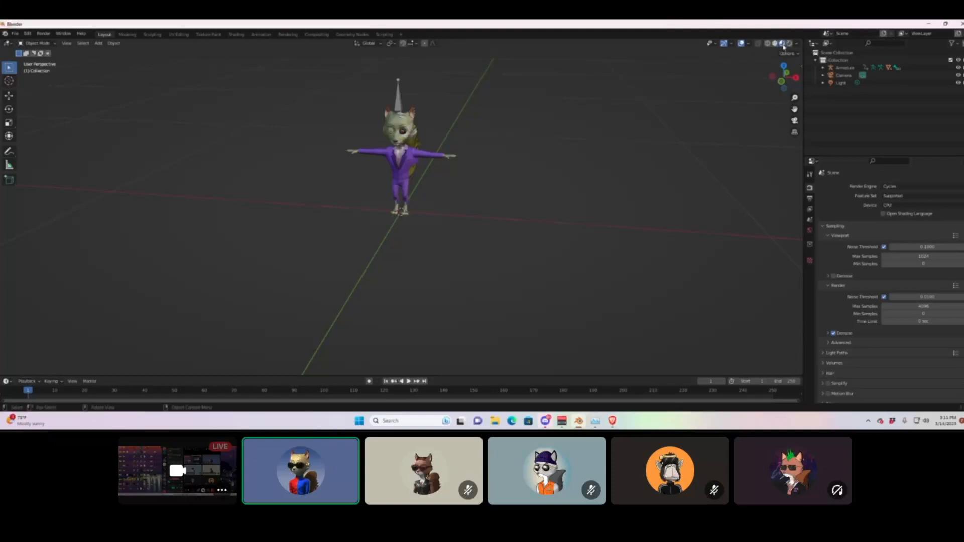
pyautogui.click(921, 189)
# Examine the textured fox character from different angles and distances, and review the render engine choices.
pyautogui.moveTo(423, 110); pyautogui.dragTo(429, 150, button='middle')
pyautogui.scroll(4, 430, 149)
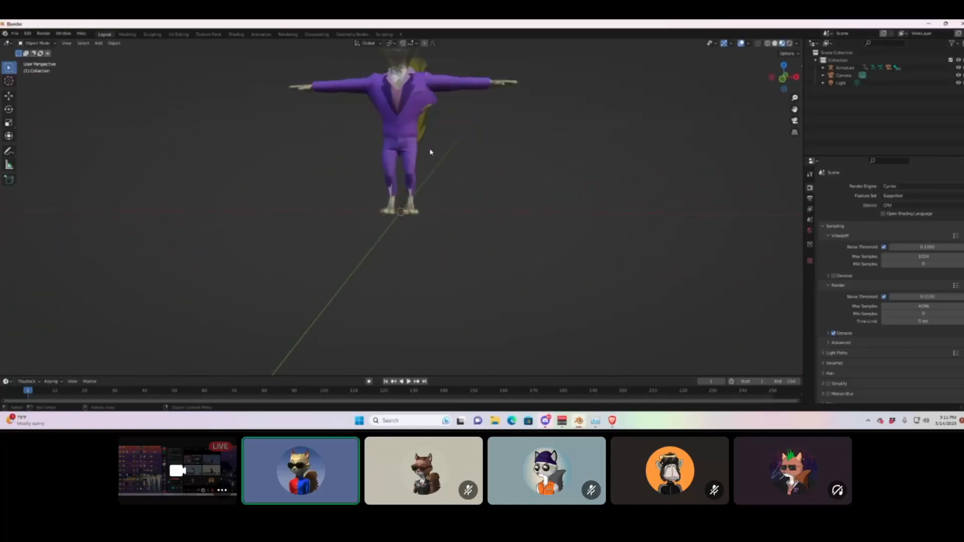
pyautogui.moveTo(428, 112); pyautogui.dragTo(434, 88, button='middle')
pyautogui.scroll(-5, 537, 112)
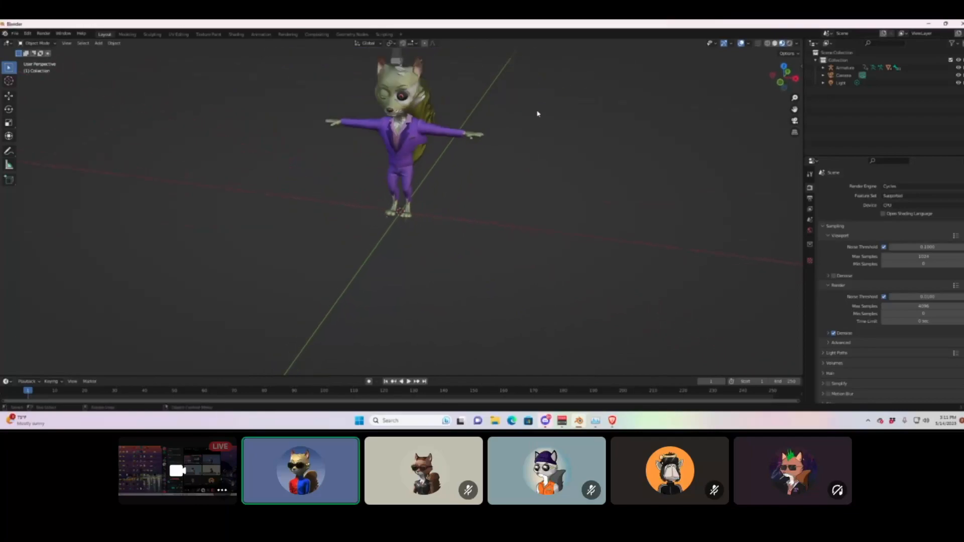
pyautogui.scroll(1, 538, 108)
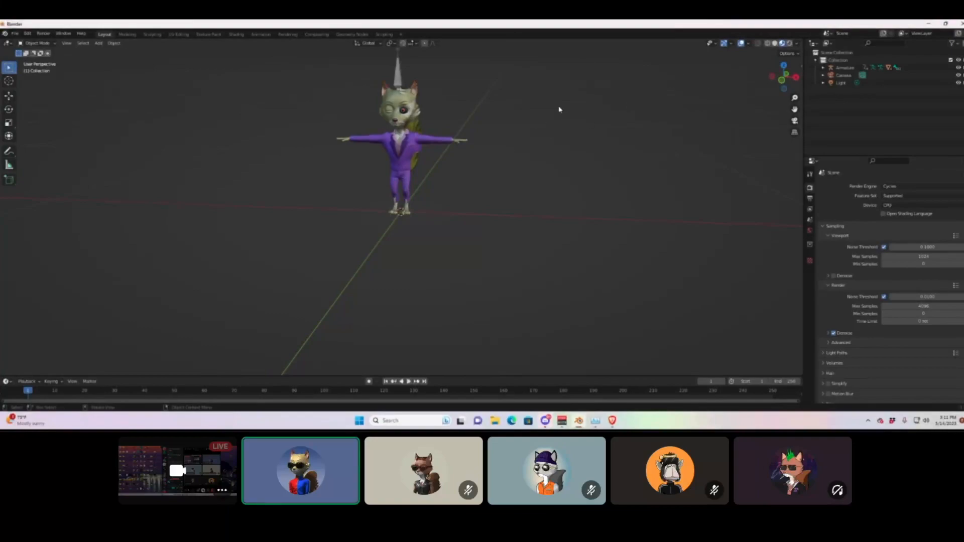
pyautogui.moveTo(554, 117); pyautogui.dragTo(728, 213, button='middle')
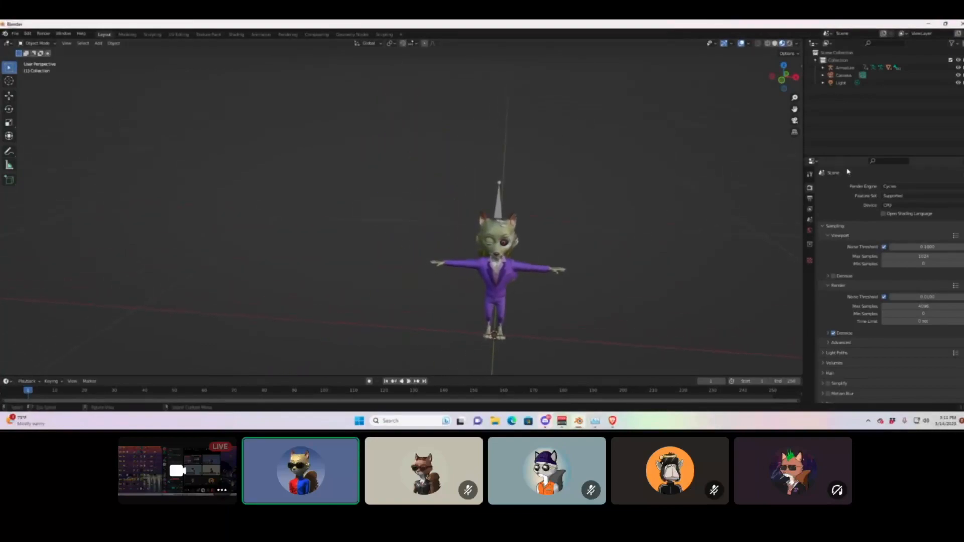
pyautogui.click(891, 187)
pyautogui.click(897, 206)
pyautogui.scroll(2, 620, 272)
pyautogui.keyDown('shift'); pyautogui.moveTo(613, 273); pyautogui.dragTo(499, 195, button='middle'); pyautogui.keyUp('shift')
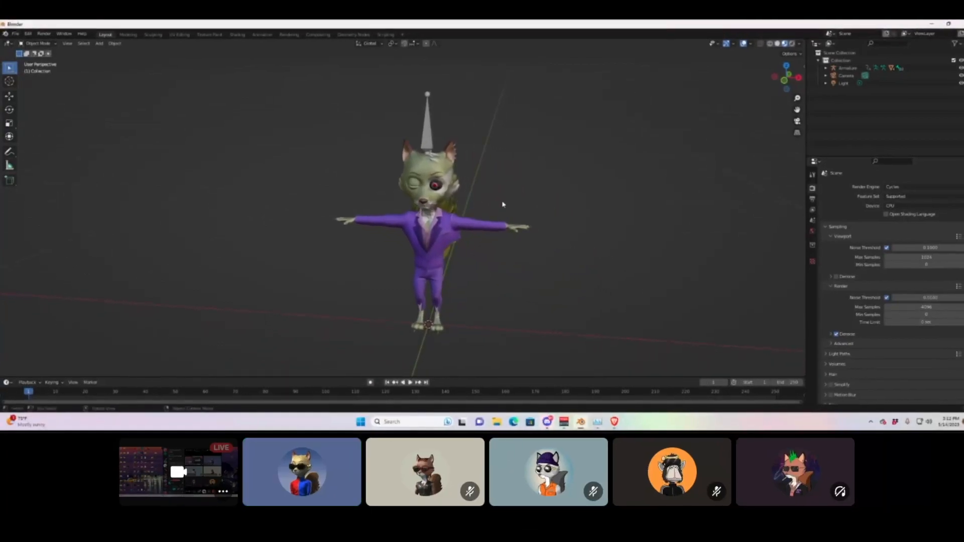
# Switch the viewport shading to Rendered and compare it with Material Preview on the fox character.
pyautogui.moveTo(562, 234)
pyautogui.mouseDown(button='middle')
pyautogui.moveTo(607, 224)
pyautogui.moveTo(575, 221)
pyautogui.mouseUp(button='middle')
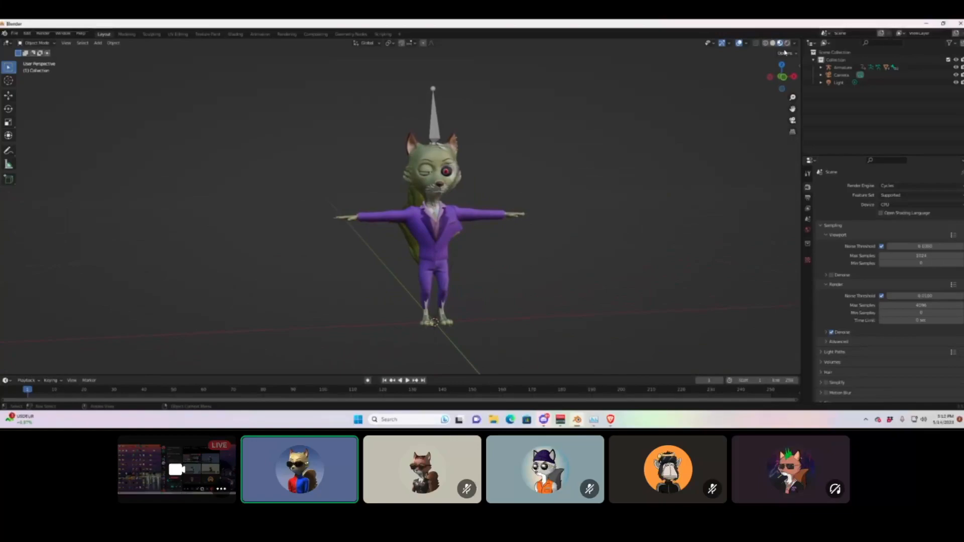
pyautogui.click(790, 44)
pyautogui.moveTo(590, 155)
pyautogui.mouseDown(button='middle')
pyautogui.moveTo(589, 194)
pyautogui.moveTo(565, 183)
pyautogui.moveTo(499, 198)
pyautogui.moveTo(295, 209)
pyautogui.moveTo(271, 198)
pyautogui.mouseUp(button='middle')
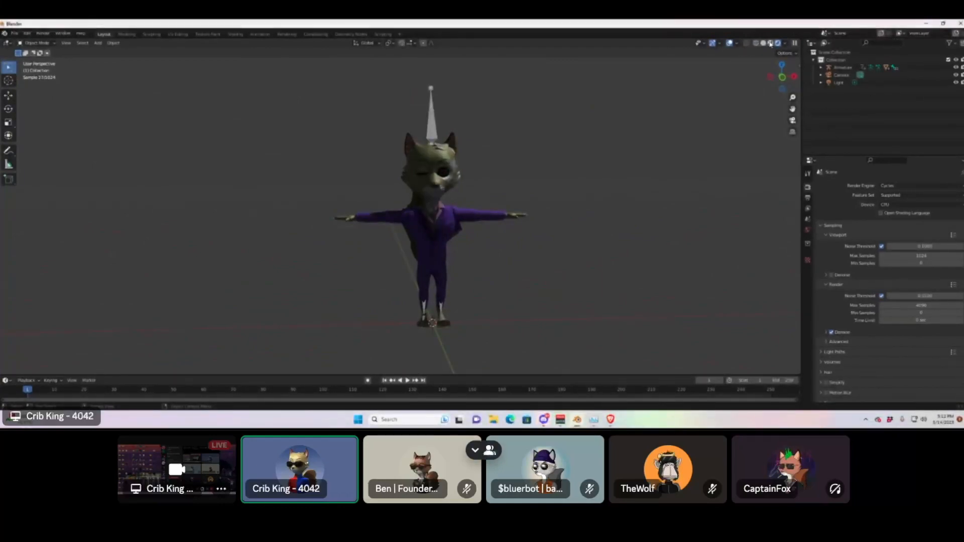
pyautogui.click(770, 43)
pyautogui.click(778, 43)
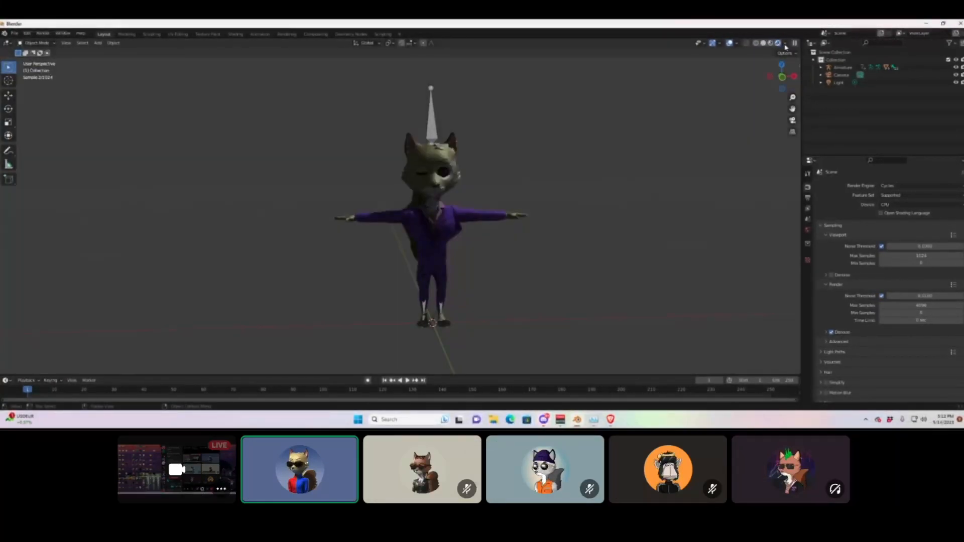
pyautogui.moveTo(673, 157); pyautogui.dragTo(655, 154, button='middle')
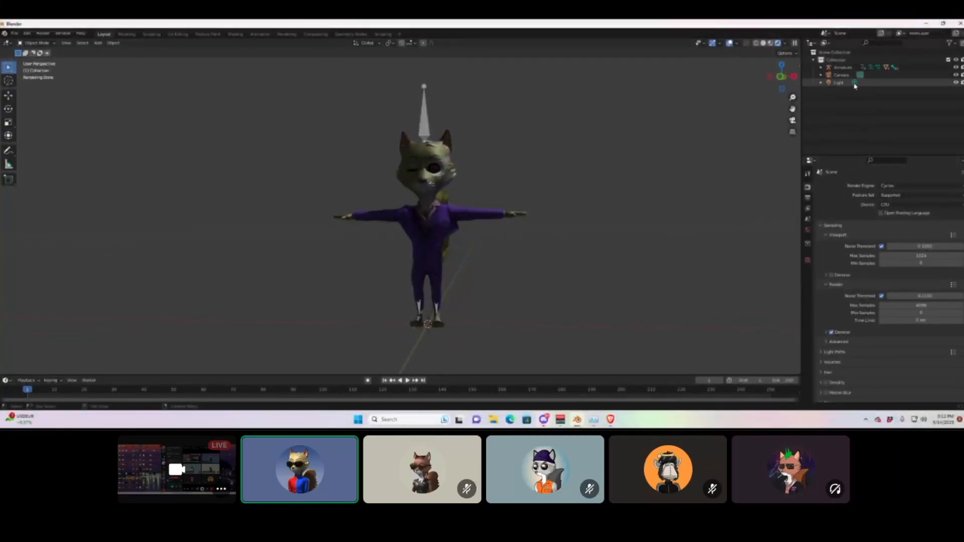
# Select the scene's light and move it along the global X axis to line up roughly above the character.
pyautogui.click(855, 83)
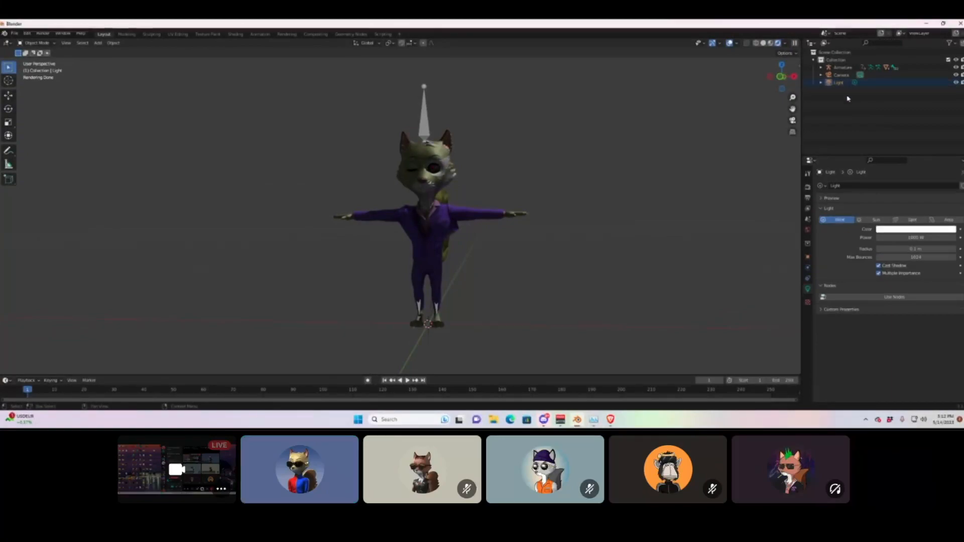
pyautogui.scroll(-4, 639, 203)
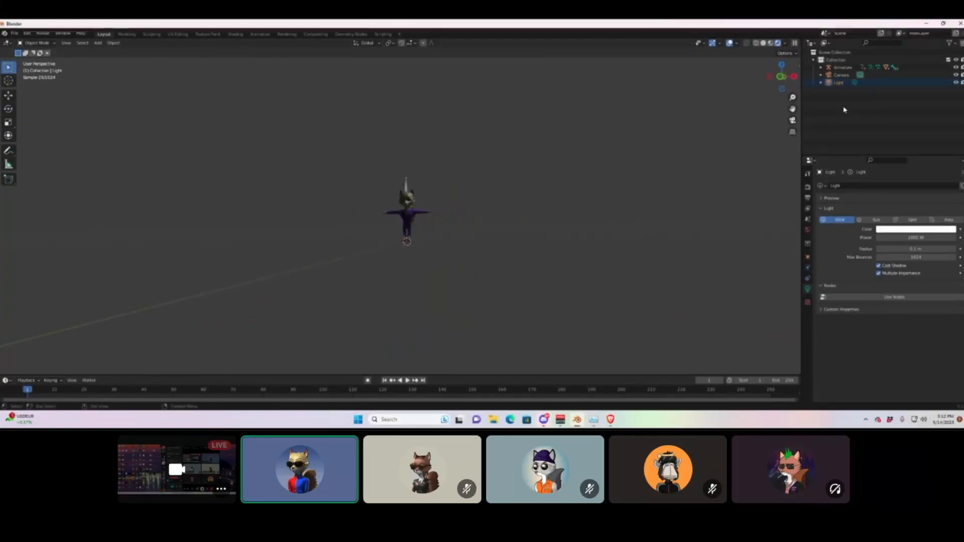
pyautogui.scroll(-5, 485, 164)
pyautogui.moveTo(482, 167); pyautogui.dragTo(463, 152, button='middle')
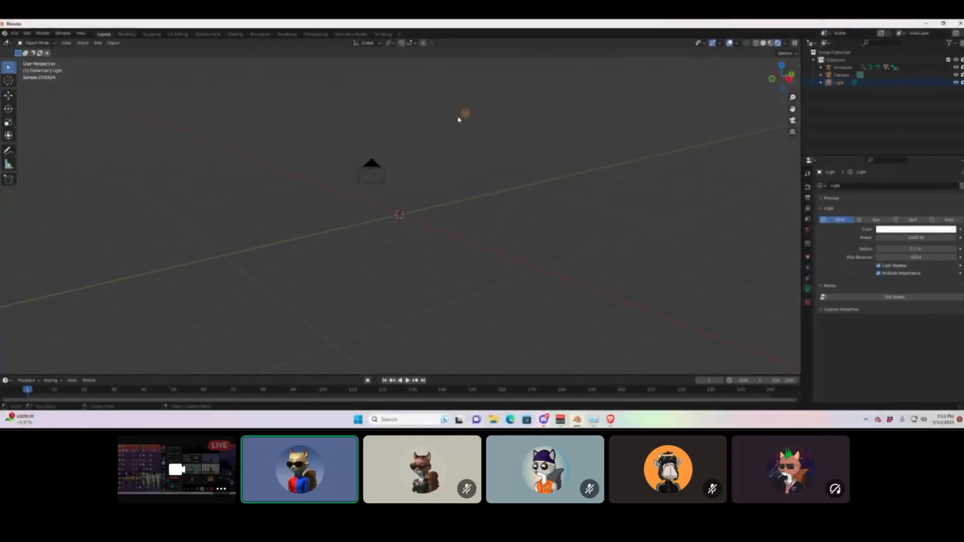
pyautogui.moveTo(464, 118); pyautogui.dragTo(501, 110, button='middle')
pyautogui.moveTo(453, 154); pyautogui.dragTo(467, 164, button='middle')
pyautogui.scroll(-1, 557, 152)
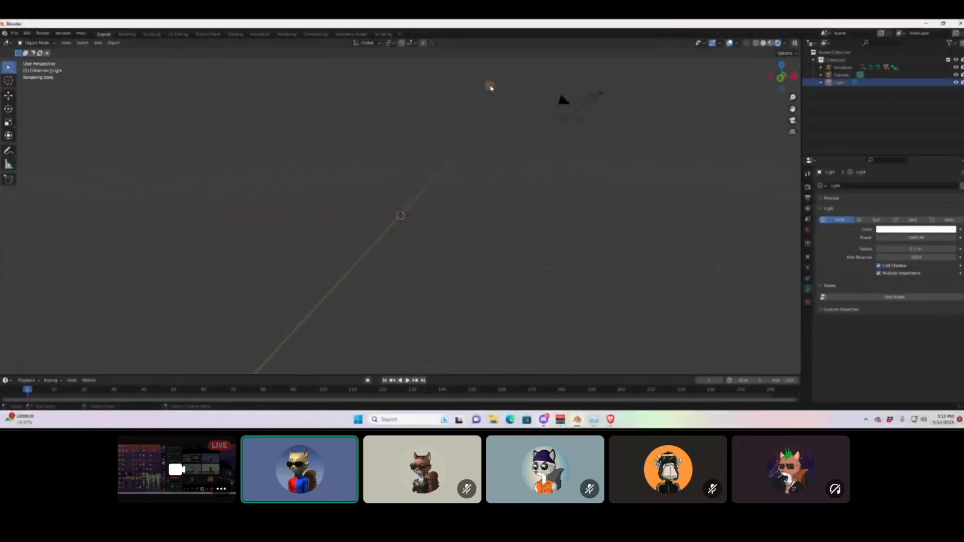
pyautogui.press('g')
pyautogui.press('x')
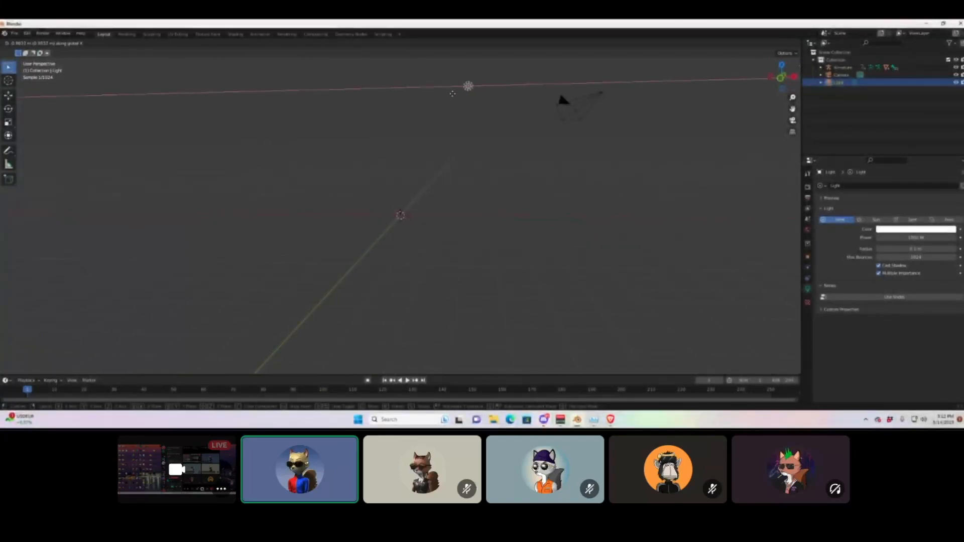
pyautogui.click(405, 99)
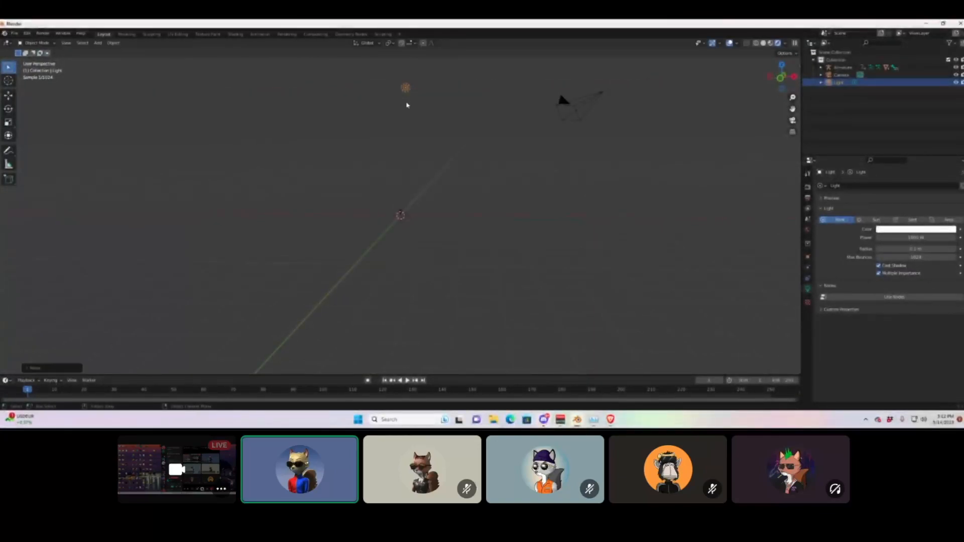
# Lower the light along the global Z axis in two moves until it sits just above the fox.
pyautogui.press('g')
pyautogui.press('z')
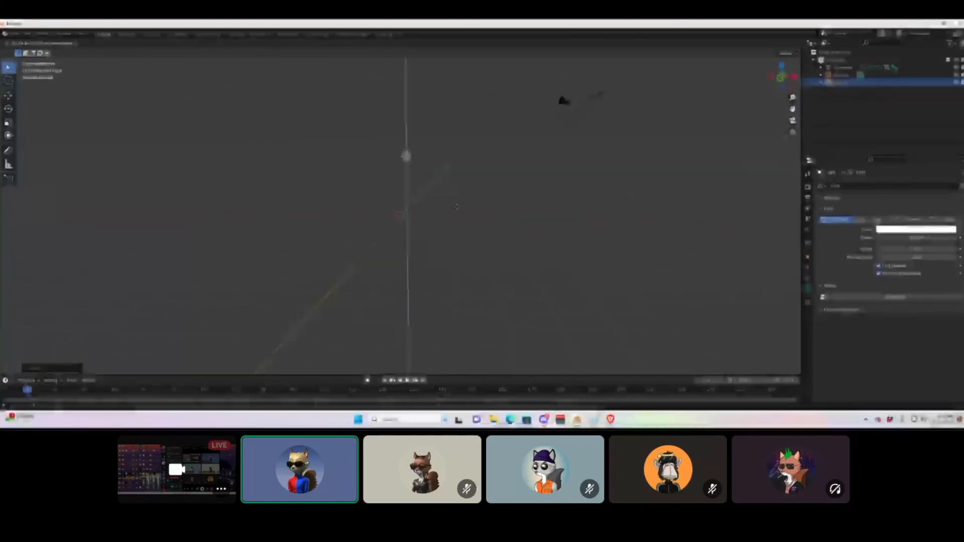
pyautogui.click(456, 216)
pyautogui.scroll(3, 402, 203)
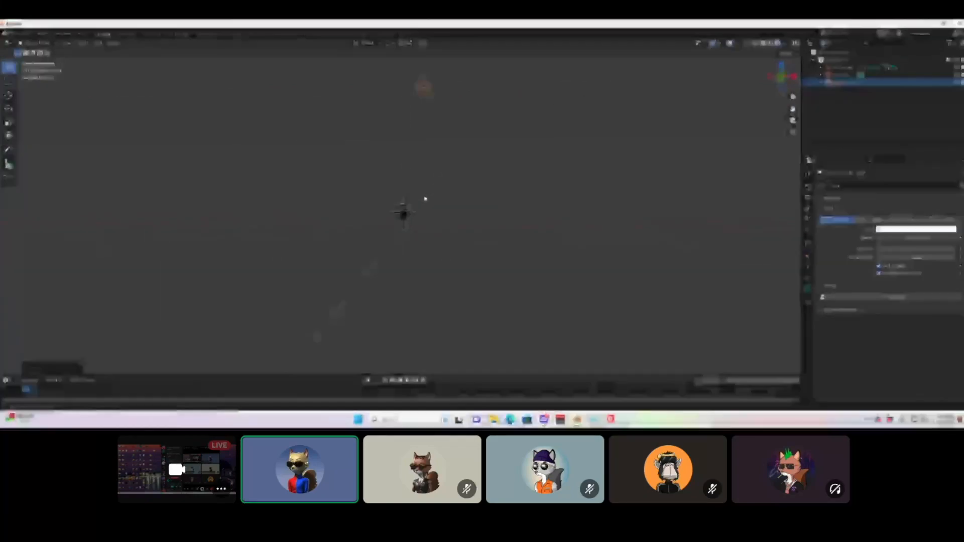
pyautogui.scroll(2, 447, 193)
pyautogui.scroll(-2, 458, 122)
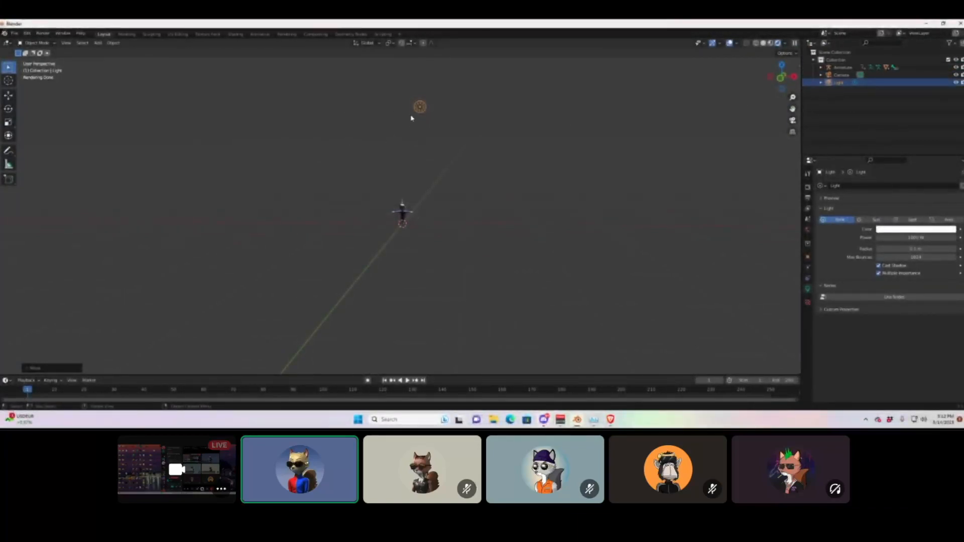
pyautogui.press('g')
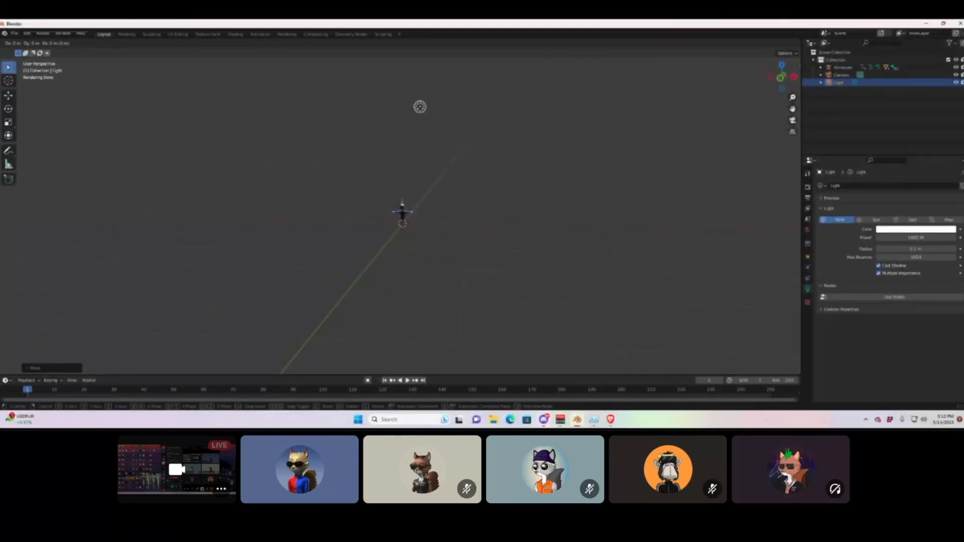
pyautogui.press('z')
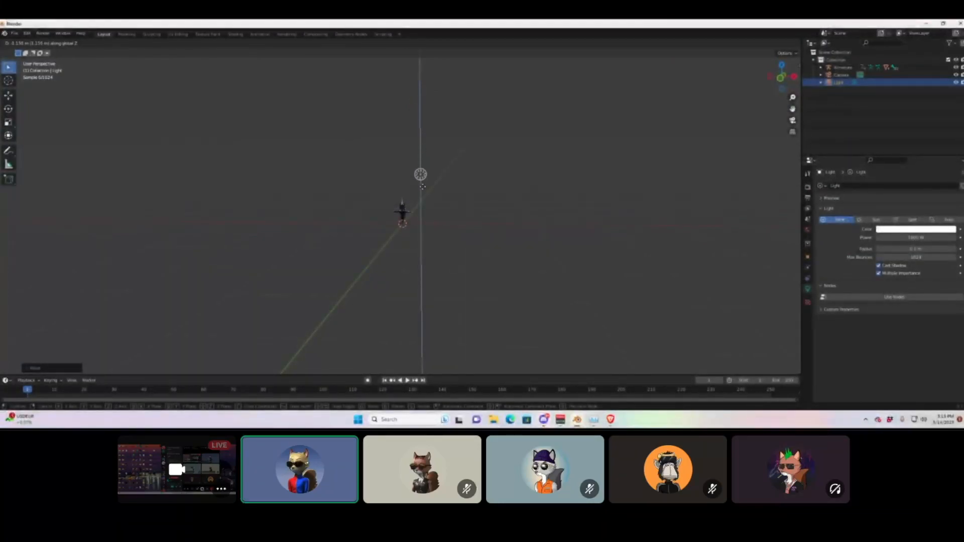
pyautogui.click(427, 178)
pyautogui.scroll(6, 429, 176)
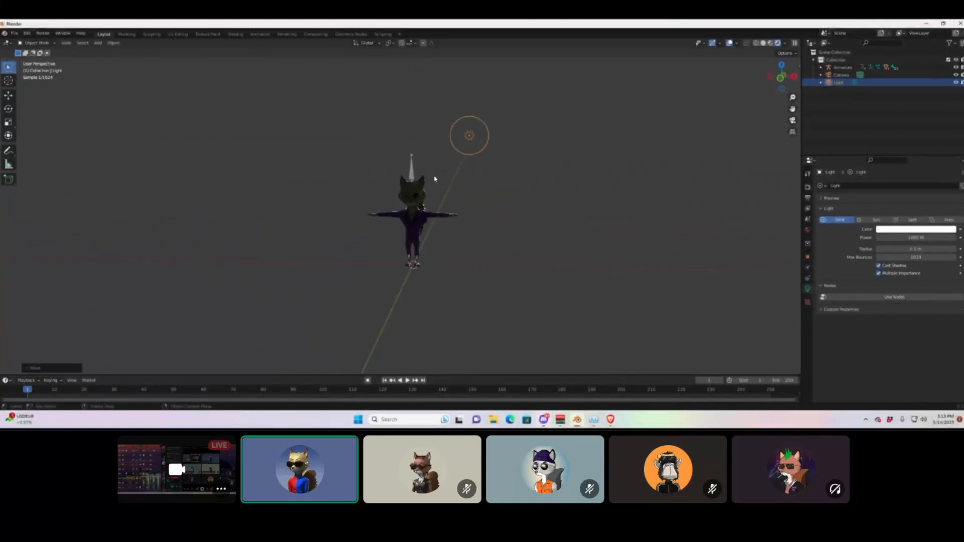
# Shift the light along X closer to the fox's head and lower it along Z to about head height.
pyautogui.moveTo(428, 217); pyautogui.dragTo(435, 208, button='middle')
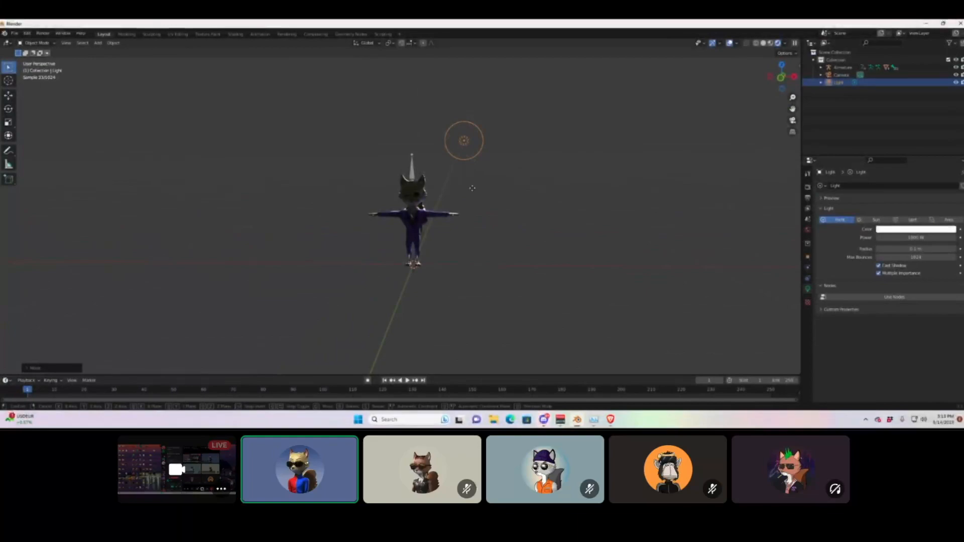
pyautogui.press('g')
pyautogui.press('x')
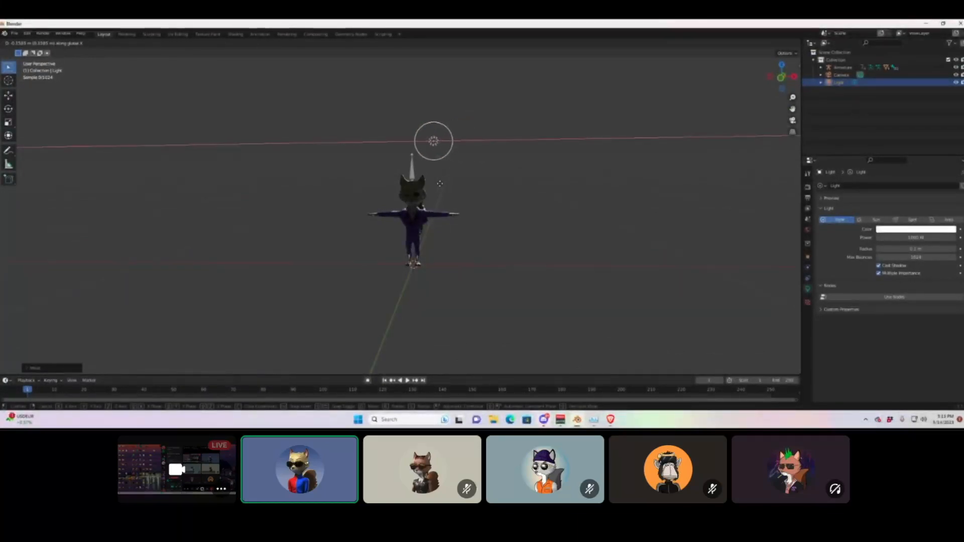
pyautogui.press('x')
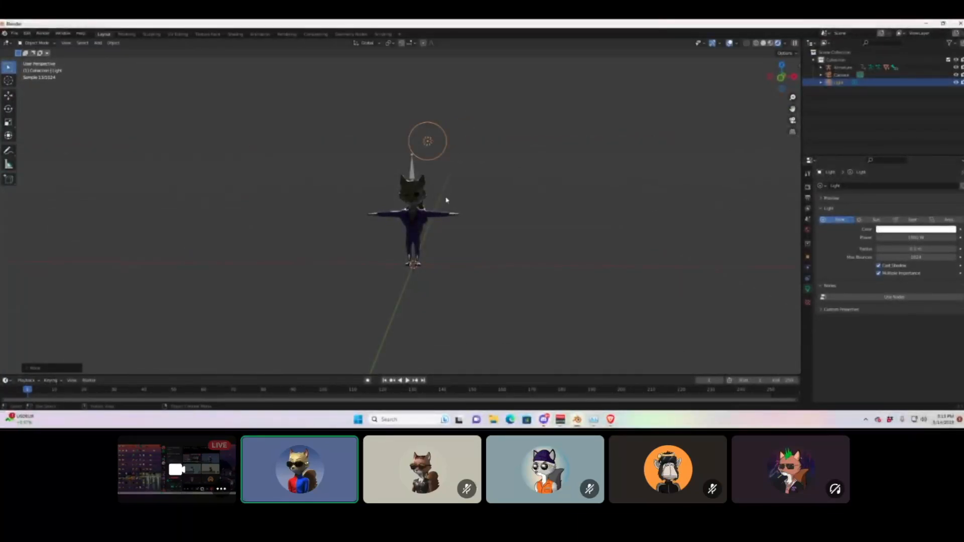
pyautogui.press('z')
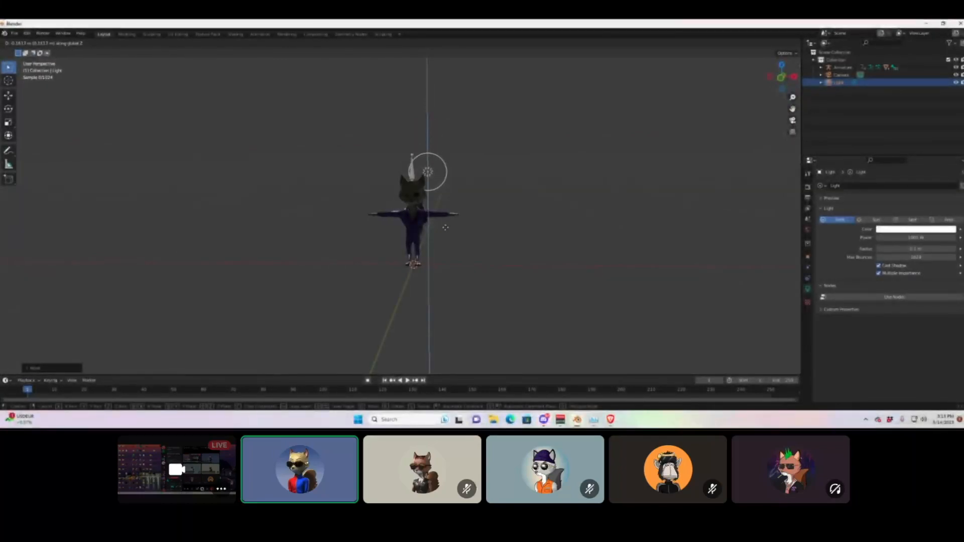
pyautogui.click(447, 231)
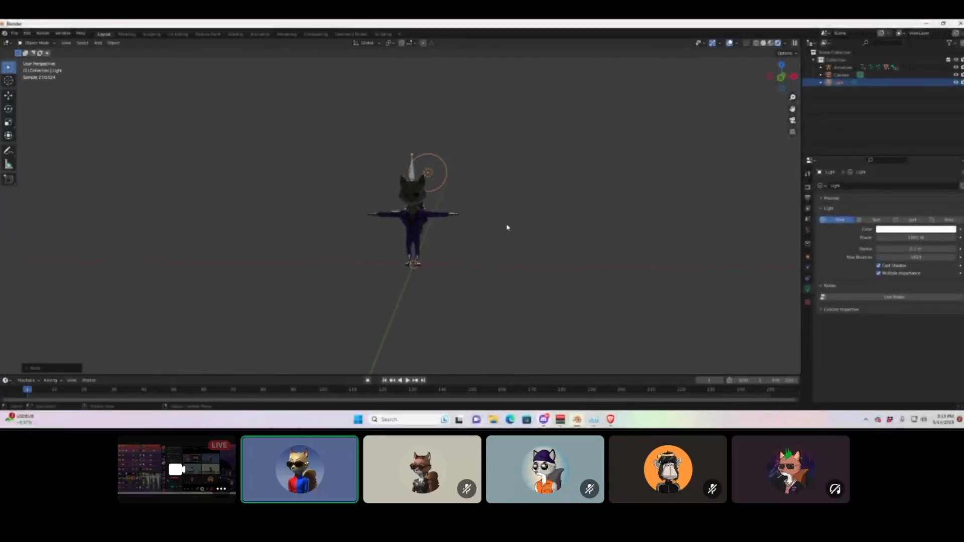
# Replace the timeline with the Asset Browser and enlarge its area.
pyautogui.click(8, 381)
pyautogui.click(14, 382)
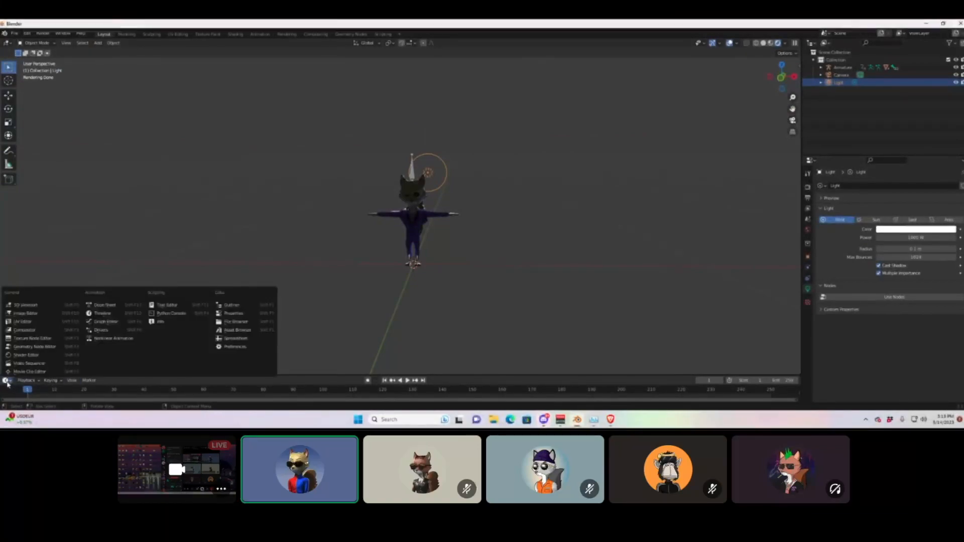
pyautogui.click(6, 381)
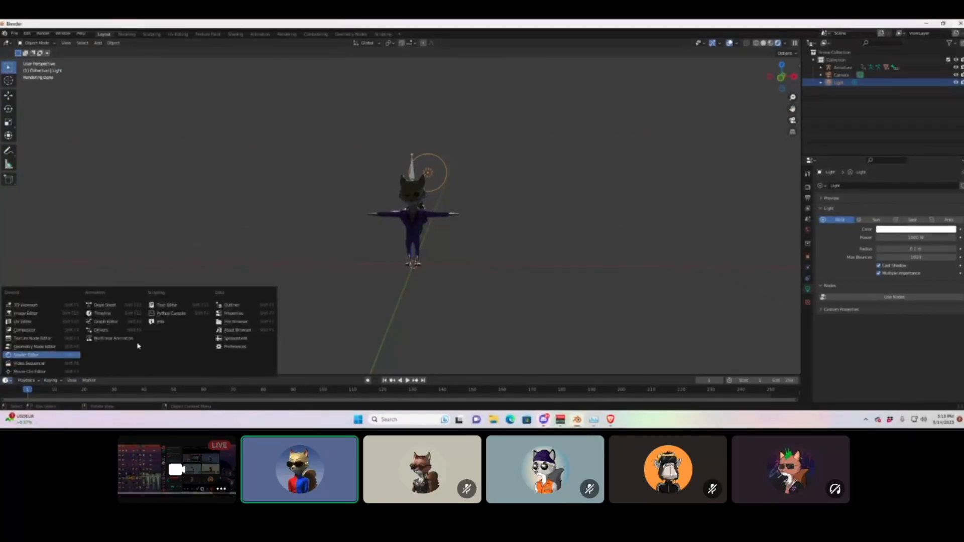
pyautogui.click(248, 330)
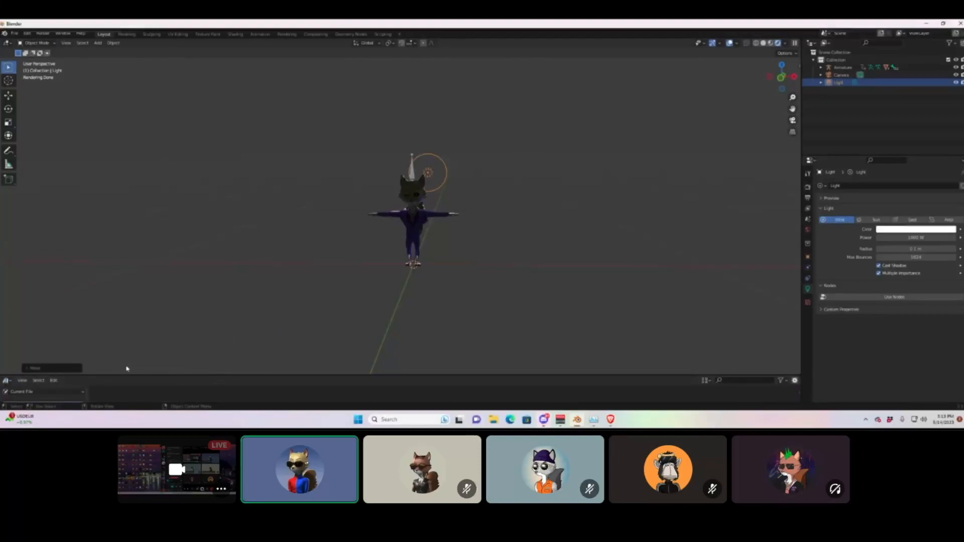
pyautogui.moveTo(125, 374); pyautogui.dragTo(41, 313)
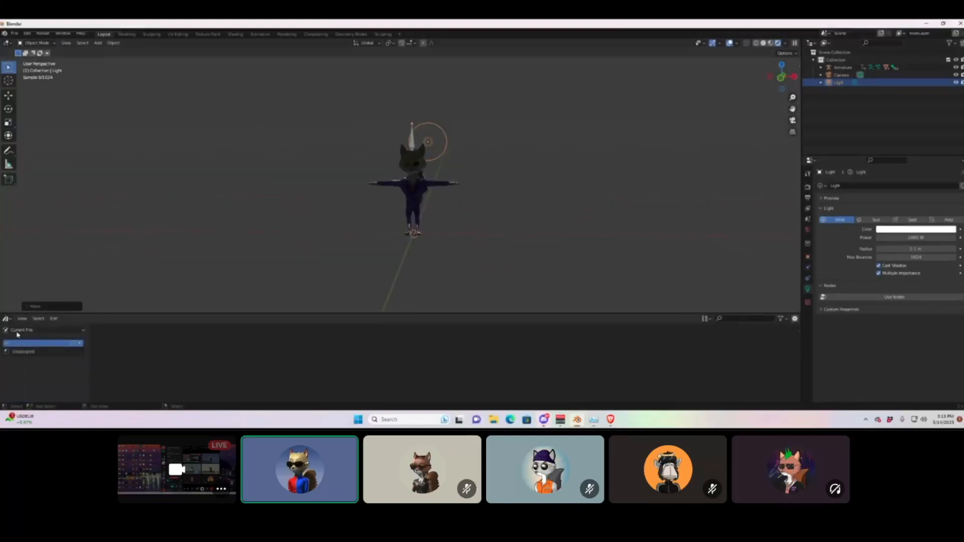
# Show the POLY HAVEN asset library and give its thumbnails more room.
pyautogui.click(77, 332)
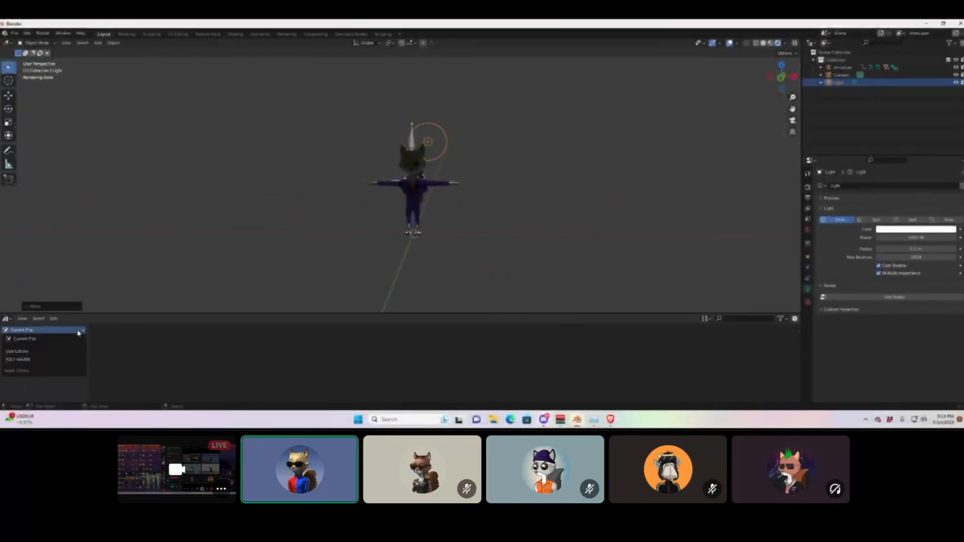
pyautogui.click(61, 361)
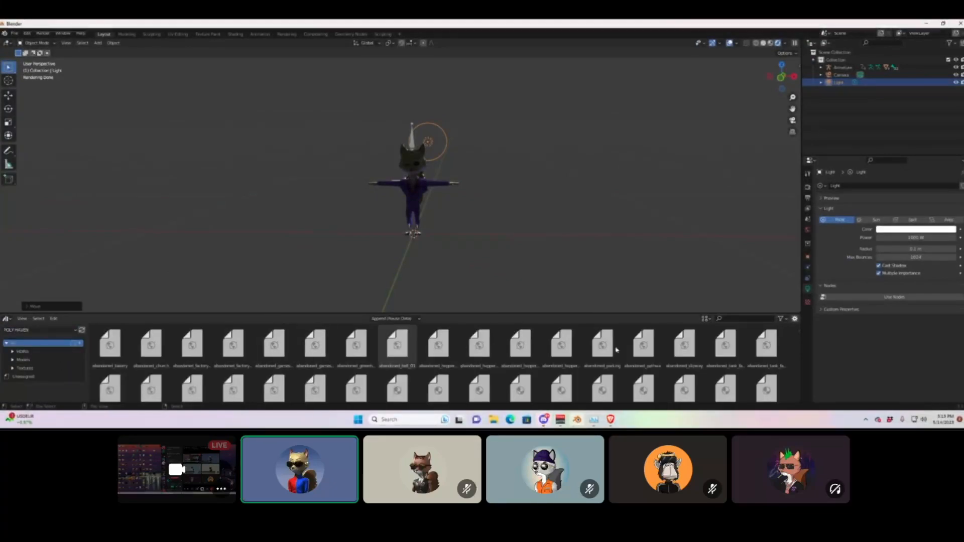
pyautogui.moveTo(569, 314); pyautogui.dragTo(566, 278)
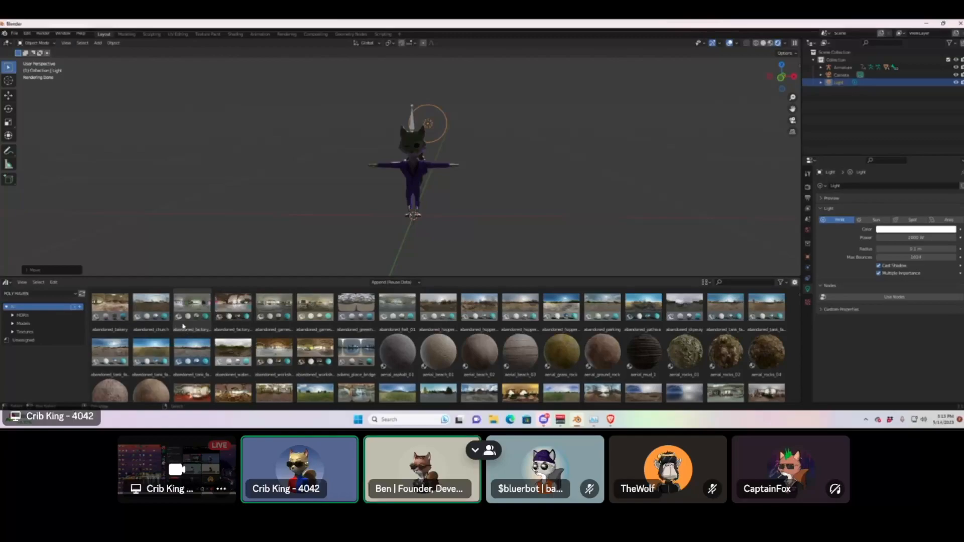
# Try an abandoned tank HDRI from the library as the scene's environment and undo it.
pyautogui.moveTo(192, 352); pyautogui.dragTo(207, 225)
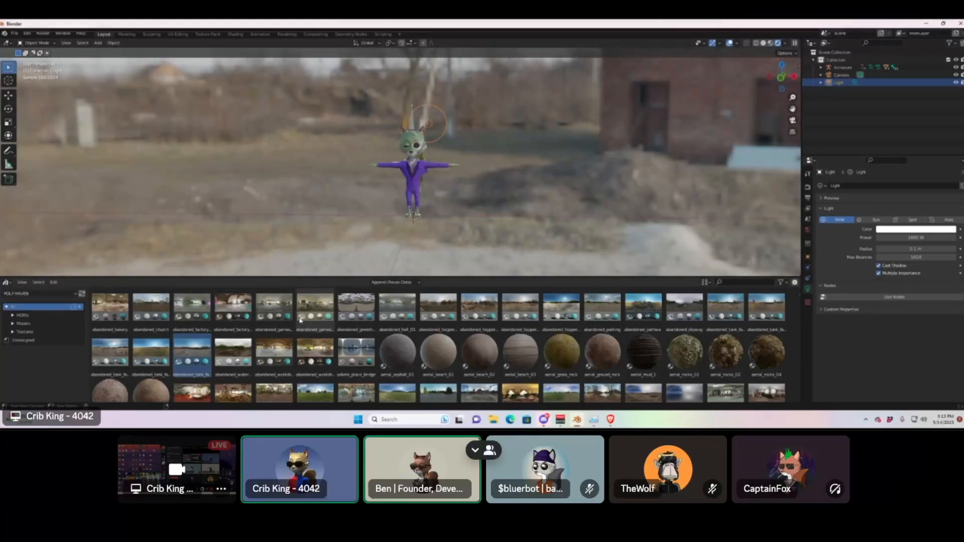
pyautogui.hotkey('ctrl', 'z')
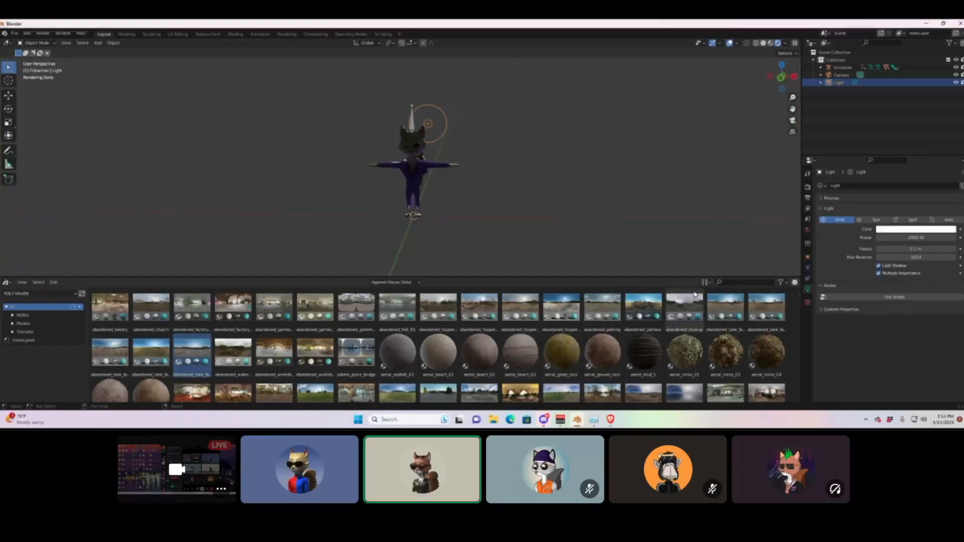
# Switch to Discord, open the voice channel's chat and enter "polyhaven" as the message text.
pyautogui.click(610, 420)
pyautogui.click(611, 420)
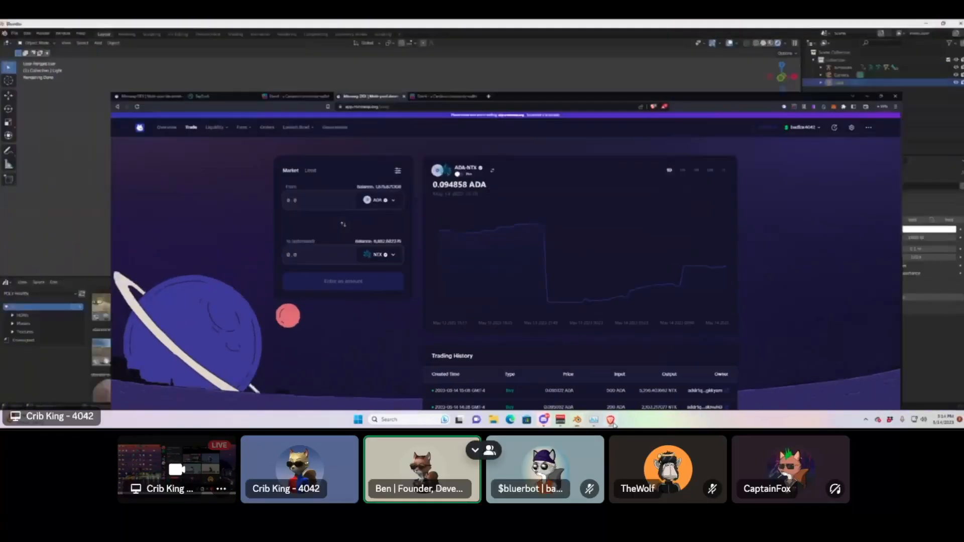
pyautogui.click(543, 420)
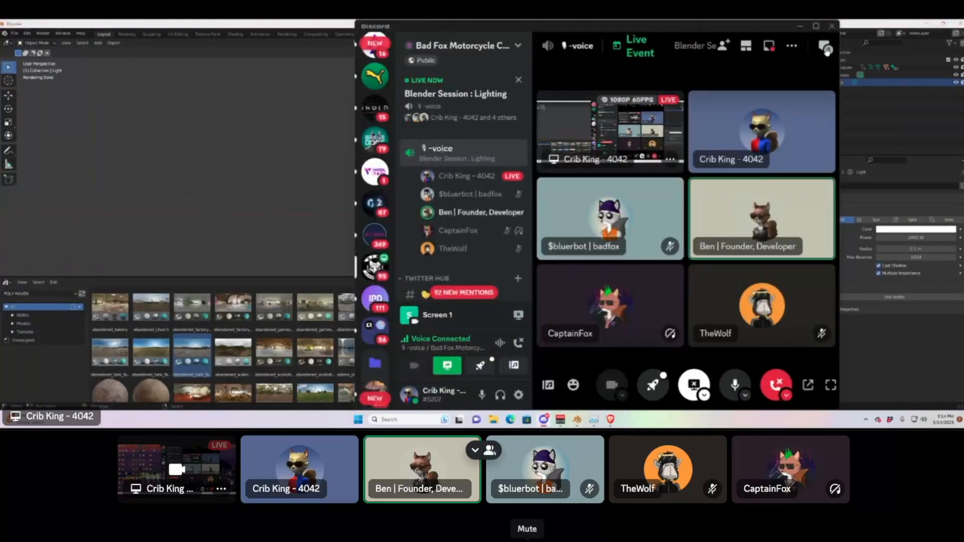
pyautogui.click(825, 46)
pyautogui.write('polyhaven')
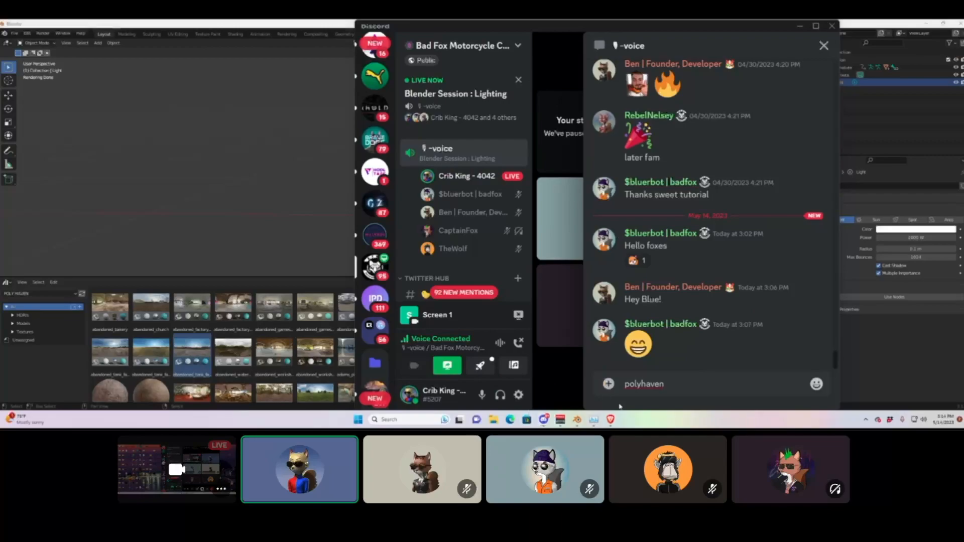
# Switch to the Brave browser and look through the open tabs, ending on the TapTools tab.
pyautogui.click(610, 419)
pyautogui.click(421, 25)
pyautogui.click(225, 24)
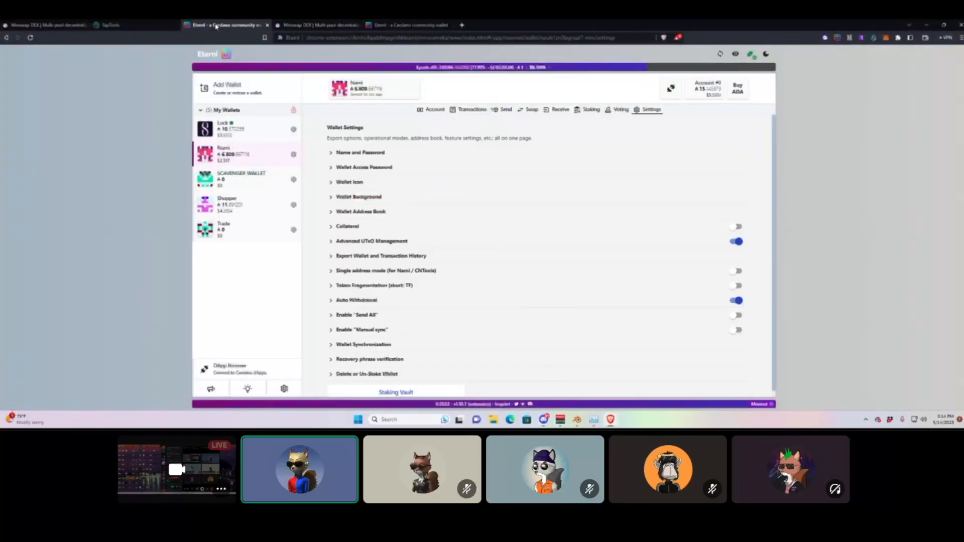
pyautogui.click(143, 26)
pyautogui.click(321, 25)
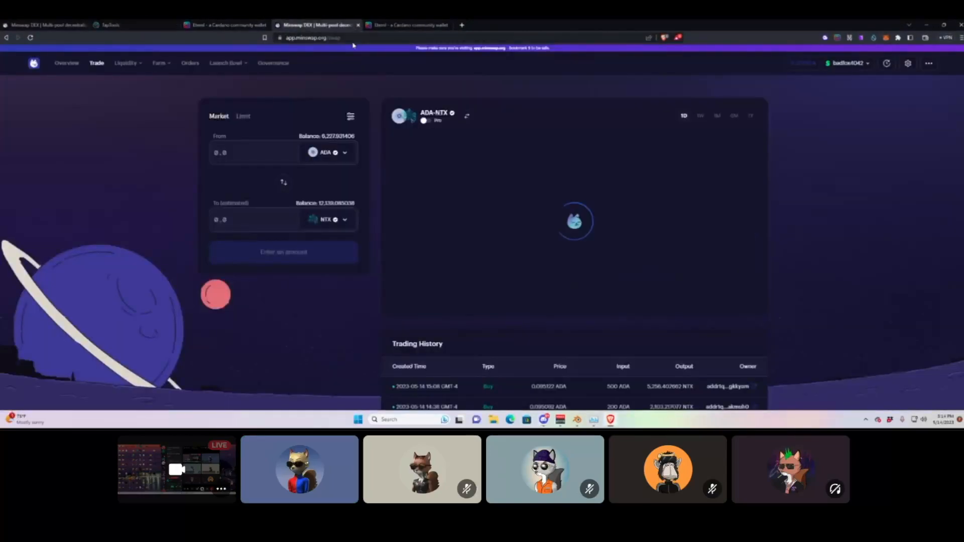
pyautogui.click(100, 25)
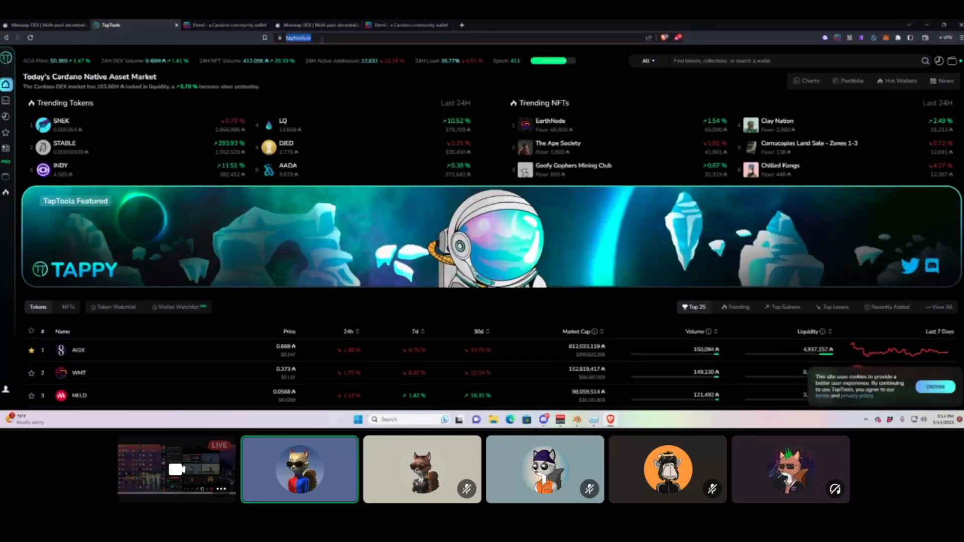
# Load the Poly Haven site in this tab through its Park Sand texture page and go to the site's home page.
pyautogui.write('poly')
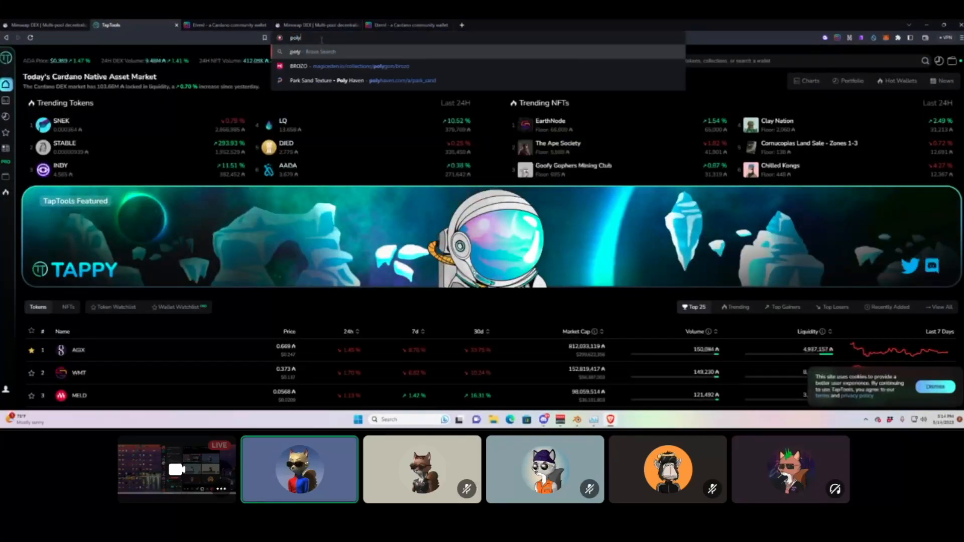
pyautogui.write('haven')
pyautogui.press('Down')
pyautogui.press('Return')
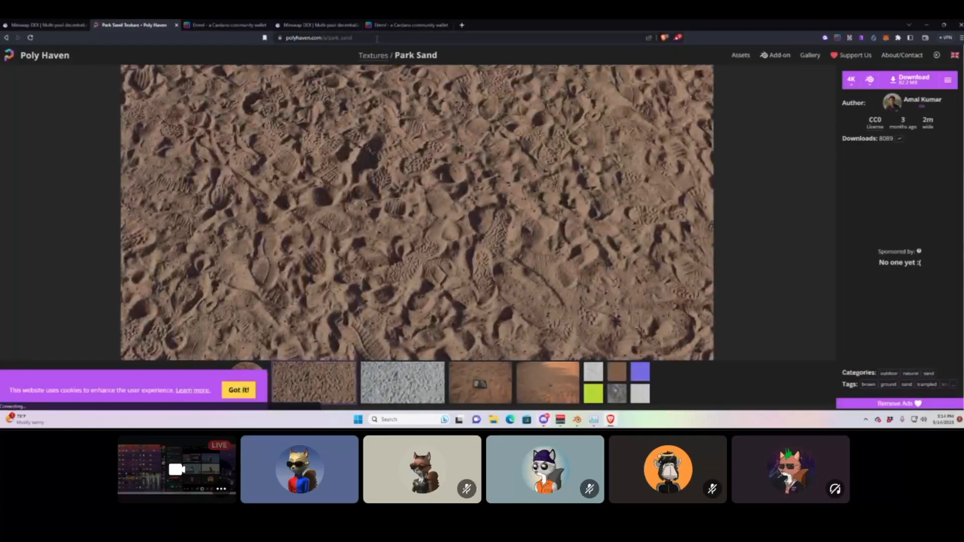
pyautogui.click(377, 39)
pyautogui.click(45, 56)
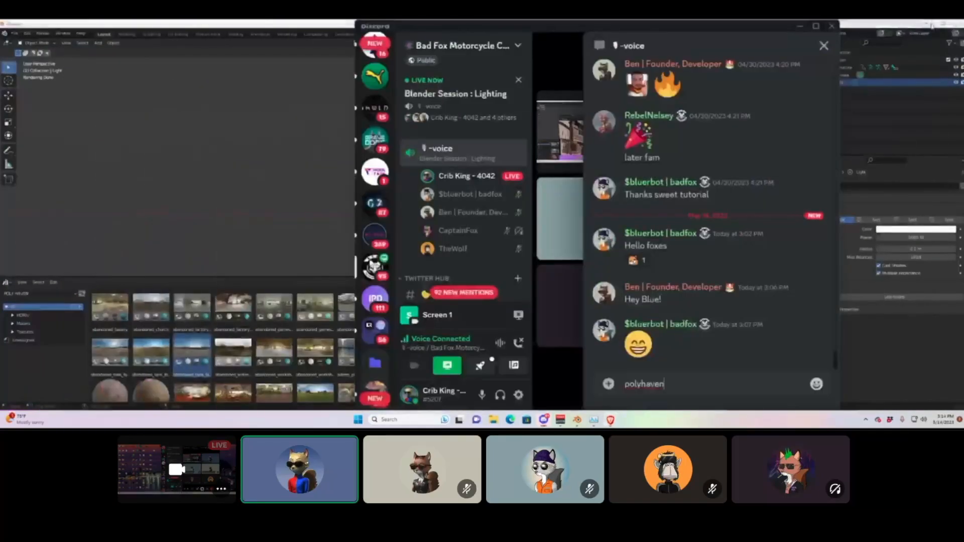
pyautogui.click(926, 25)
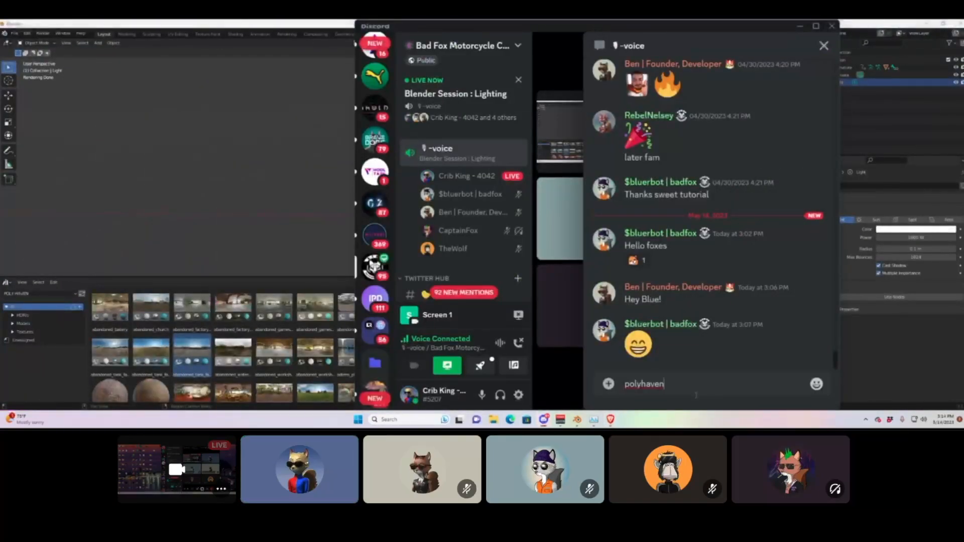
pyautogui.moveTo(623, 388); pyautogui.dragTo(609, 385)
pyautogui.write('https://polyhaven.com/')
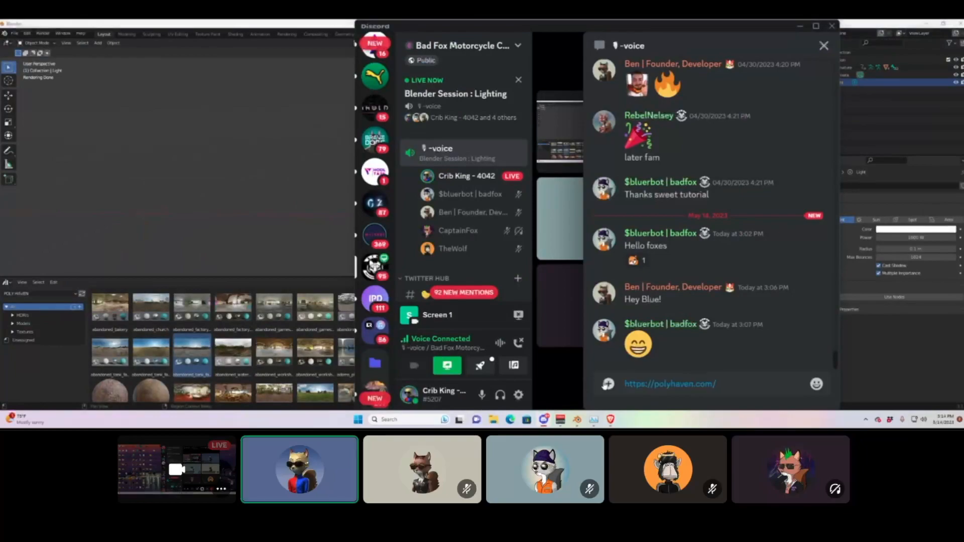
pyautogui.press('Return')
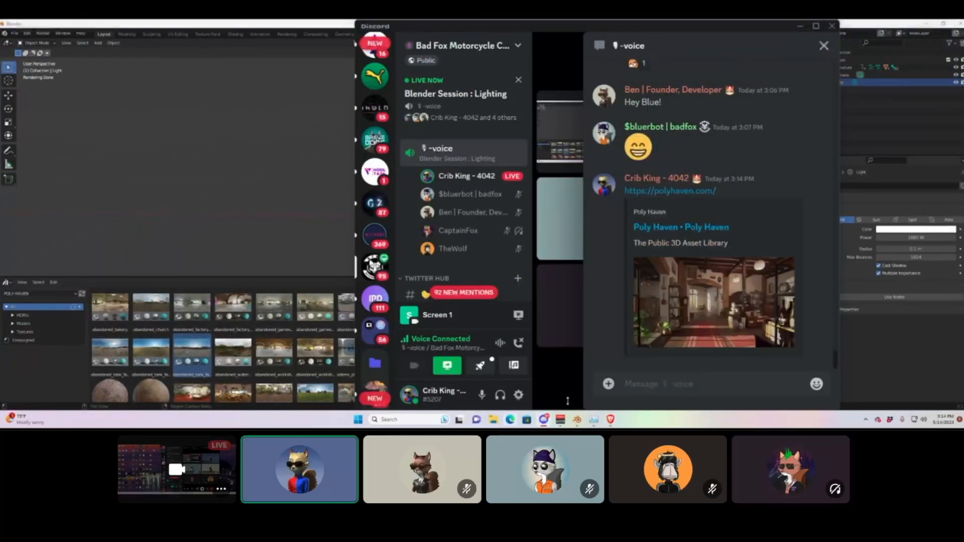
# Switch to Blender, try the abandoned church HDRI as the scene's environment and view the character against it.
pyautogui.click(242, 281)
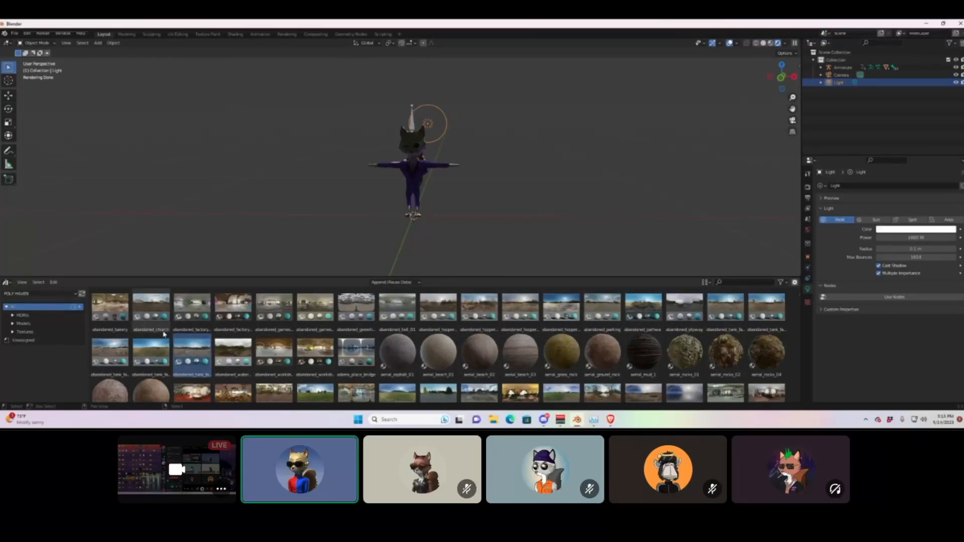
pyautogui.moveTo(154, 321); pyautogui.dragTo(230, 194)
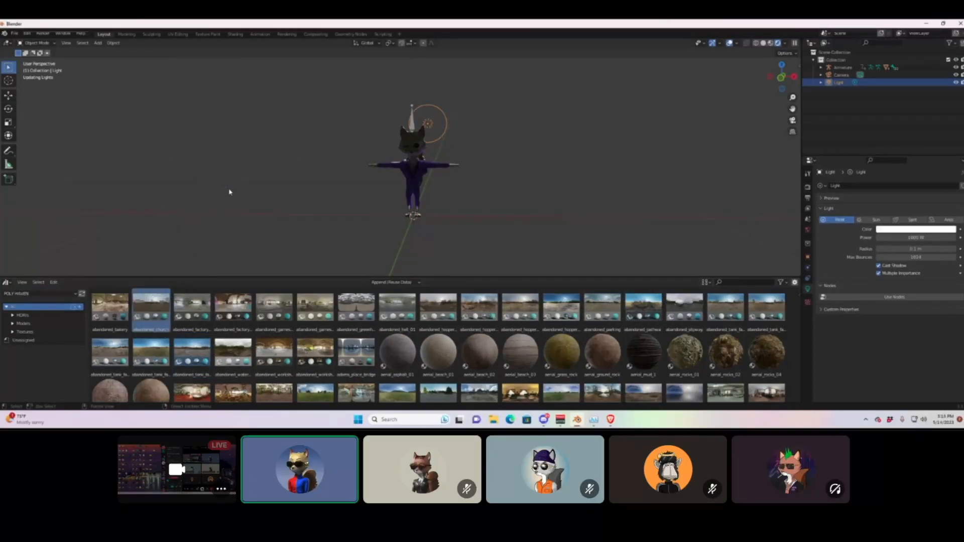
pyautogui.moveTo(505, 193); pyautogui.dragTo(492, 184, button='middle')
pyautogui.scroll(1, 437, 159)
pyautogui.moveTo(433, 158); pyautogui.dragTo(461, 169, button='middle')
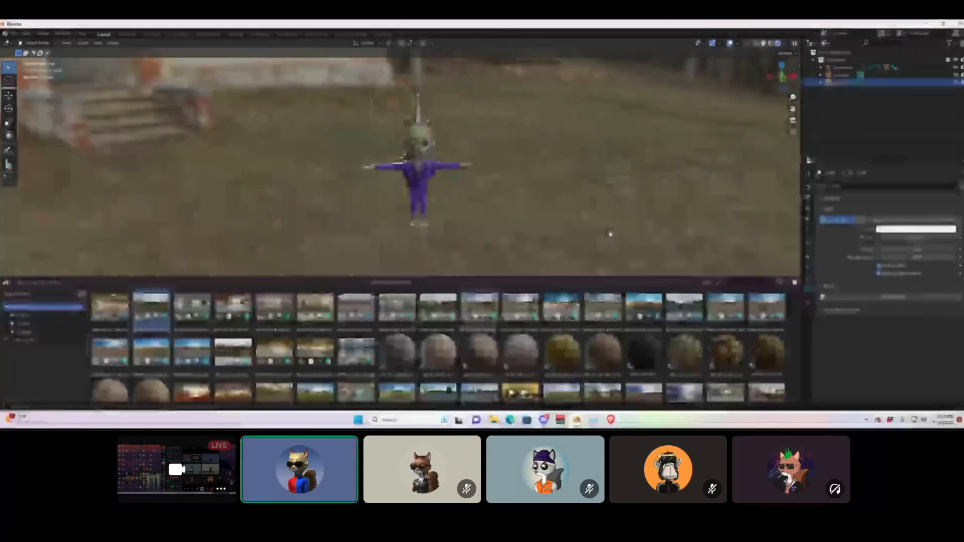
pyautogui.moveTo(596, 232); pyautogui.dragTo(733, 232, button='middle')
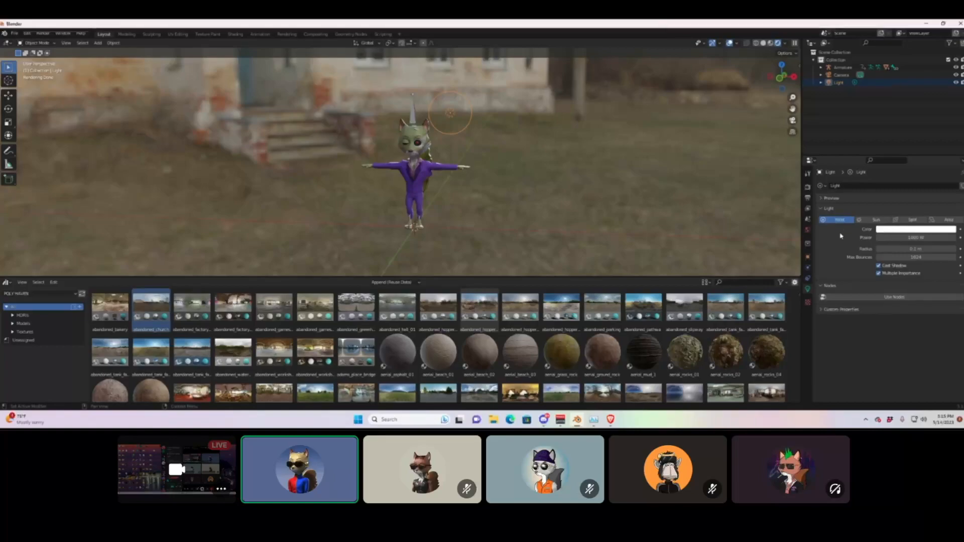
# Try the Sun and Spot types on the scene light and return it to Point.
pyautogui.click(873, 220)
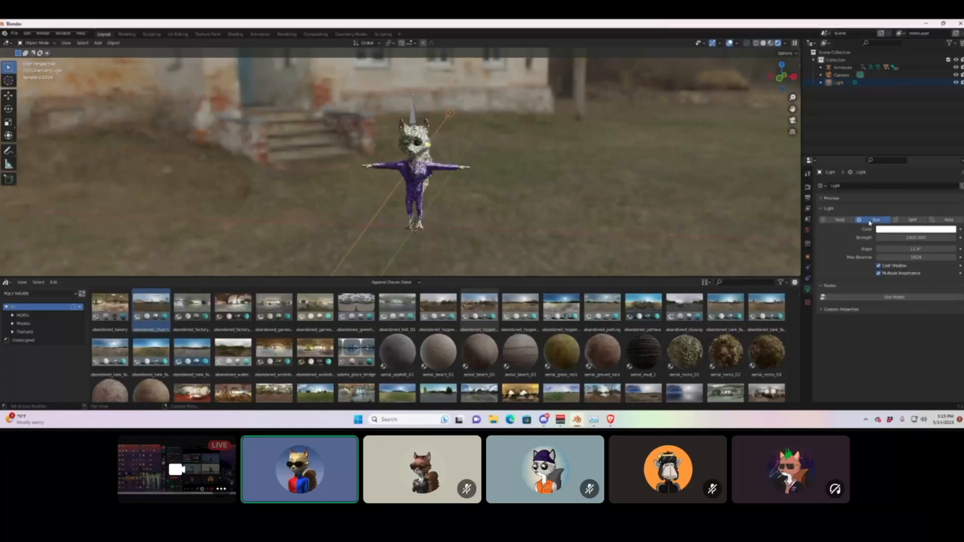
pyautogui.click(841, 222)
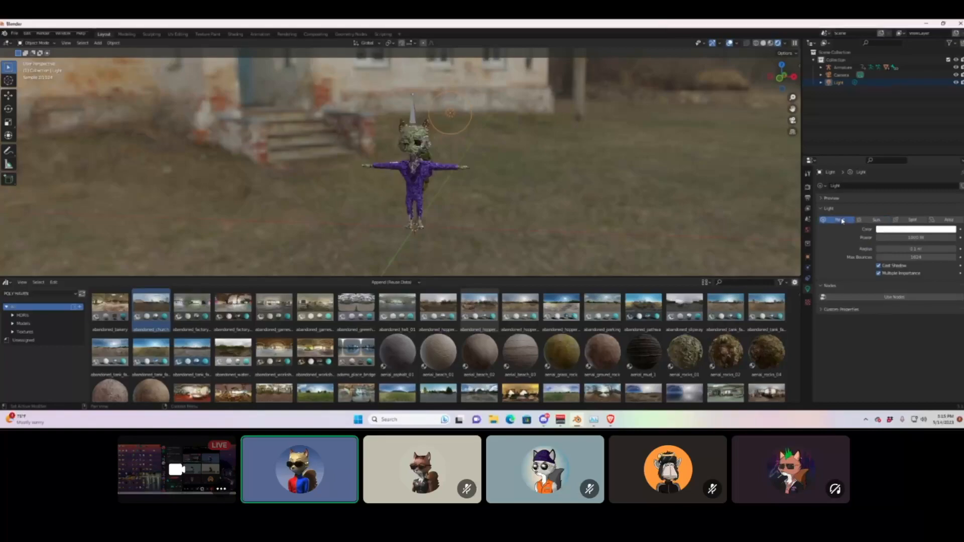
pyautogui.click(865, 220)
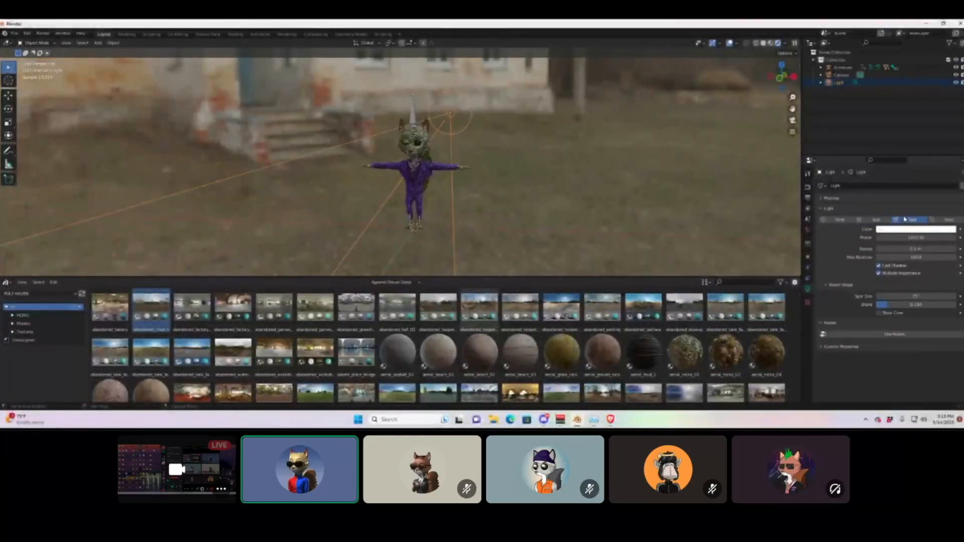
pyautogui.click(841, 222)
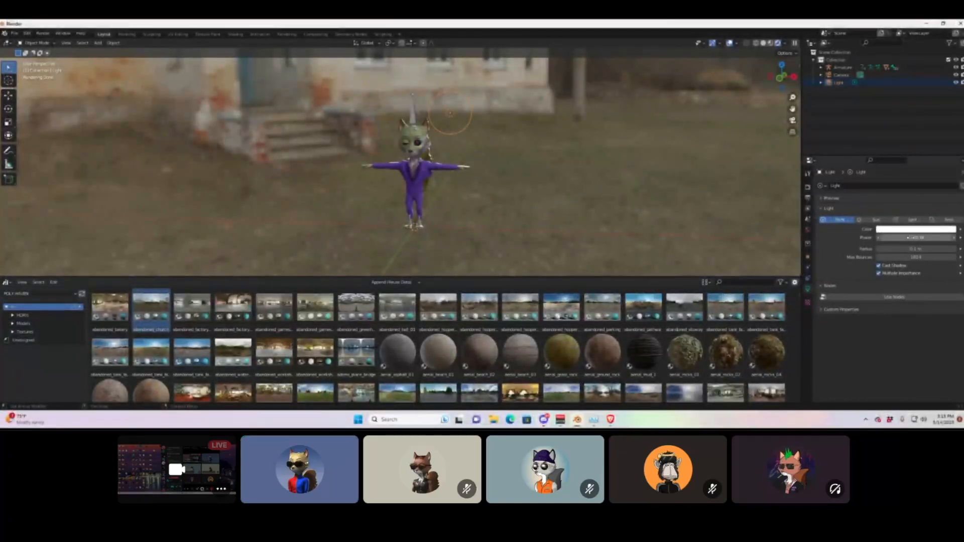
# Try a saturated pink colour on the point light and bring it back to near white.
pyautogui.click(896, 230)
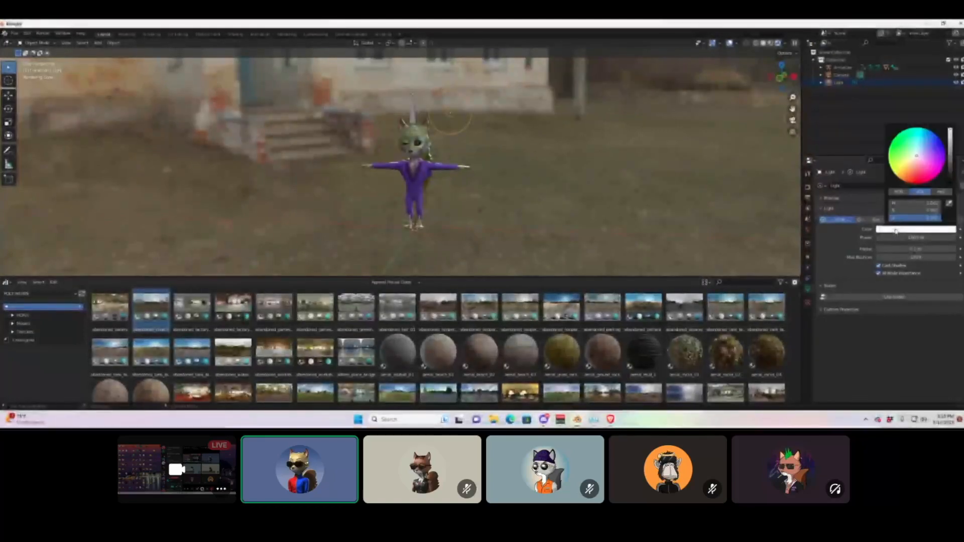
pyautogui.moveTo(906, 173); pyautogui.dragTo(930, 184)
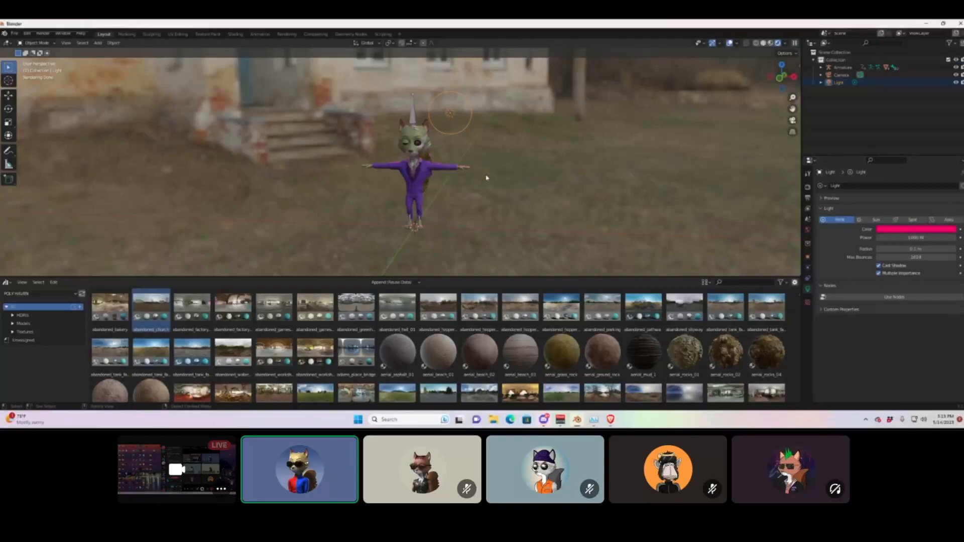
pyautogui.click(917, 237)
pyautogui.click(907, 231)
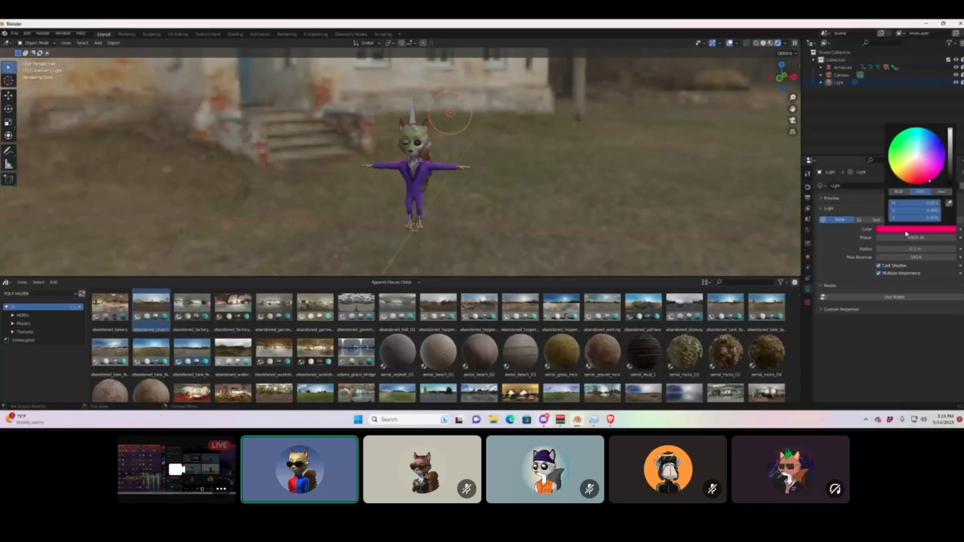
pyautogui.moveTo(917, 177); pyautogui.dragTo(918, 158)
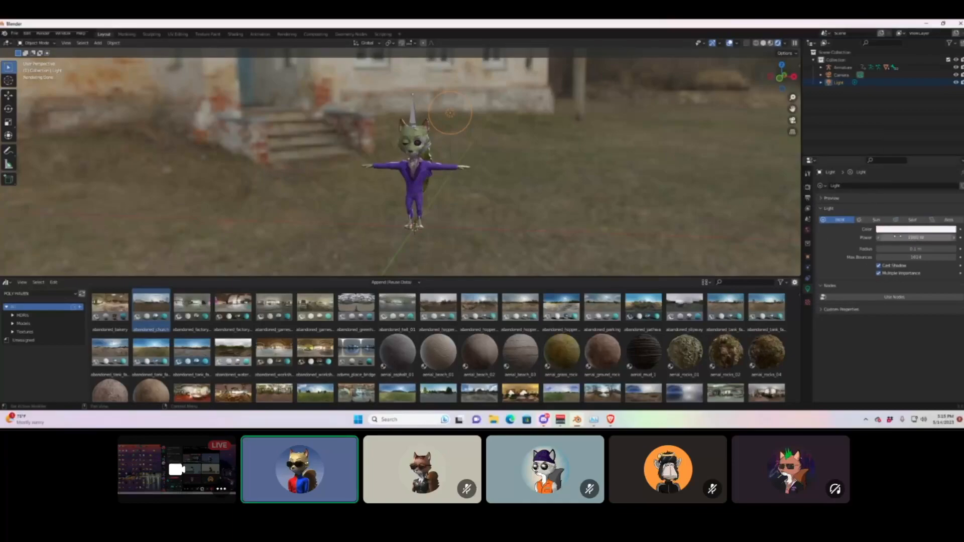
# Try adjusting the light's power, and undo the recent light changes and the abandoned church environment.
pyautogui.moveTo(897, 237); pyautogui.dragTo(921, 237)
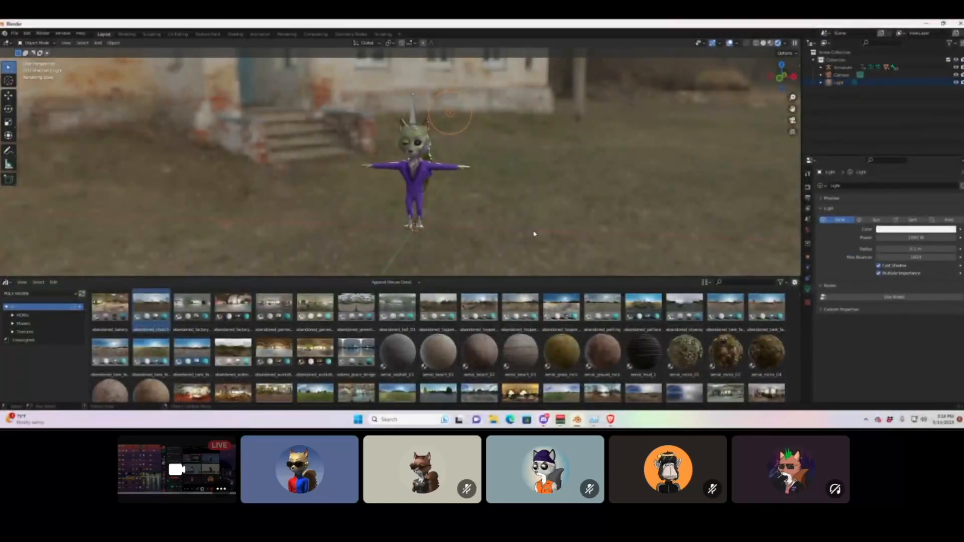
pyautogui.hotkey('ctrl', 'z')
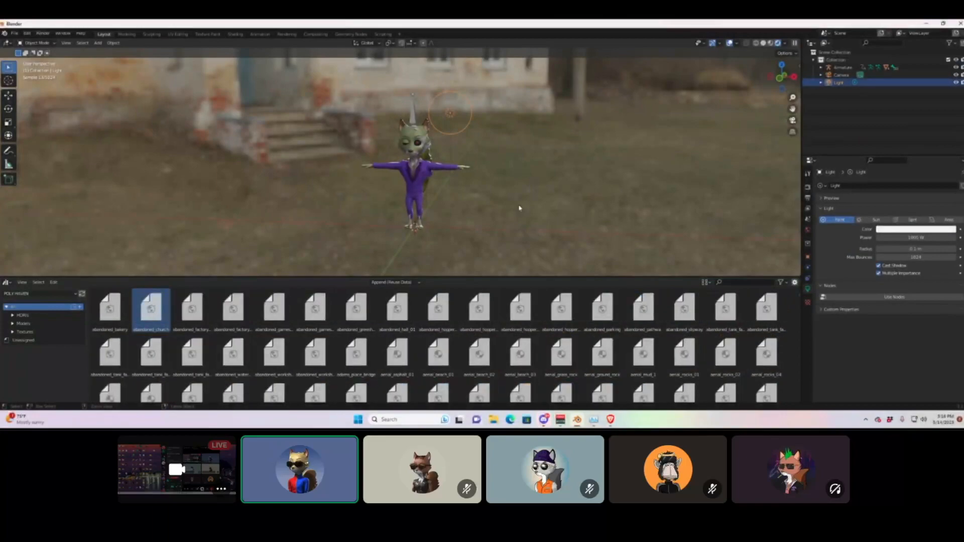
pyautogui.hotkey('ctrl', 'z')
pyautogui.hotkey('ctrl', 'z')
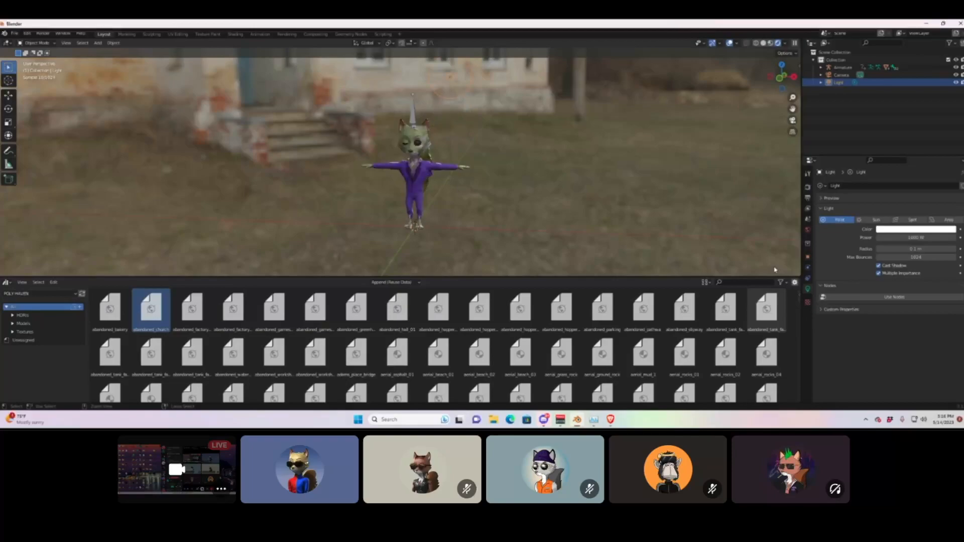
pyautogui.hotkey('ctrl', 'z')
pyautogui.hotkey('ctrl', 'z')
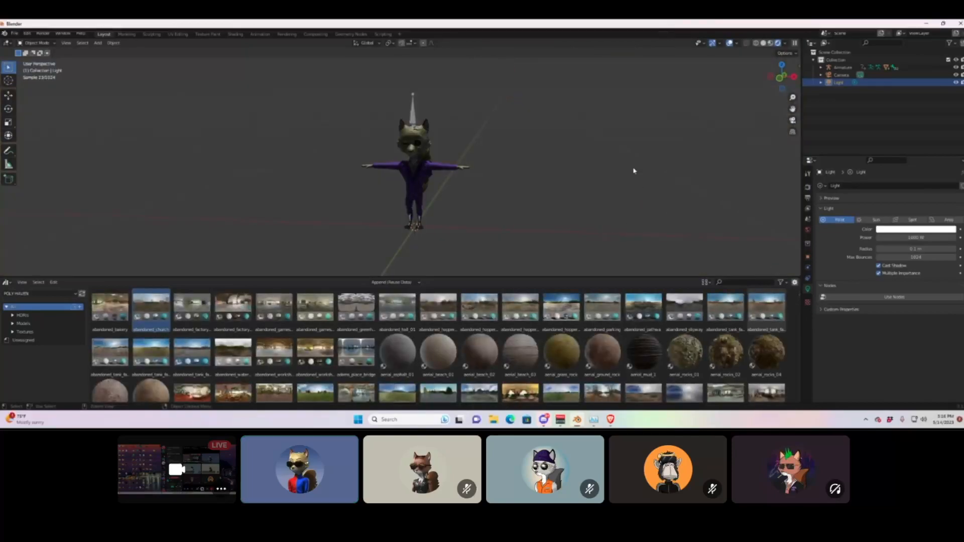
# Lower the light along the global Z axis from high above the scene toward the character.
pyautogui.scroll(-3, 545, 143)
pyautogui.scroll(-5, 522, 140)
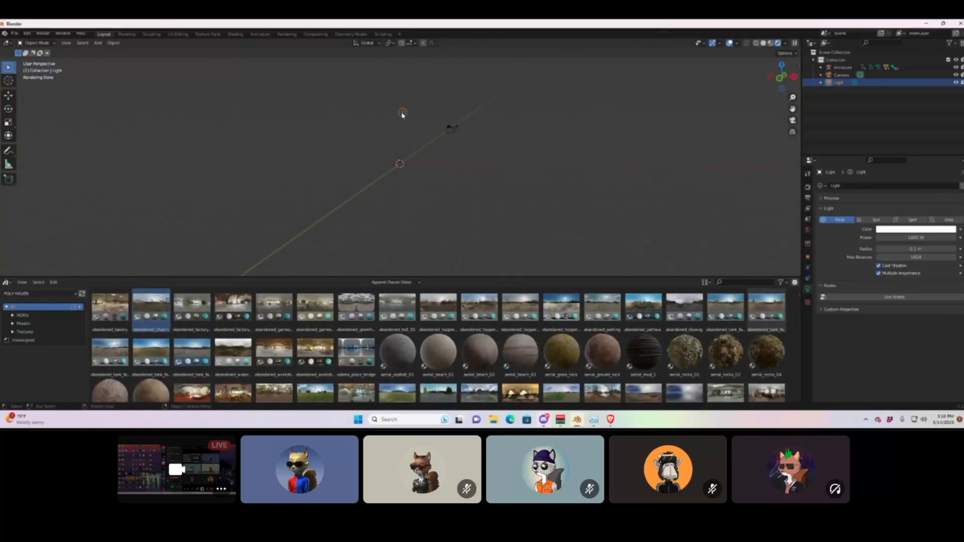
pyautogui.press('g')
pyautogui.press('z')
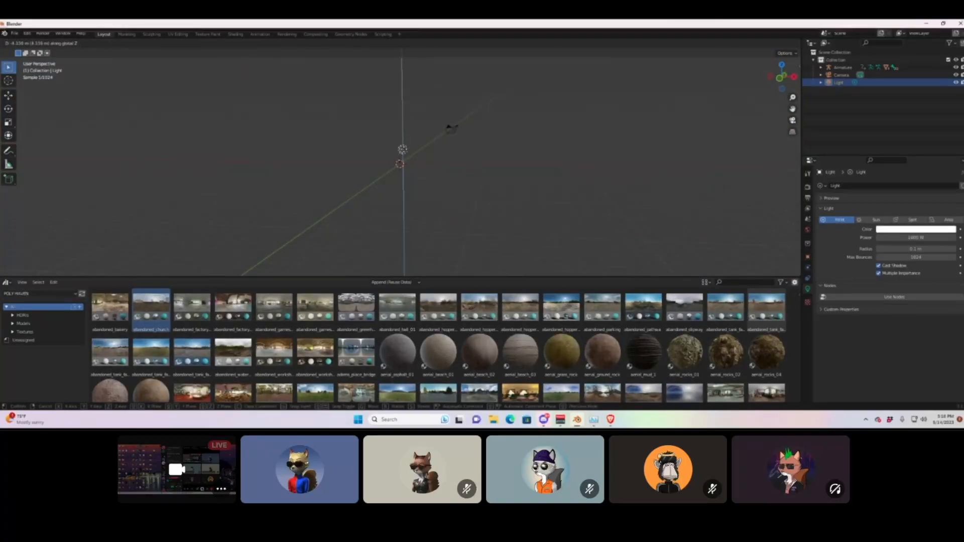
pyautogui.click(404, 159)
# Lower the light further along Z to the character's head height and shift it along X in line with the head.
pyautogui.scroll(4, 407, 151)
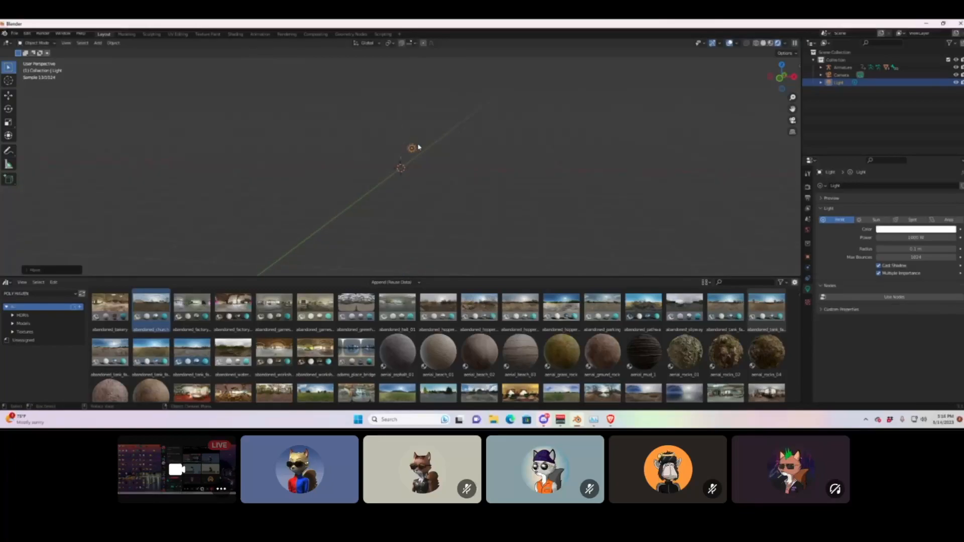
pyautogui.scroll(3, 432, 151)
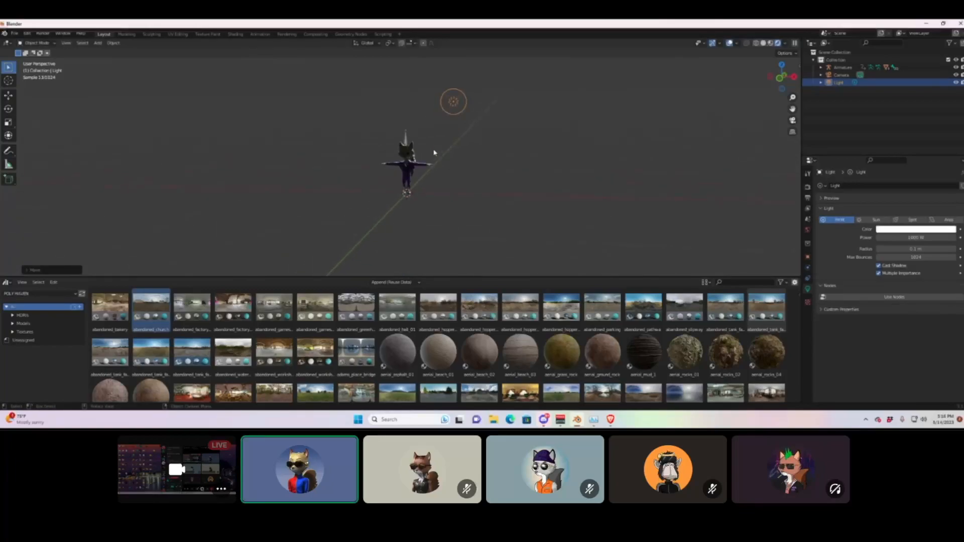
pyautogui.press('g')
pyautogui.press('z')
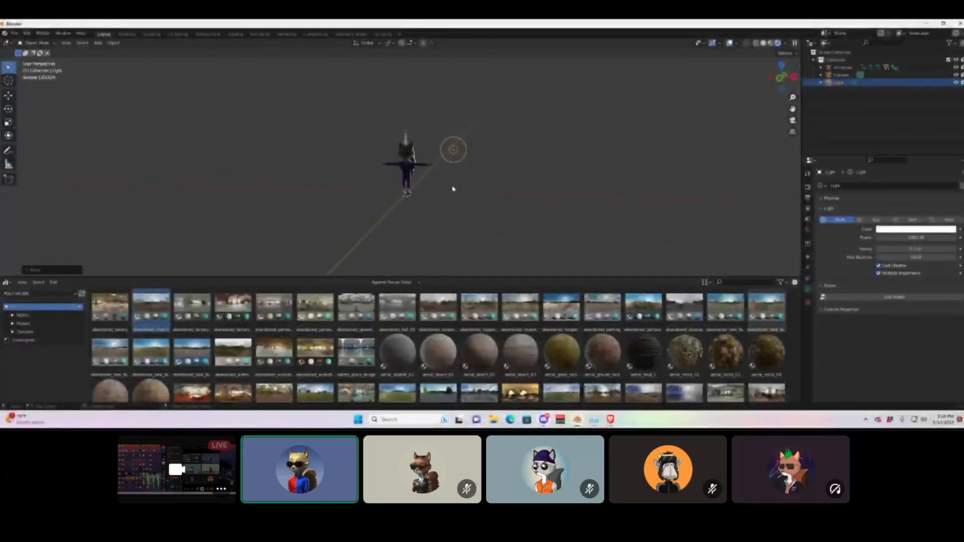
pyautogui.press('x')
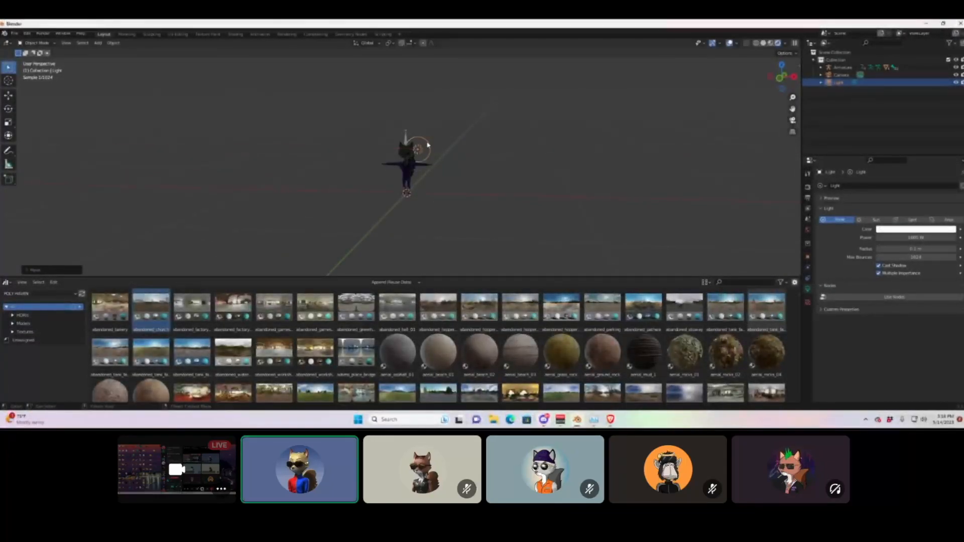
pyautogui.click(427, 146)
pyautogui.scroll(4, 432, 138)
pyautogui.moveTo(431, 137); pyautogui.dragTo(439, 142, button='middle')
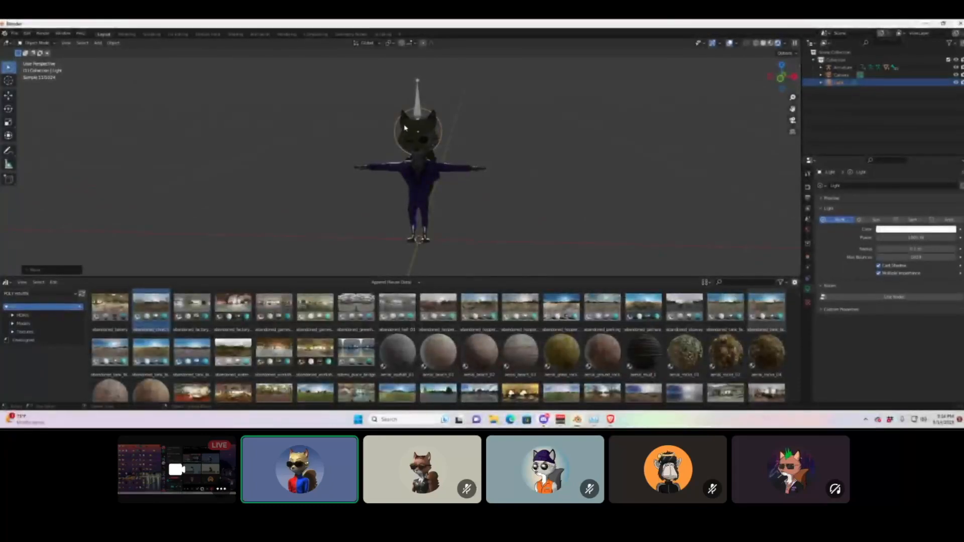
# Raise the point light's power slightly above 1000 W.
pyautogui.moveTo(919, 238); pyautogui.dragTo(940, 238)
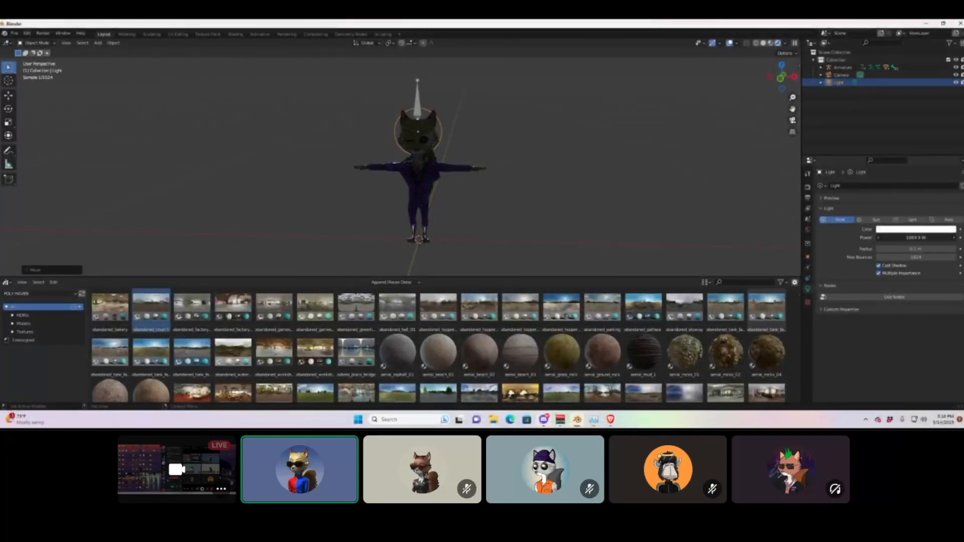
pyautogui.moveTo(897, 239); pyautogui.dragTo(881, 239)
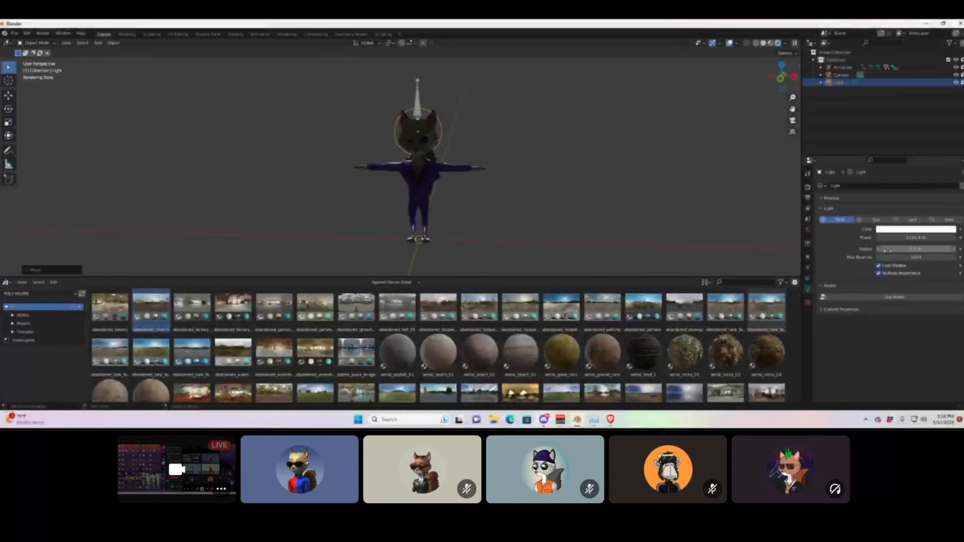
pyautogui.moveTo(894, 238); pyautogui.dragTo(901, 238)
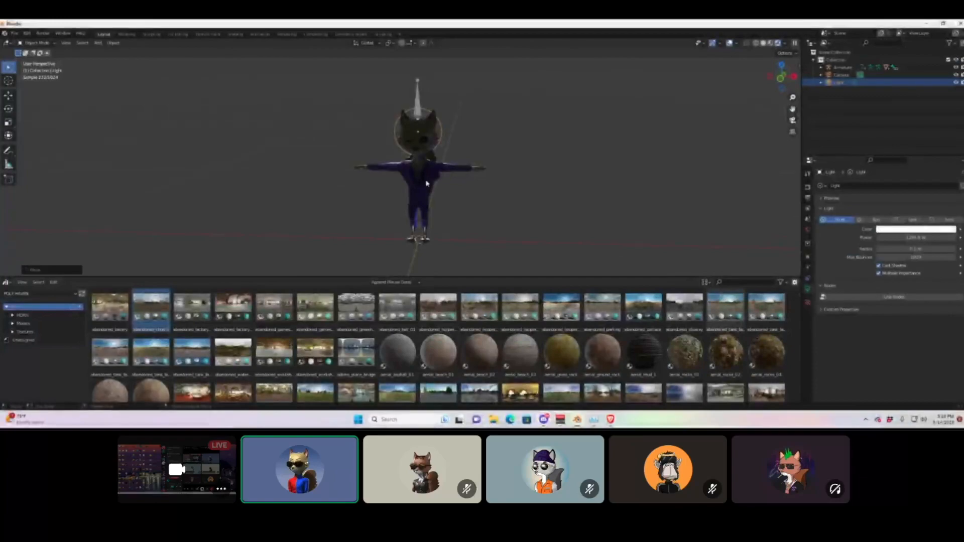
# Set the point light's power to 2000 W.
pyautogui.scroll(6, 467, 138)
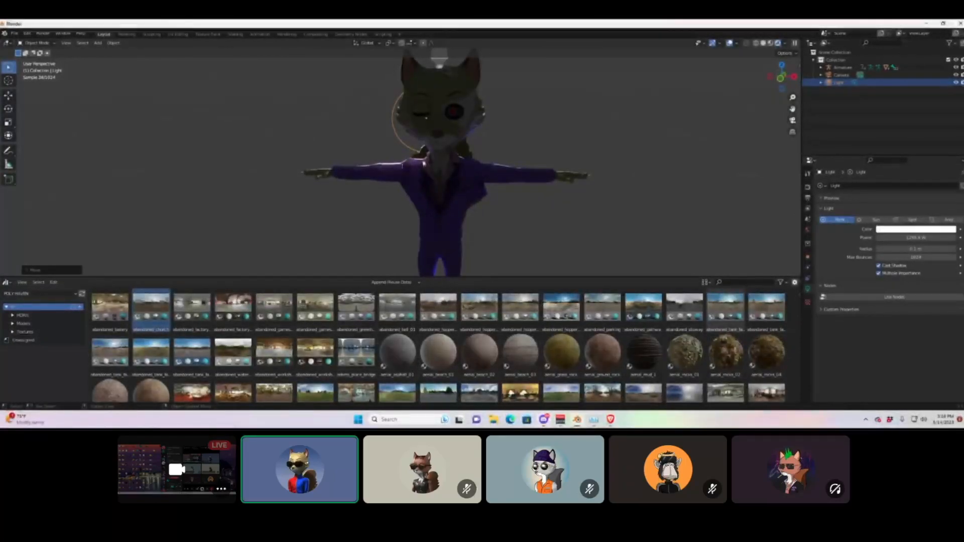
pyautogui.moveTo(902, 238); pyautogui.dragTo(934, 238)
pyautogui.click(917, 239)
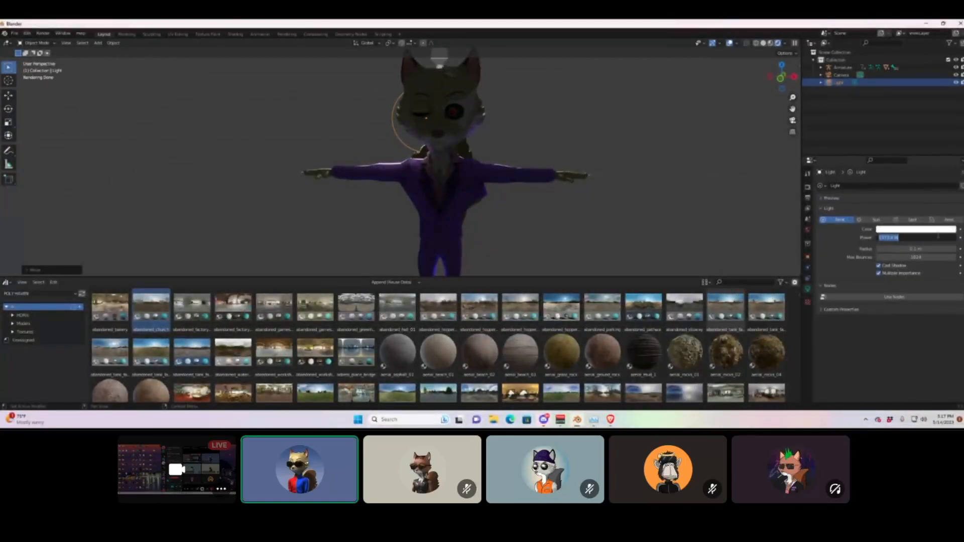
pyautogui.write('2000')
pyautogui.press('Return')
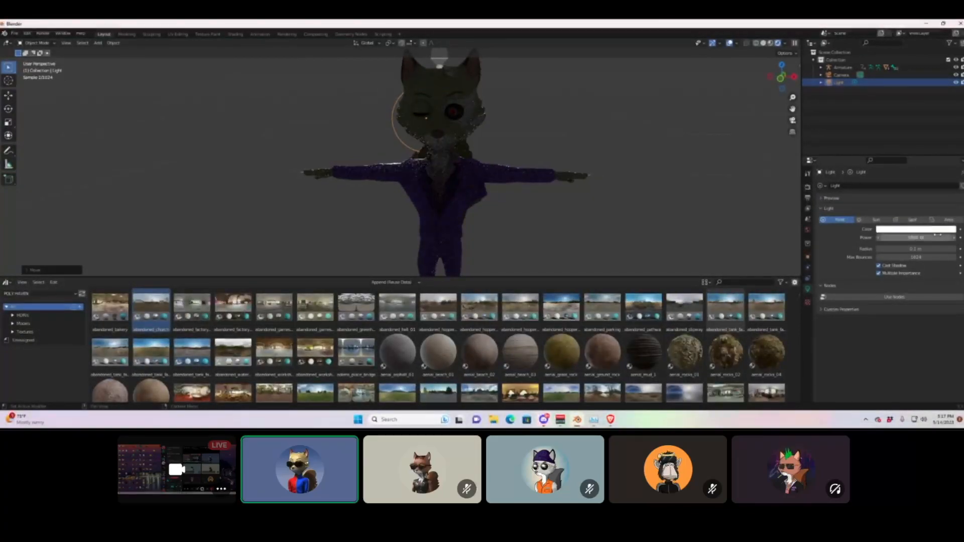
# Raise the point light's power to 10000 W.
pyautogui.click(930, 238)
pyautogui.write('10000')
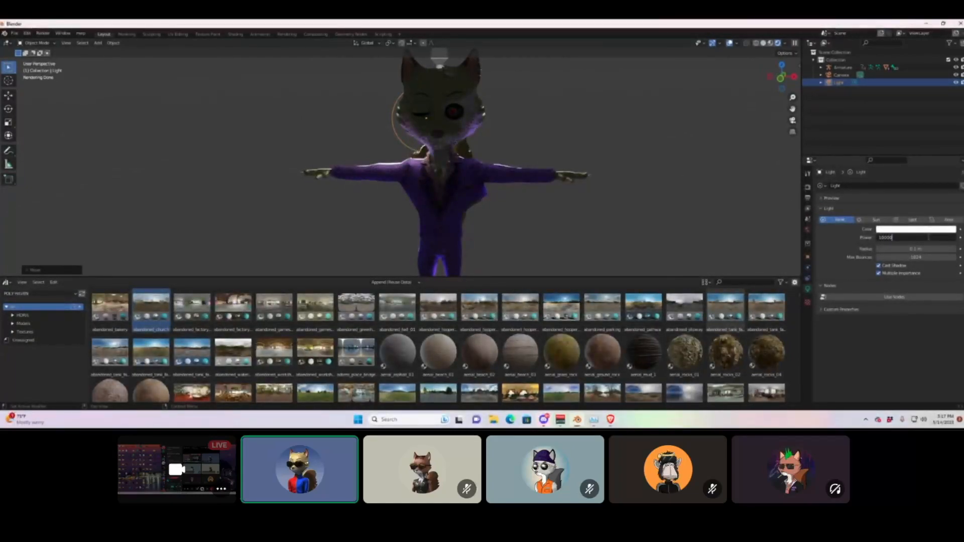
pyautogui.press('Return')
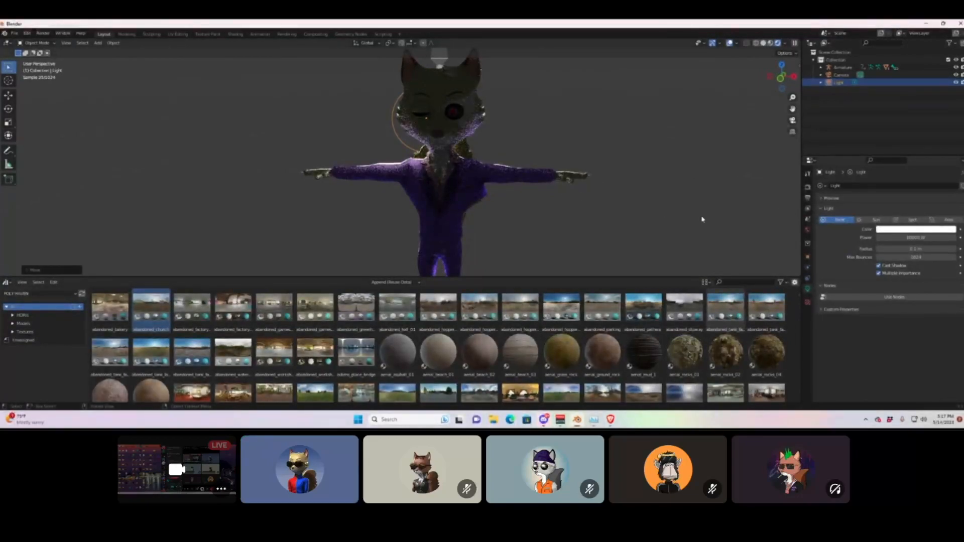
pyautogui.moveTo(583, 186)
pyautogui.mouseDown(button='middle')
pyautogui.moveTo(729, 200)
pyautogui.moveTo(527, 179)
pyautogui.moveTo(583, 186)
pyautogui.mouseUp(button='middle')
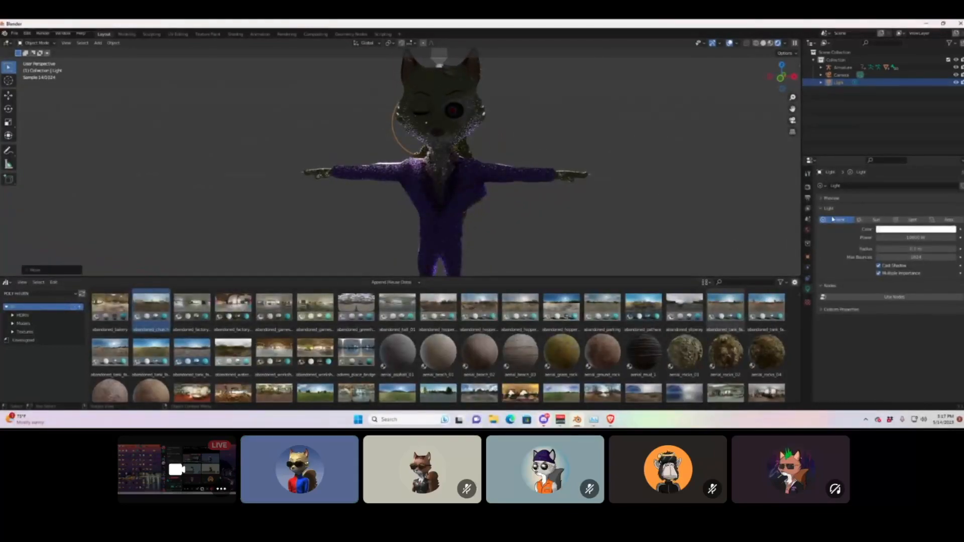
# Enlarge the point light's radius in two stages to about 4.49 m, checking the effect on the character.
pyautogui.scroll(-2, 586, 219)
pyautogui.moveTo(585, 219); pyautogui.dragTo(782, 216, button='middle')
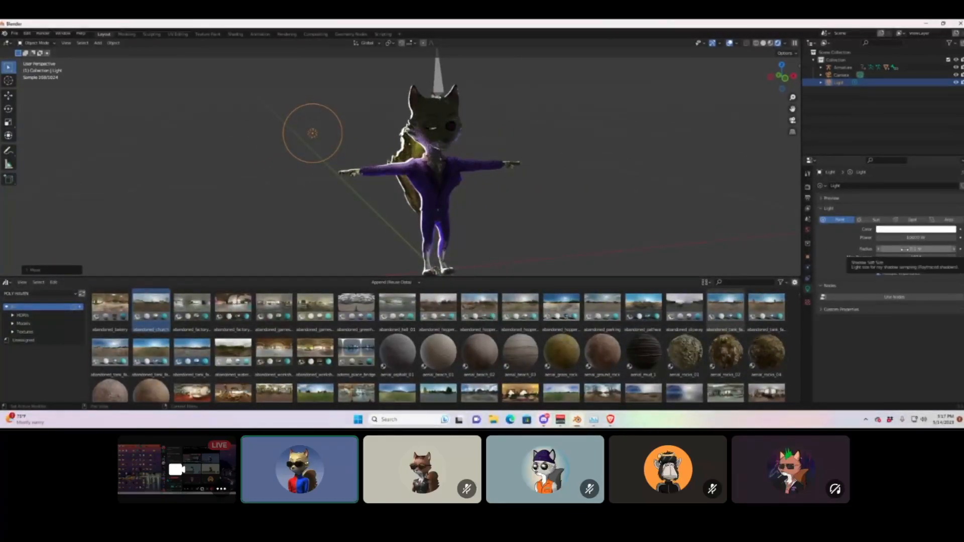
pyautogui.moveTo(916, 249); pyautogui.dragTo(959, 249)
pyautogui.moveTo(740, 224); pyautogui.dragTo(649, 207, button='middle')
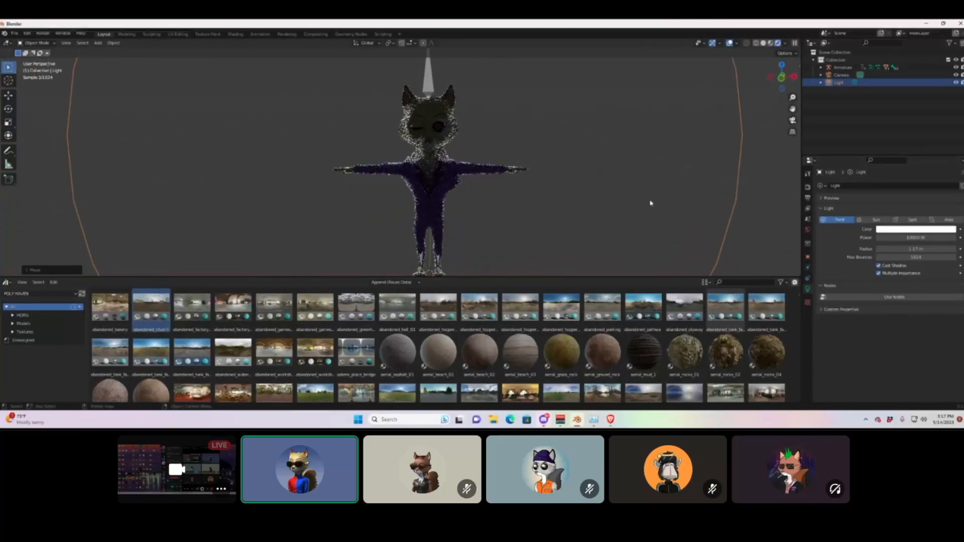
pyautogui.moveTo(470, 165)
pyautogui.mouseDown(button='middle')
pyautogui.moveTo(489, 185)
pyautogui.moveTo(583, 190)
pyautogui.moveTo(641, 204)
pyautogui.moveTo(483, 179)
pyautogui.mouseUp(button='middle')
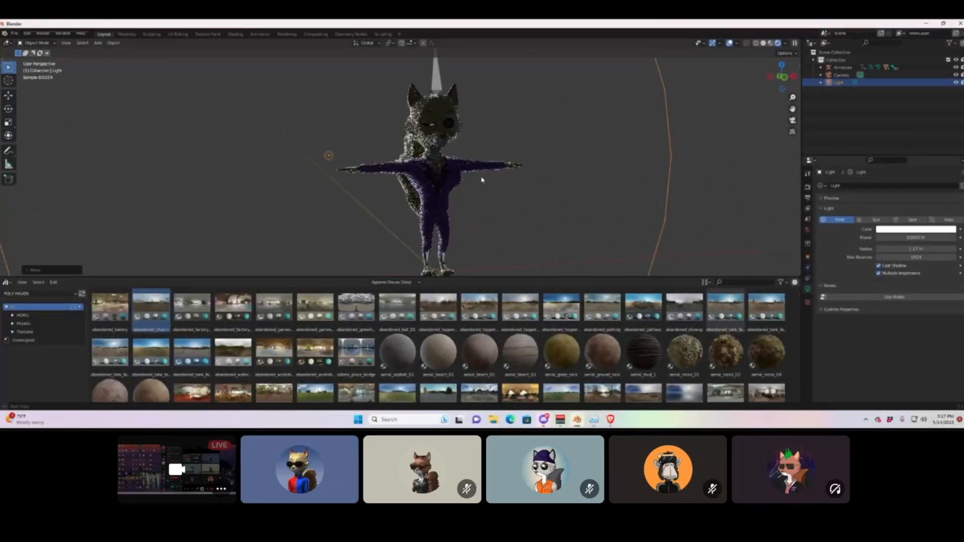
pyautogui.moveTo(916, 248); pyautogui.dragTo(955, 249)
pyautogui.scroll(-3, 544, 224)
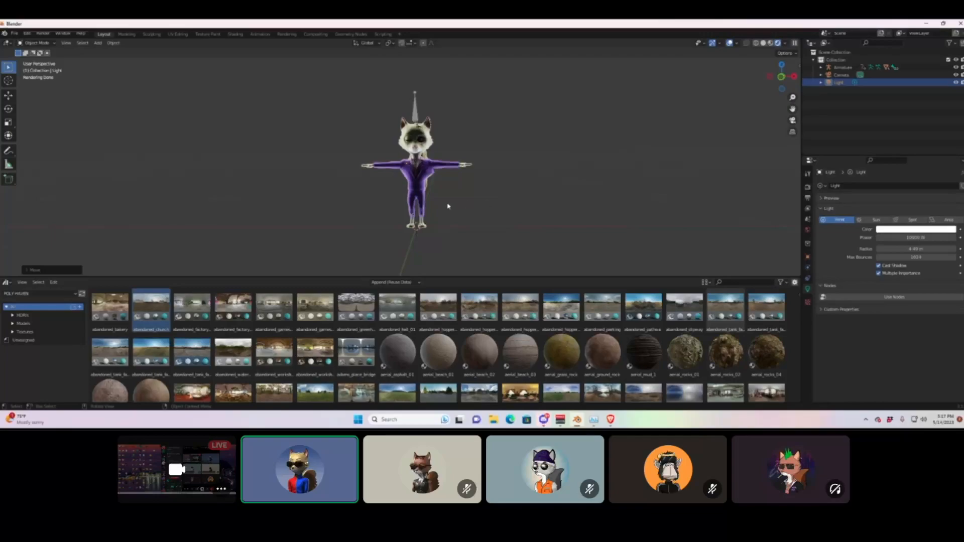
pyautogui.scroll(2, 442, 184)
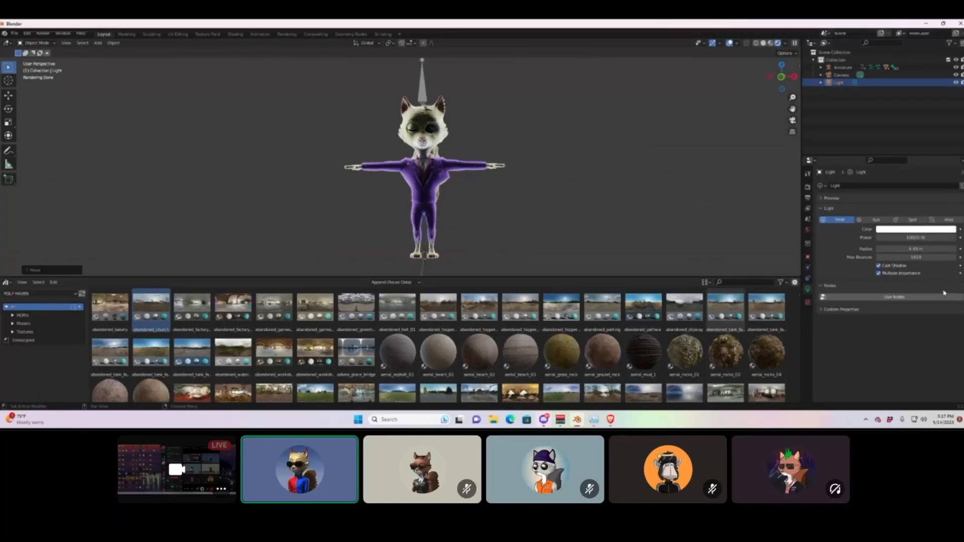
# Try lower max bounces values for the point light and return the setting to 1024.
pyautogui.click(903, 257)
pyautogui.press('Return')
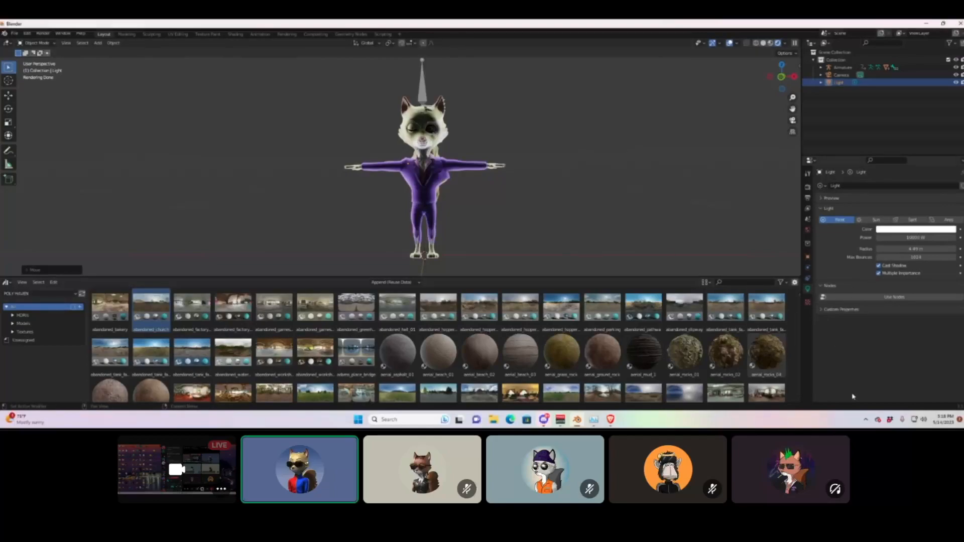
pyautogui.moveTo(909, 257); pyautogui.dragTo(898, 257)
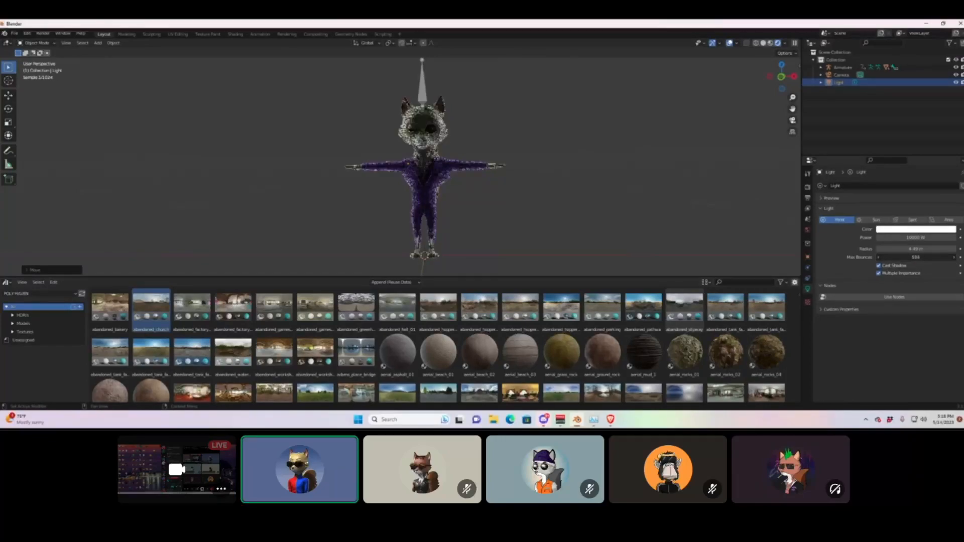
pyautogui.moveTo(915, 257); pyautogui.dragTo(912, 258)
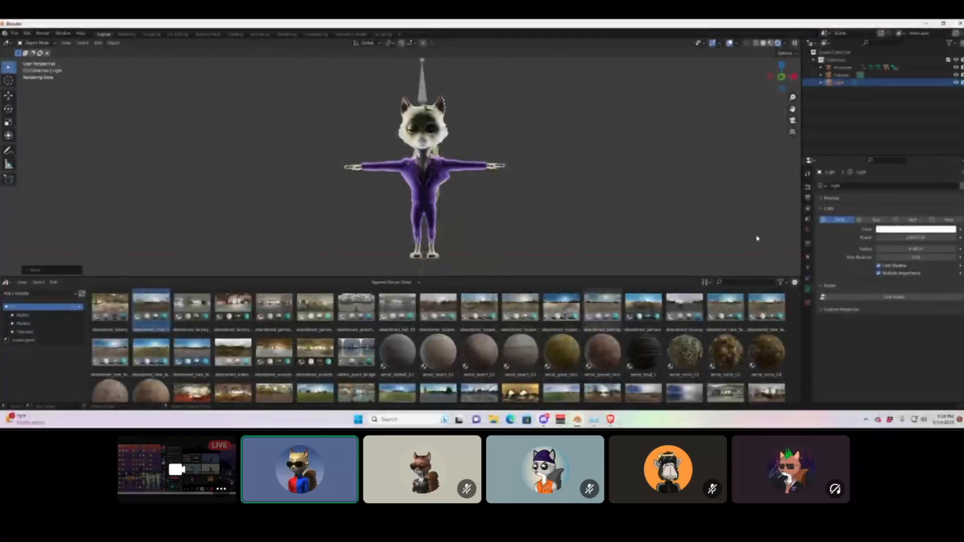
pyautogui.moveTo(904, 260); pyautogui.dragTo(929, 258)
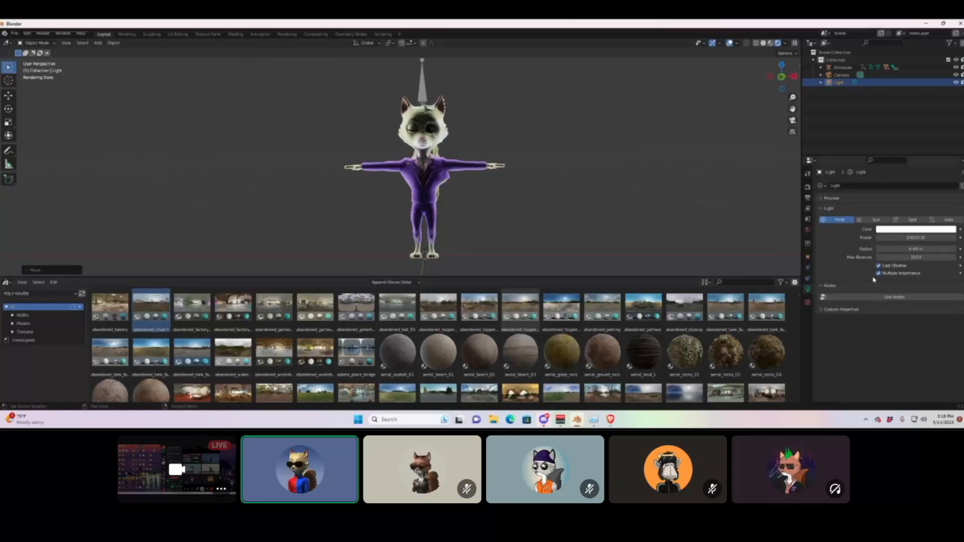
# Change the light's type to Sun and raise it along the global Z axis above the character.
pyautogui.moveTo(515, 197)
pyautogui.mouseDown(button='middle')
pyautogui.moveTo(493, 203)
pyautogui.moveTo(506, 197)
pyautogui.mouseUp(button='middle')
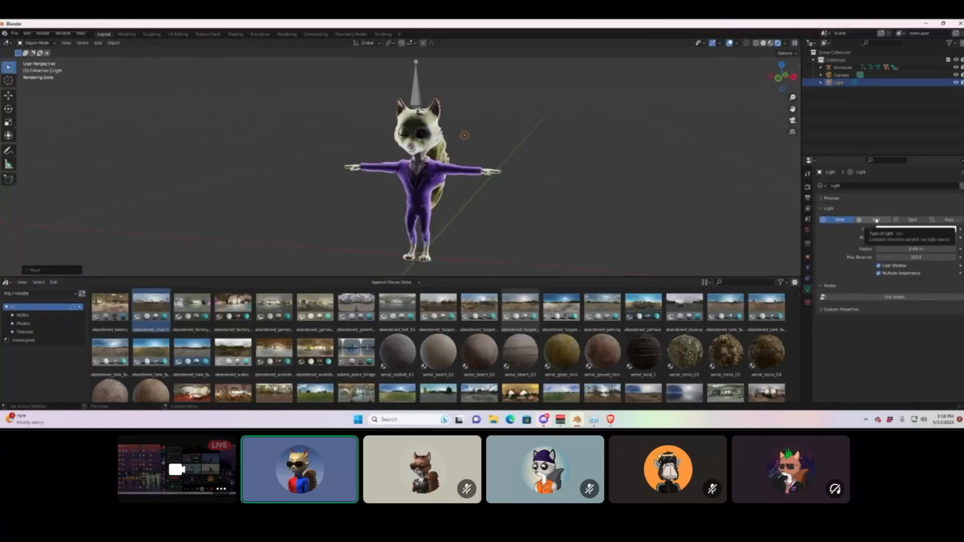
pyautogui.click(876, 220)
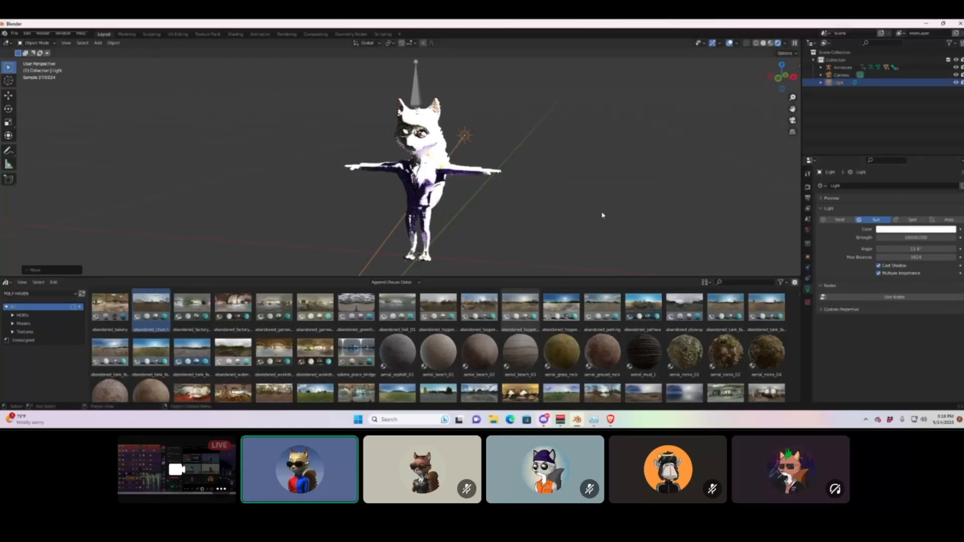
pyautogui.press('g')
pyautogui.press('z')
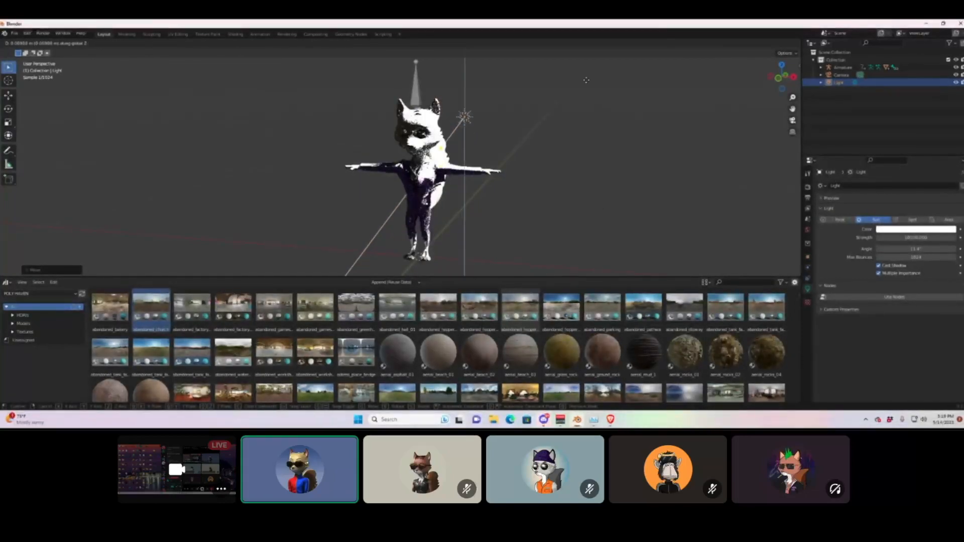
pyautogui.click(536, 201)
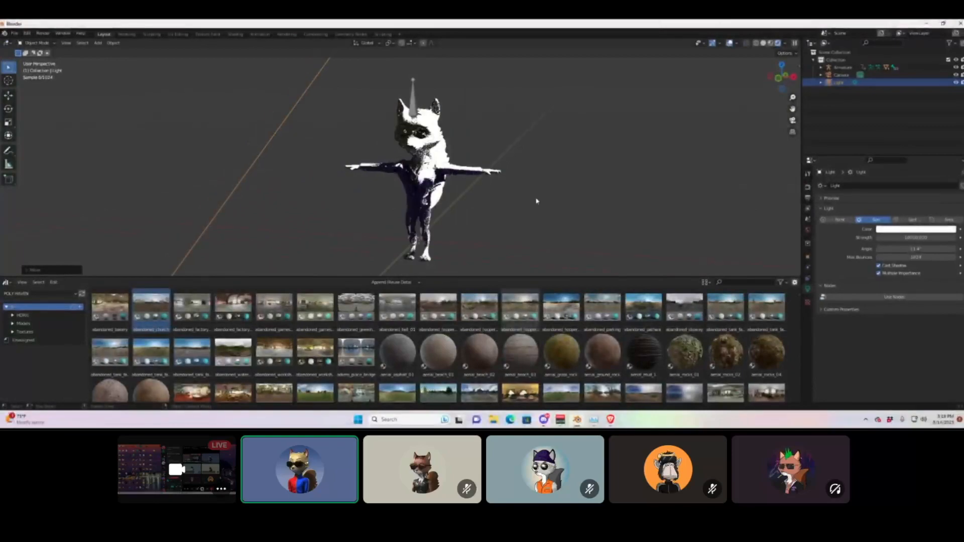
# Move the sun light along its local Z axis, and reposition it freely high above the scene.
pyautogui.scroll(-5, 536, 201)
pyautogui.scroll(-3, 514, 151)
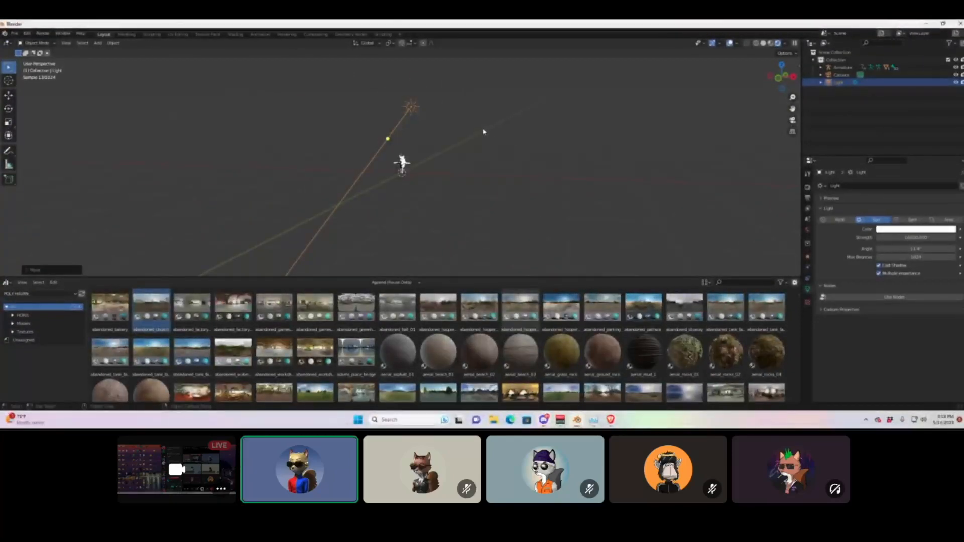
pyautogui.press('g')
pyautogui.press('z')
pyautogui.press('z')
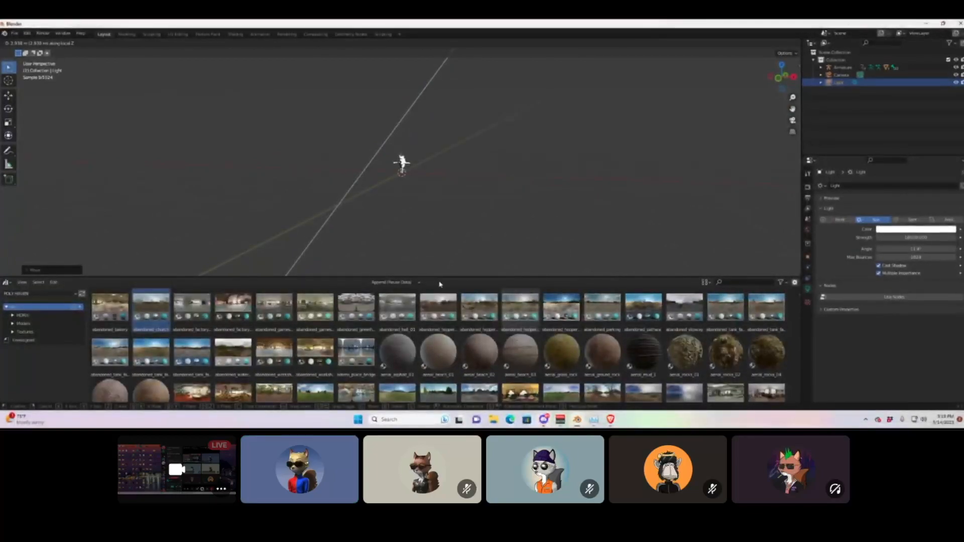
pyautogui.click(531, 256)
pyautogui.press('g')
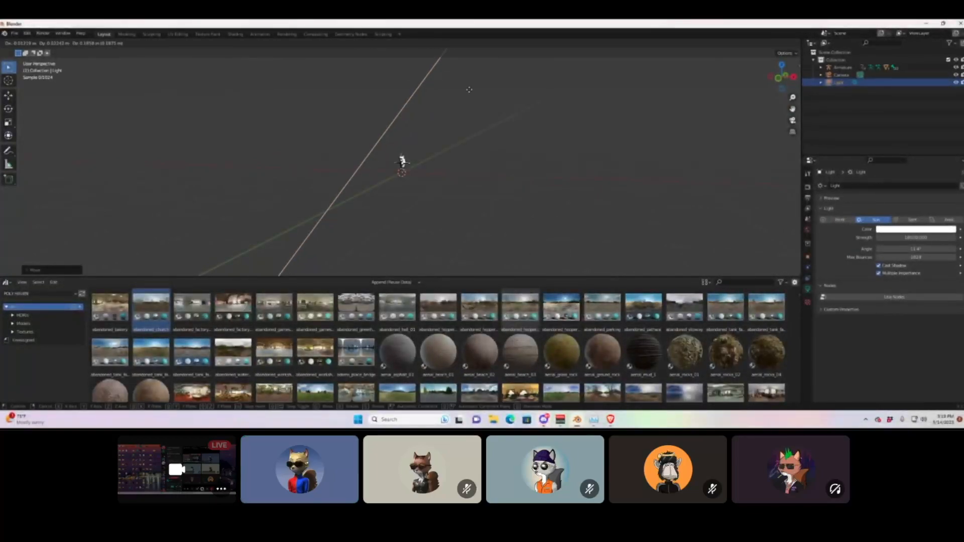
pyautogui.click(450, 142)
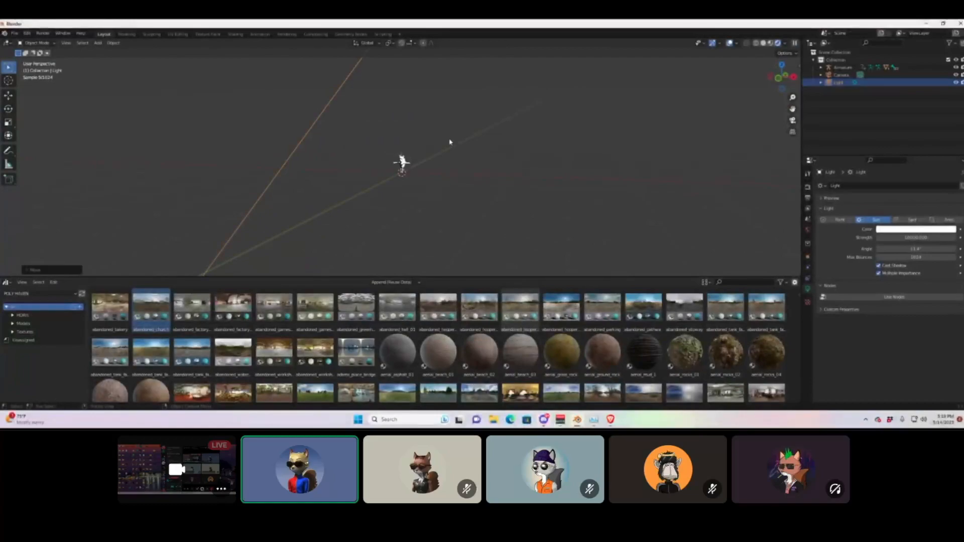
# Try the sun light's angle at 0° and about 47°, and set its strength to 500.
pyautogui.scroll(5, 437, 127)
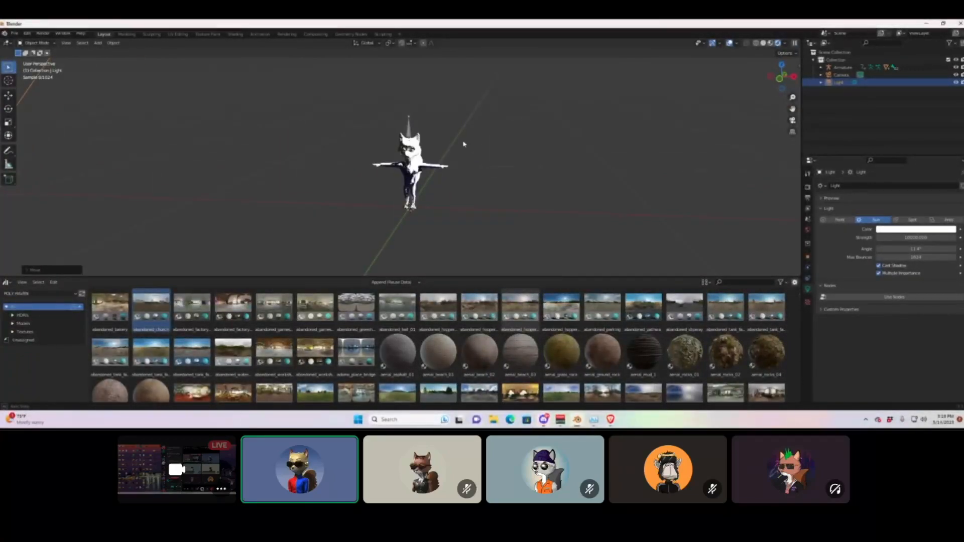
pyautogui.moveTo(457, 142); pyautogui.dragTo(512, 136, button='middle')
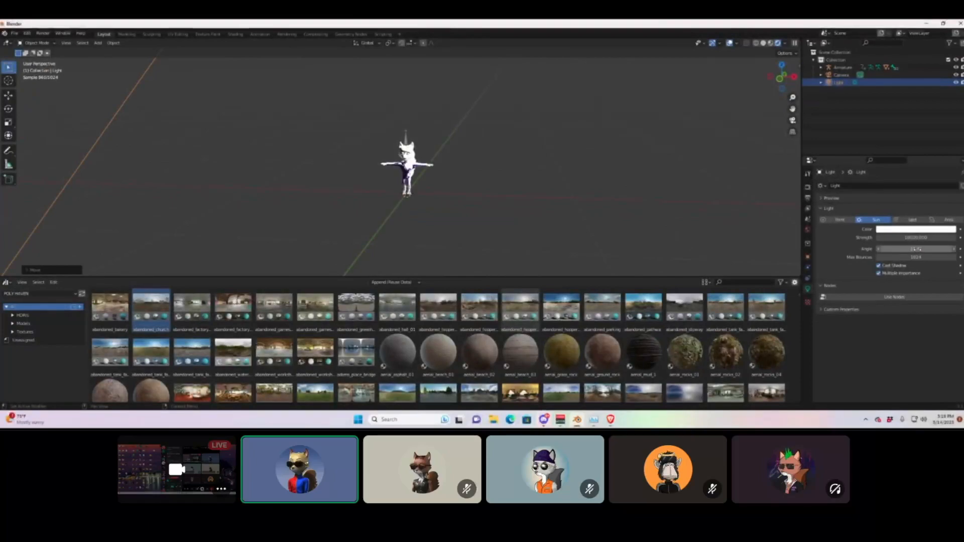
pyautogui.moveTo(915, 249); pyautogui.dragTo(889, 248)
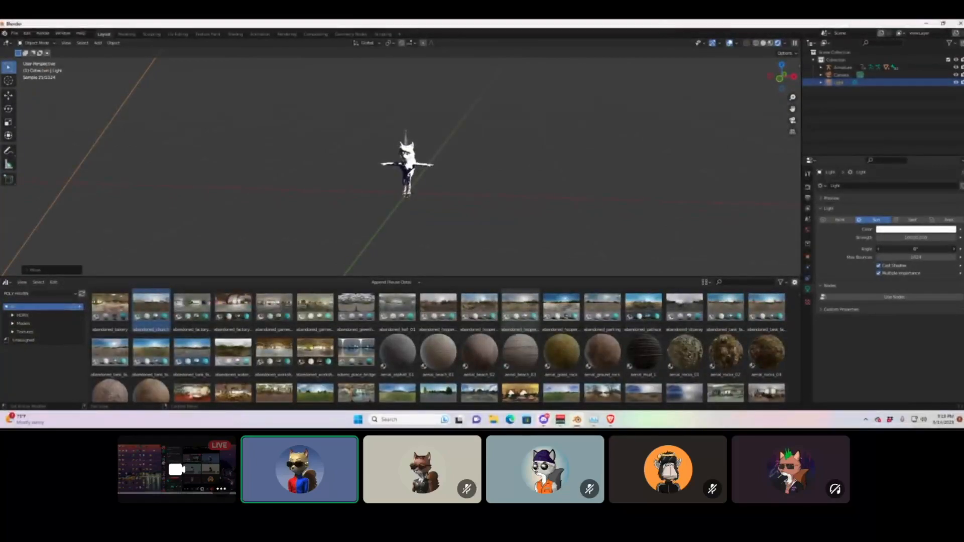
pyautogui.moveTo(889, 249); pyautogui.dragTo(929, 249)
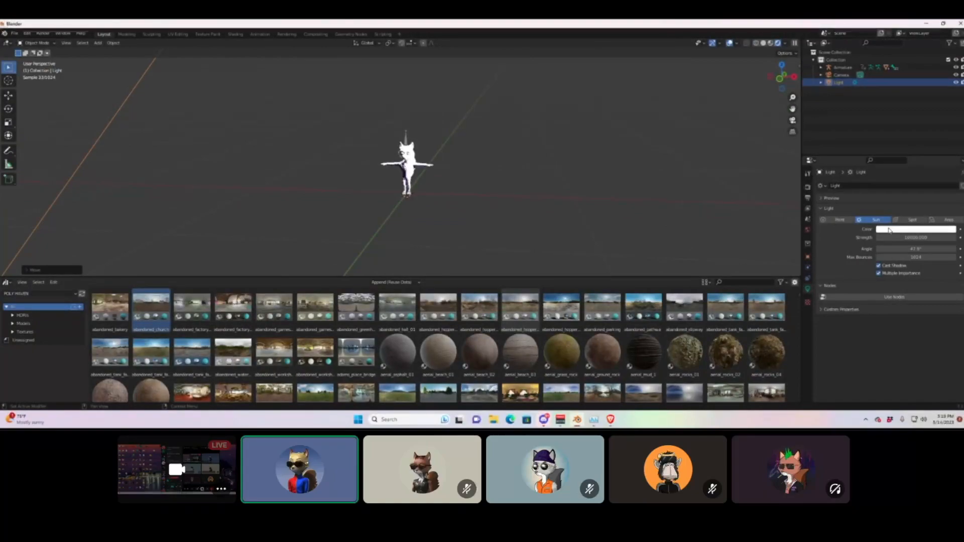
pyautogui.press('Return')
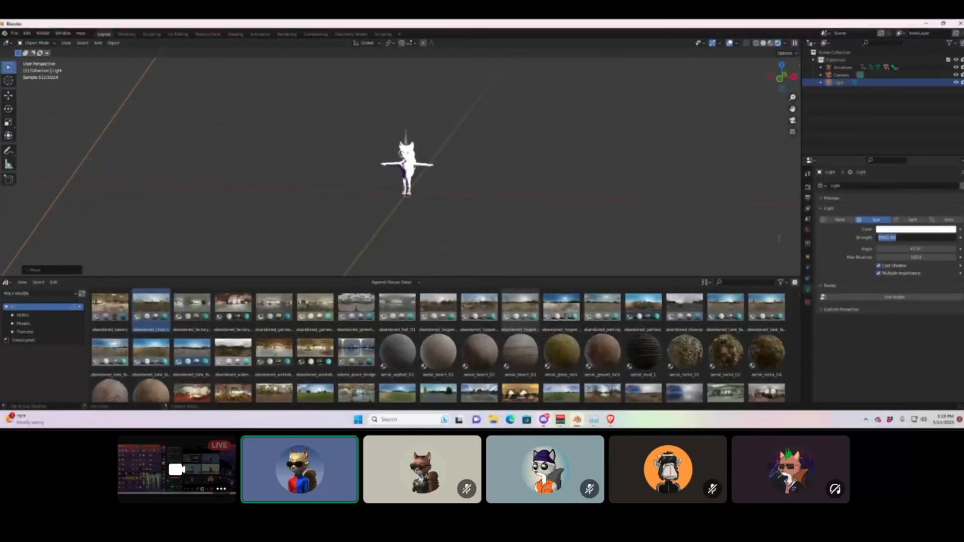
pyautogui.write('500')
pyautogui.press('Return')
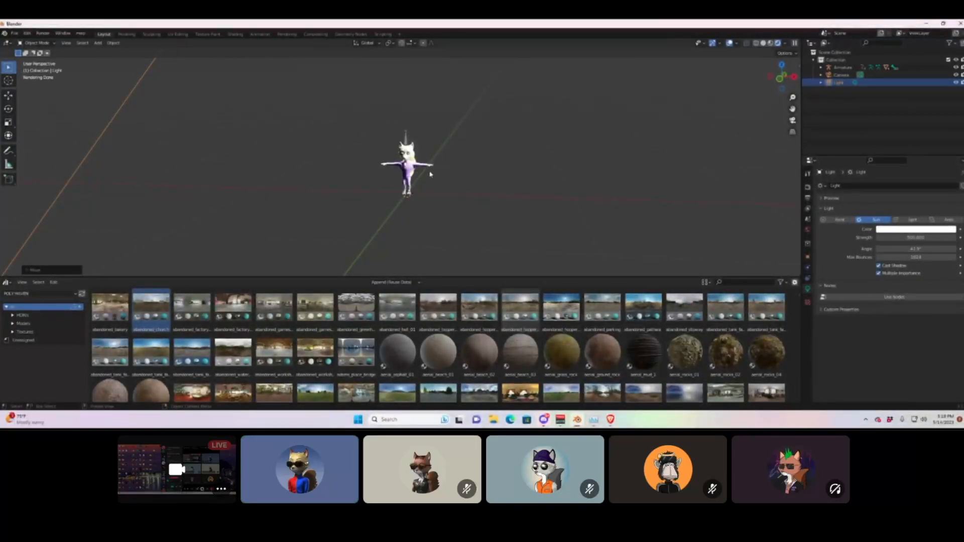
# Raise the sun light higher along the global Z axis above the scene.
pyautogui.scroll(-12, 396, 197)
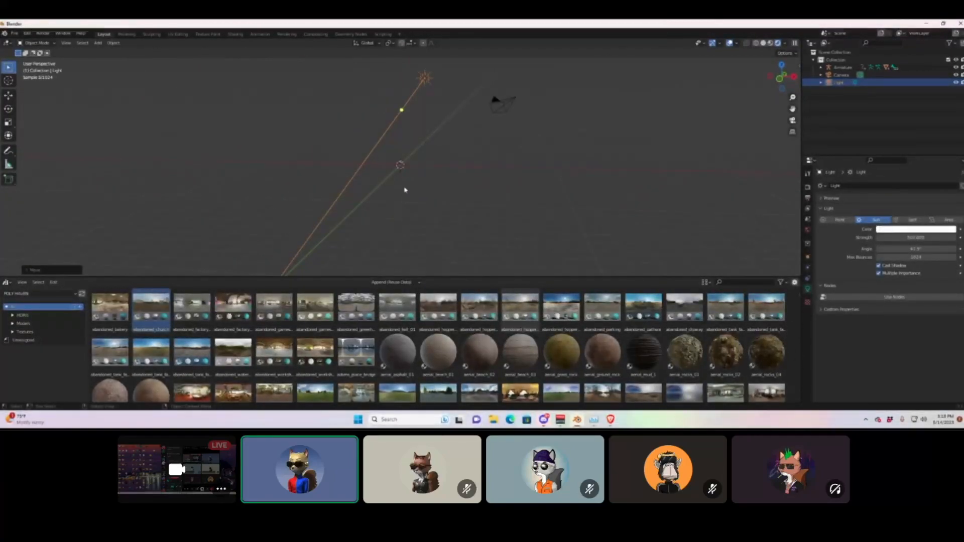
pyautogui.press('g')
pyautogui.press('z')
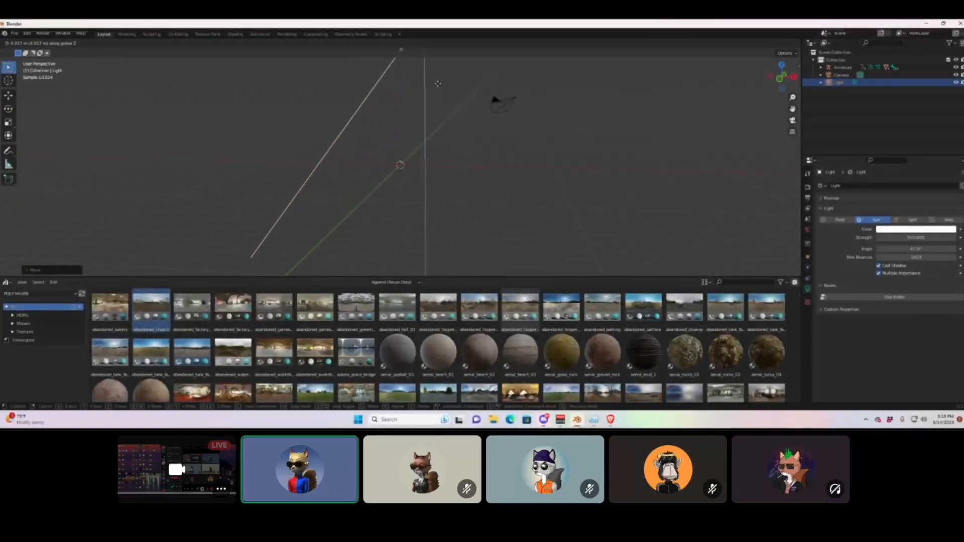
pyautogui.click(425, 100)
pyautogui.scroll(10, 424, 144)
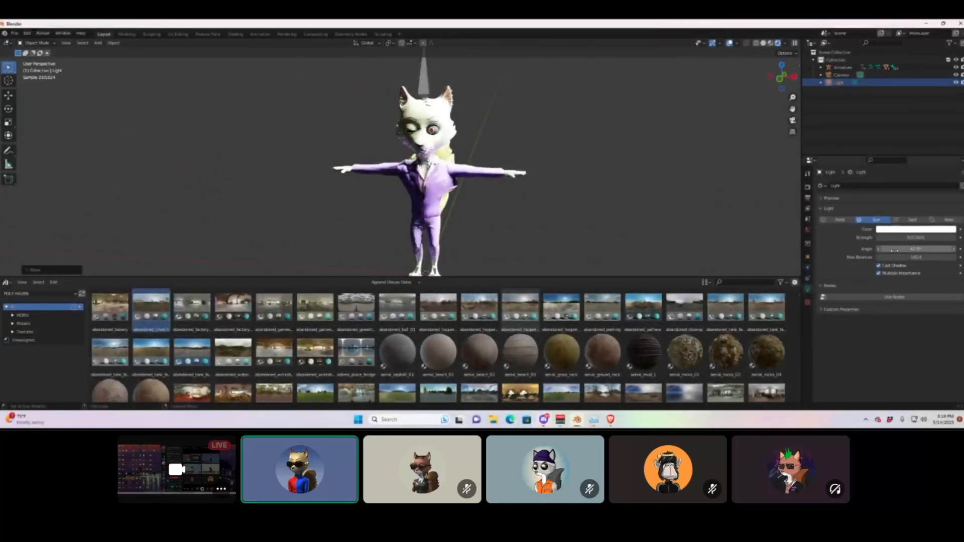
# Lower the sun light's angle to 0° for comparison and raise it to 180°.
pyautogui.moveTo(900, 248); pyautogui.dragTo(833, 247)
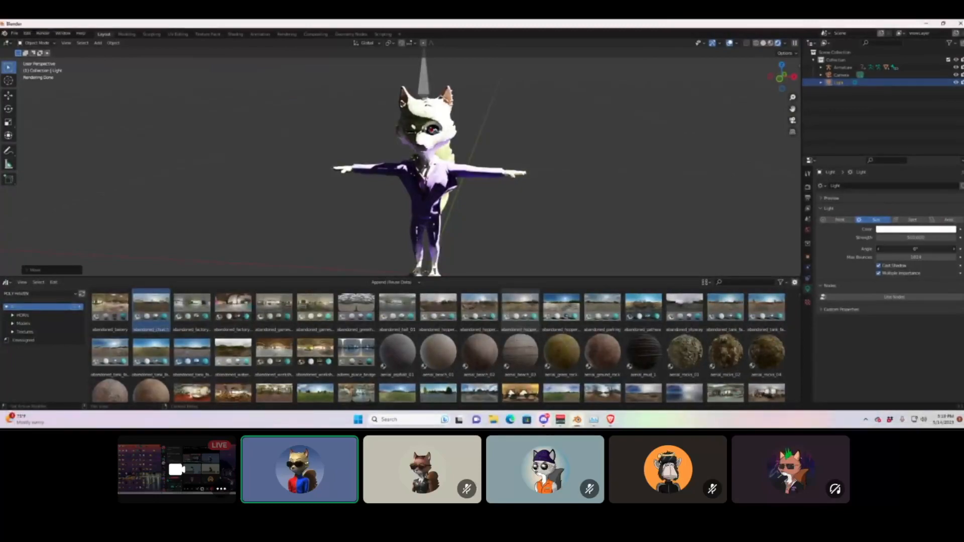
pyautogui.moveTo(904, 248); pyautogui.dragTo(924, 250)
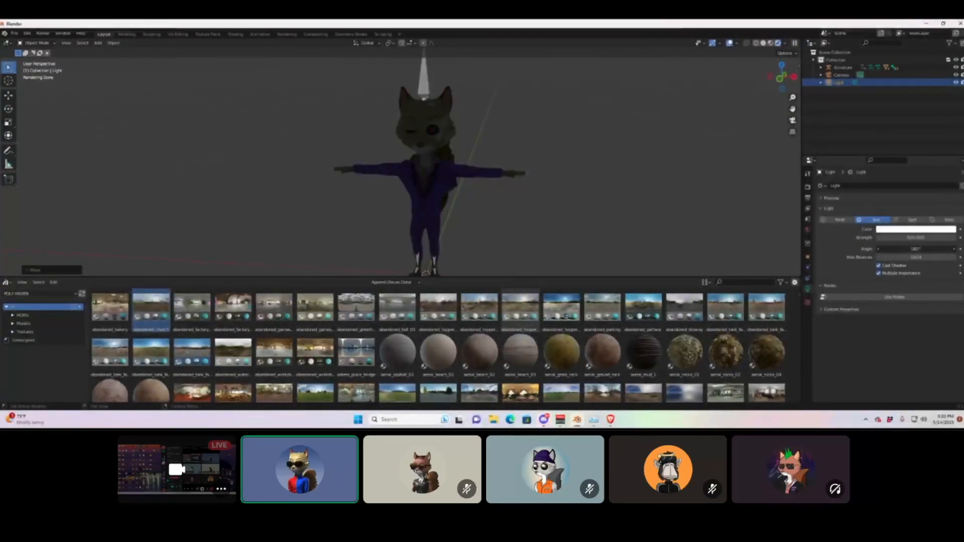
pyautogui.moveTo(916, 248); pyautogui.dragTo(916, 248)
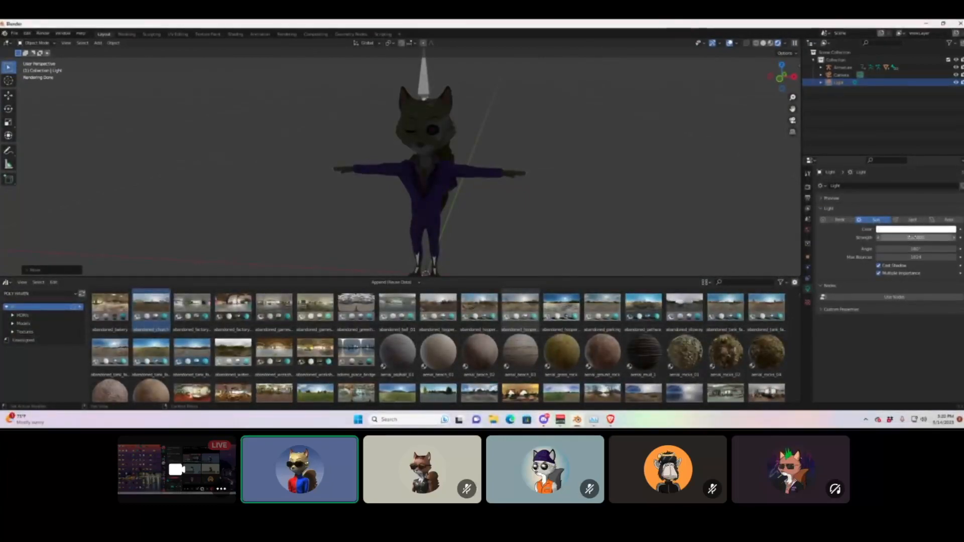
# Set the sun light's strength to 10 and check the character again in rendered viewport shading.
pyautogui.moveTo(912, 237)
pyautogui.mouseDown()
pyautogui.moveTo(887, 237)
pyautogui.moveTo(924, 248)
pyautogui.moveTo(911, 248)
pyautogui.mouseUp()
pyautogui.click(913, 237)
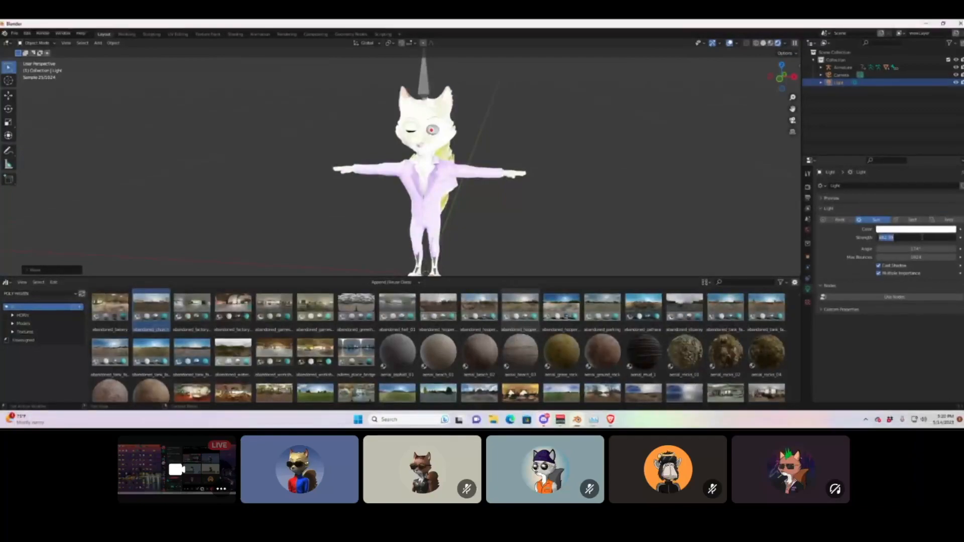
pyautogui.press('Return')
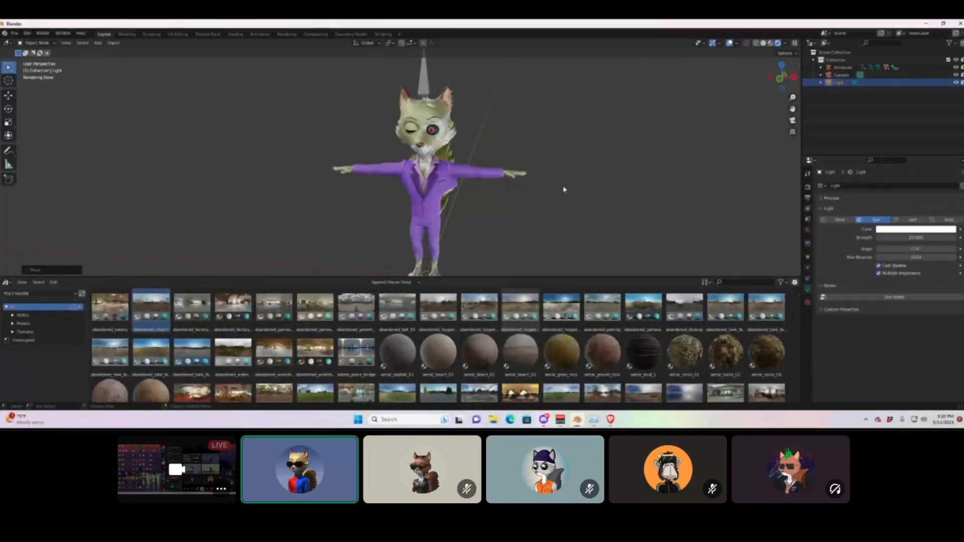
pyautogui.click(771, 44)
pyautogui.click(780, 44)
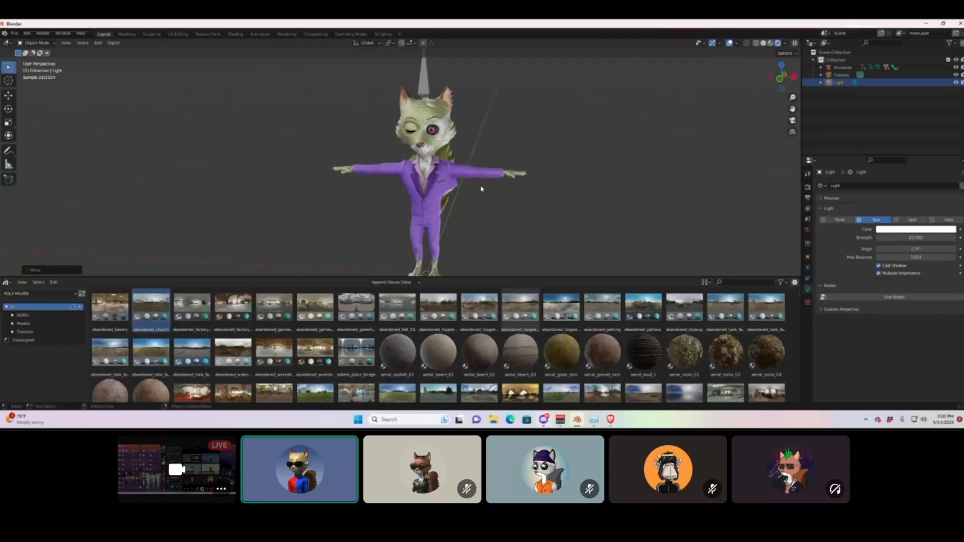
# Add a mesh plane under the character as a floor.
pyautogui.moveTo(480, 187); pyautogui.dragTo(455, 176, button='middle')
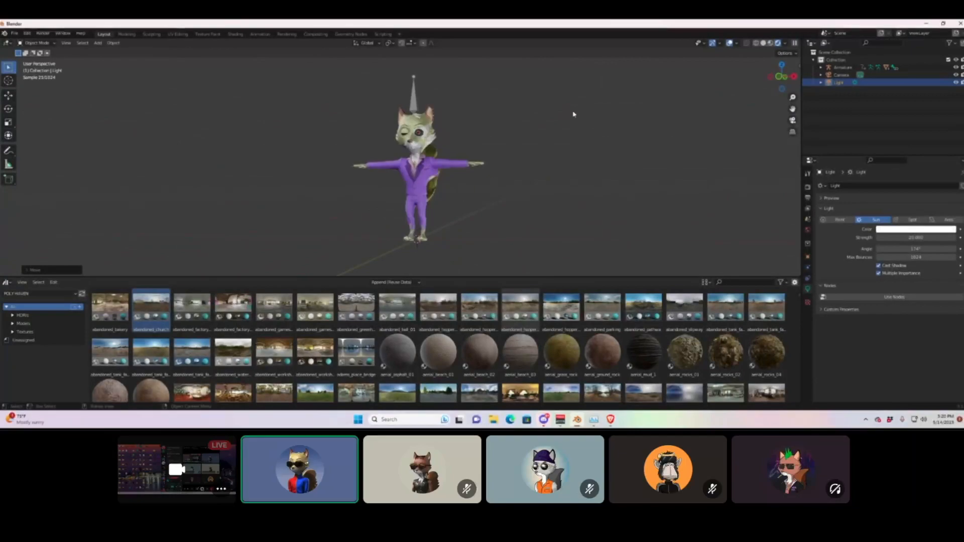
pyautogui.scroll(-2, 478, 167)
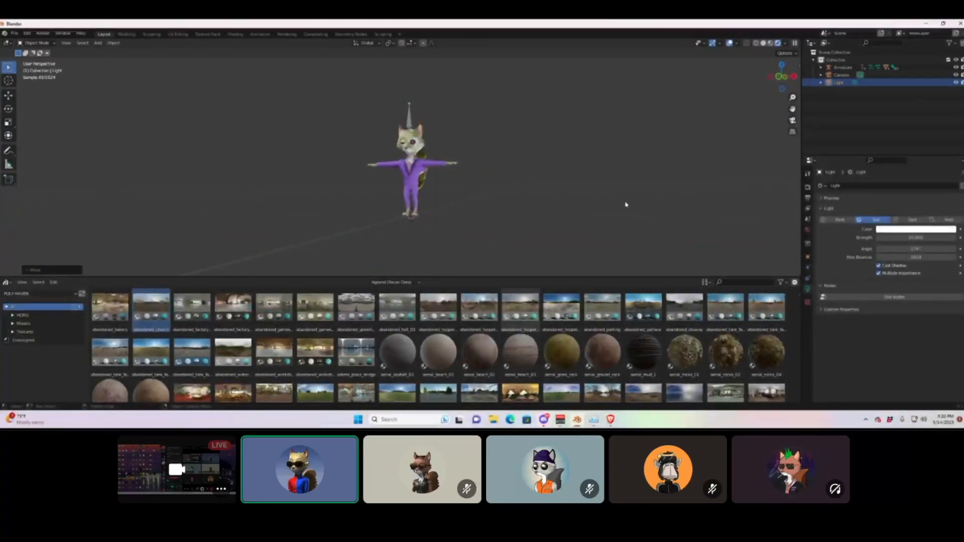
pyautogui.moveTo(393, 220); pyautogui.dragTo(422, 226, button='middle')
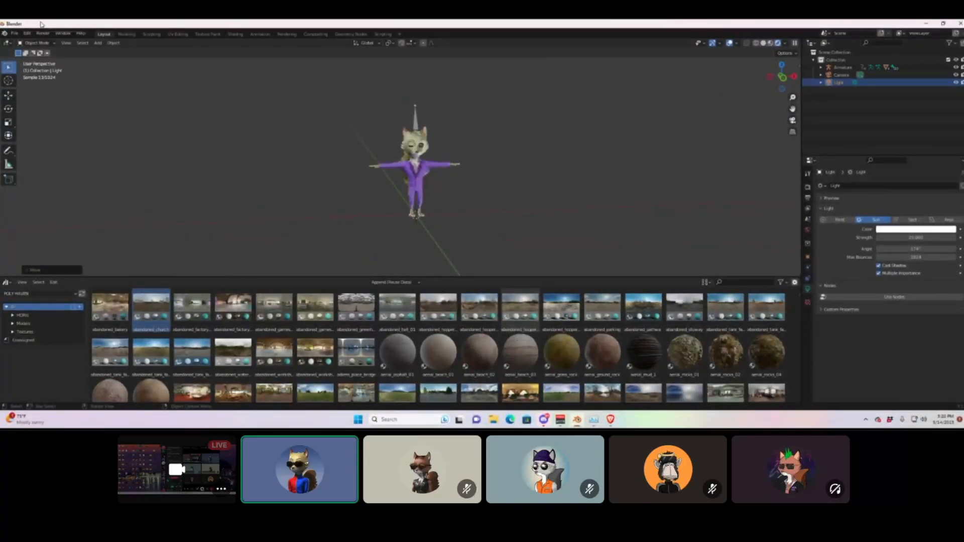
pyautogui.click(98, 43)
pyautogui.moveTo(126, 51)
pyautogui.click(182, 56)
pyautogui.moveTo(452, 232); pyautogui.dragTo(436, 233, button='middle')
pyautogui.scroll(-1, 436, 233)
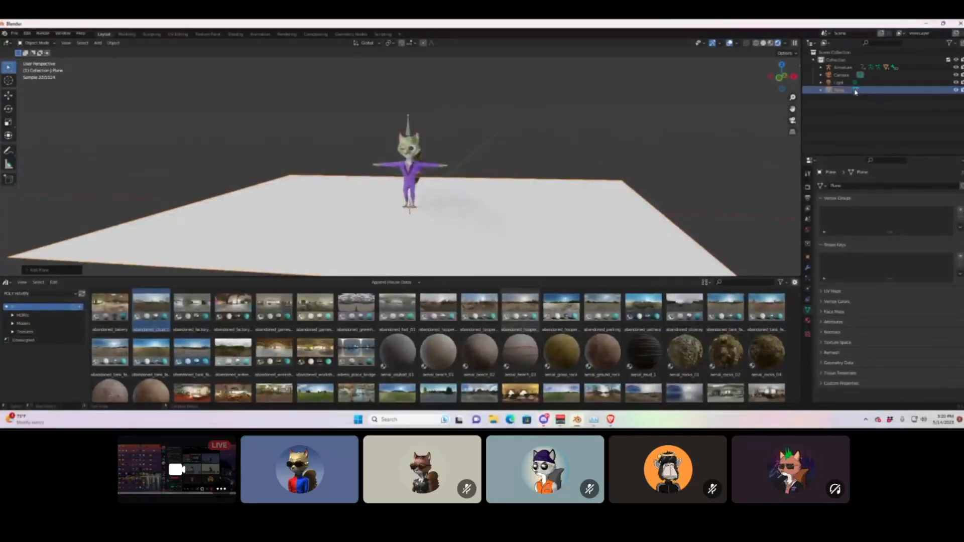
# Reduce the sun light's angle to about 115° and check its shadow on the floor plane.
pyautogui.click(855, 82)
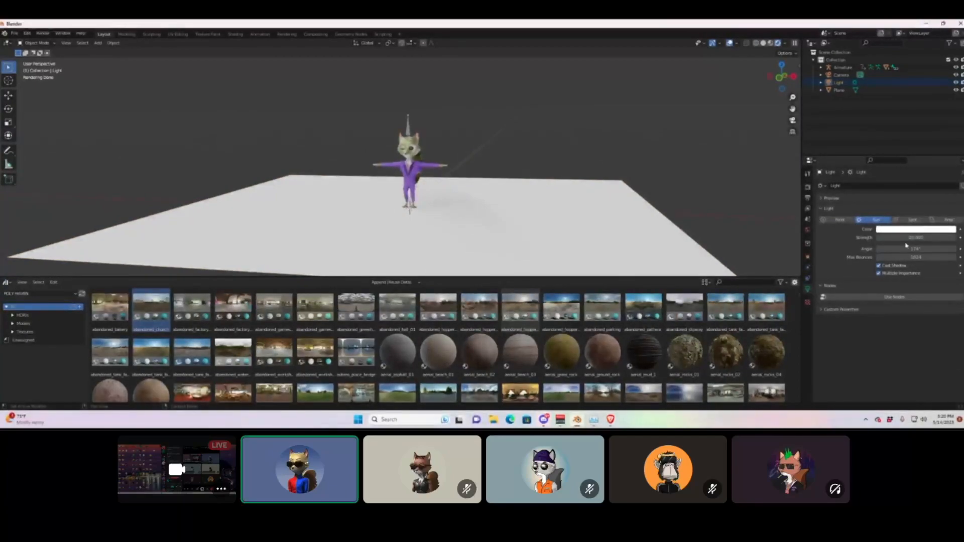
pyautogui.moveTo(910, 248); pyautogui.dragTo(890, 248)
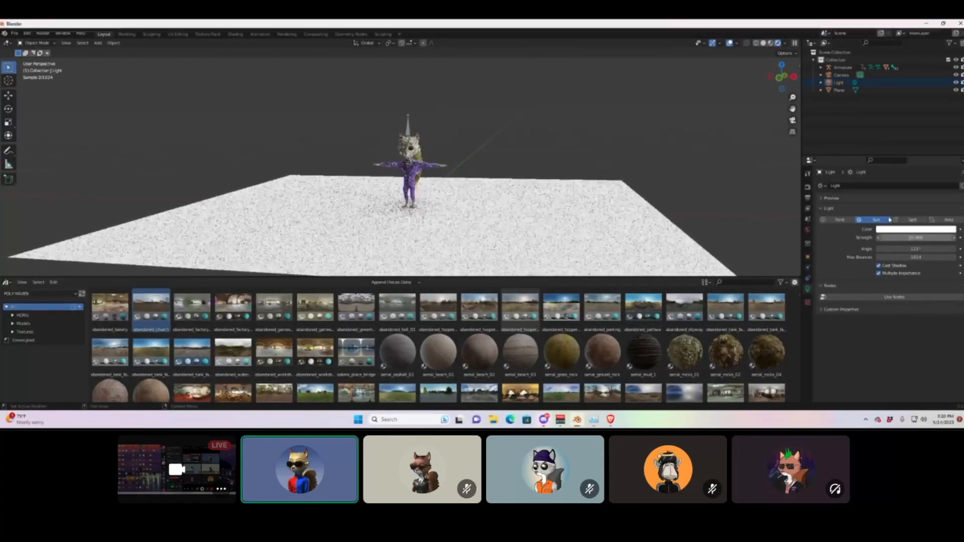
pyautogui.moveTo(398, 221)
pyautogui.mouseDown(button='middle')
pyautogui.moveTo(522, 217)
pyautogui.moveTo(385, 207)
pyautogui.mouseUp(button='middle')
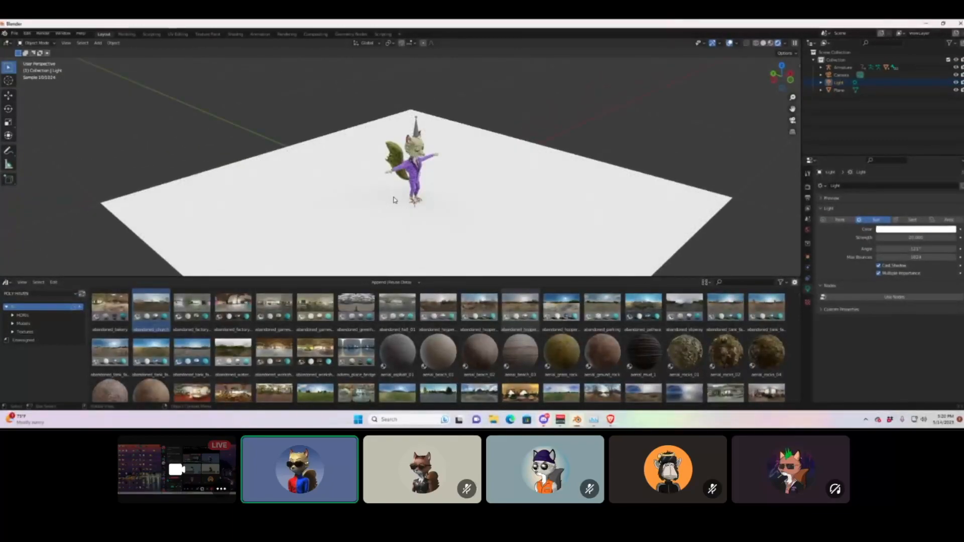
# Try the world background strength at 0 and above 40 to compare the ambient lighting on the character.
pyautogui.click(807, 230)
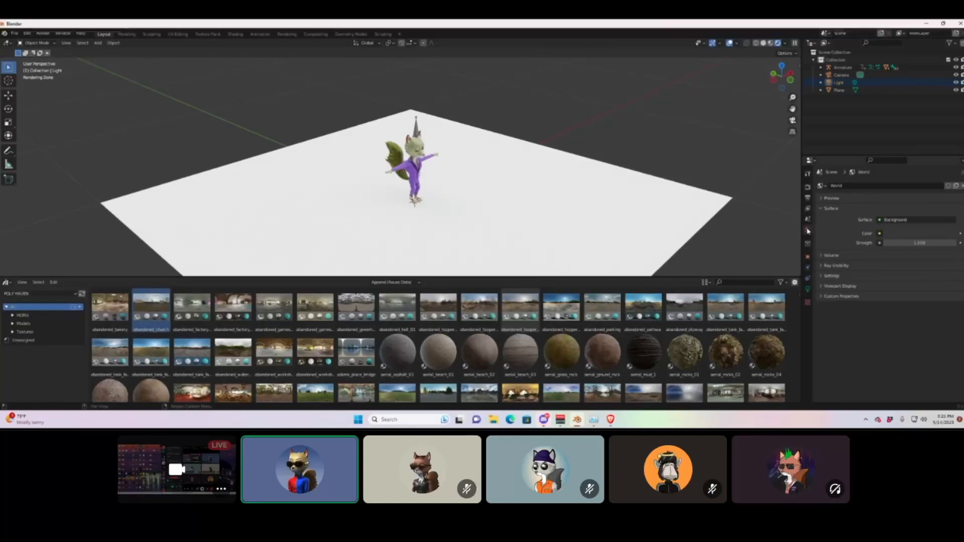
pyautogui.moveTo(887, 248); pyautogui.dragTo(854, 248)
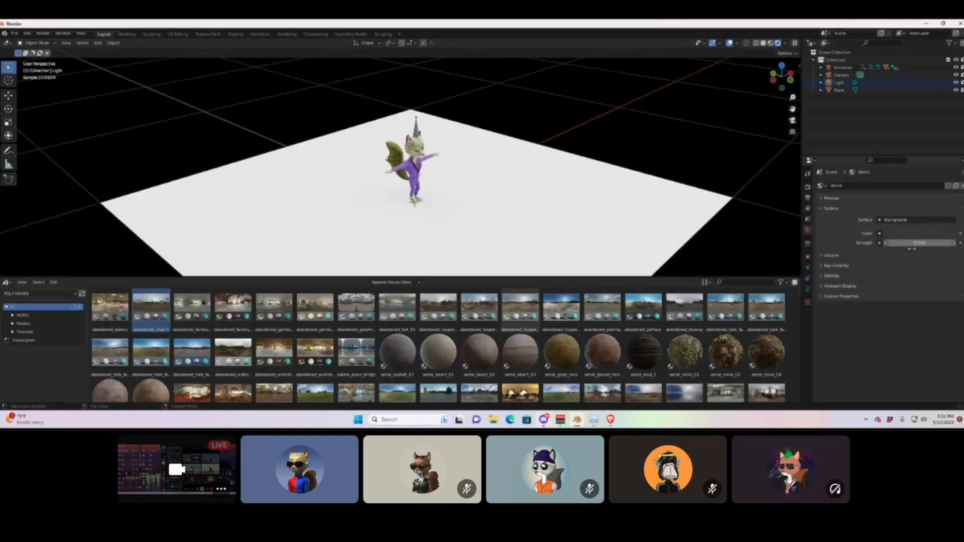
pyautogui.moveTo(617, 165); pyautogui.dragTo(586, 160, button='middle')
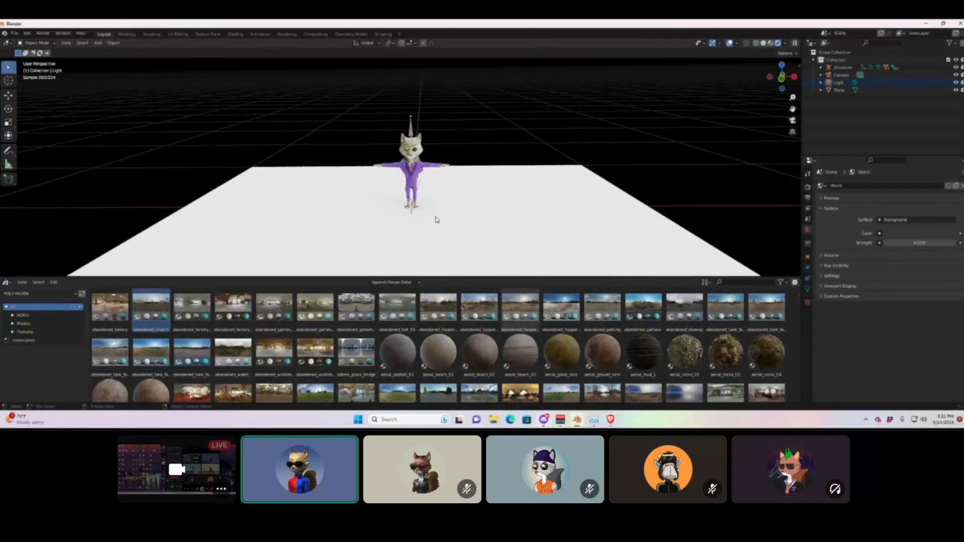
pyautogui.scroll(3, 436, 220)
pyautogui.moveTo(537, 217); pyautogui.dragTo(508, 210, button='middle')
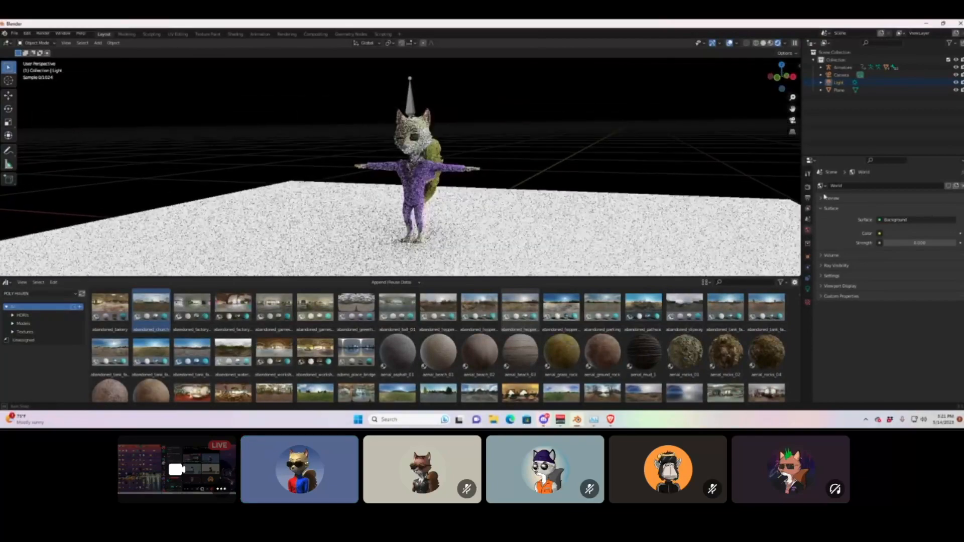
pyautogui.moveTo(919, 242); pyautogui.dragTo(954, 243)
pyautogui.moveTo(467, 230)
pyautogui.mouseDown(button='middle')
pyautogui.moveTo(512, 209)
pyautogui.moveTo(456, 234)
pyautogui.mouseUp(button='middle')
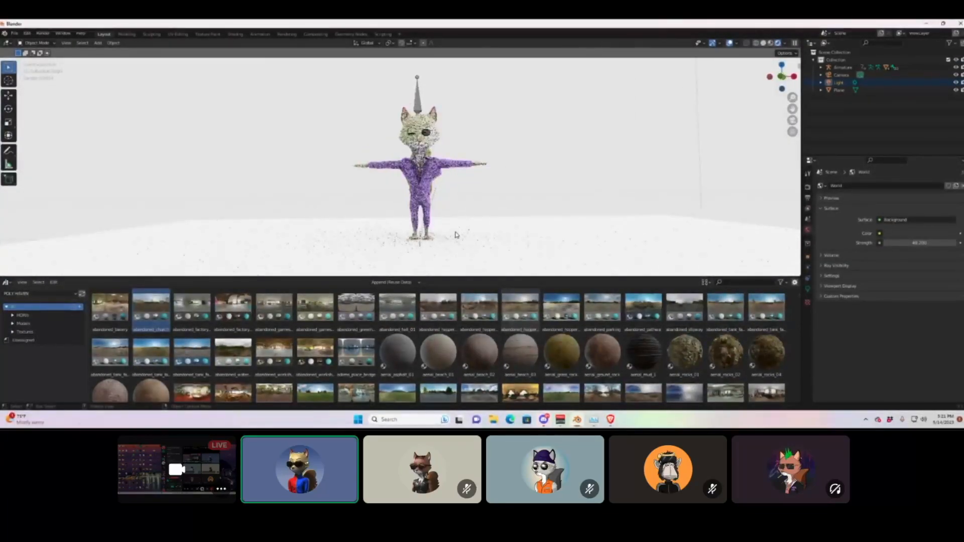
# Tint the world background color pinkish purple and set its strength to 20.
pyautogui.click(935, 233)
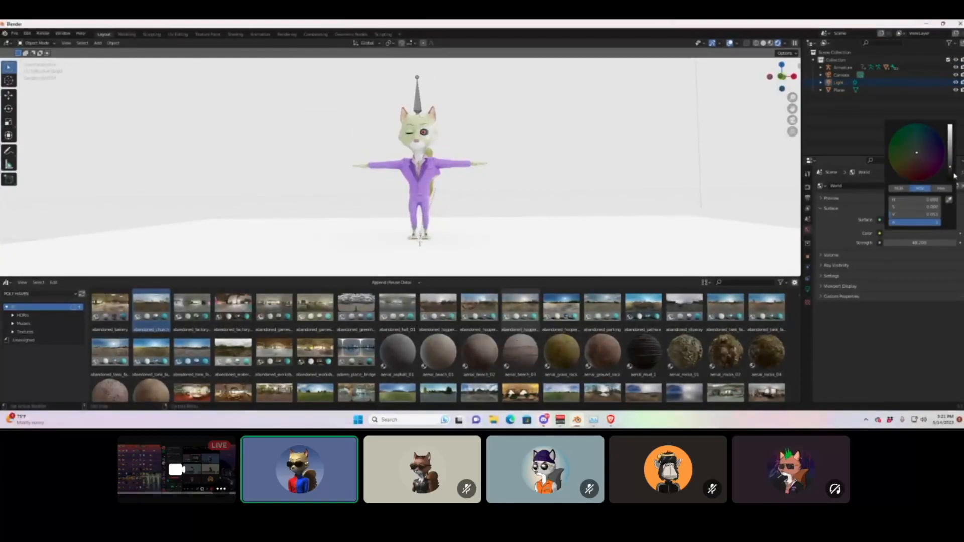
pyautogui.moveTo(953, 172); pyautogui.dragTo(928, 163)
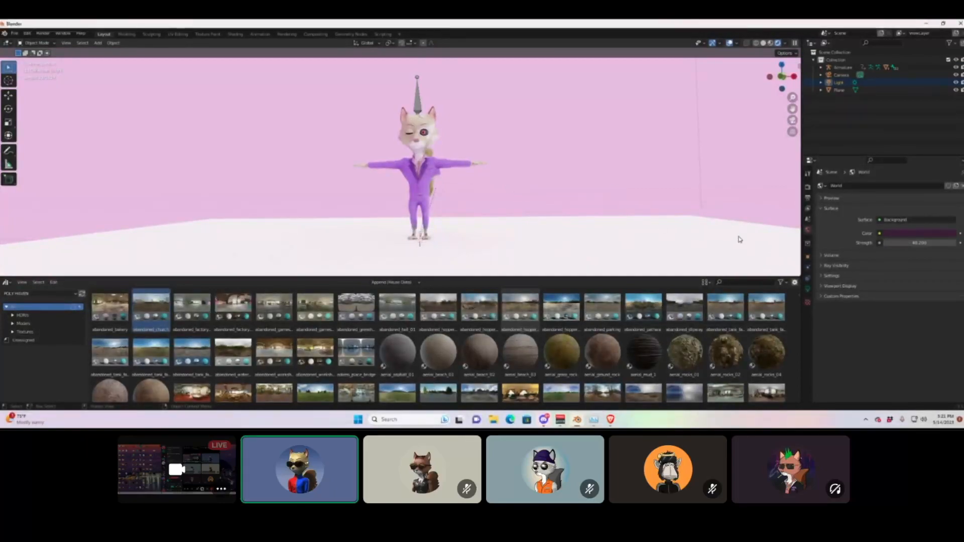
pyautogui.moveTo(463, 169); pyautogui.dragTo(568, 198, button='middle')
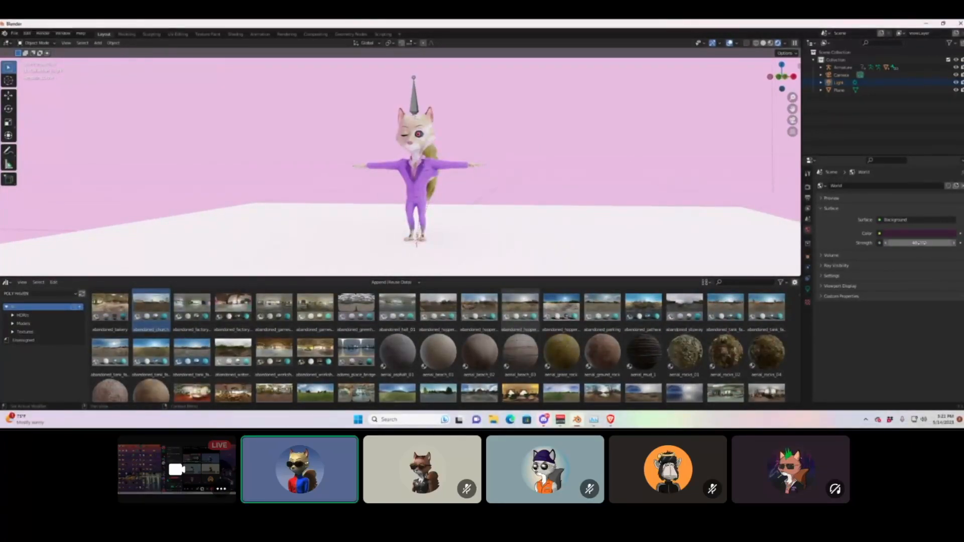
pyautogui.moveTo(919, 244); pyautogui.dragTo(888, 244)
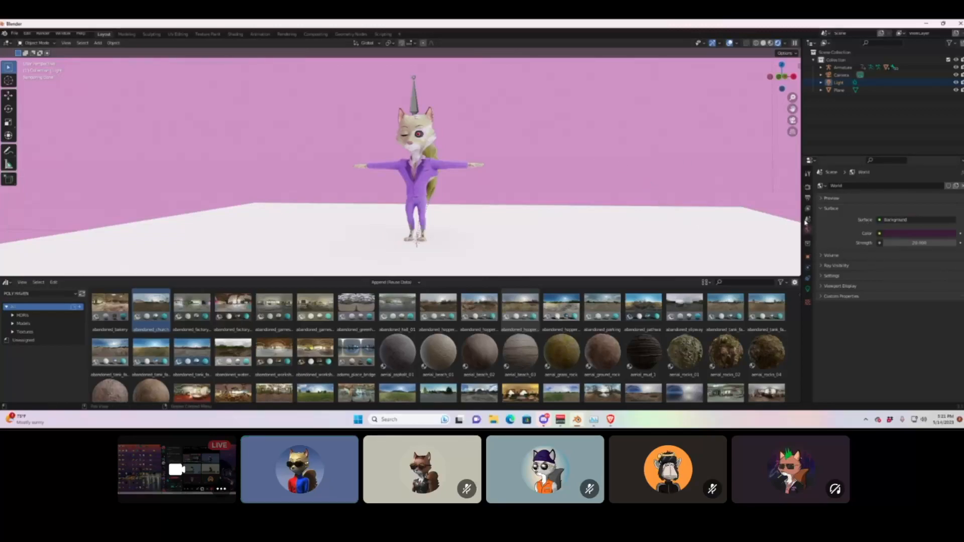
# Compare the light on the character and floor by switching its type between Point and Sun.
pyautogui.click(855, 83)
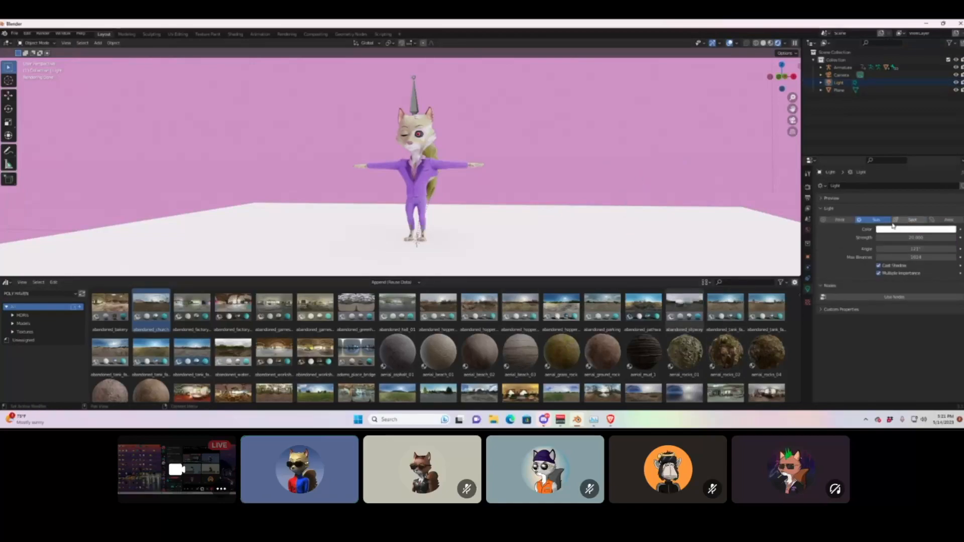
pyautogui.click(846, 220)
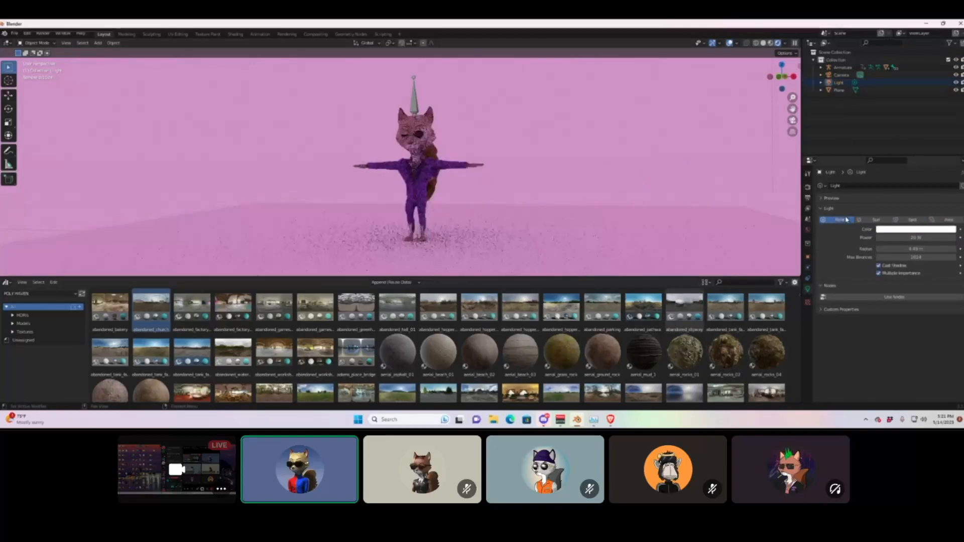
pyautogui.click(872, 219)
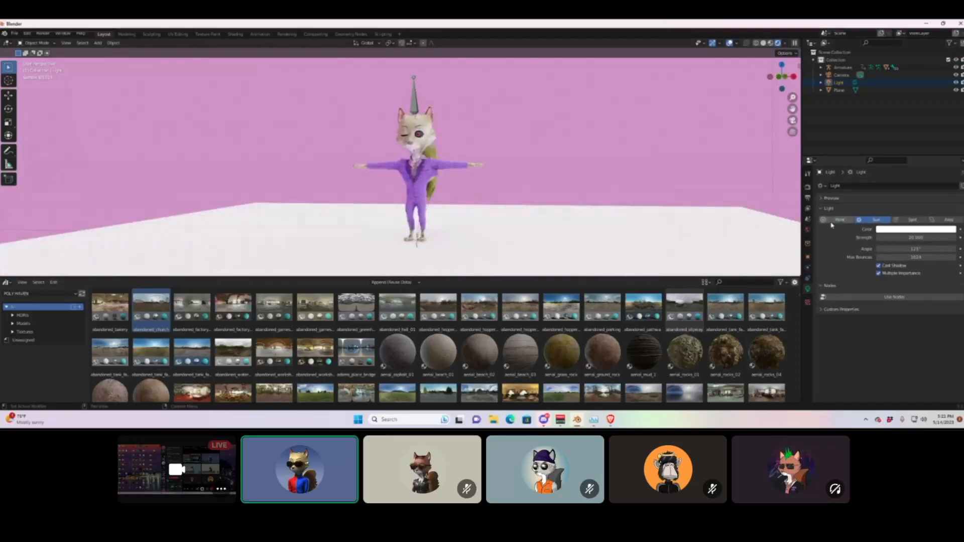
pyautogui.click(832, 222)
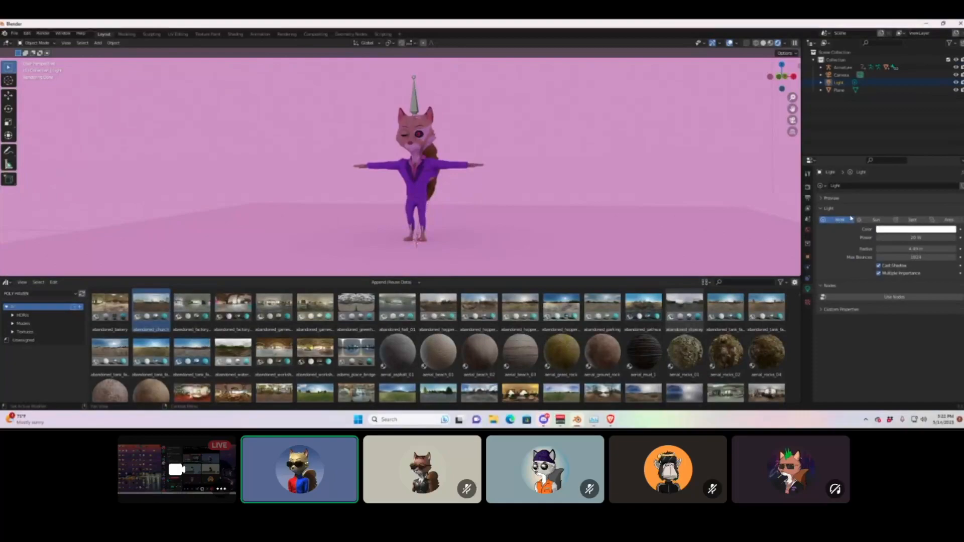
pyautogui.click(877, 220)
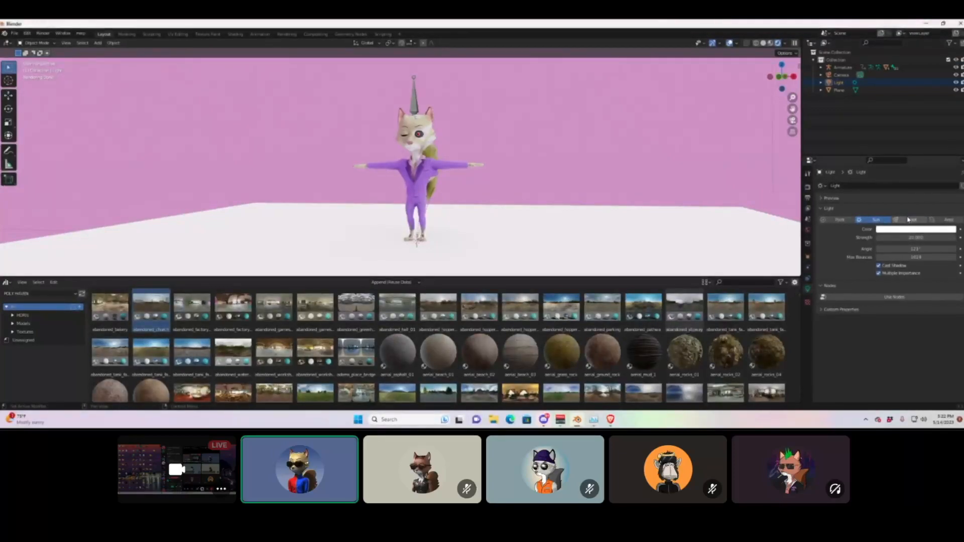
# Change the light type to Spot and raise it along the global Z axis high above the character.
pyautogui.click(909, 220)
pyautogui.scroll(-5, 547, 176)
pyautogui.scroll(-5, 550, 175)
pyautogui.scroll(-3, 501, 171)
pyautogui.moveTo(445, 153); pyautogui.dragTo(458, 162, button='middle')
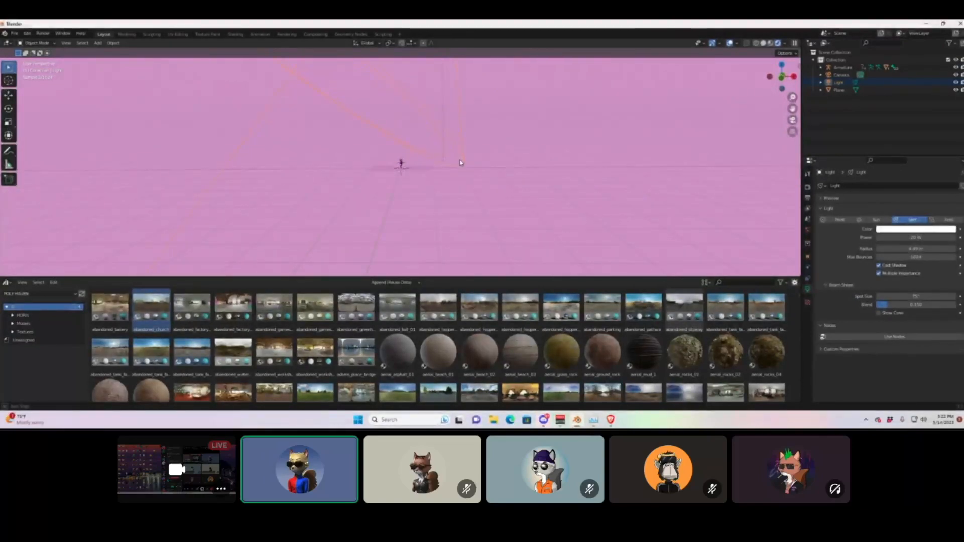
pyautogui.press('g')
pyautogui.press('z')
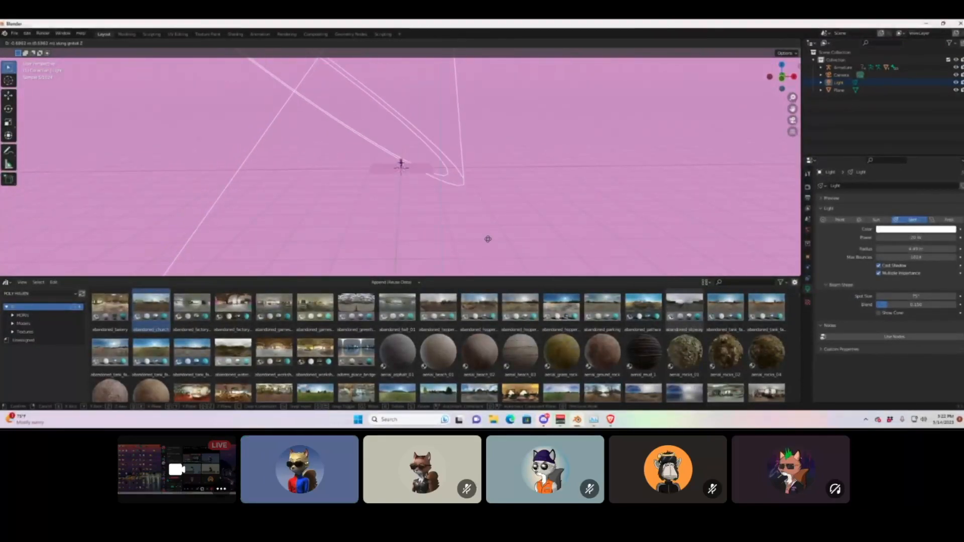
pyautogui.click(522, 155)
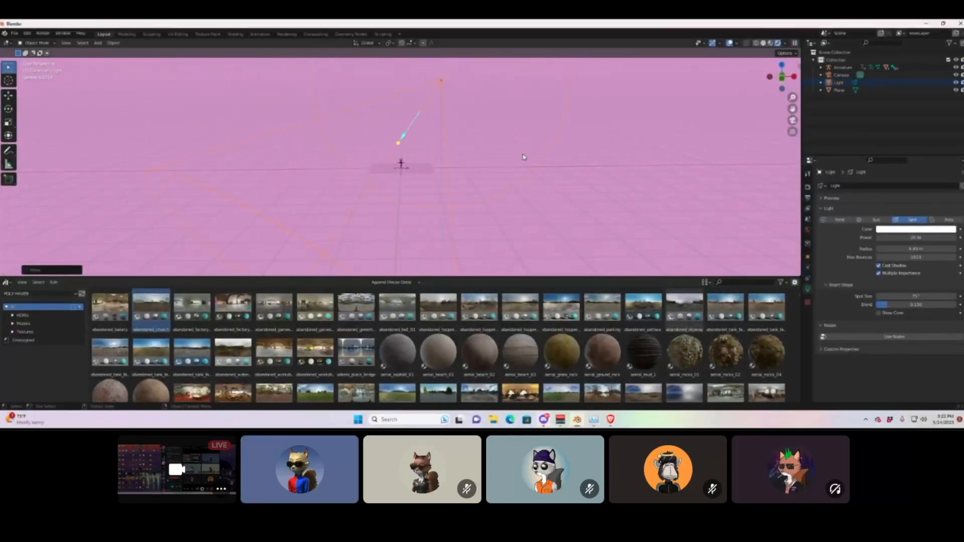
# Rotate the spot light around the global Y axis to aim its cone toward the character.
pyautogui.press('r')
pyautogui.press('x')
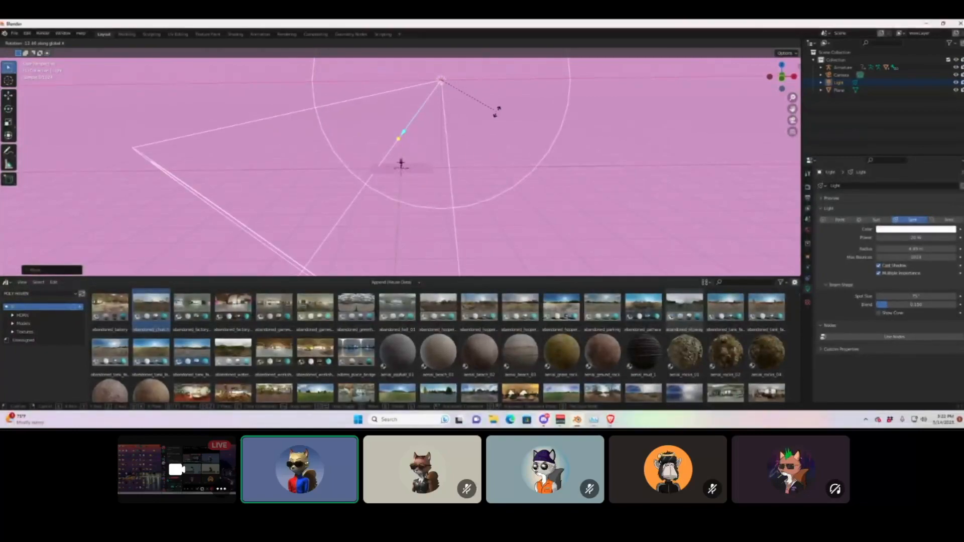
pyautogui.press('y')
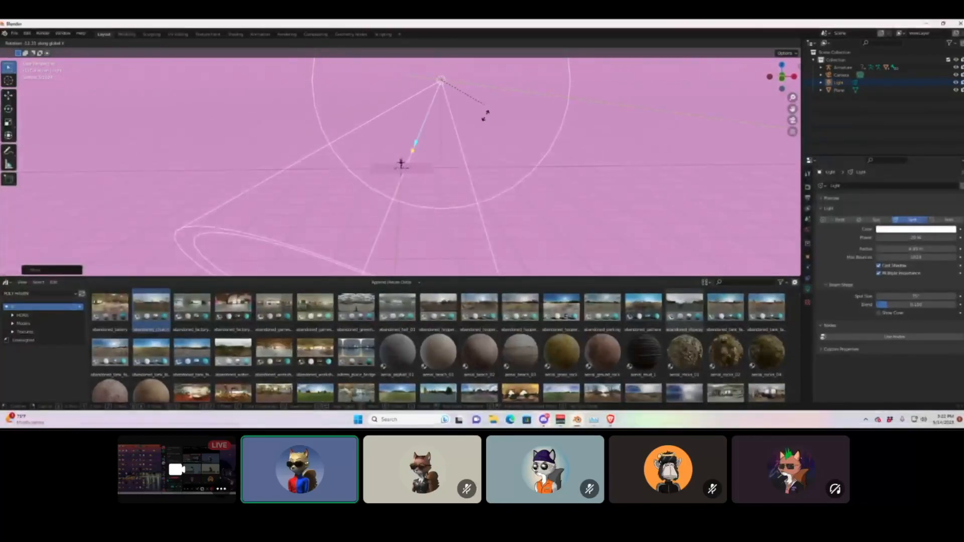
pyautogui.click(486, 116)
pyautogui.scroll(5, 462, 138)
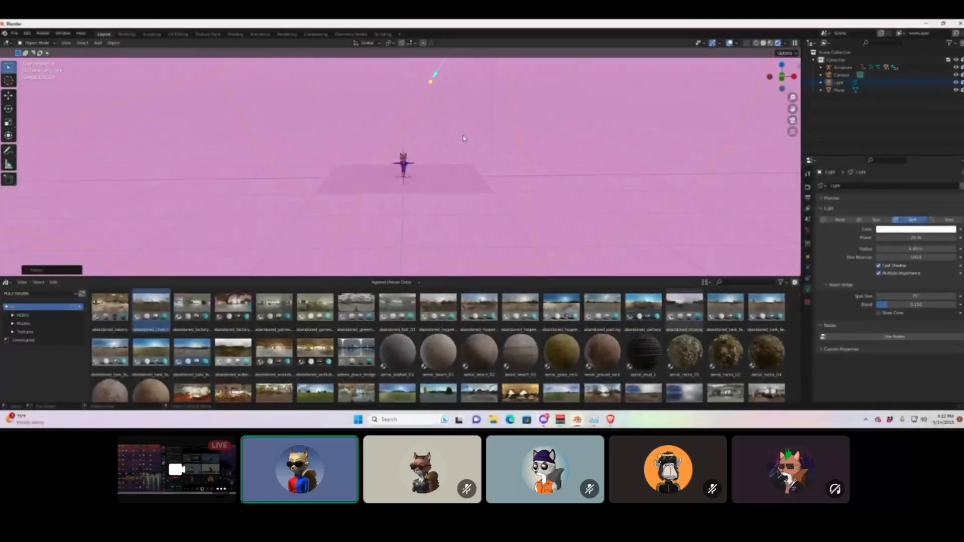
pyautogui.press('r')
pyautogui.press('y')
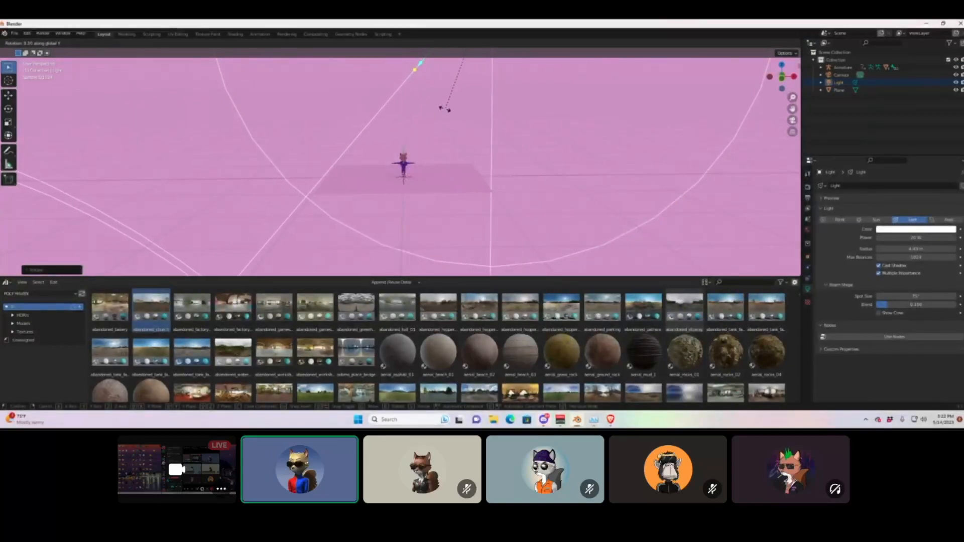
pyautogui.click(466, 186)
pyautogui.moveTo(432, 144); pyautogui.dragTo(426, 125, button='middle')
pyautogui.scroll(5, 430, 145)
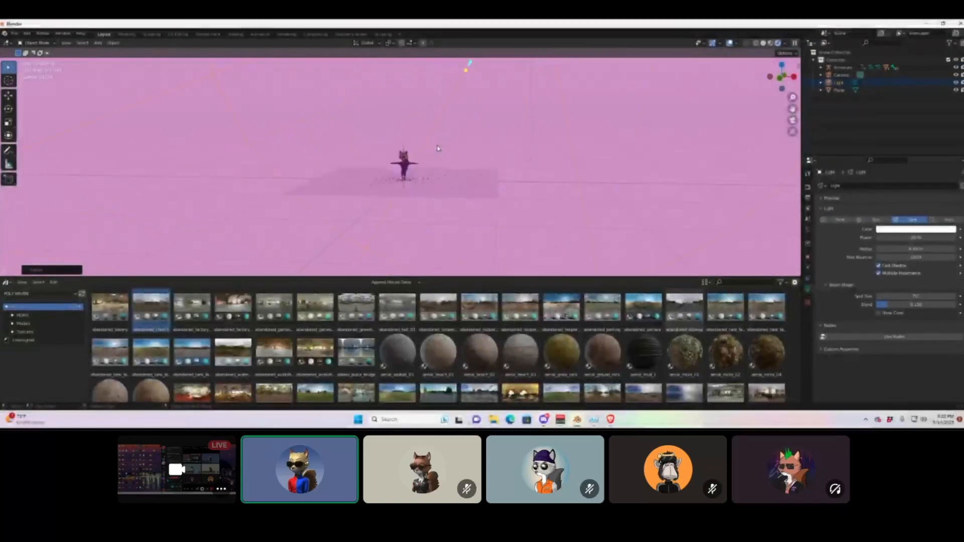
# Set the world background strength to 0.
pyautogui.click(807, 230)
pyautogui.moveTo(928, 243); pyautogui.dragTo(886, 243)
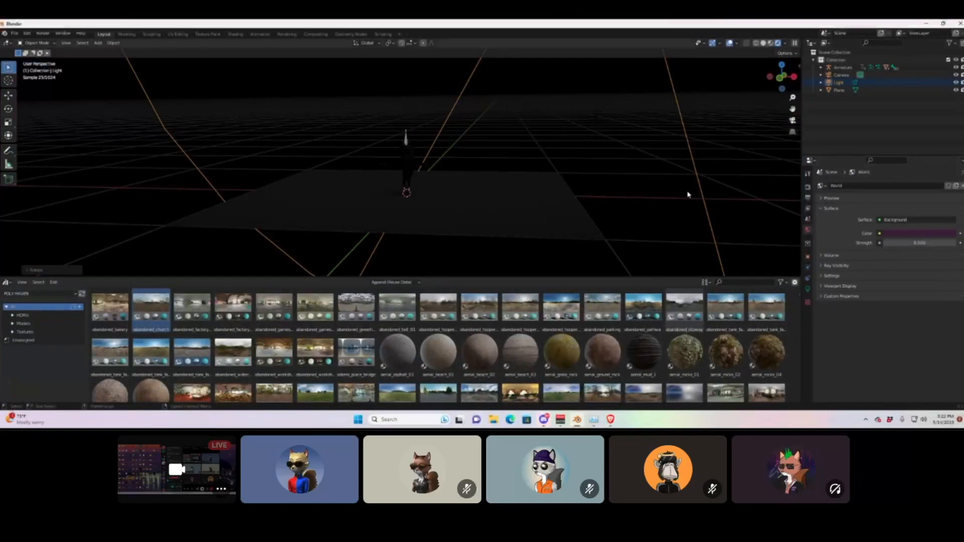
# Lower the spot light along the global Z axis to near the height of the floor plane.
pyautogui.scroll(-8, 523, 211)
pyautogui.press('g')
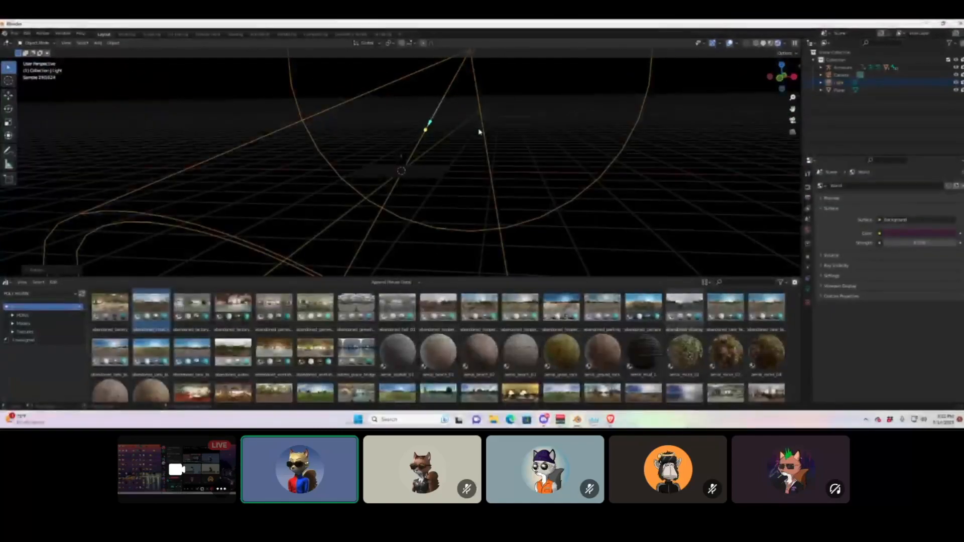
pyautogui.press('z')
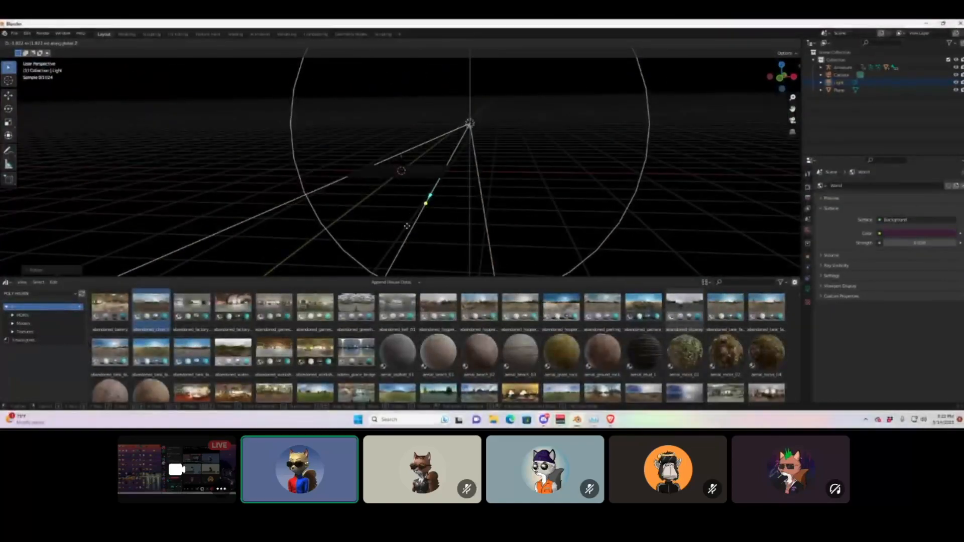
pyautogui.click(406, 242)
# Move the spot light next to the character, and shift it along the global Y axis to the near side of it.
pyautogui.press('g')
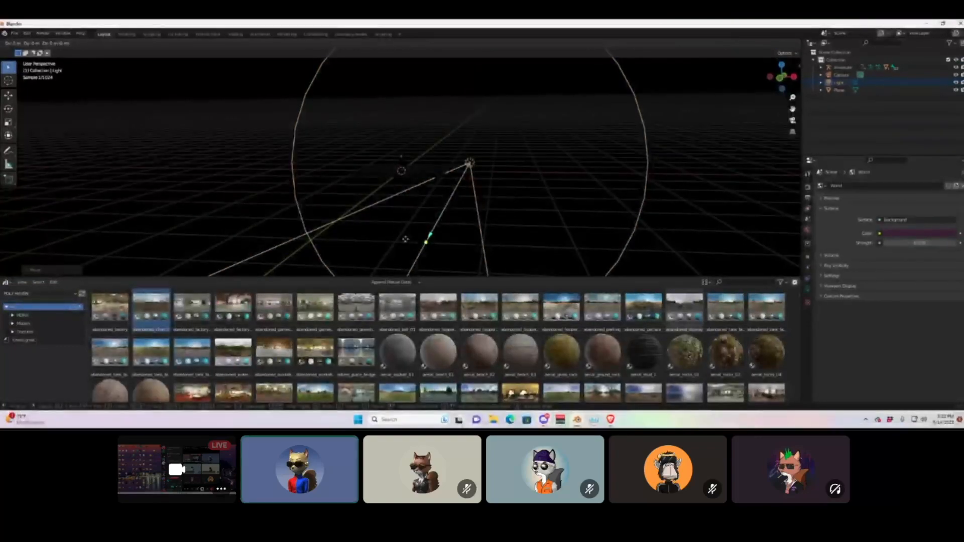
pyautogui.click(342, 229)
pyautogui.press('g')
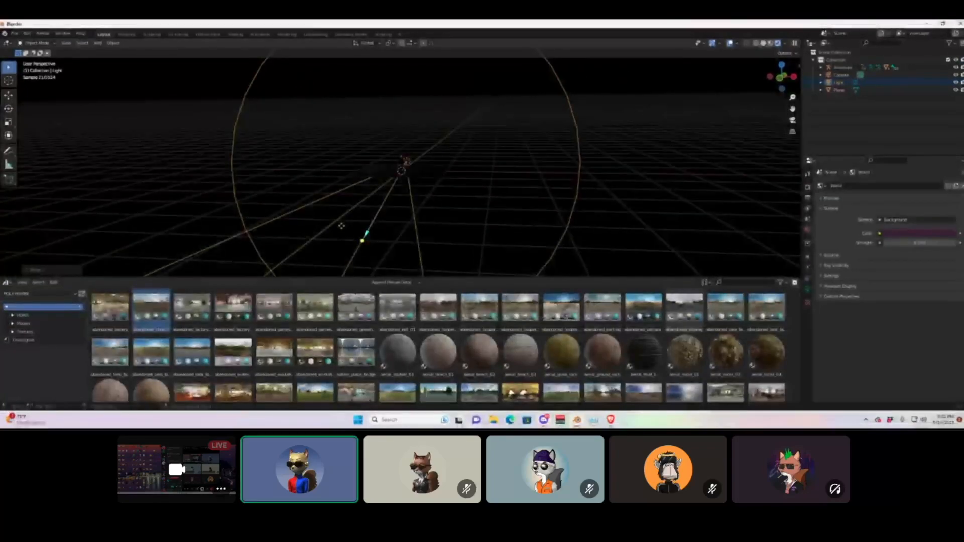
pyautogui.press('y')
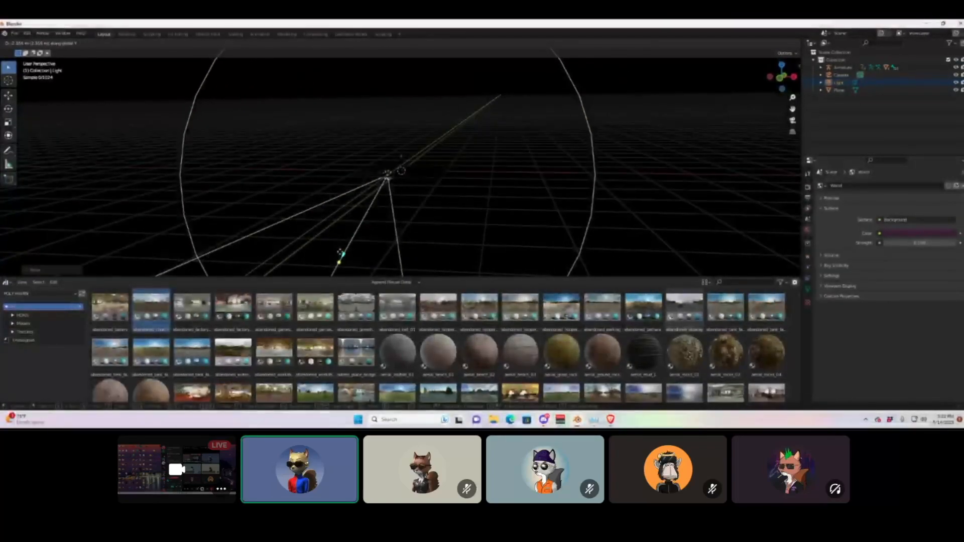
pyautogui.click(350, 245)
pyautogui.scroll(12, 415, 176)
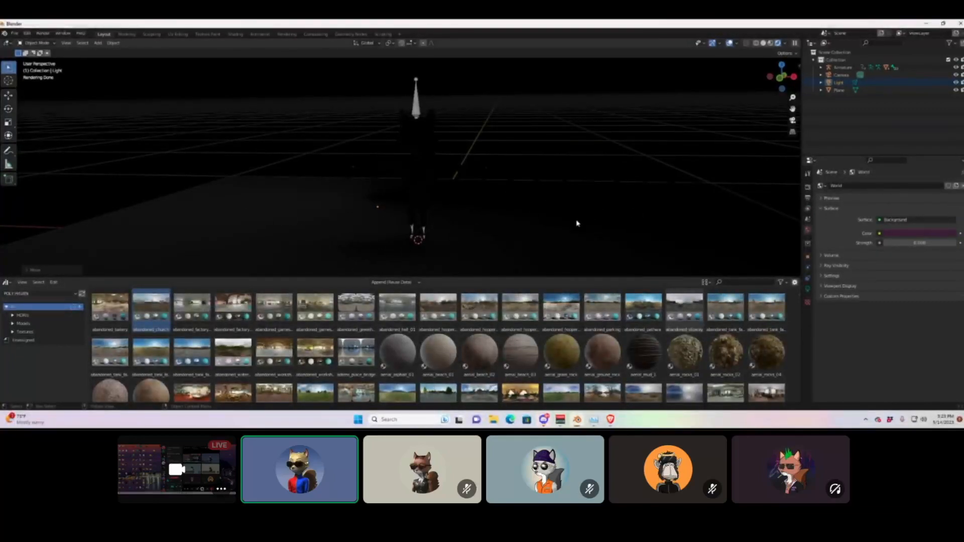
# Raise the spot light along the global Z axis above the character's head and rotate it around the global X axis.
pyautogui.press('g')
pyautogui.press('x')
pyautogui.press('z')
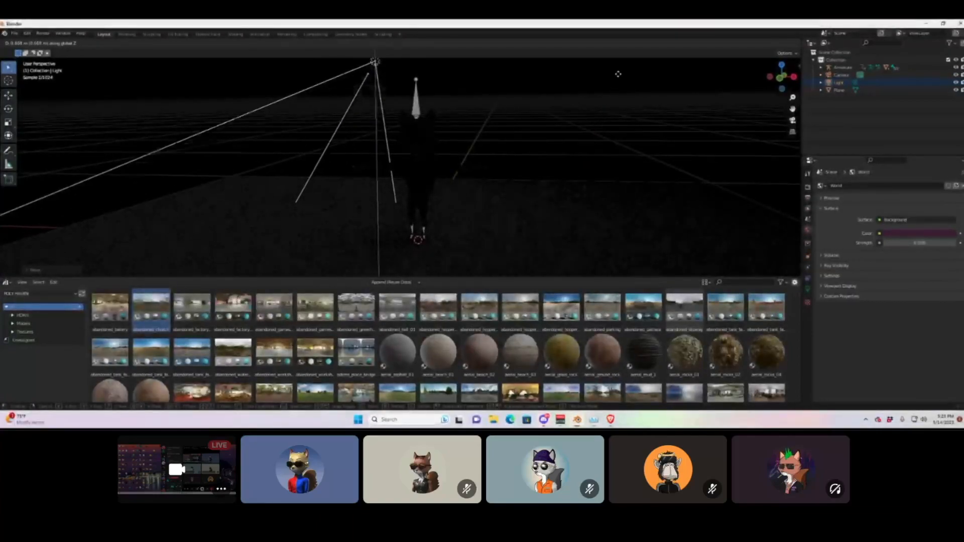
pyautogui.click(618, 74)
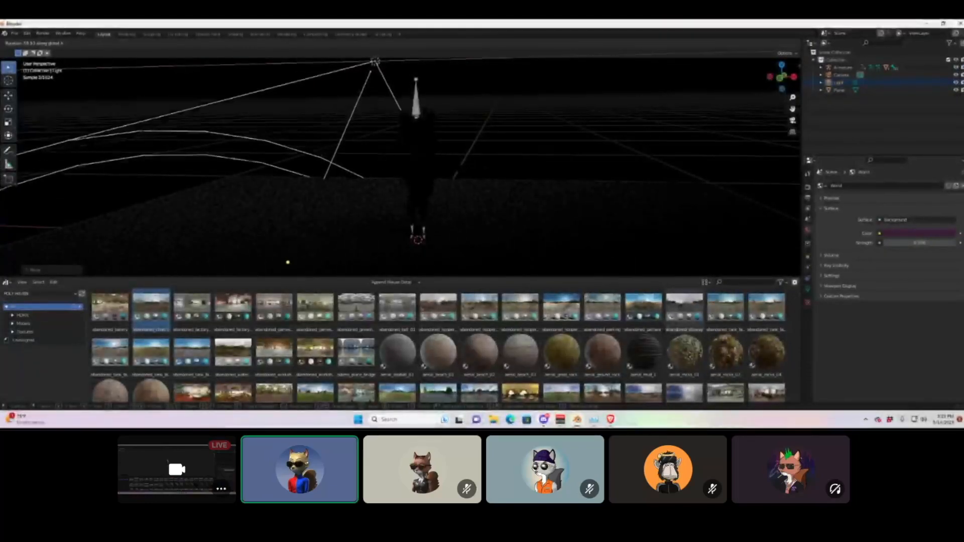
pyautogui.click(571, 251)
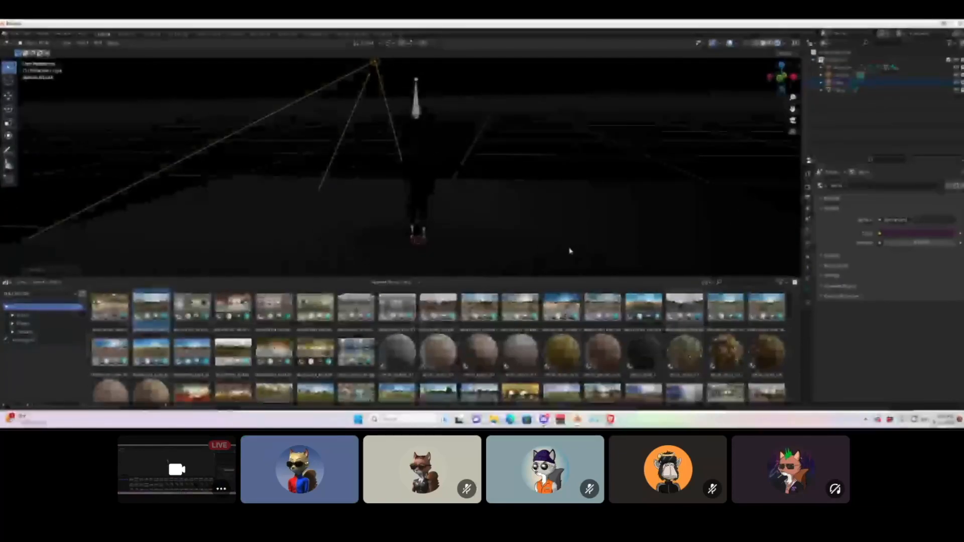
# Show the light's data properties and reposition the spot light along the global Y axis relative to the character.
pyautogui.click(855, 82)
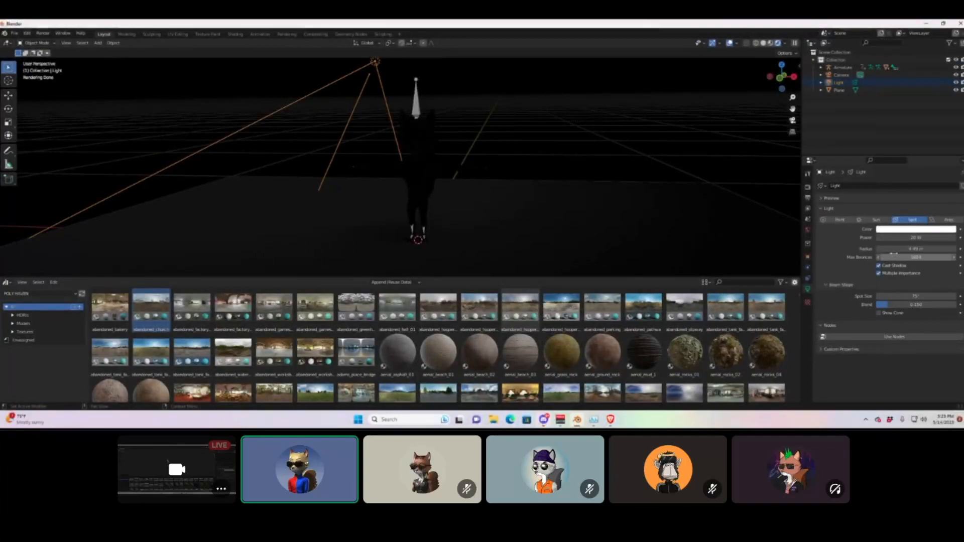
pyautogui.moveTo(383, 149); pyautogui.dragTo(435, 166, button='middle')
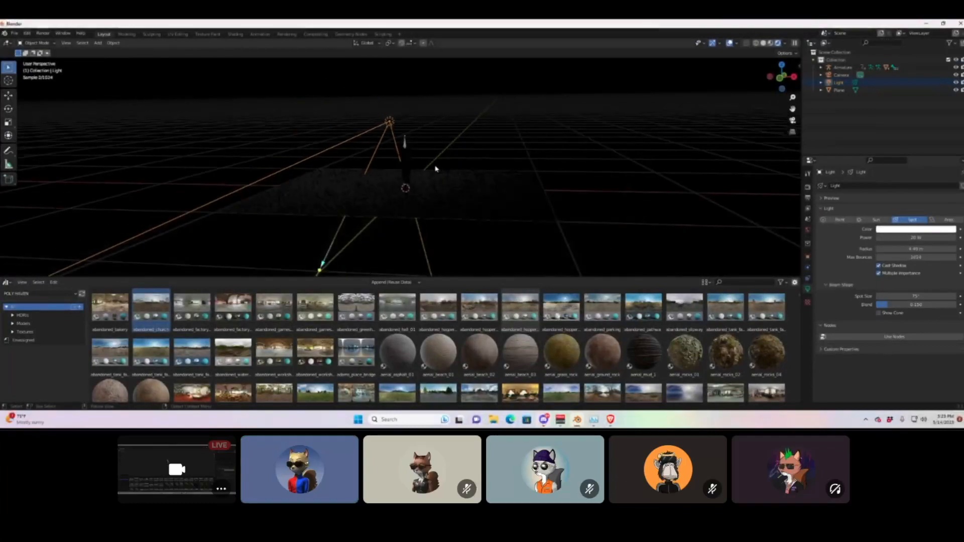
pyautogui.press('g')
pyautogui.press('y')
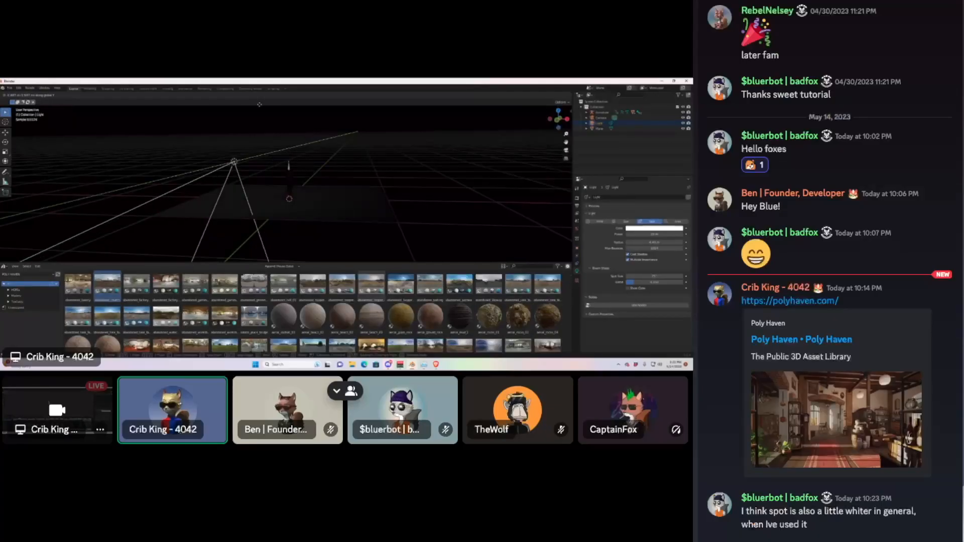
pyautogui.click(301, 248)
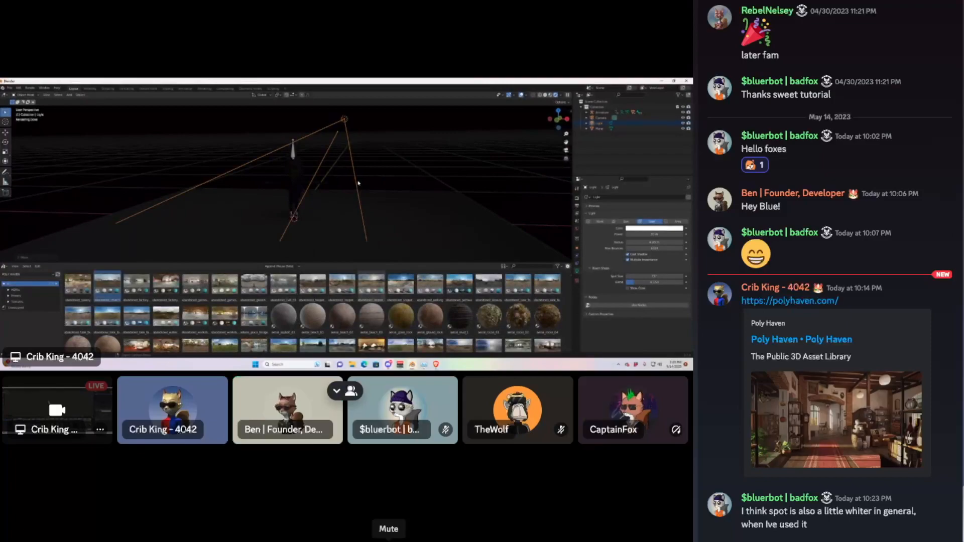
pyautogui.hotkey('ctrl', 'shift', 'm')
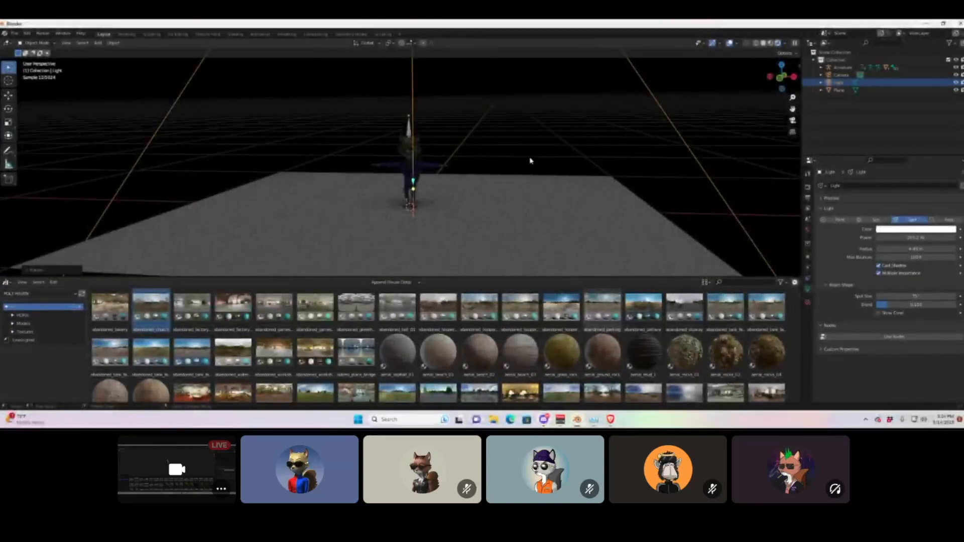
# Lower the spot light along the global Z axis to just above the character's head.
pyautogui.press('g')
pyautogui.press('z')
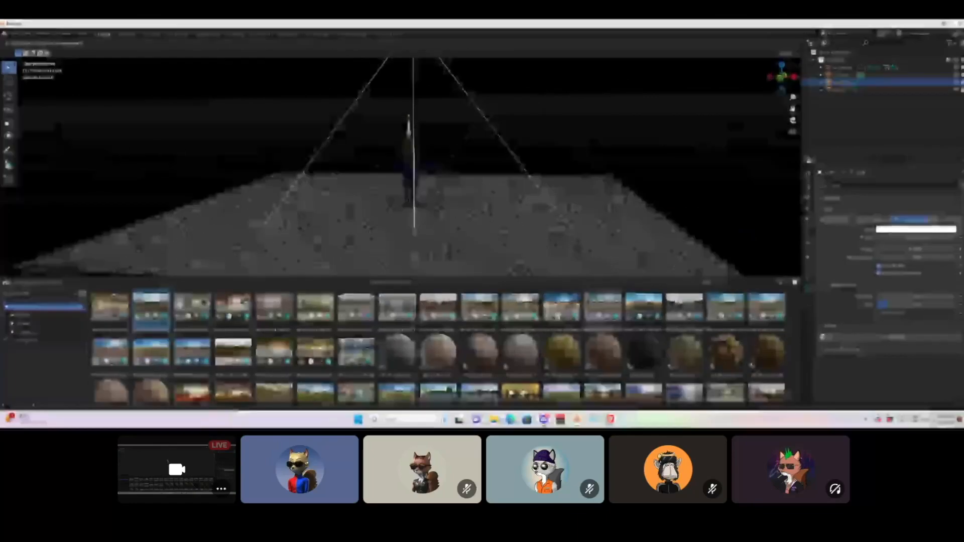
pyautogui.click(405, 71)
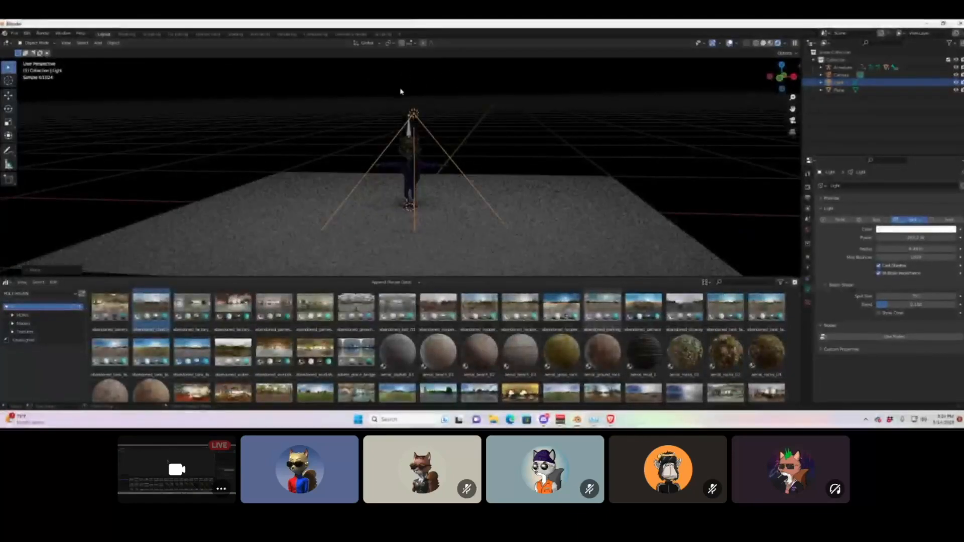
pyautogui.scroll(5, 431, 123)
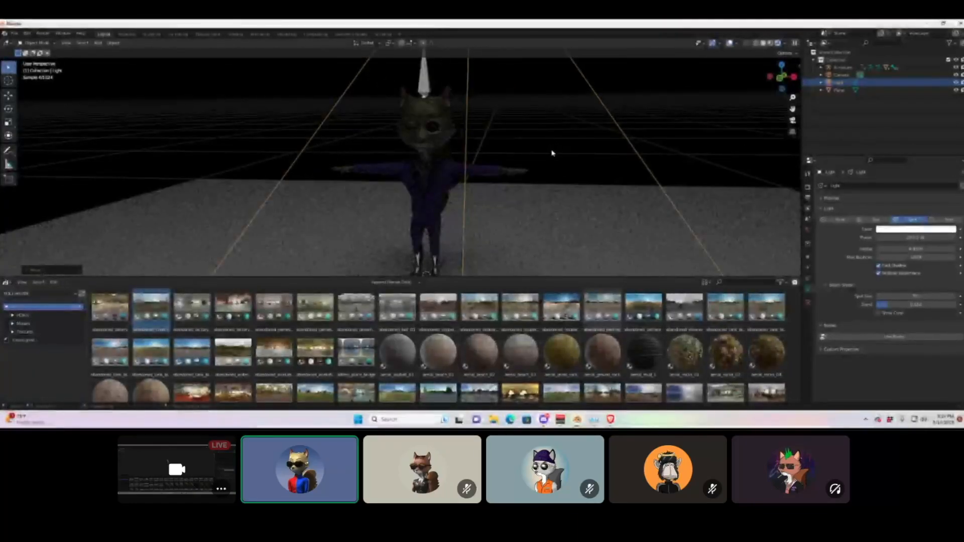
# Raise the spot light along the global Z axis until its whole cone sits high above the floor plane.
pyautogui.scroll(-9, 552, 155)
pyautogui.scroll(-4, 552, 155)
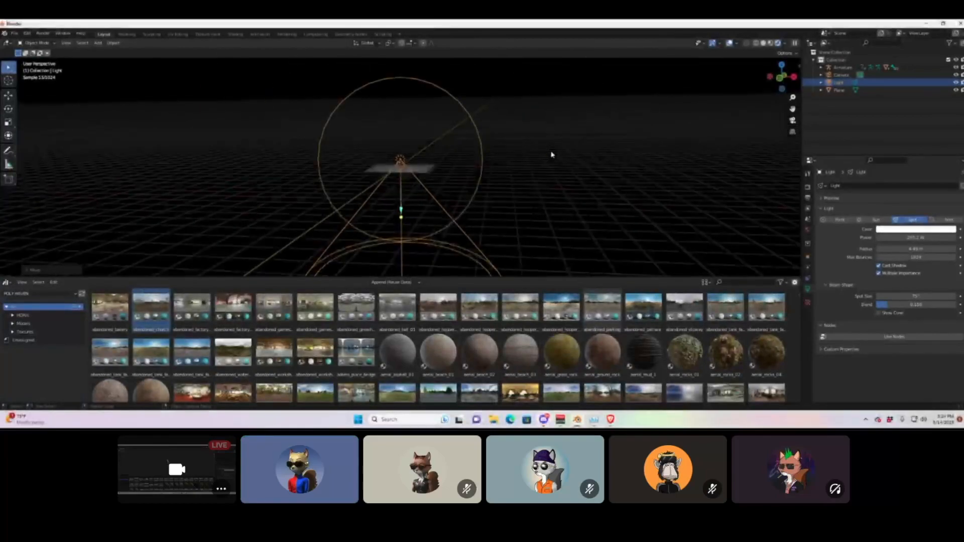
pyautogui.press('g')
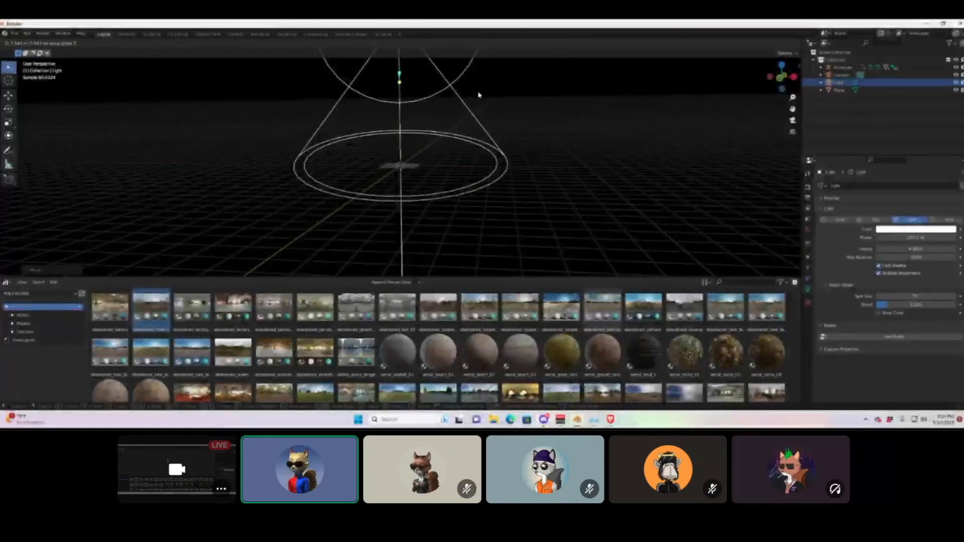
pyautogui.click(479, 95)
pyautogui.scroll(14, 407, 140)
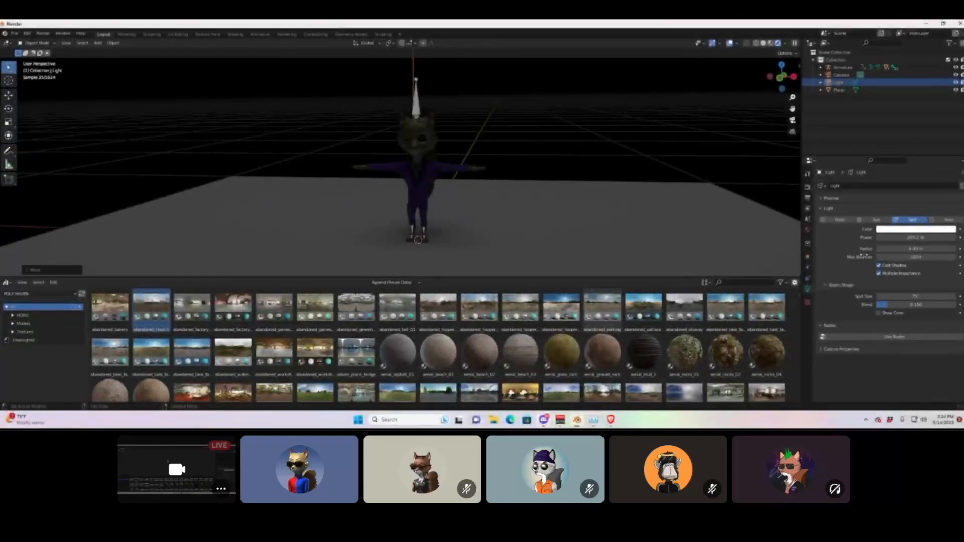
# Set the spot light's power to 5000 W and check the character's illumination up close.
pyautogui.moveTo(915, 238); pyautogui.dragTo(924, 238)
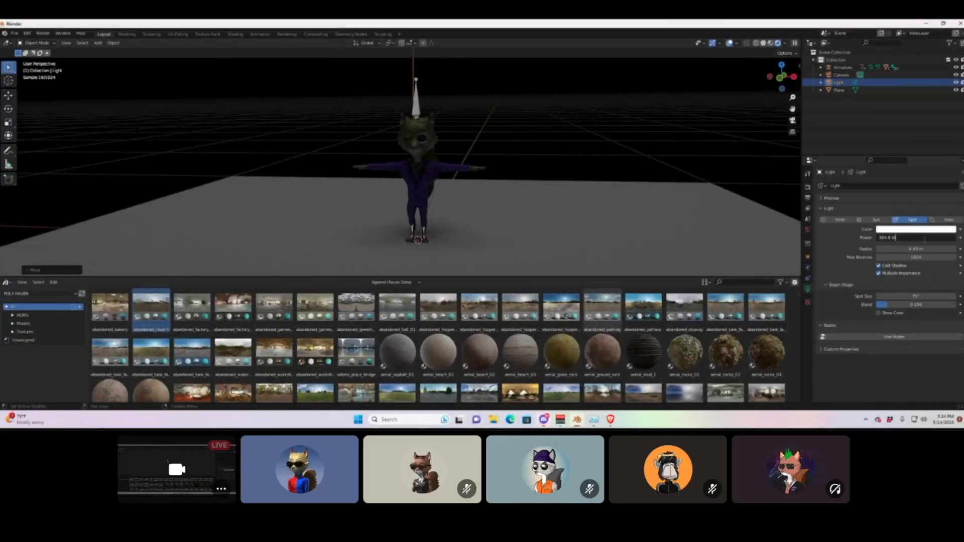
pyautogui.press('Return')
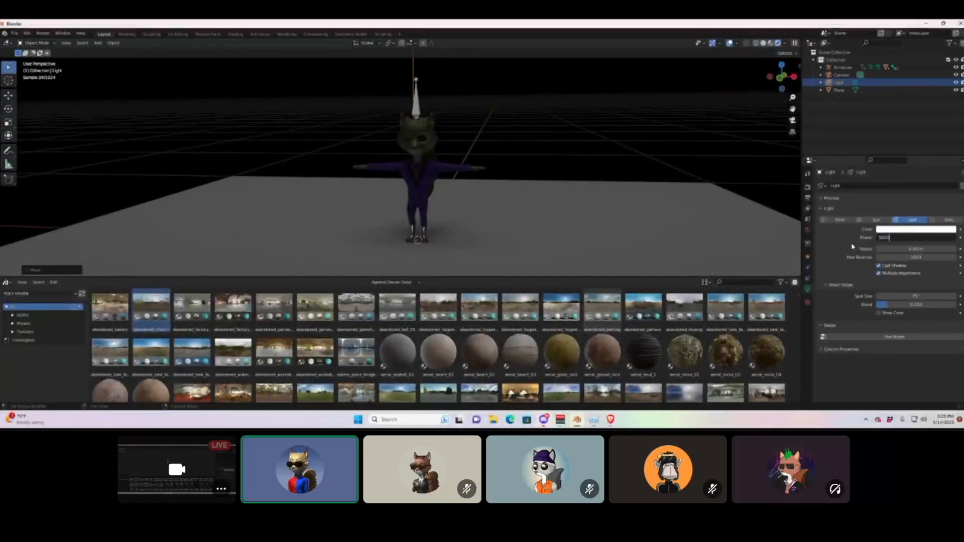
pyautogui.press('Return')
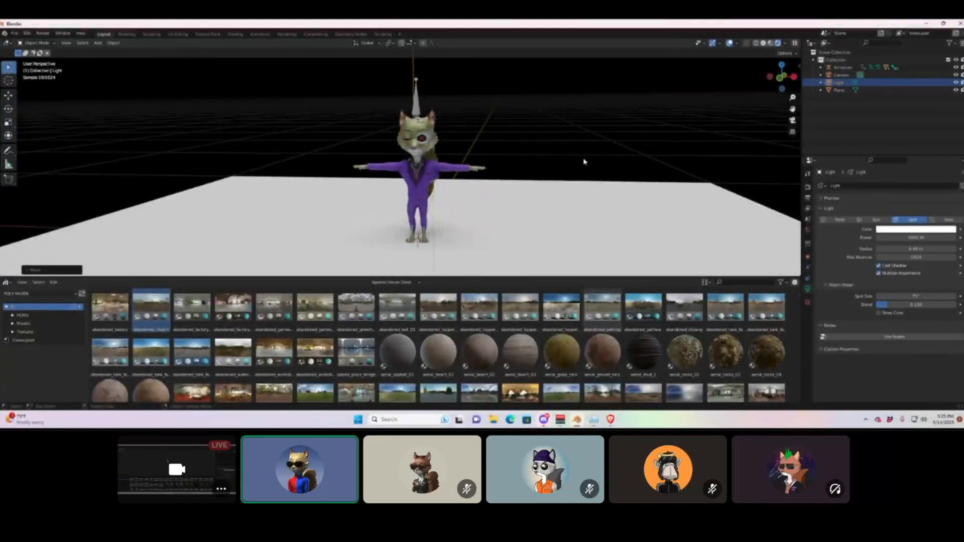
pyautogui.scroll(2, 460, 156)
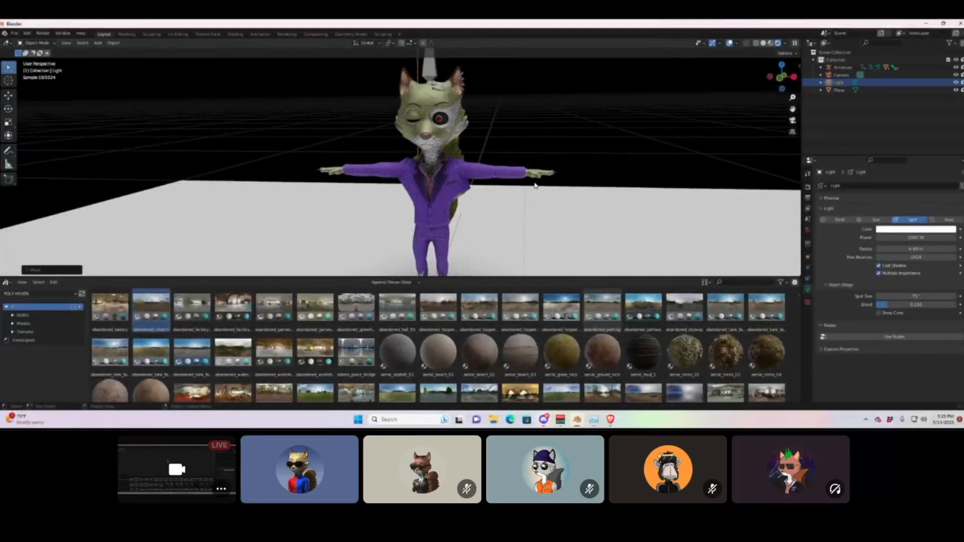
# Narrow the spot light's beam to a spot size of about 11°.
pyautogui.scroll(-8, 535, 186)
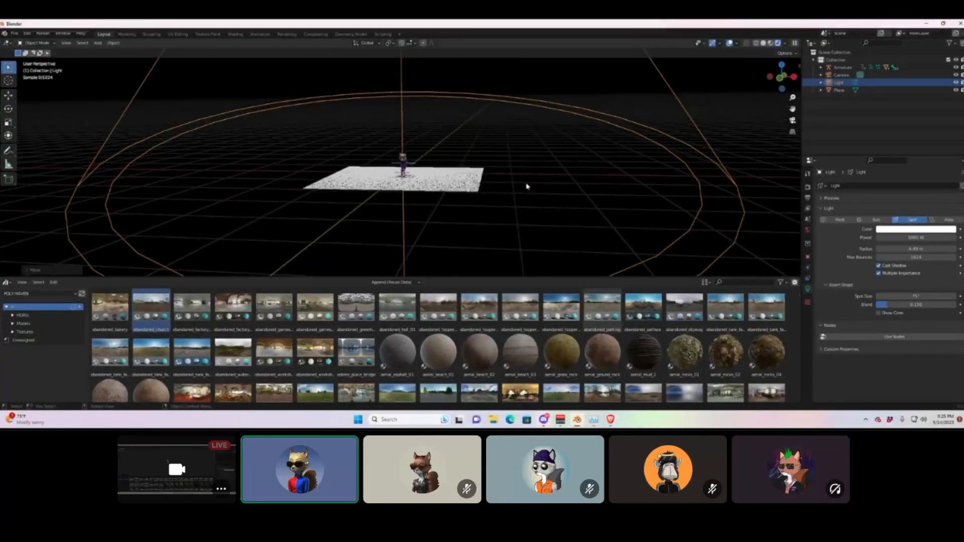
pyautogui.scroll(2, 521, 184)
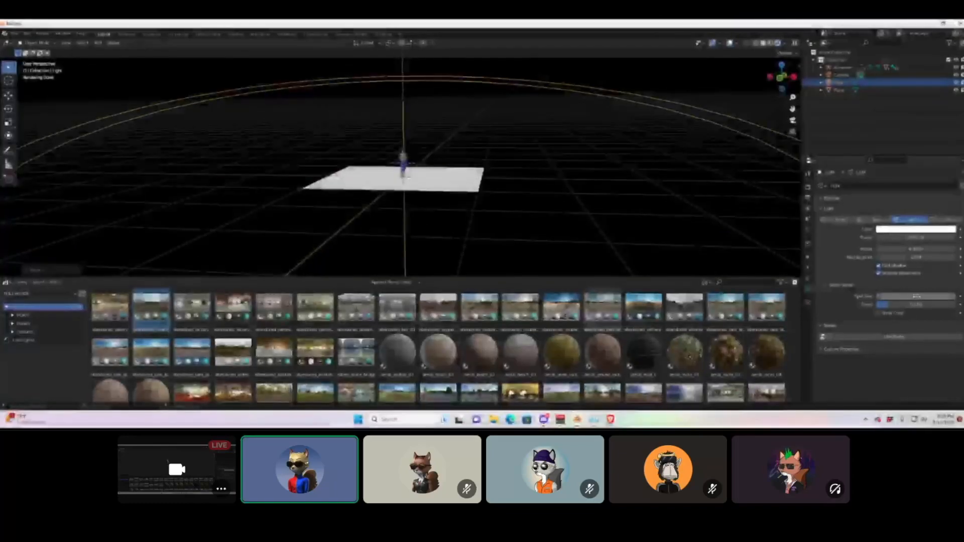
pyautogui.moveTo(878, 295); pyautogui.dragTo(809, 295)
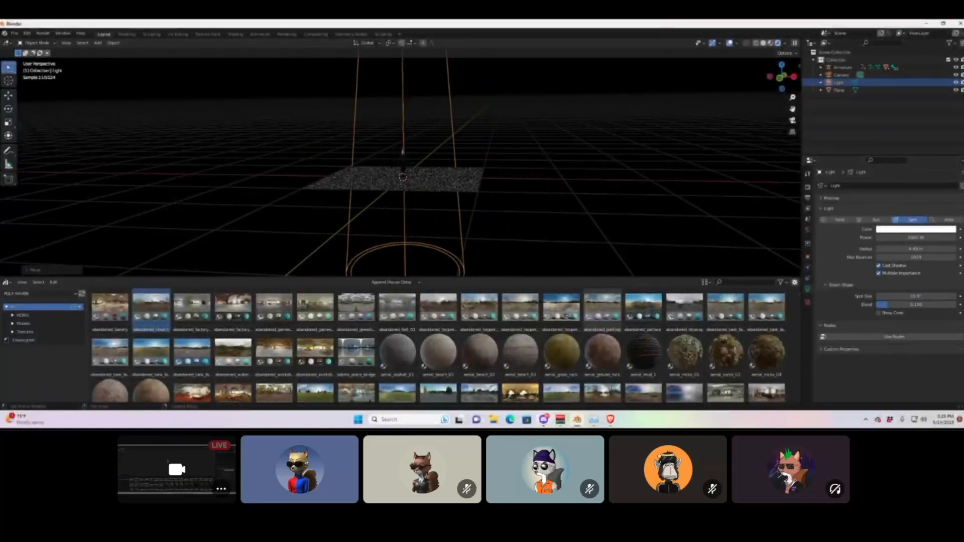
# Move the spot light along the global Y axis so its narrow beam falls on the floor around the character.
pyautogui.moveTo(331, 233); pyautogui.dragTo(417, 230, button='middle')
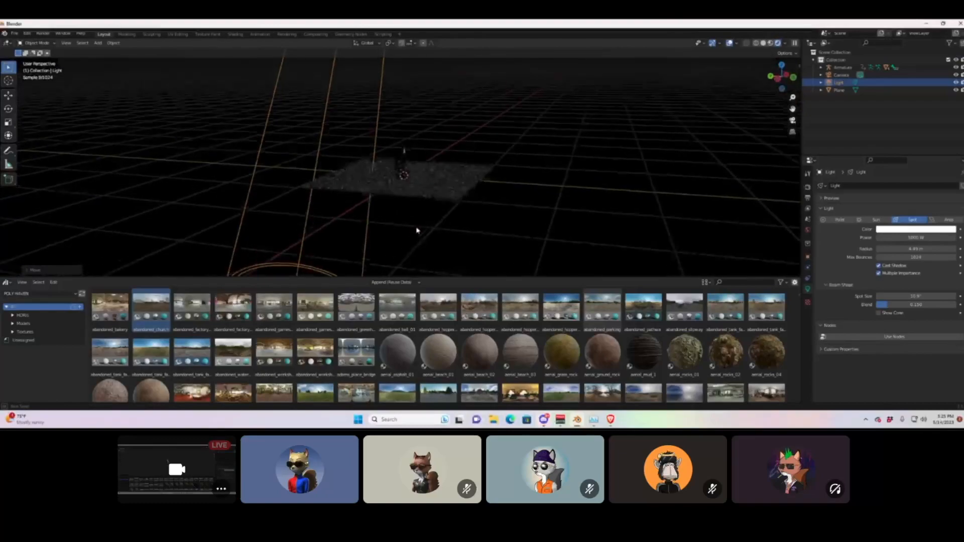
pyautogui.press('g')
pyautogui.press('x')
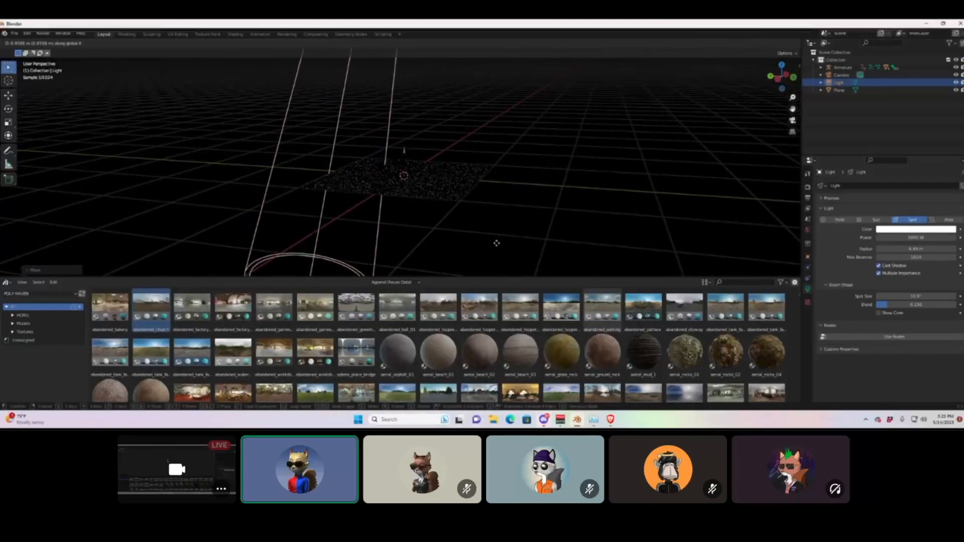
pyautogui.press('y')
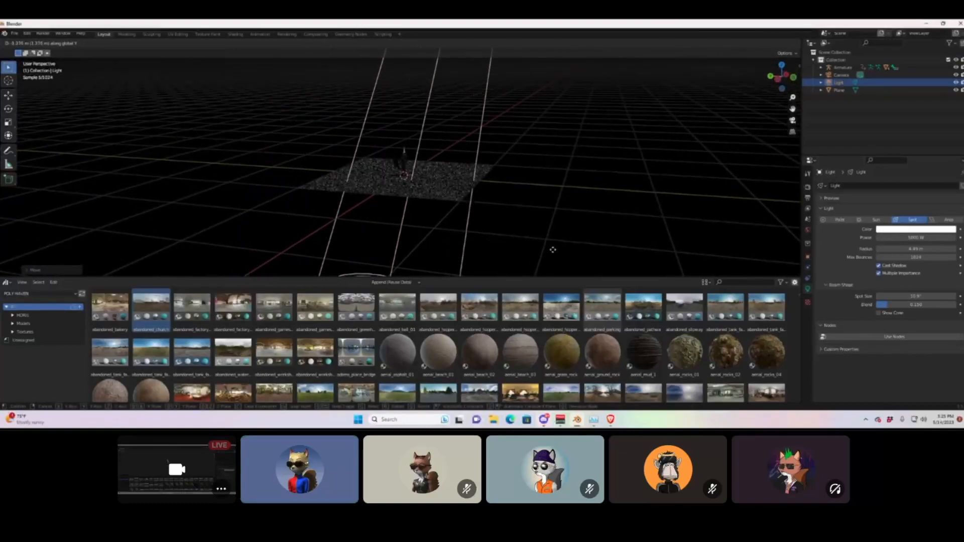
pyautogui.click(547, 248)
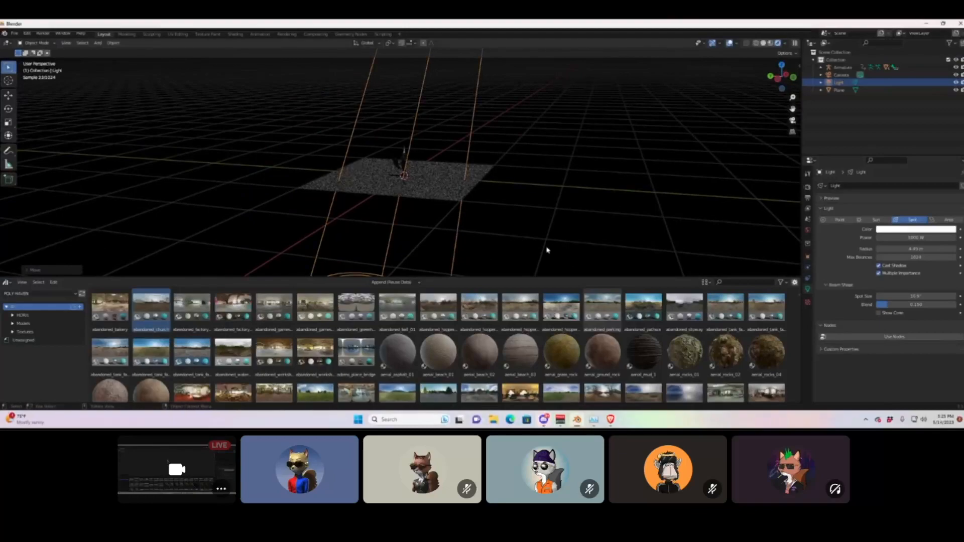
# Raise the spot light along the global Z axis until its cone ends near the height of the floor plane.
pyautogui.press('g')
pyautogui.press('z')
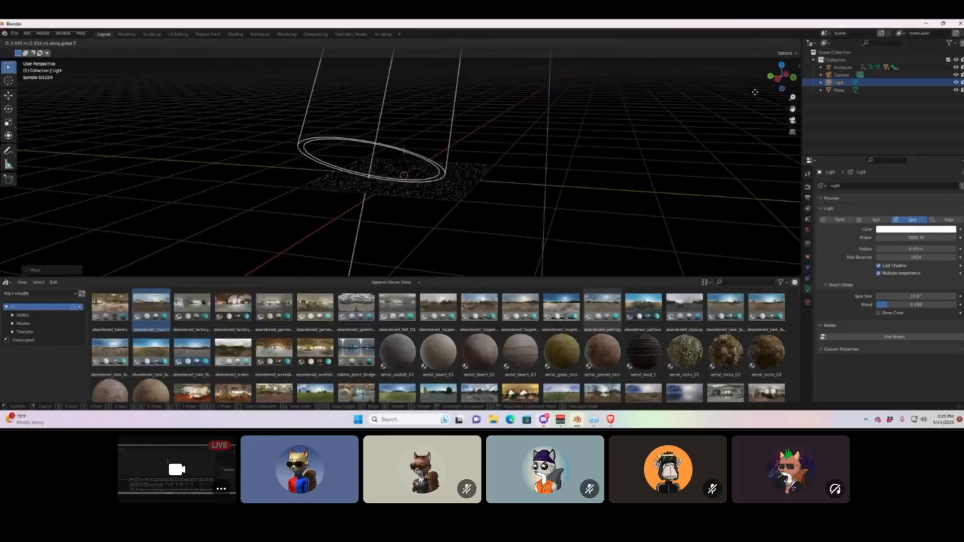
pyautogui.click(755, 92)
pyautogui.moveTo(581, 221); pyautogui.dragTo(531, 246, button='middle')
pyautogui.press('g')
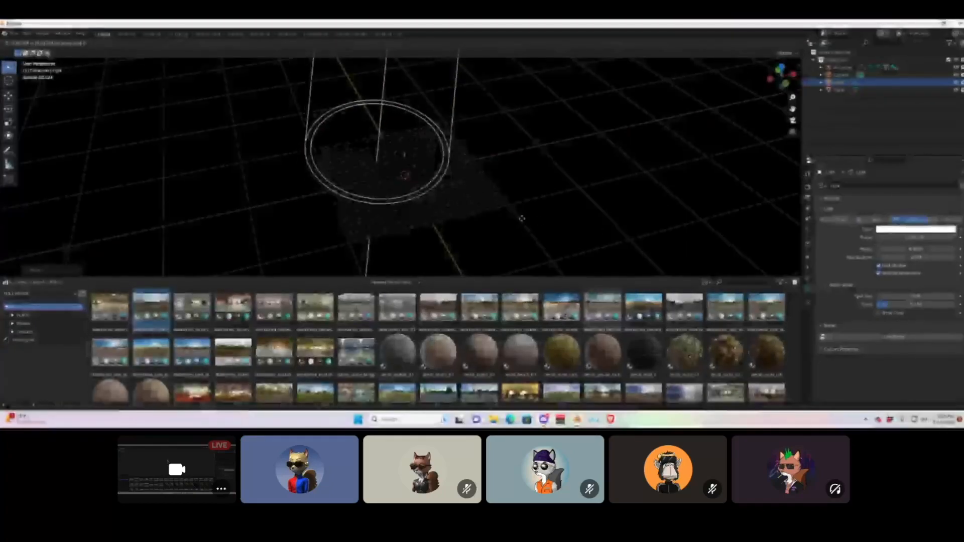
pyautogui.press('y')
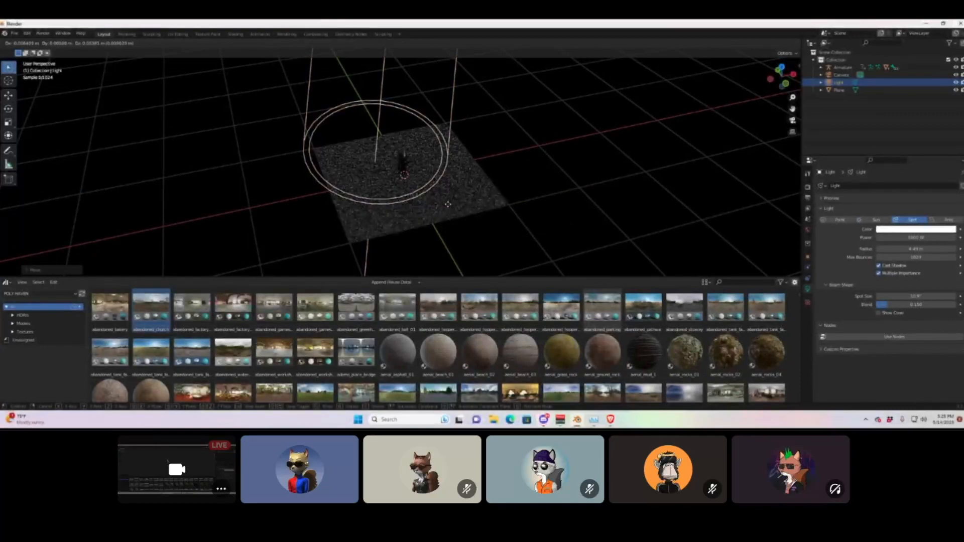
pyautogui.rightClick(420, 145)
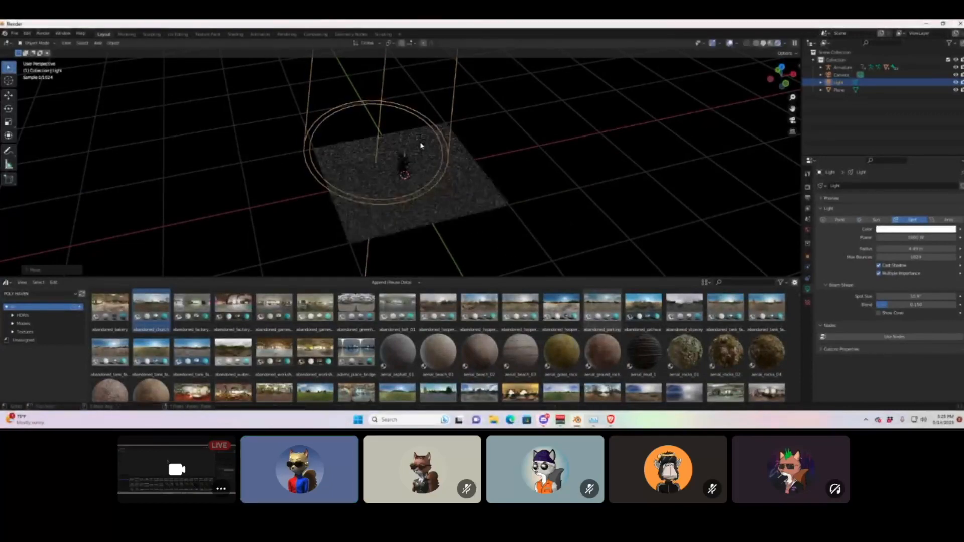
# Raise the spot light's blend to soften the beam edge and widen its spot size to about 54° around the character.
pyautogui.scroll(6, 409, 174)
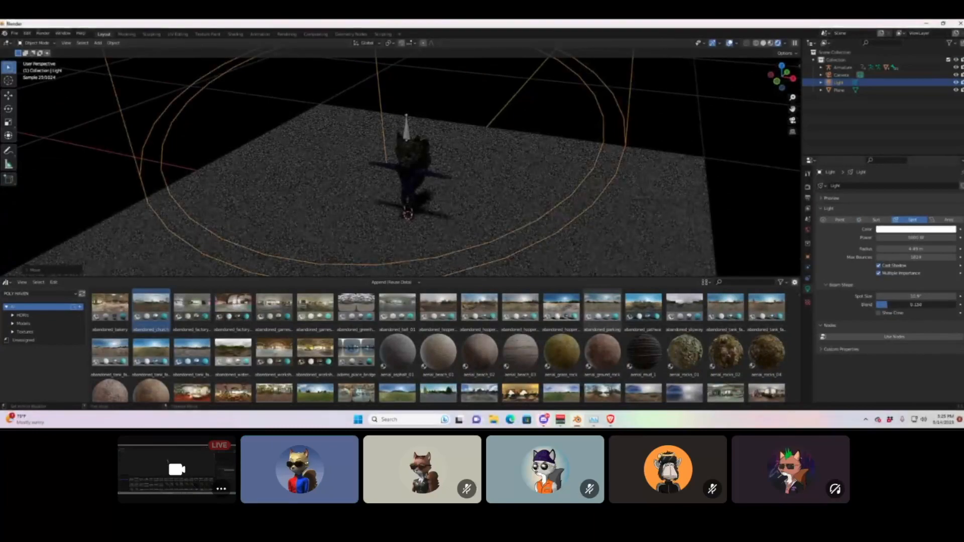
pyautogui.moveTo(888, 304); pyautogui.dragTo(942, 305)
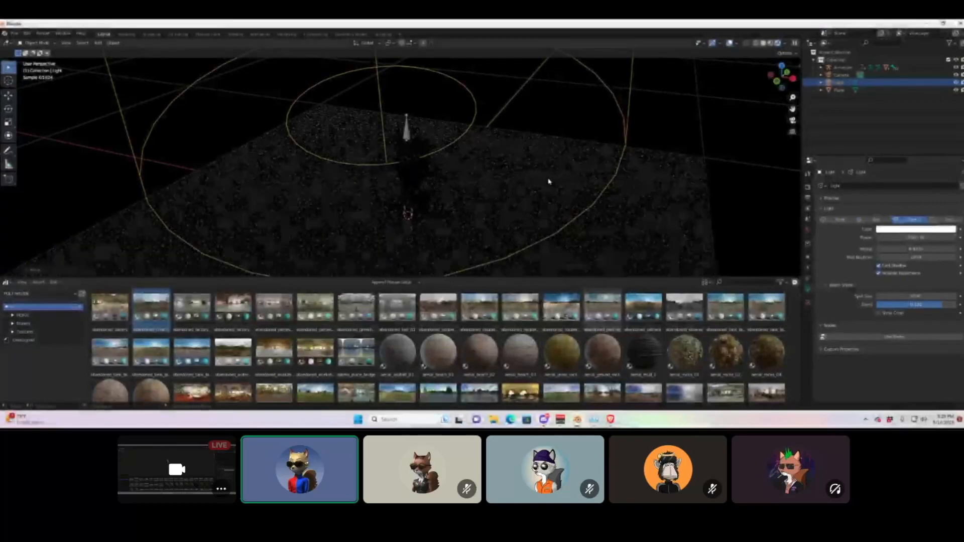
pyautogui.moveTo(915, 296); pyautogui.dragTo(947, 296)
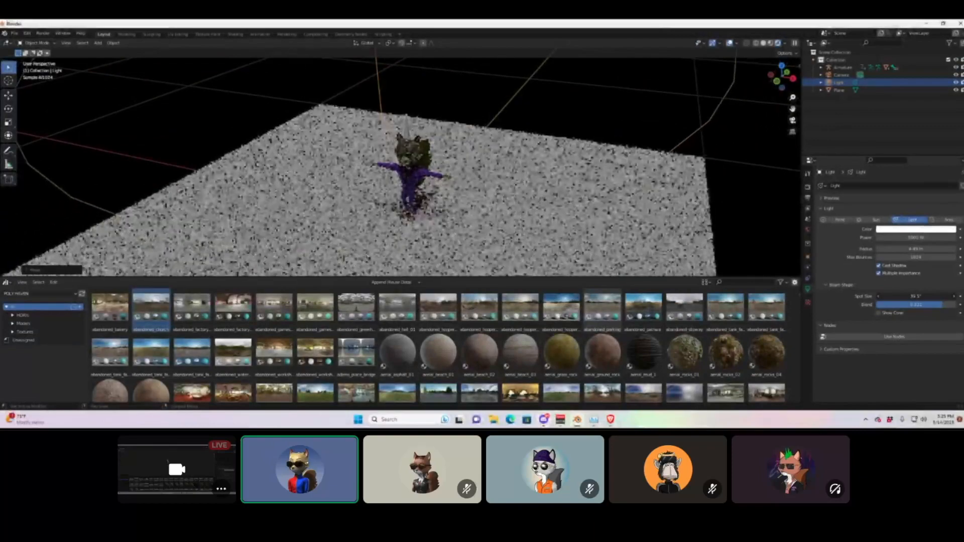
pyautogui.moveTo(916, 296); pyautogui.dragTo(956, 305)
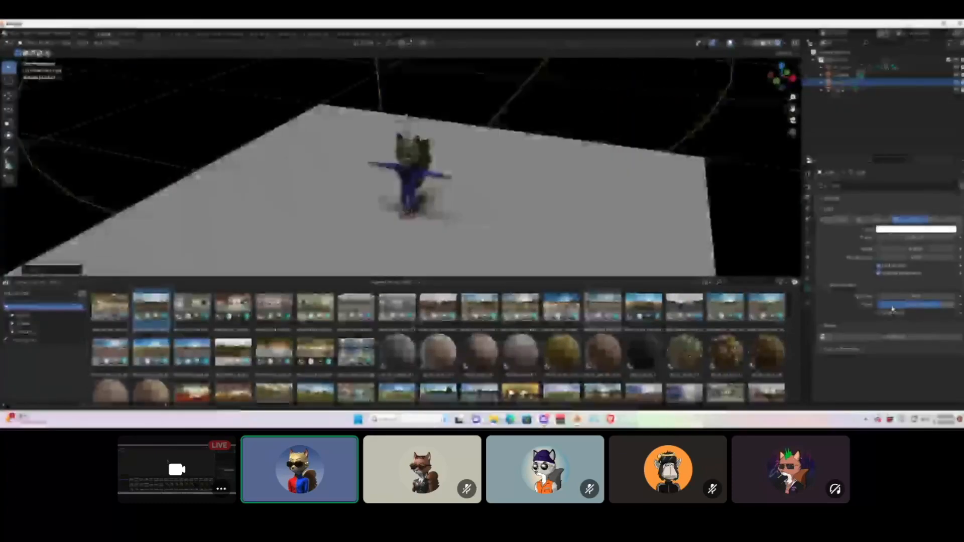
# Try high and low blend values on the spot light, finish at 0, and check the lighting on the character up close.
pyautogui.moveTo(956, 304); pyautogui.dragTo(902, 304)
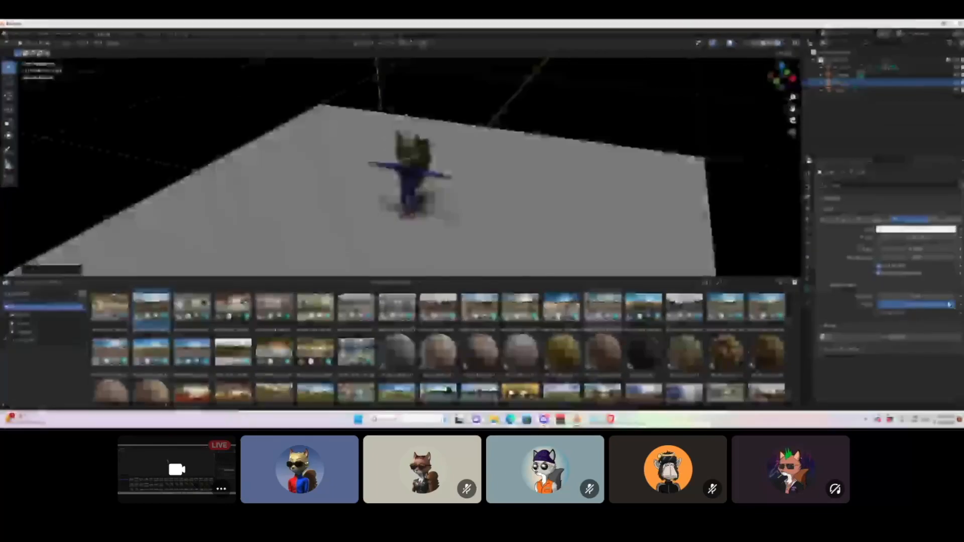
pyautogui.moveTo(941, 306); pyautogui.dragTo(876, 307)
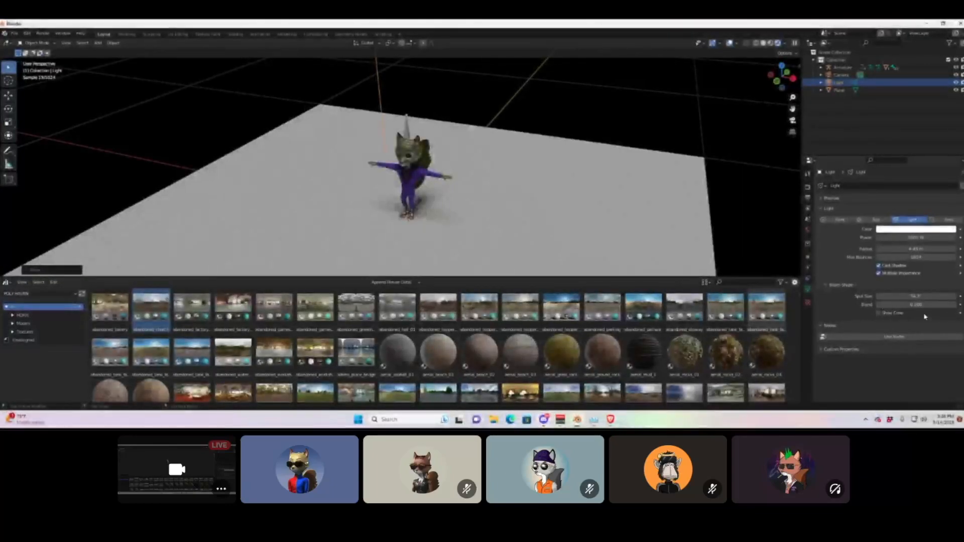
pyautogui.moveTo(896, 305); pyautogui.dragTo(943, 306)
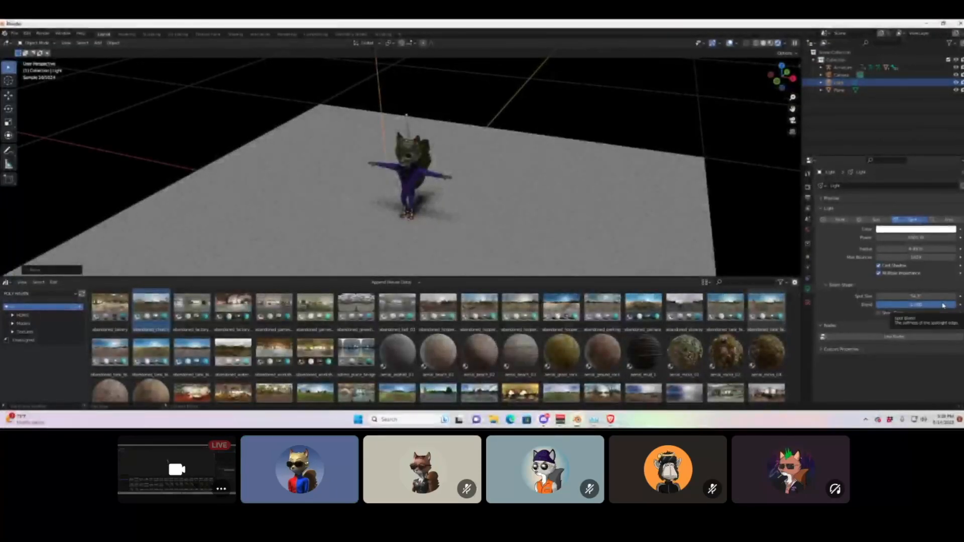
pyautogui.moveTo(944, 305); pyautogui.dragTo(877, 305)
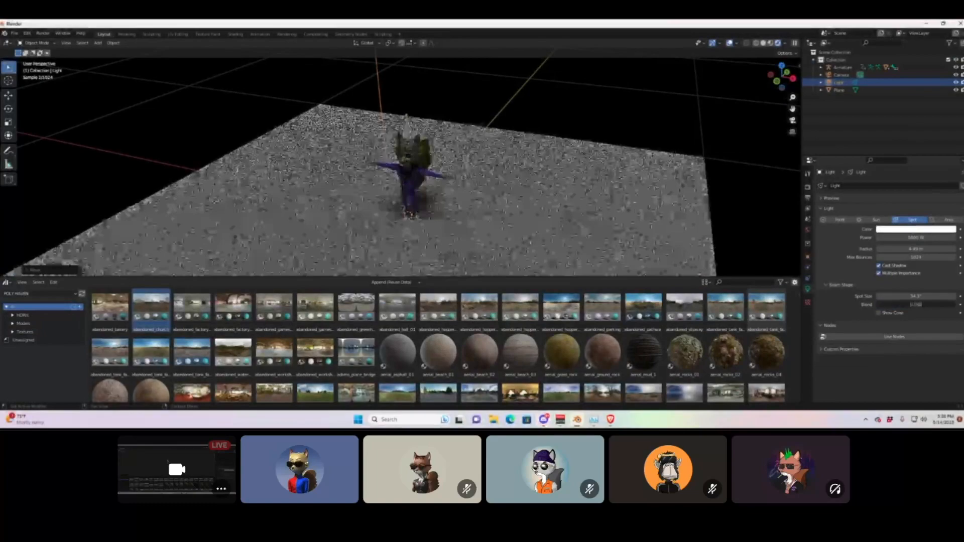
pyautogui.scroll(-3, 477, 183)
pyautogui.scroll(-2, 492, 184)
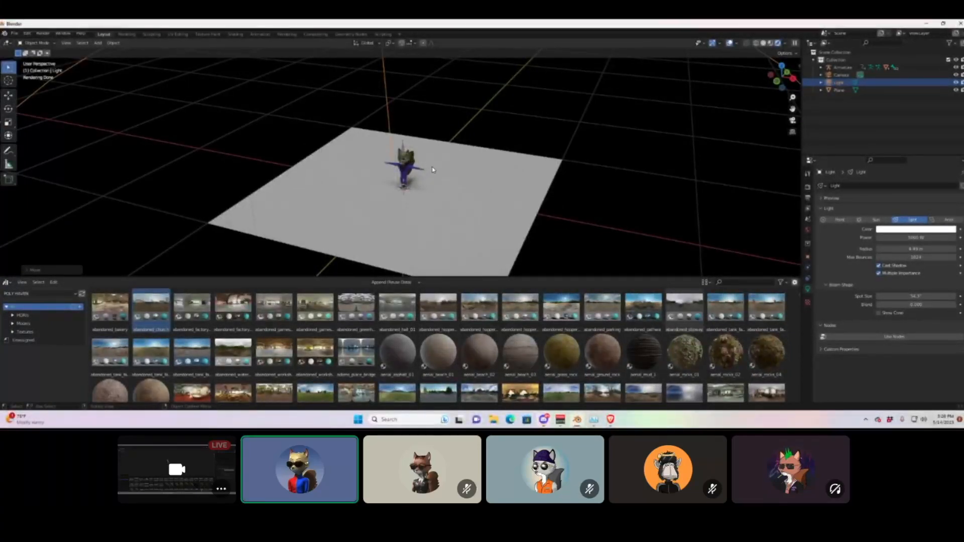
pyautogui.scroll(5, 474, 213)
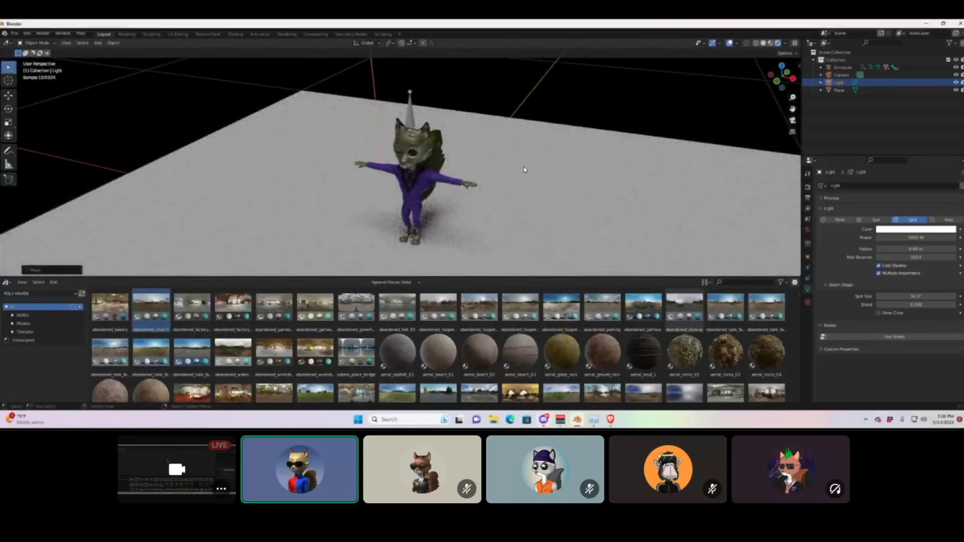
pyautogui.scroll(6, 451, 172)
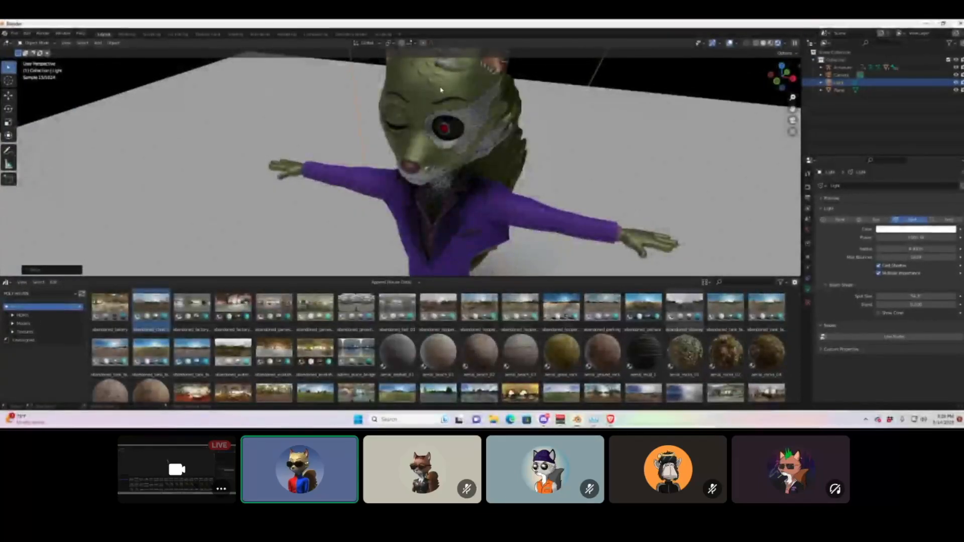
pyautogui.scroll(-5, 442, 151)
pyautogui.scroll(-4, 442, 150)
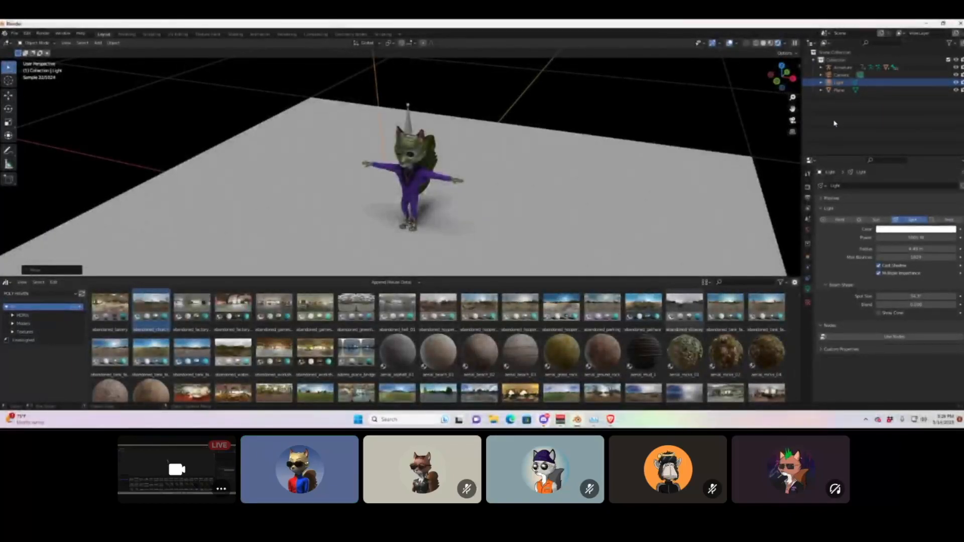
# Deselect the spot light and add a new camera to the scene.
pyautogui.click(835, 123)
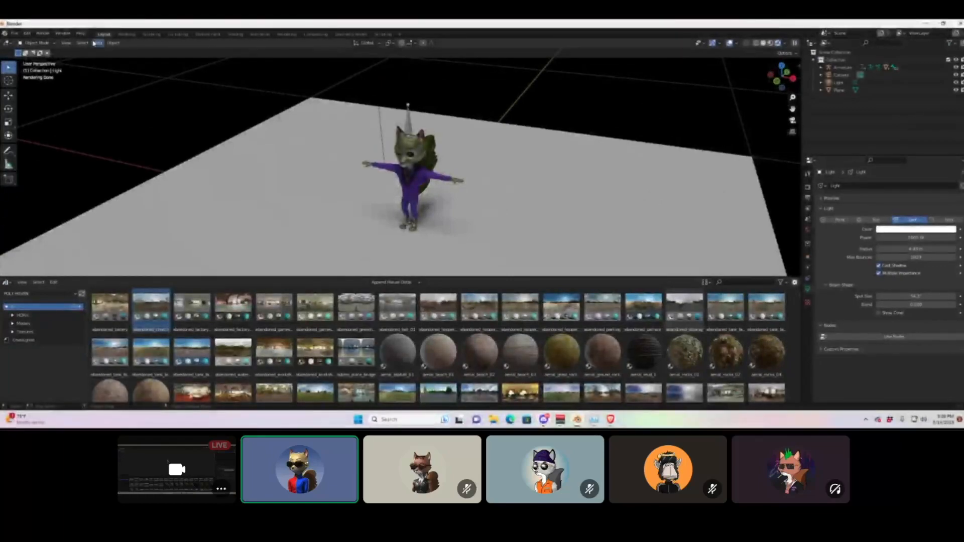
pyautogui.click(94, 43)
pyautogui.click(88, 43)
pyautogui.moveTo(97, 46)
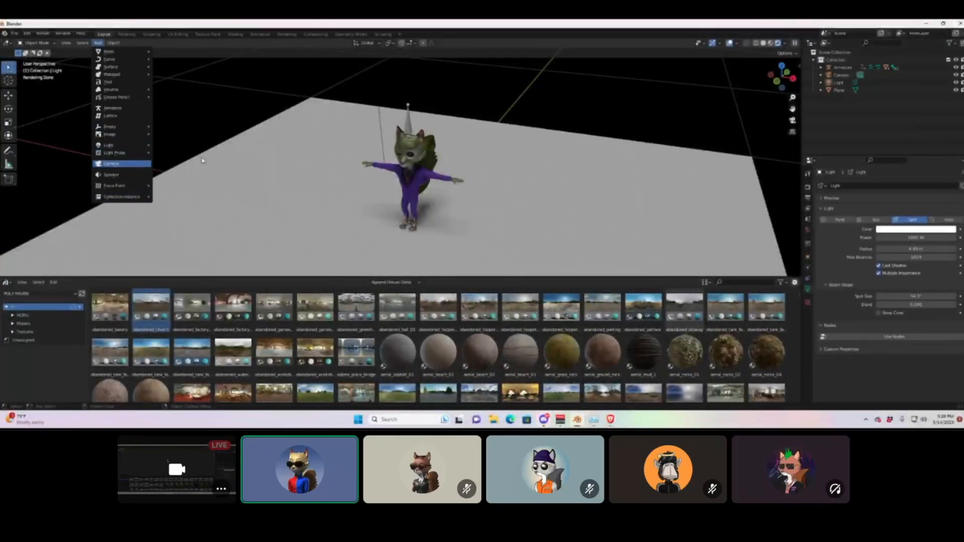
pyautogui.click(146, 163)
pyautogui.moveTo(465, 172); pyautogui.dragTo(508, 173, button='middle')
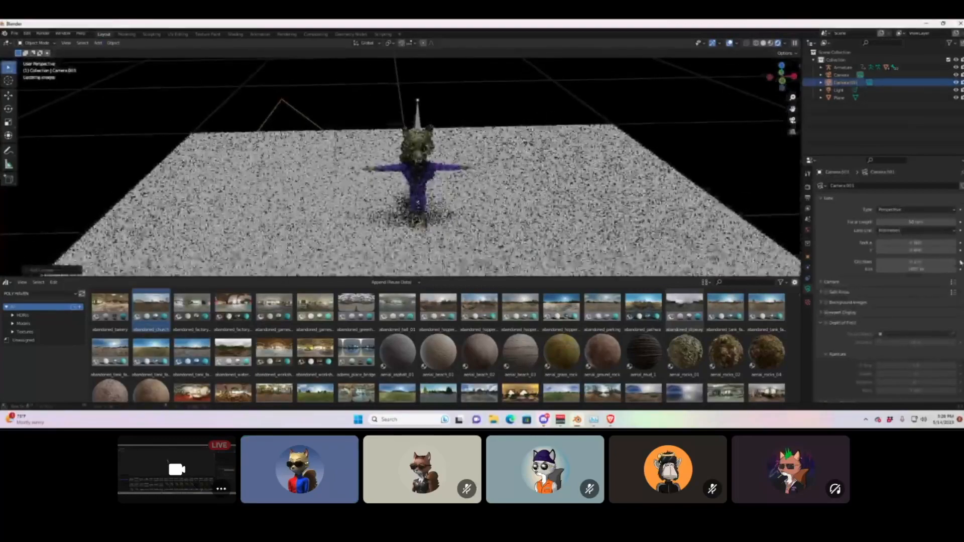
# Set the maximum samples for the final Cycles render to 20.
pyautogui.click(808, 197)
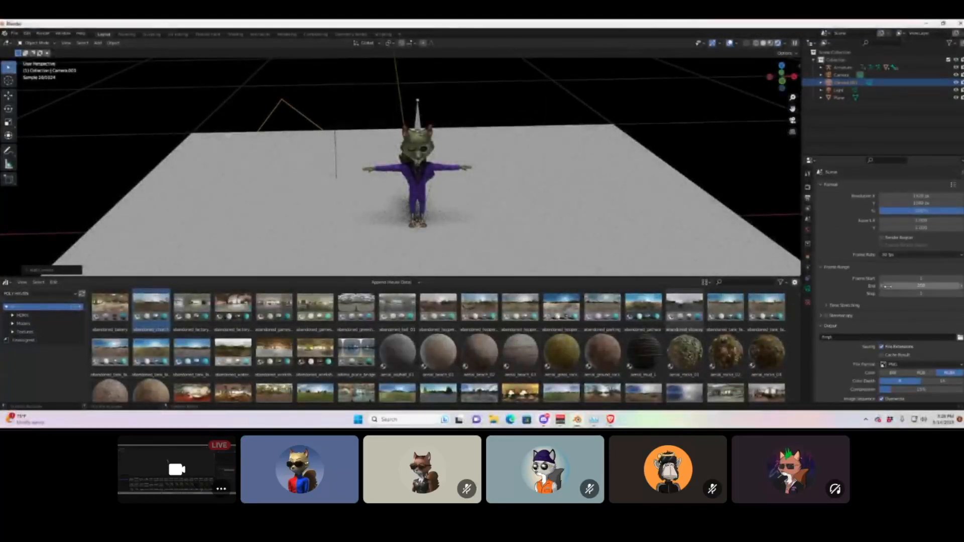
pyautogui.click(808, 187)
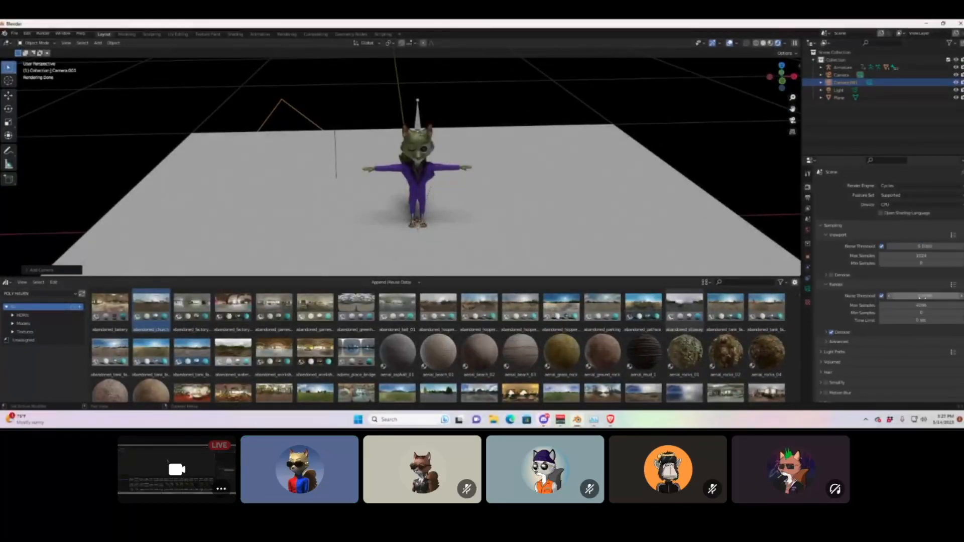
pyautogui.click(924, 305)
pyautogui.write('20')
pyautogui.press('Return')
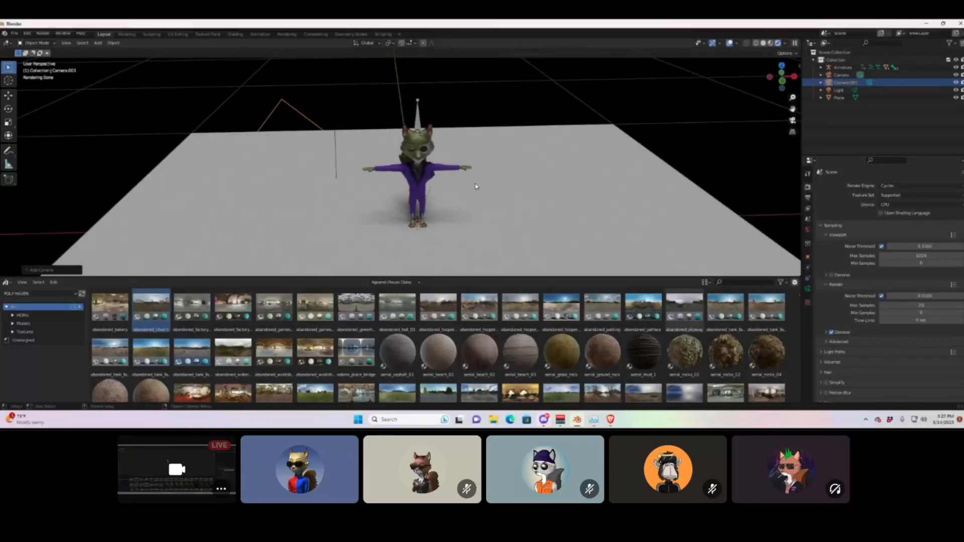
# Move the selected Camera.003 to a new spot near the character and rotate it about the global X axis.
pyautogui.scroll(-4, 475, 186)
pyautogui.press('g')
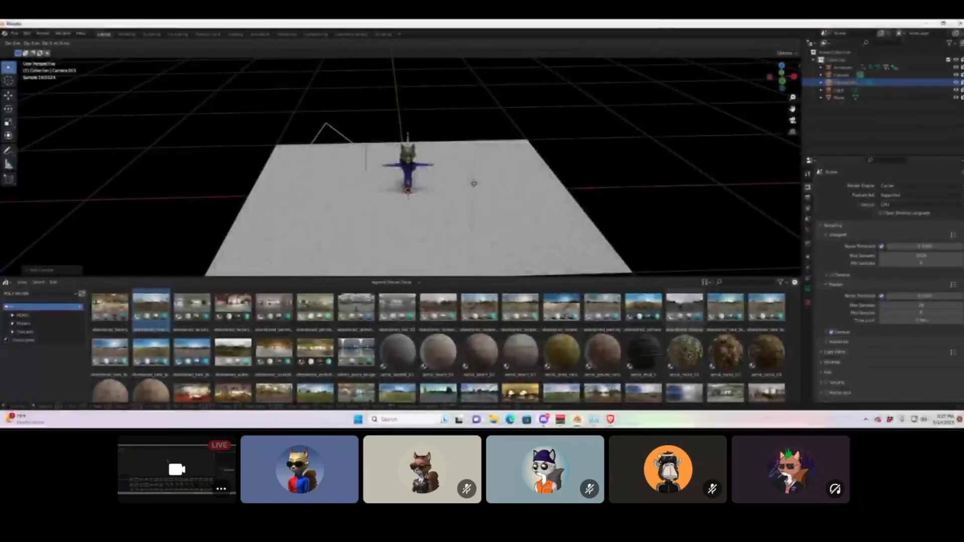
pyautogui.click(549, 157)
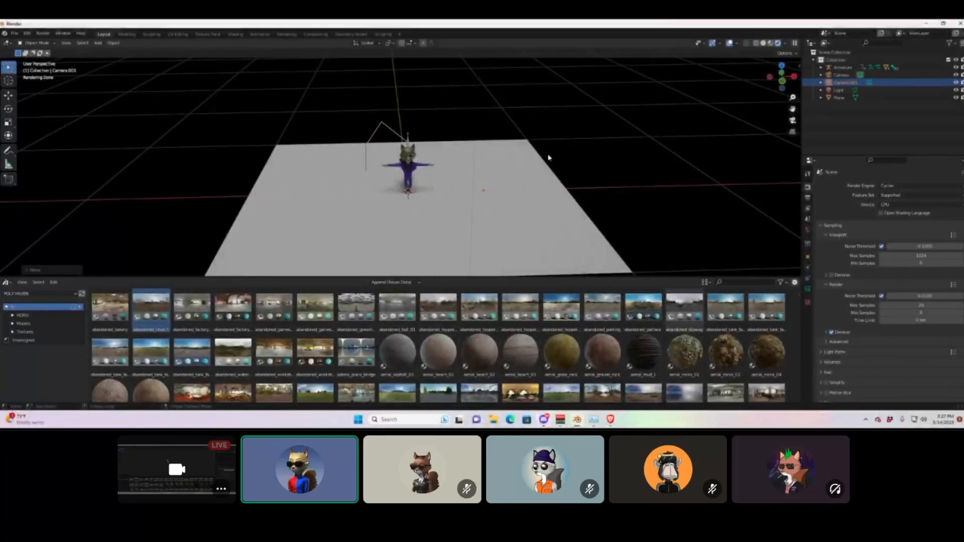
pyautogui.press('r')
pyautogui.press('x')
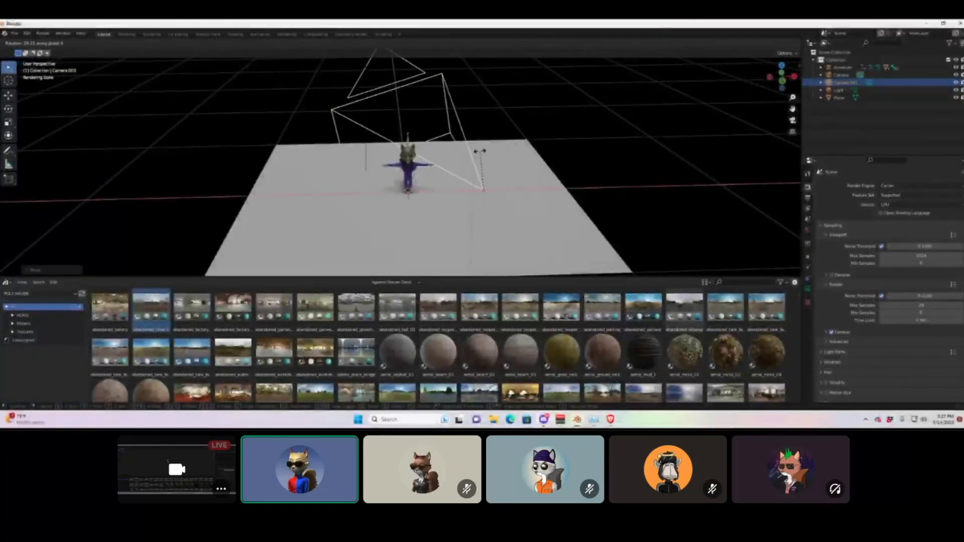
pyautogui.click(507, 156)
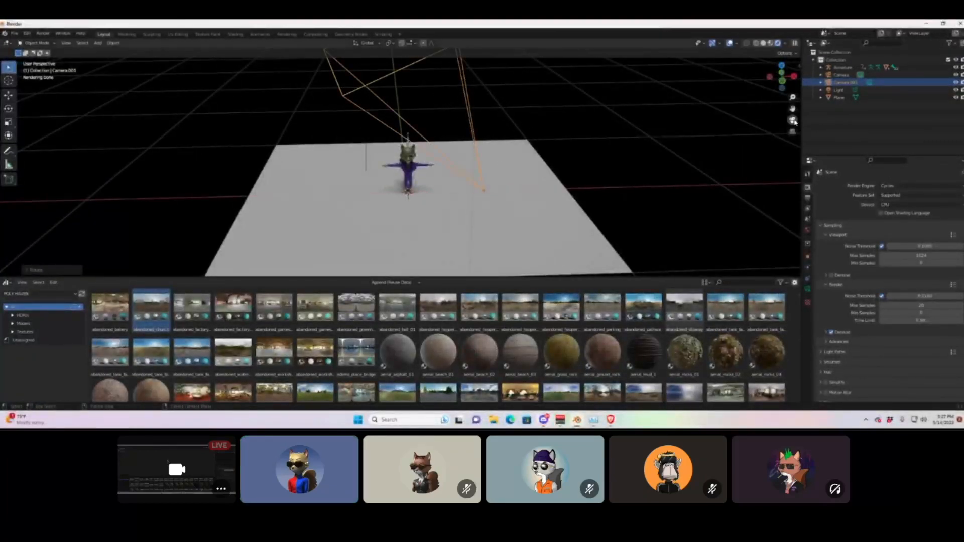
# Make Camera.003 the active scene camera and rotate it about the global Y axis while looking through it.
pyautogui.click(794, 121)
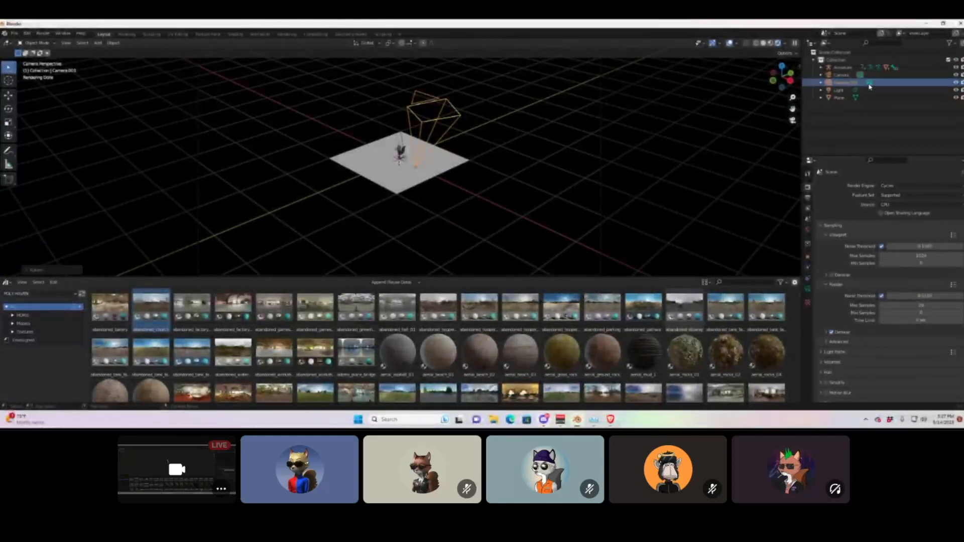
pyautogui.click(869, 83)
pyautogui.press('KP_0')
pyautogui.press('r')
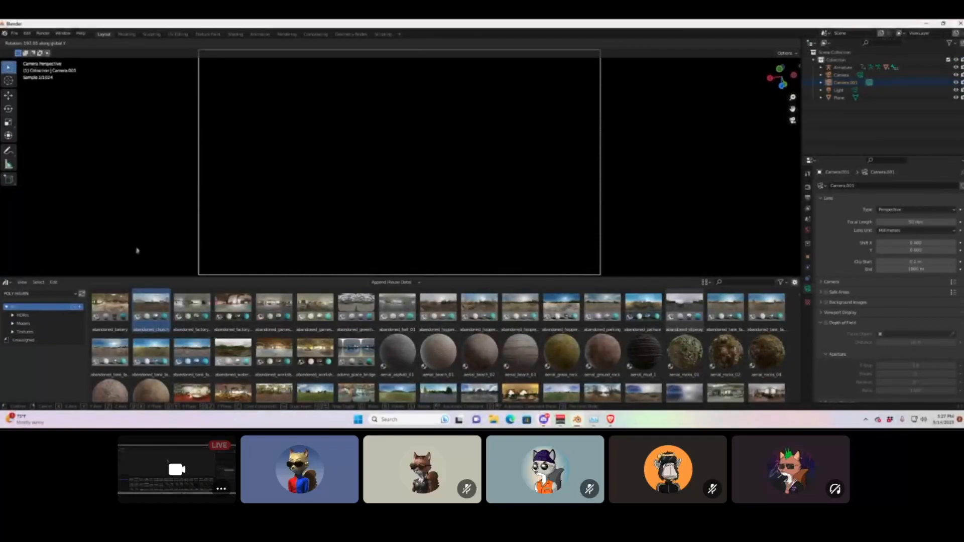
pyautogui.click(683, 245)
# Select Camera.003 outside the camera view and tilt it about the global X axis towards the horizon.
pyautogui.scroll(-4, 688, 205)
pyautogui.moveTo(687, 207); pyautogui.dragTo(209, 190, button='middle')
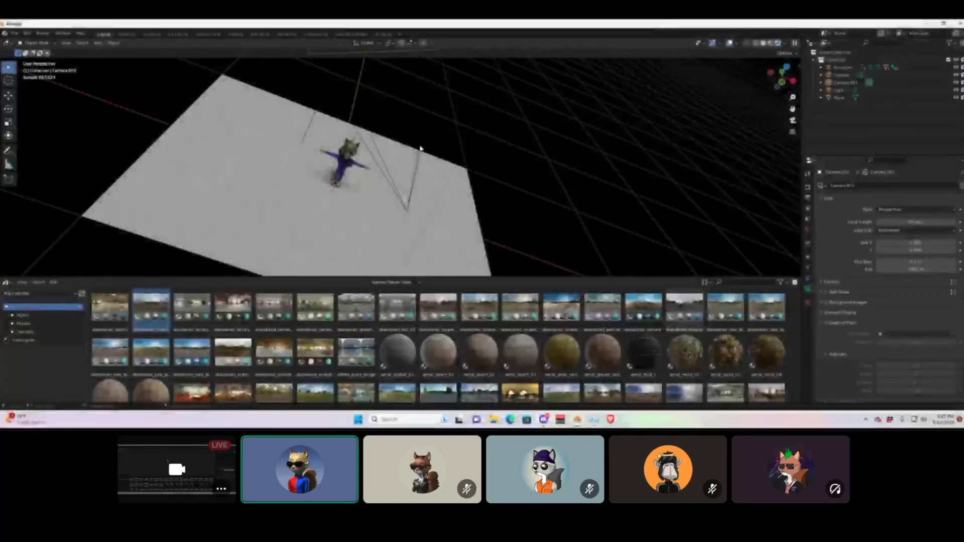
pyautogui.click(380, 57)
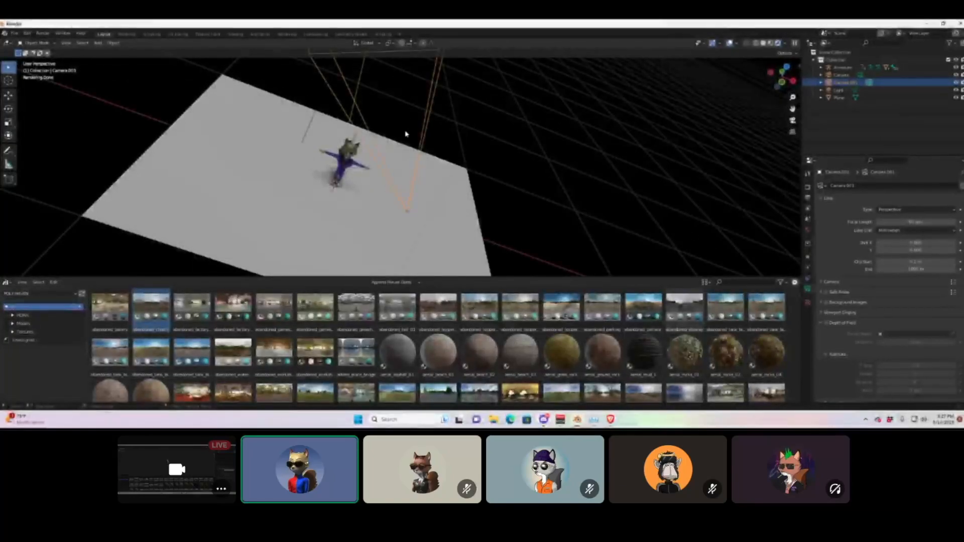
pyautogui.press('r')
pyautogui.press('x')
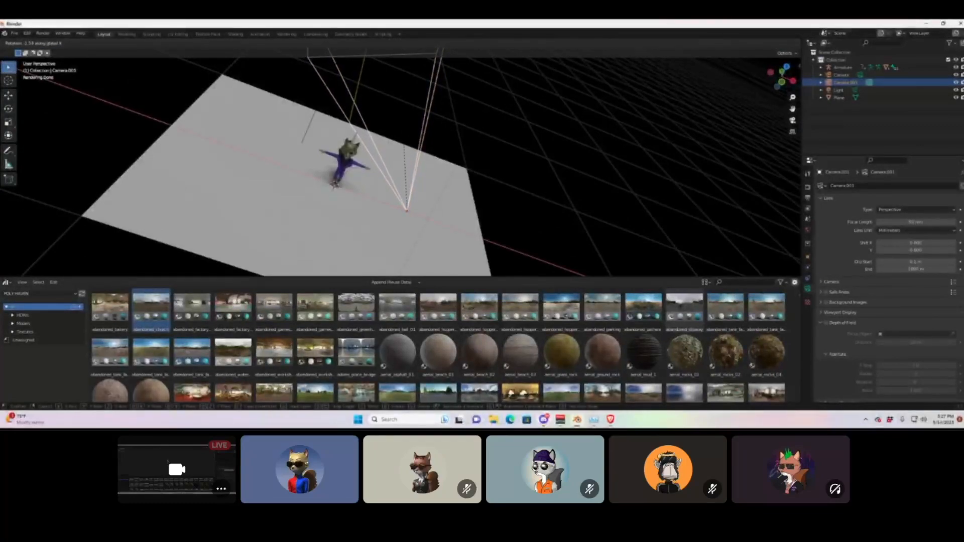
pyautogui.click(378, 180)
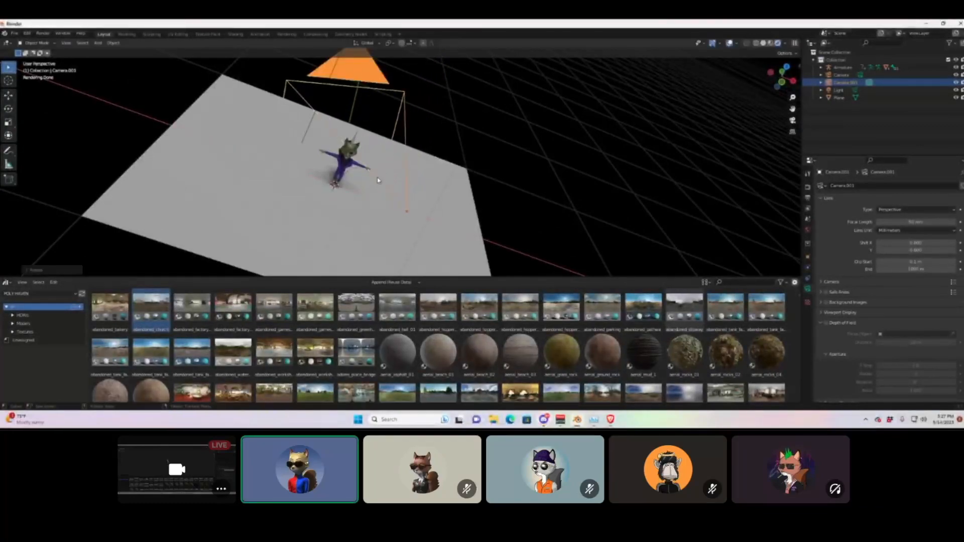
# Turn the camera about the global Z axis and slide it along X to line up with the character.
pyautogui.press('r')
pyautogui.press('z')
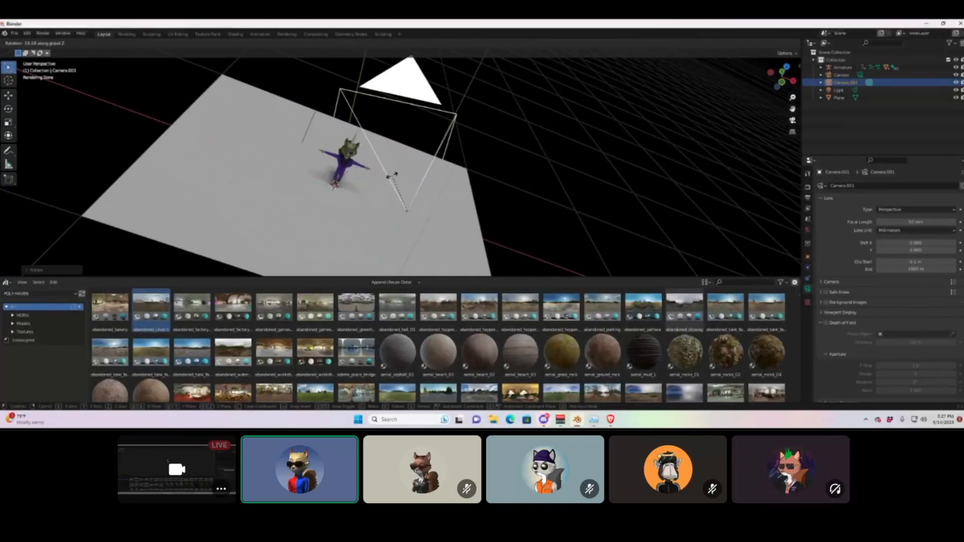
pyautogui.click(395, 179)
pyautogui.press('g')
pyautogui.press('x')
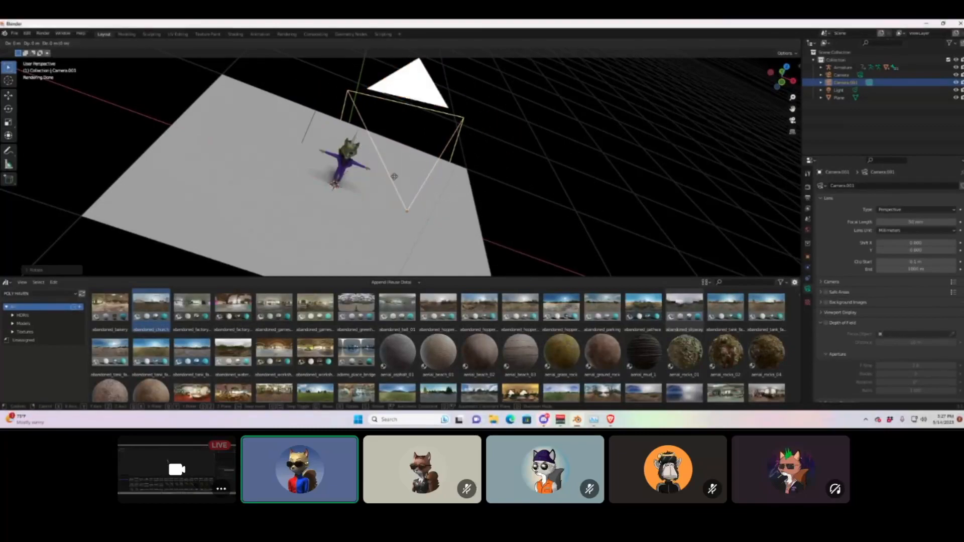
pyautogui.click(322, 157)
# Fine-tune the camera's aim by rotating it slightly about the global Z axis and the global Y axis.
pyautogui.press('r')
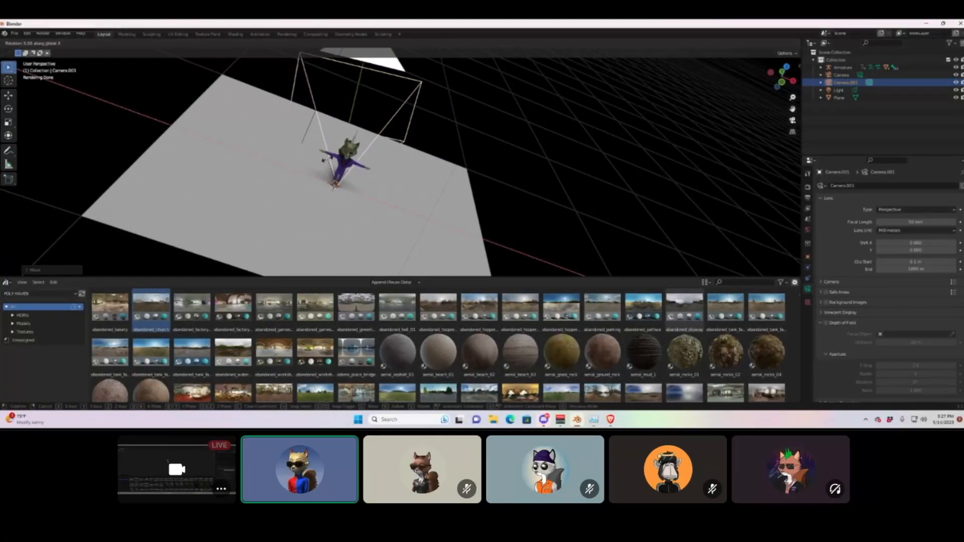
pyautogui.press('z')
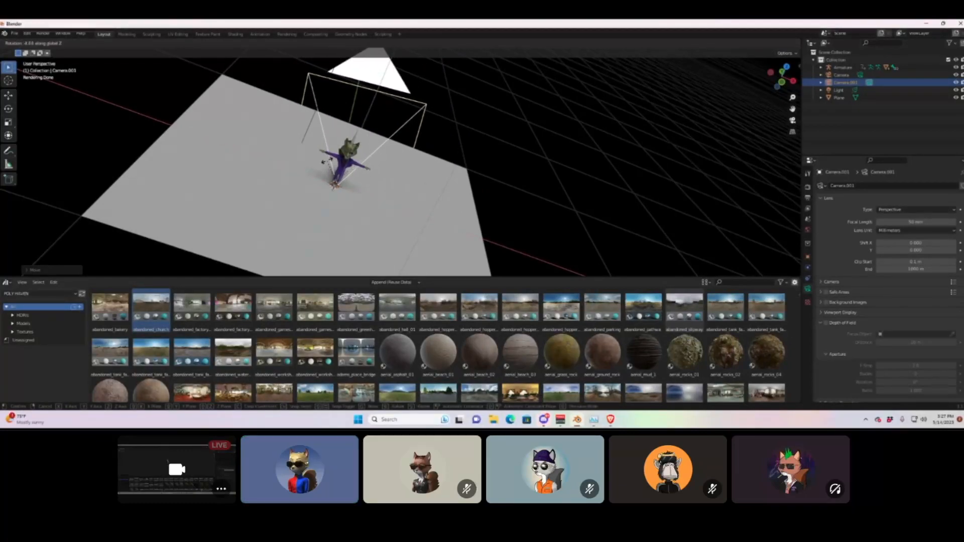
pyautogui.click(328, 163)
pyautogui.press('r')
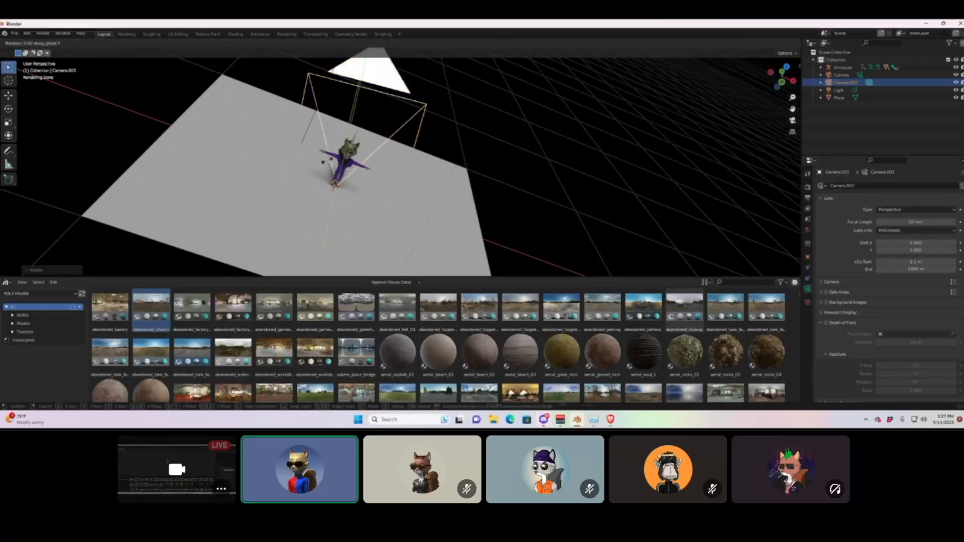
pyautogui.click(341, 172)
pyautogui.moveTo(402, 176); pyautogui.dragTo(437, 177, button='middle')
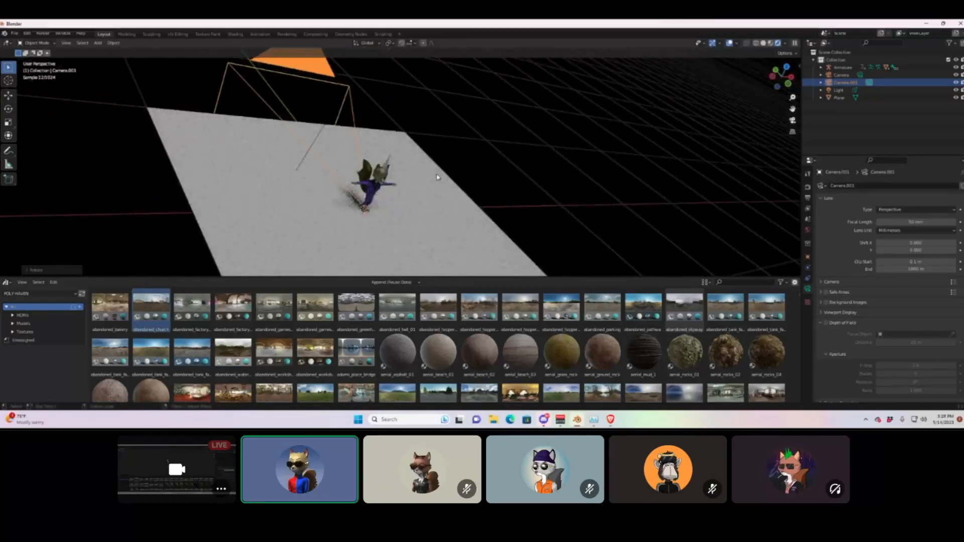
pyautogui.press('g')
pyautogui.press('x')
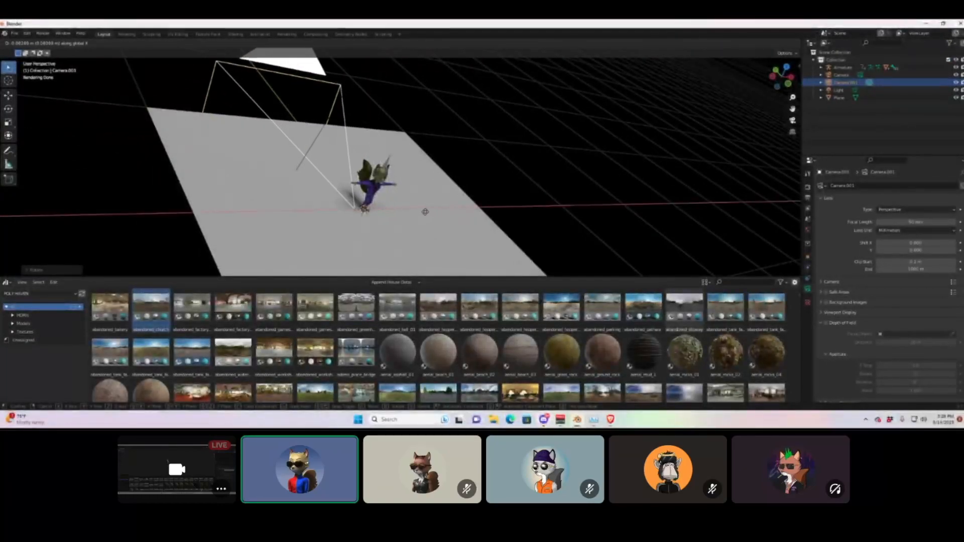
pyautogui.press('y')
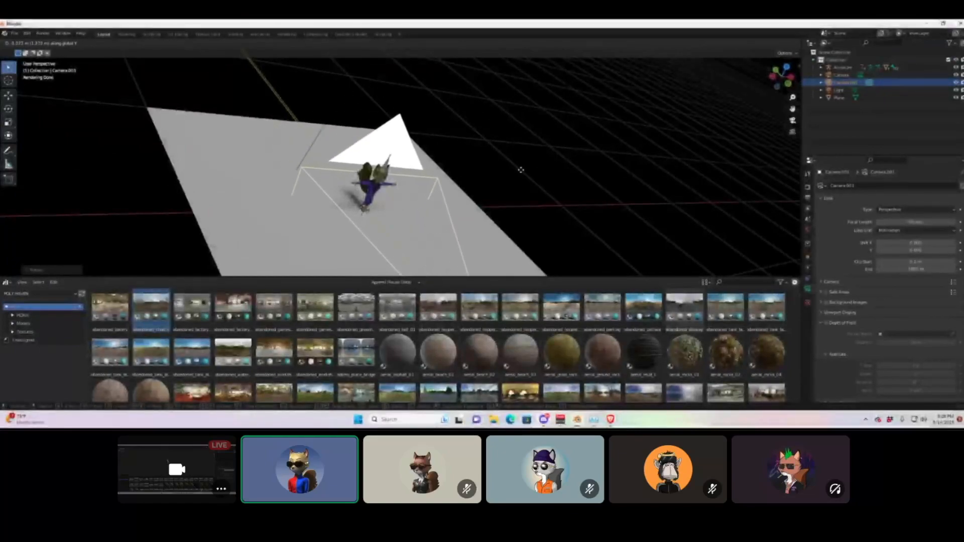
pyautogui.press('y')
pyautogui.press('y')
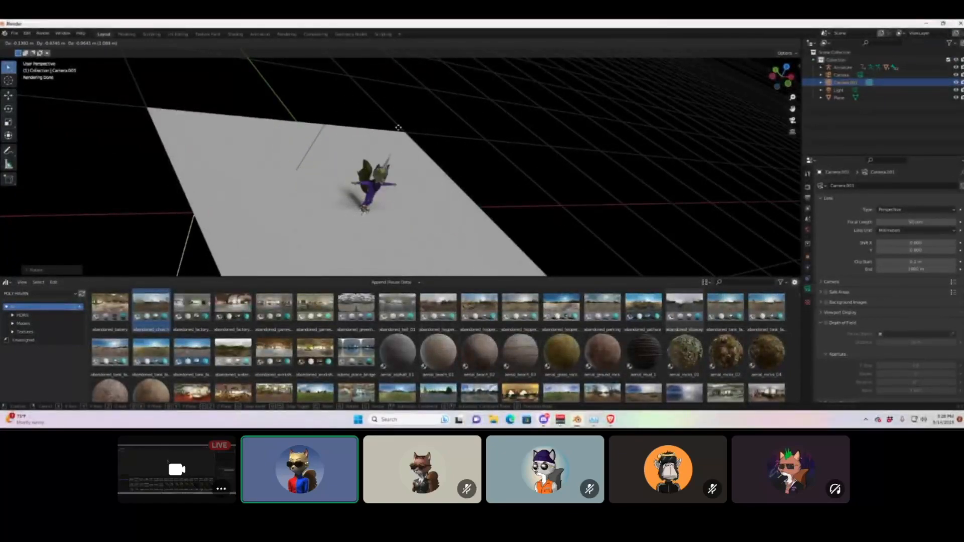
pyautogui.rightClick(433, 128)
# Move the camera along the global Y axis away from the character's front, and raise it along Z.
pyautogui.press('g')
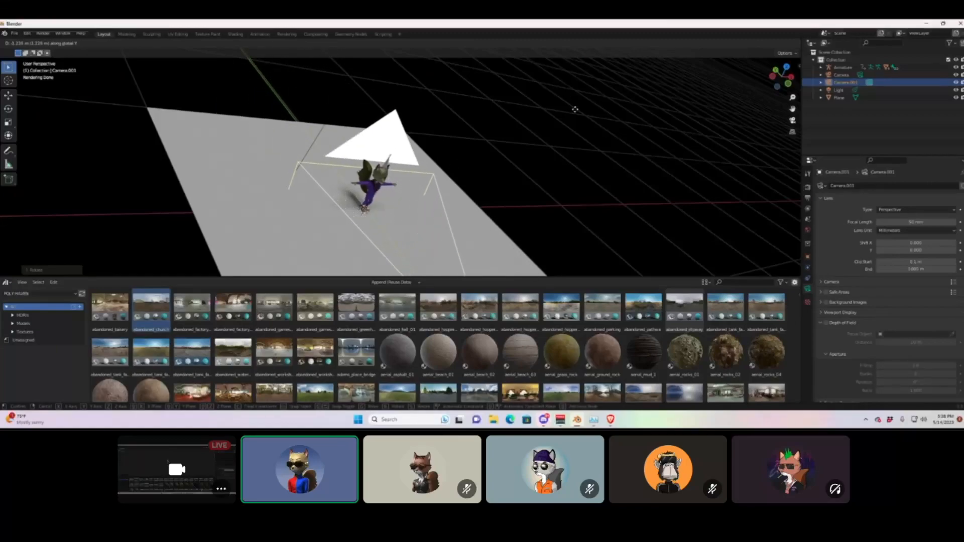
pyautogui.click(592, 124)
pyautogui.moveTo(582, 117); pyautogui.dragTo(530, 107, button='middle')
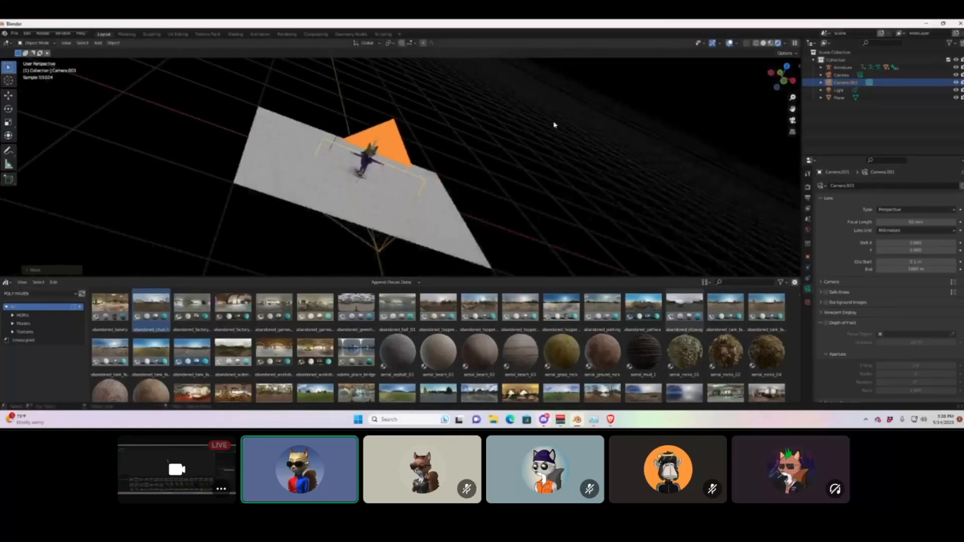
pyautogui.moveTo(498, 154); pyautogui.dragTo(491, 157, button='middle')
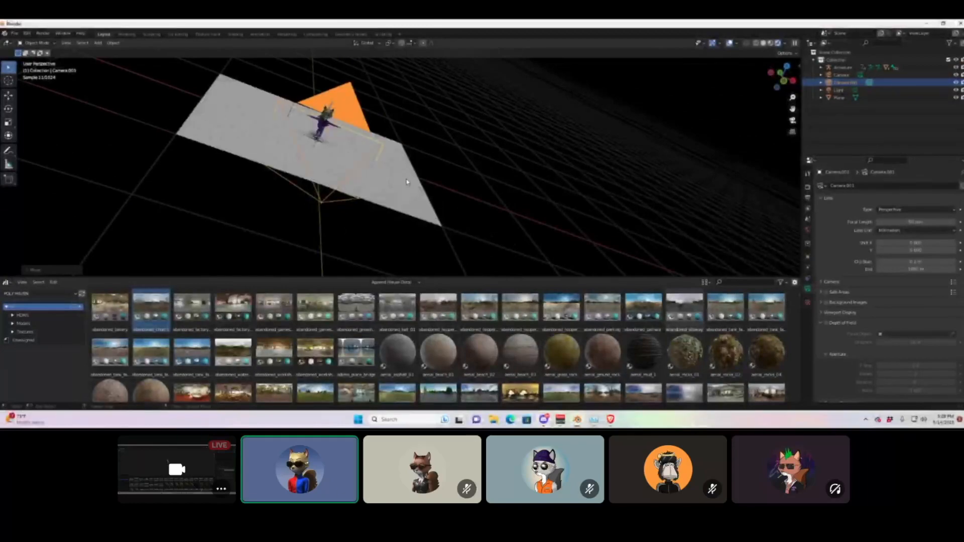
pyautogui.press('g')
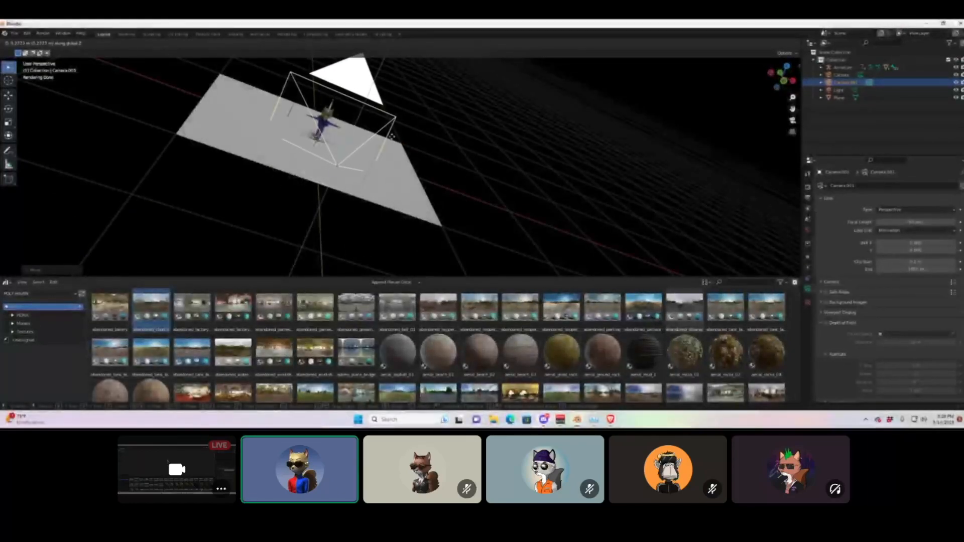
pyautogui.click(386, 128)
# Shift the camera along the global X axis towards the character's centre line and look through it.
pyautogui.press('g')
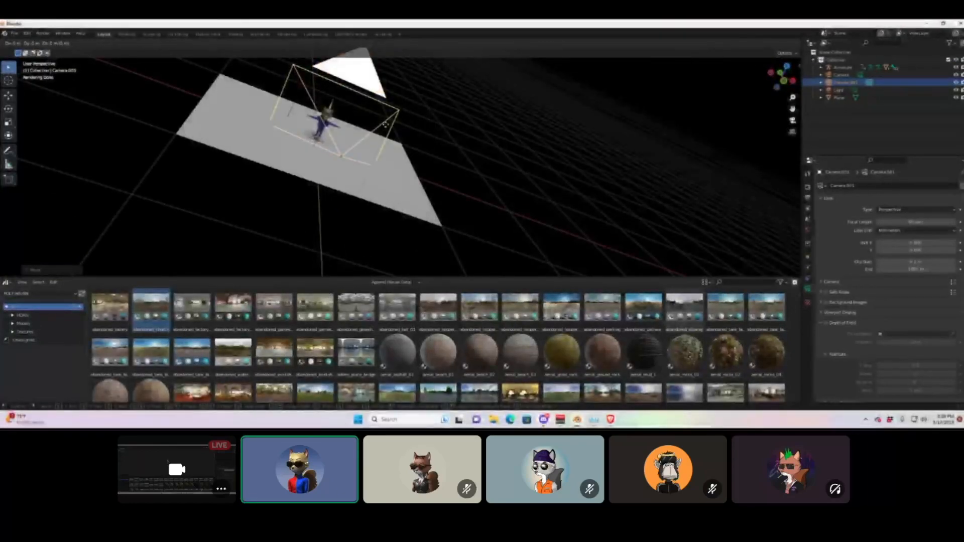
pyautogui.press('x')
pyautogui.click(362, 117)
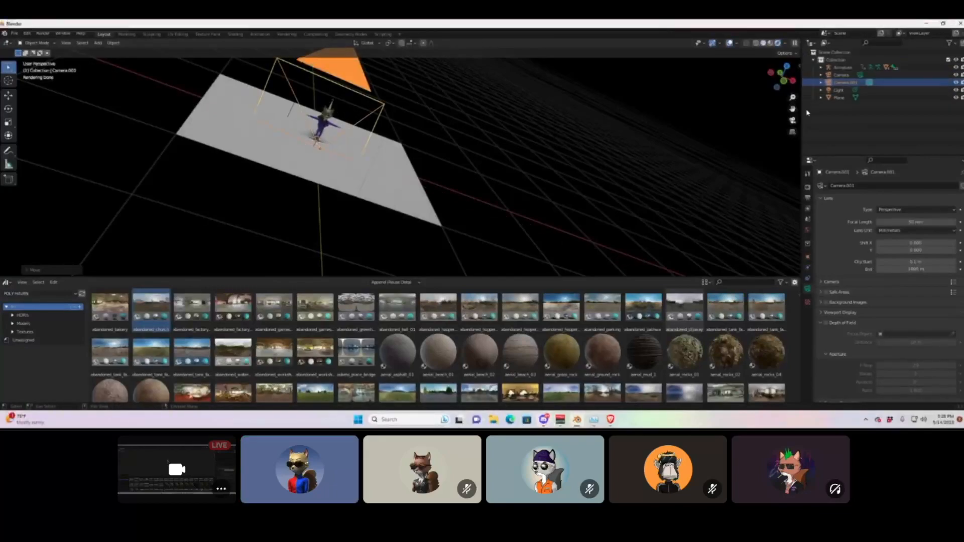
pyautogui.click(792, 120)
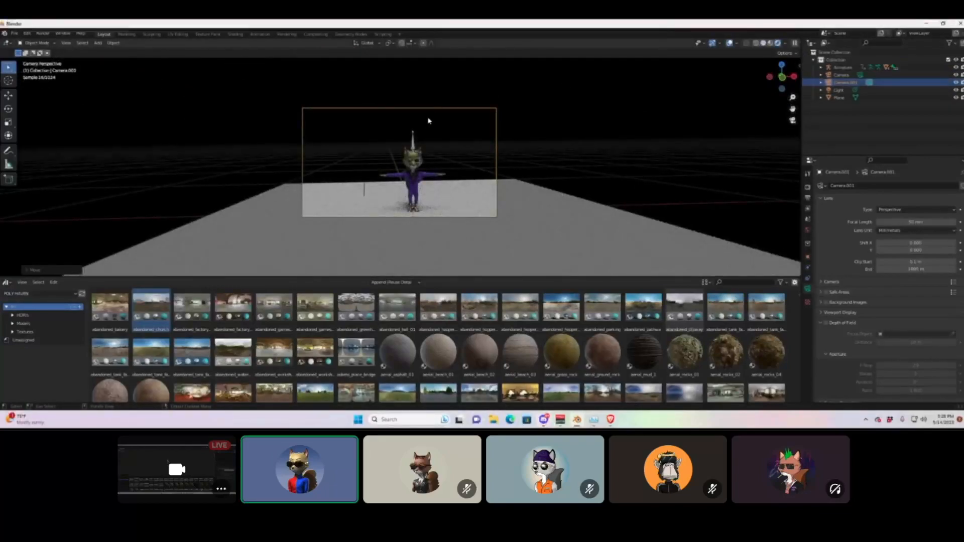
# Rotate the camera about Z and slide it along X until the character stands centred in the frame.
pyautogui.press('r')
pyautogui.press('z')
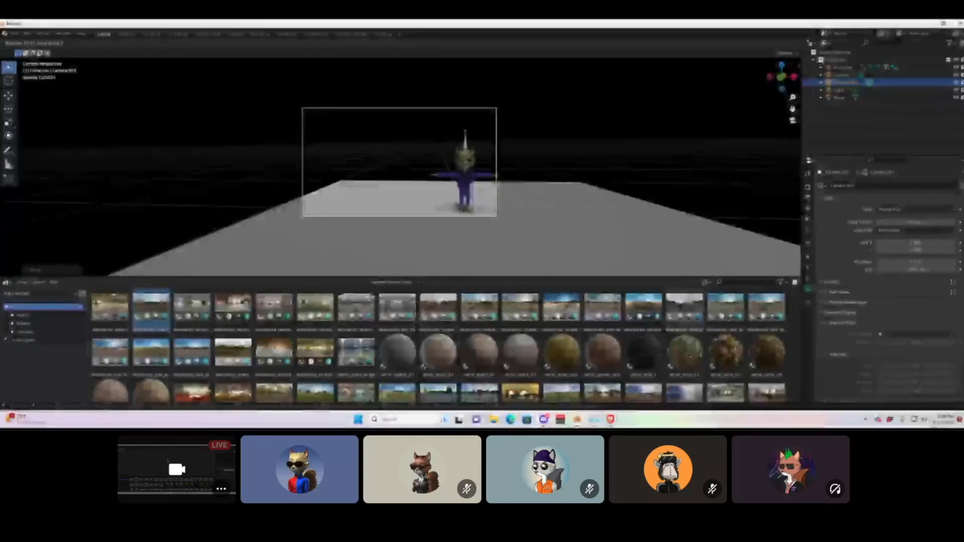
pyautogui.click(404, 137)
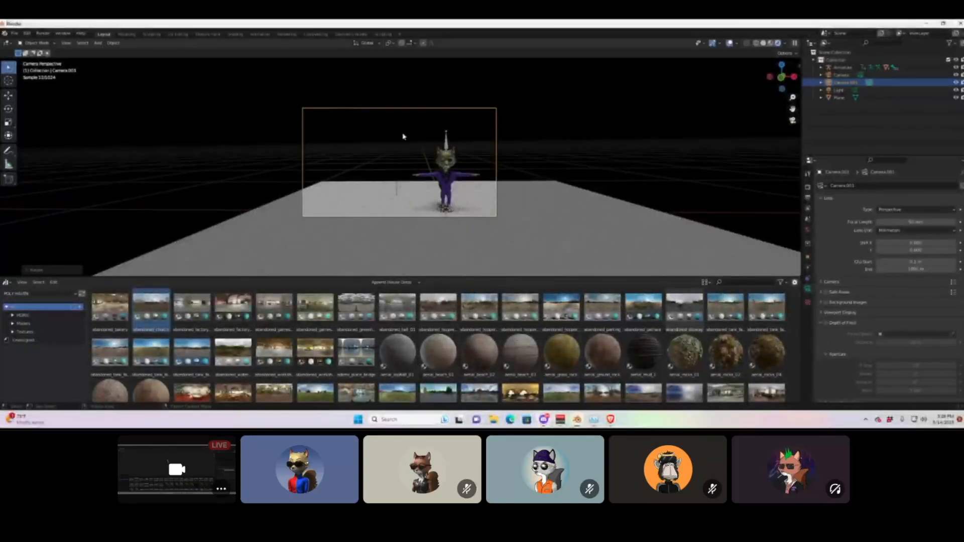
pyautogui.press('g')
pyautogui.press('x')
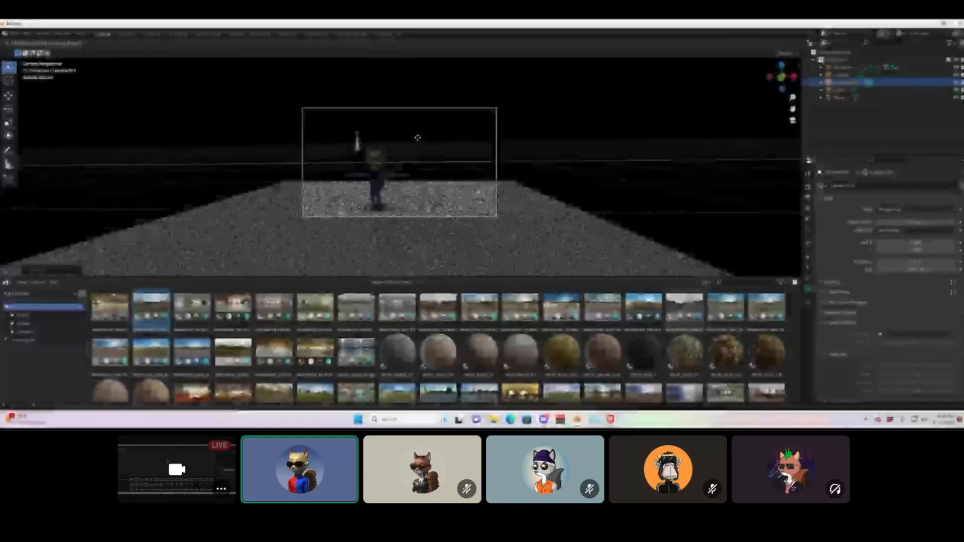
pyautogui.click(413, 140)
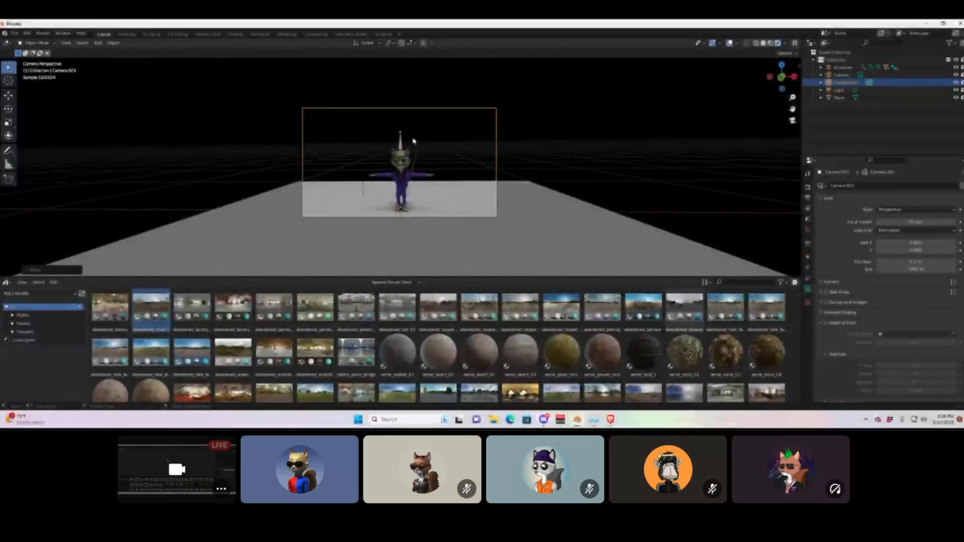
# Render the scene as a still image, inspect the whole result, and close the render window.
pyautogui.press('F12')
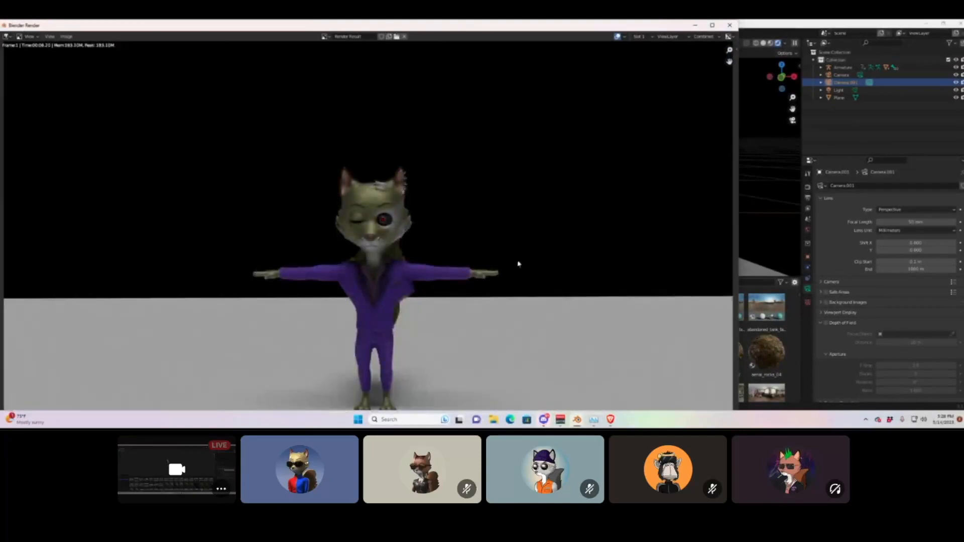
pyautogui.scroll(-2, 519, 264)
pyautogui.moveTo(445, 267); pyautogui.dragTo(430, 267, button='middle')
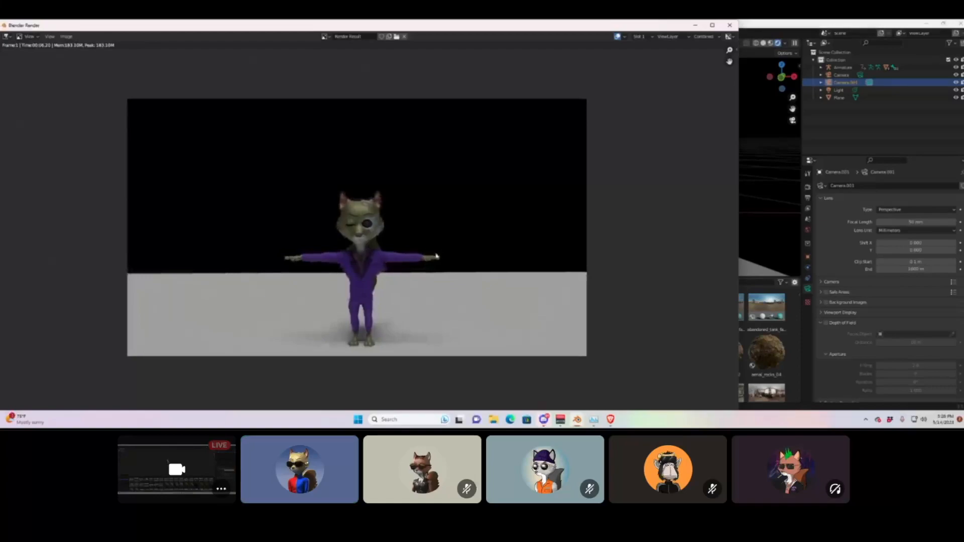
pyautogui.click(729, 25)
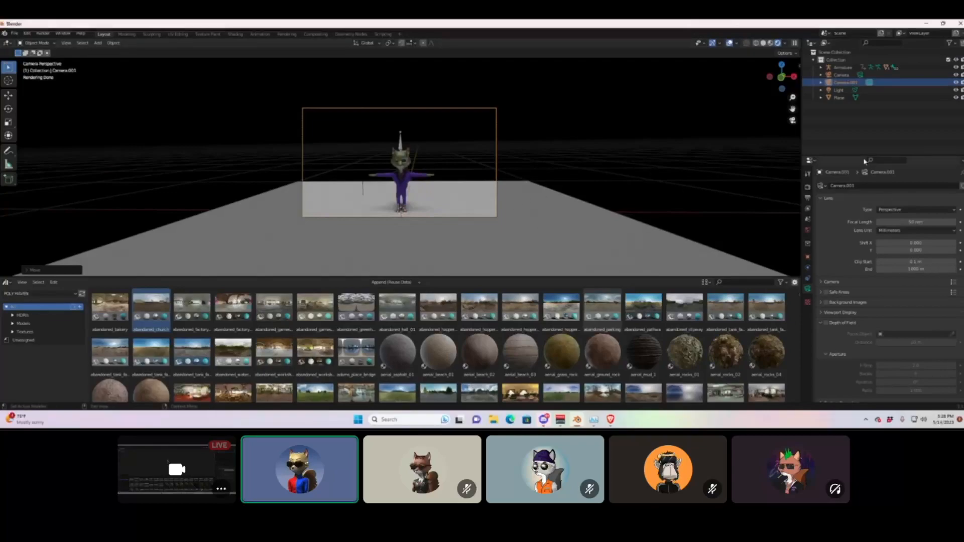
# Select the scene light and change its type to Area.
pyautogui.click(854, 91)
pyautogui.click(947, 220)
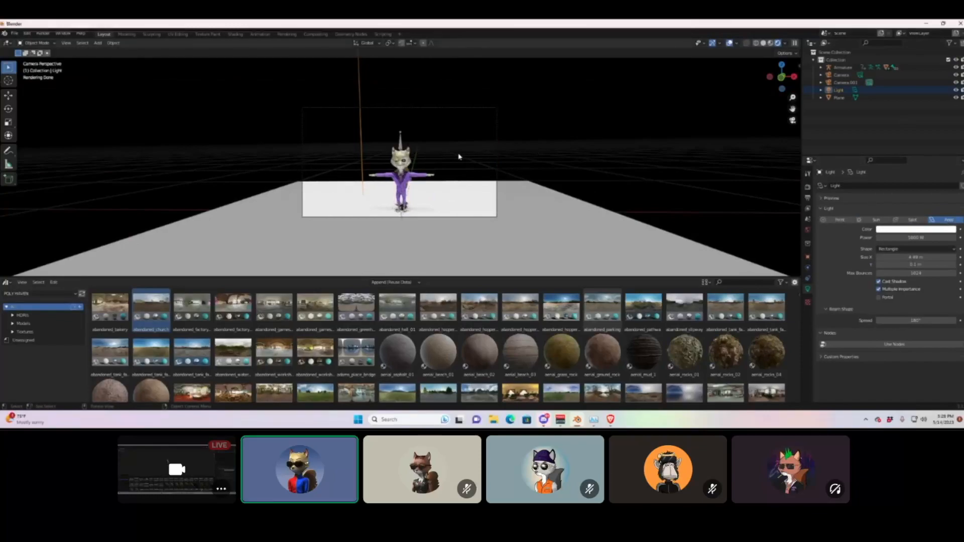
pyautogui.scroll(-2, 459, 157)
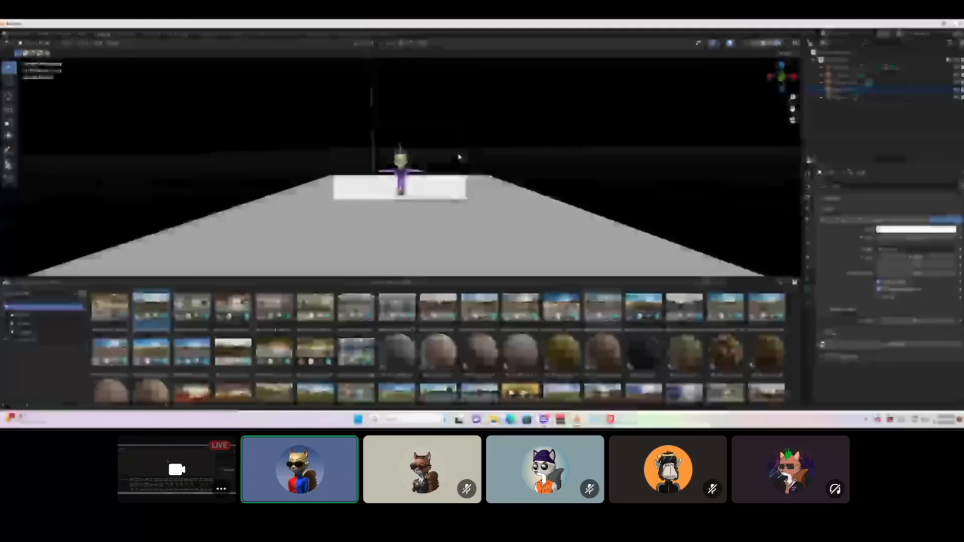
# Examine how the area light illuminates the character and the floor plane from above, the front and the side.
pyautogui.scroll(2, 458, 157)
pyautogui.moveTo(458, 157); pyautogui.dragTo(392, 165, button='middle')
pyautogui.keyDown('shift'); pyautogui.moveTo(441, 231); pyautogui.dragTo(275, 148, button='middle'); pyautogui.keyUp('shift')
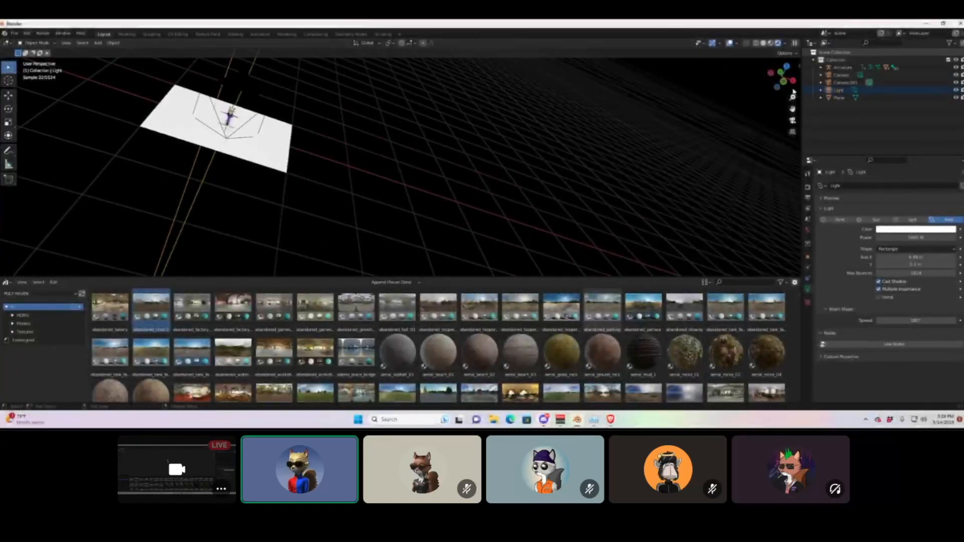
pyautogui.click(793, 84)
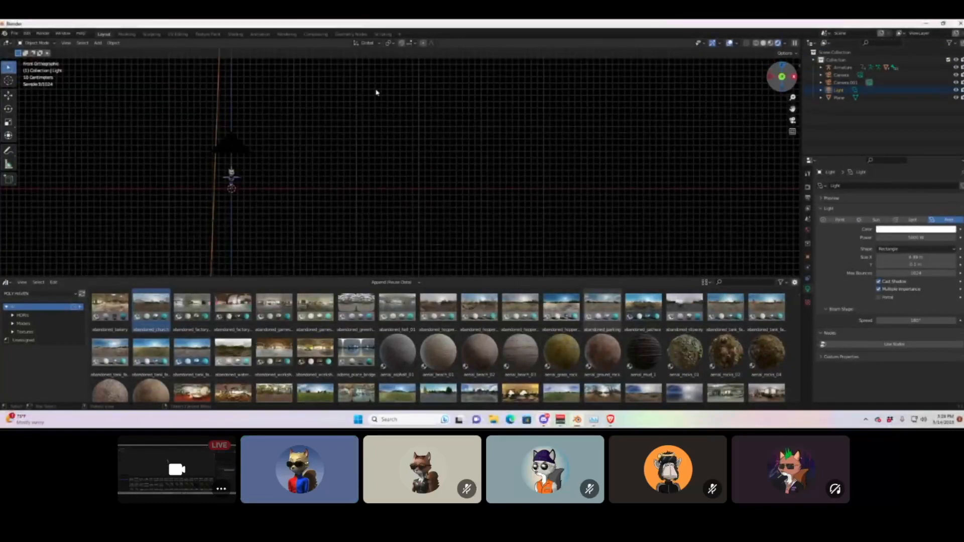
pyautogui.moveTo(199, 156); pyautogui.dragTo(389, 151, button='middle')
pyautogui.scroll(6, 390, 151)
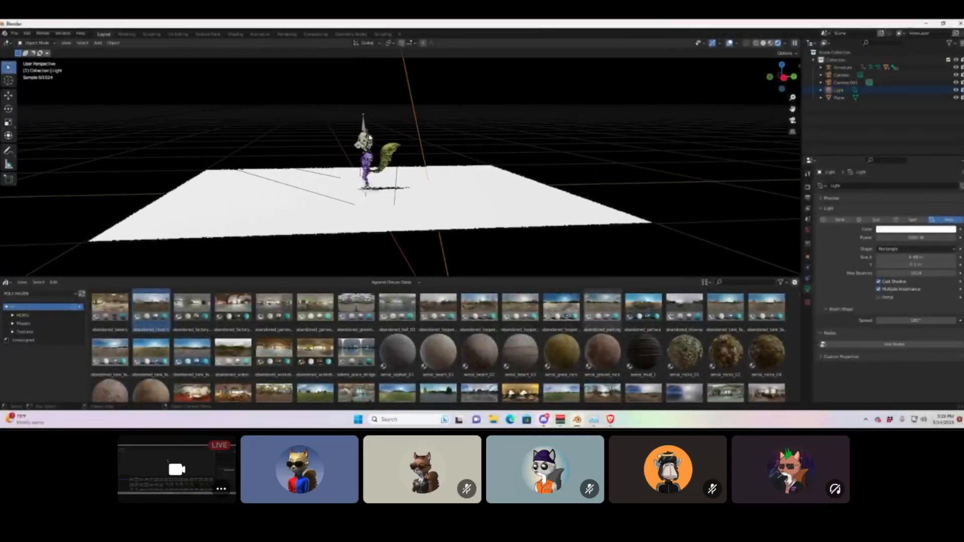
pyautogui.moveTo(280, 127); pyautogui.dragTo(258, 94, button='middle')
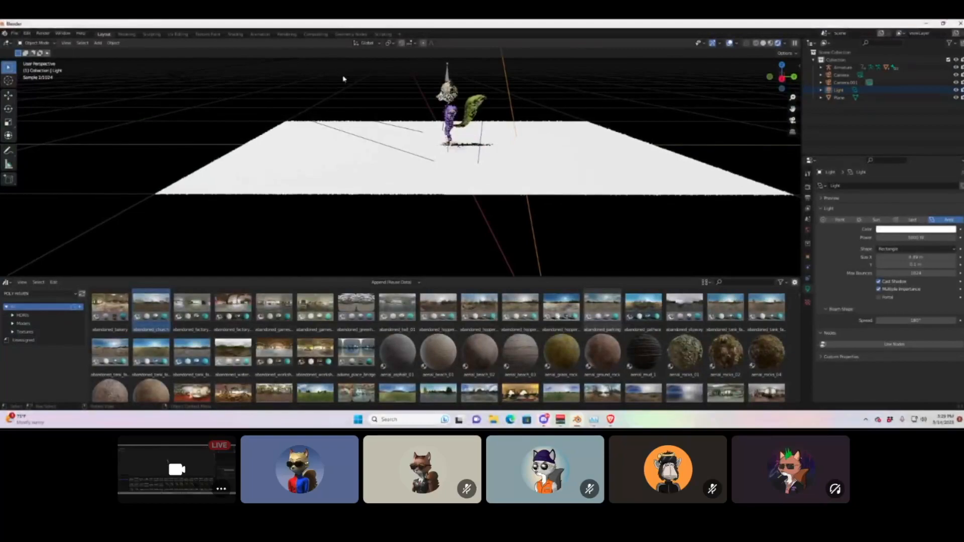
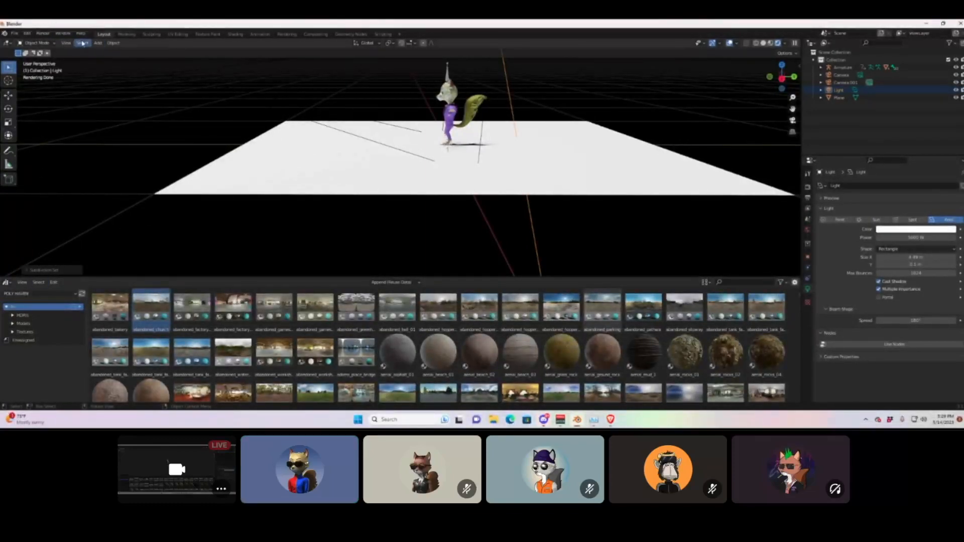
# Inspect the character, light and camera placement in the Modeling workspace, and return to the Layout workspace.
pyautogui.click(125, 34)
pyautogui.scroll(7, 348, 194)
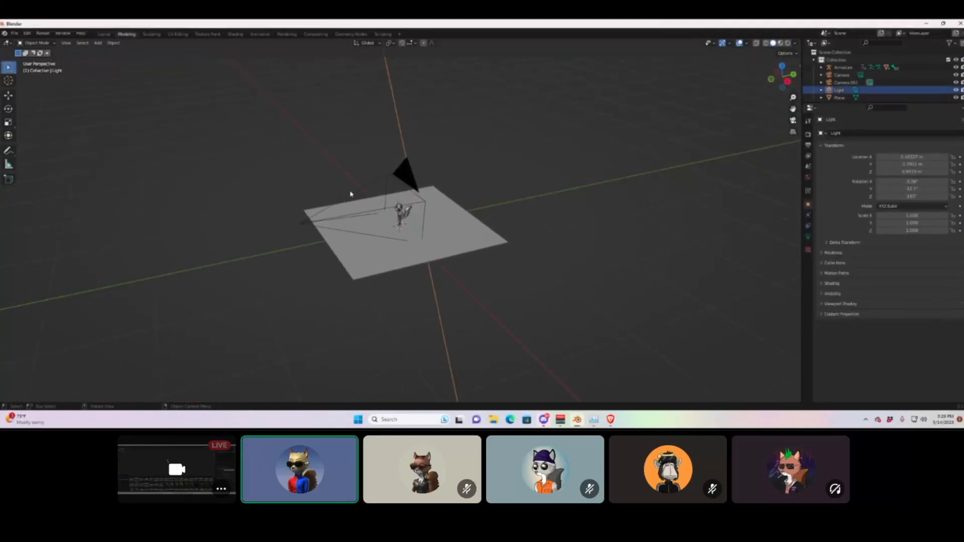
pyautogui.moveTo(264, 149); pyautogui.dragTo(324, 134, button='middle')
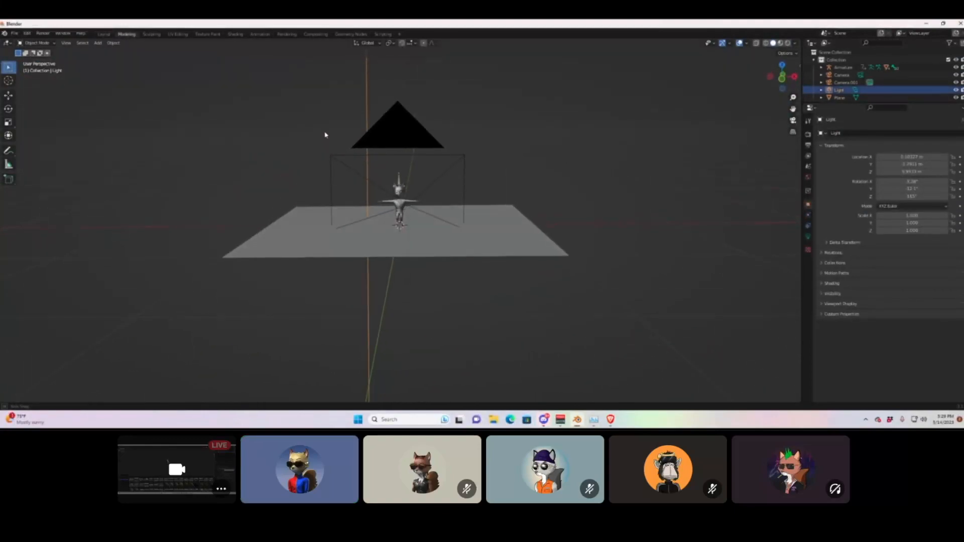
pyautogui.scroll(5, 391, 160)
pyautogui.scroll(-1, 410, 131)
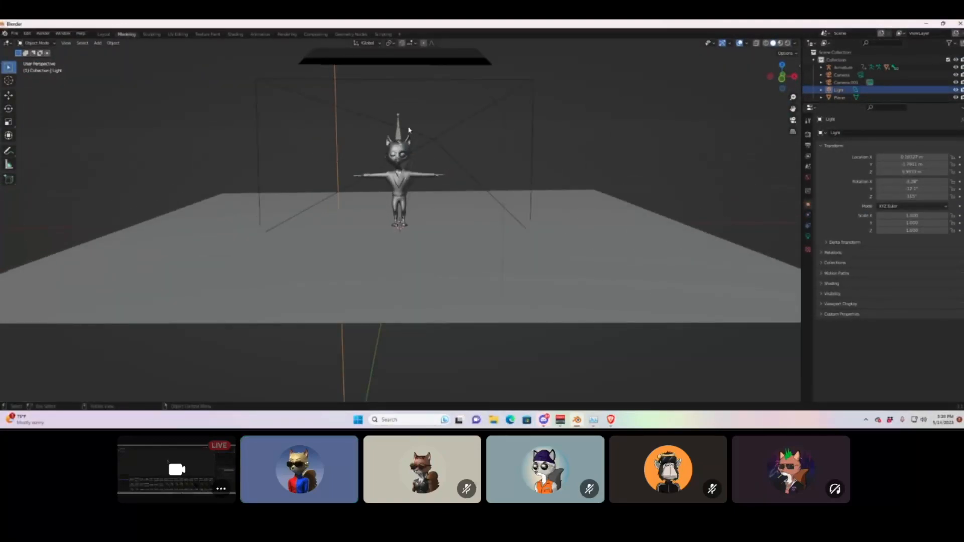
pyautogui.click(104, 34)
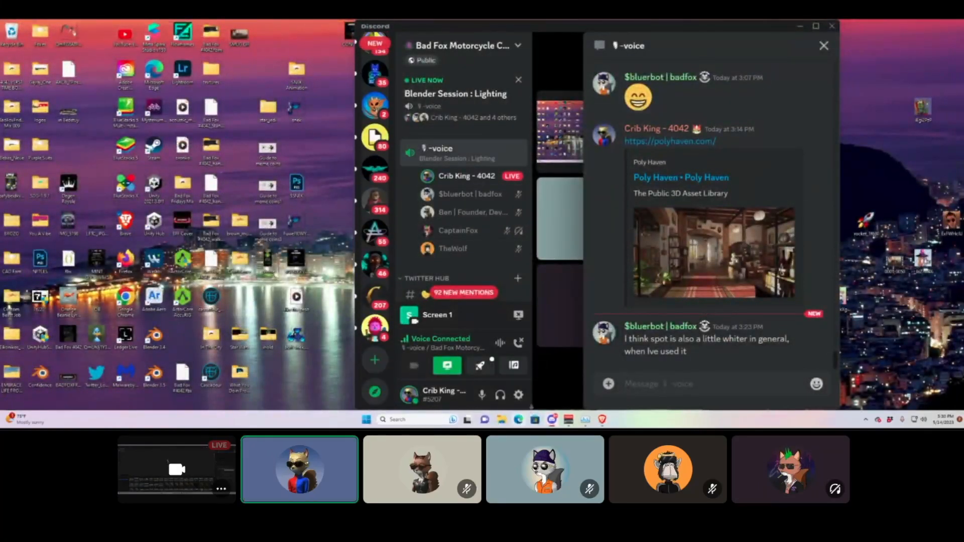
# Minimize the Discord window, search the system for "blend" and launch Blender.
pyautogui.scroll(10, 375, 301)
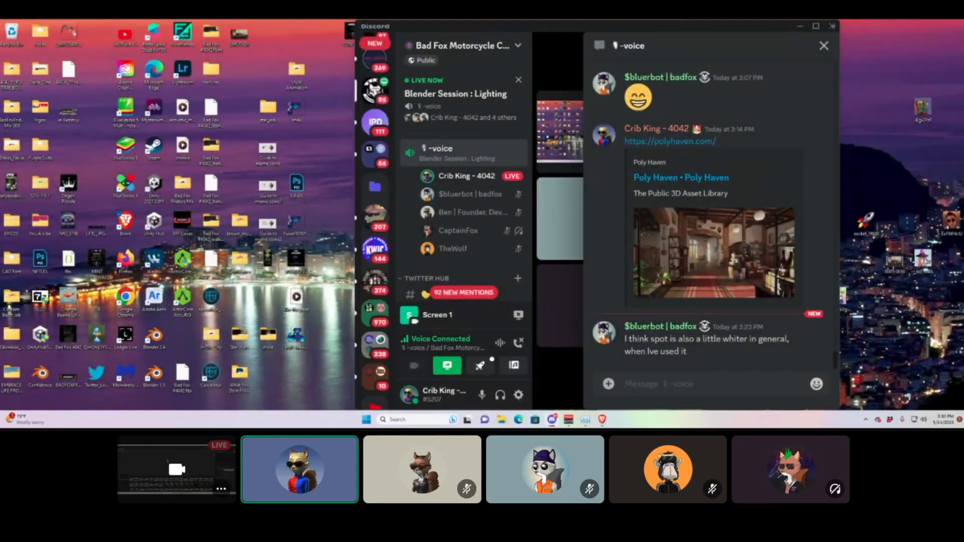
pyautogui.click(801, 29)
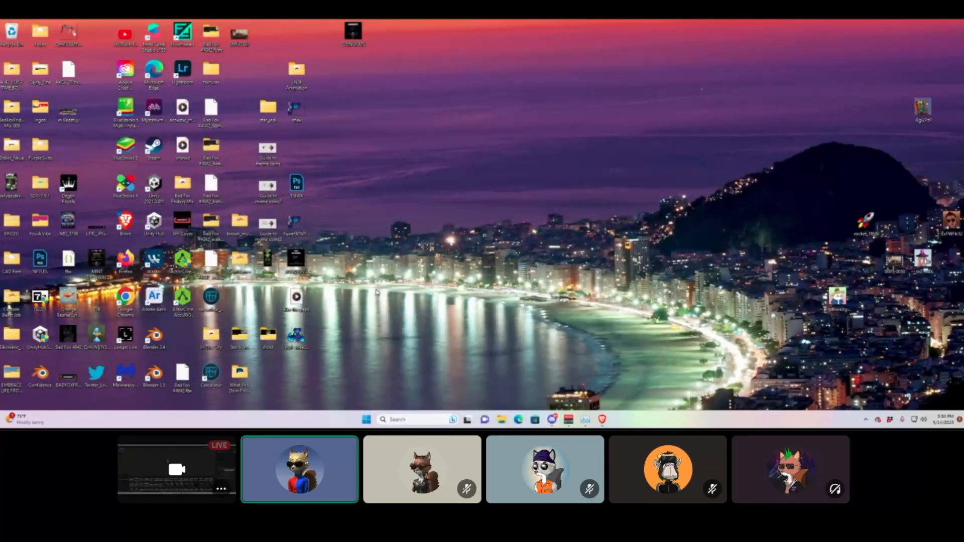
pyautogui.click(367, 420)
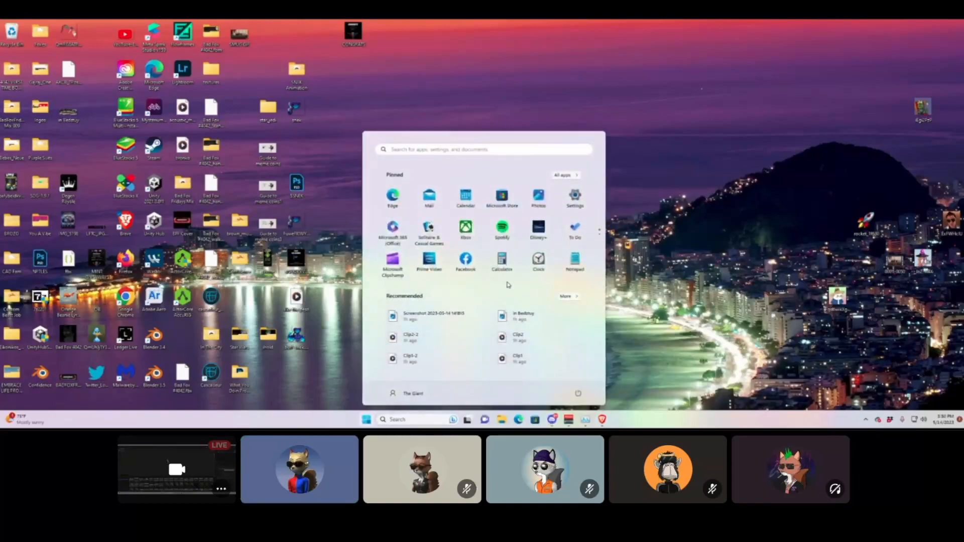
pyautogui.write('blend')
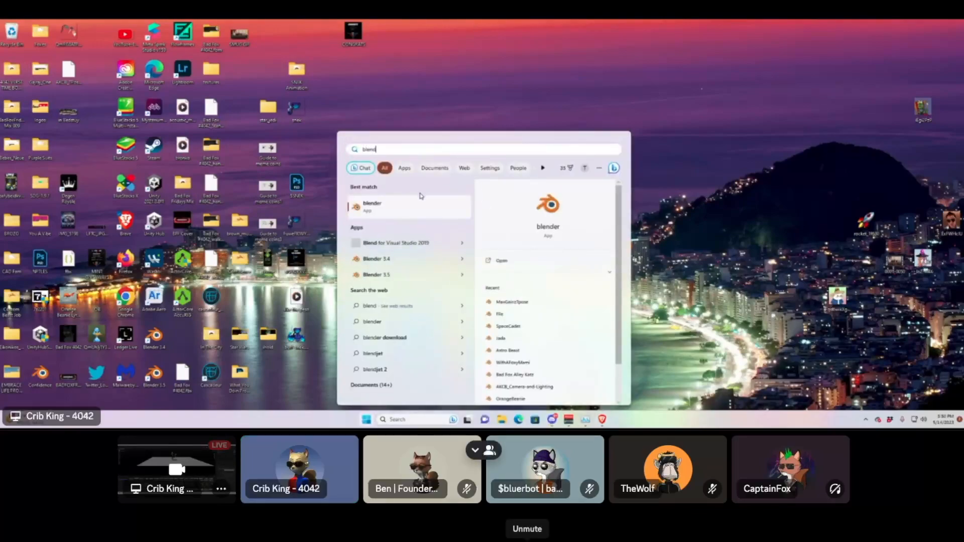
pyautogui.click(417, 213)
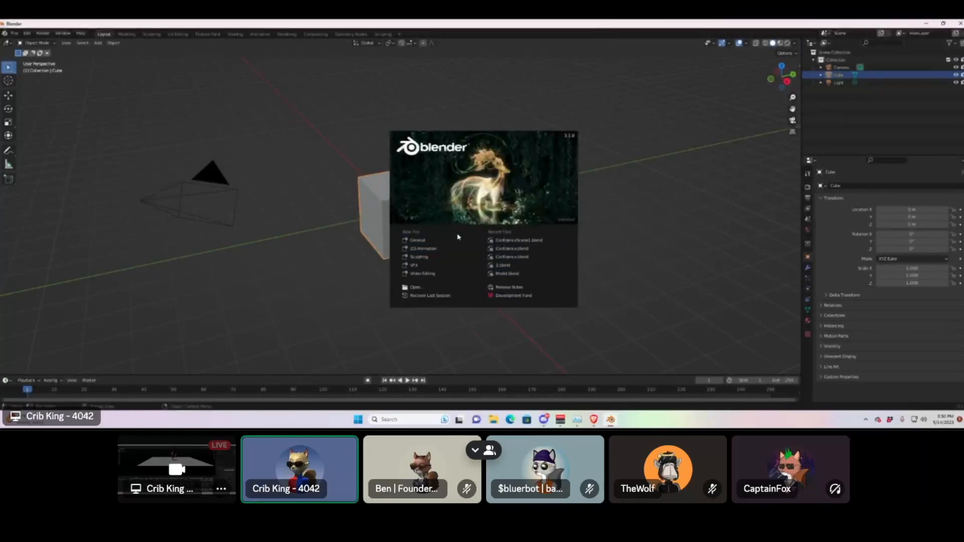
# Dismiss the splash screen and delete the default cube from the new scene.
pyautogui.click(459, 242)
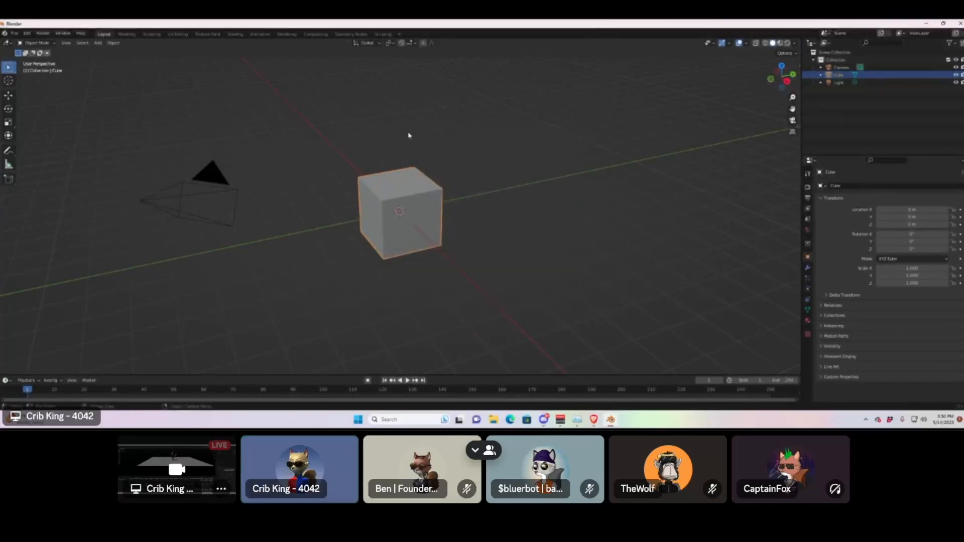
pyautogui.press('x')
pyautogui.click(408, 188)
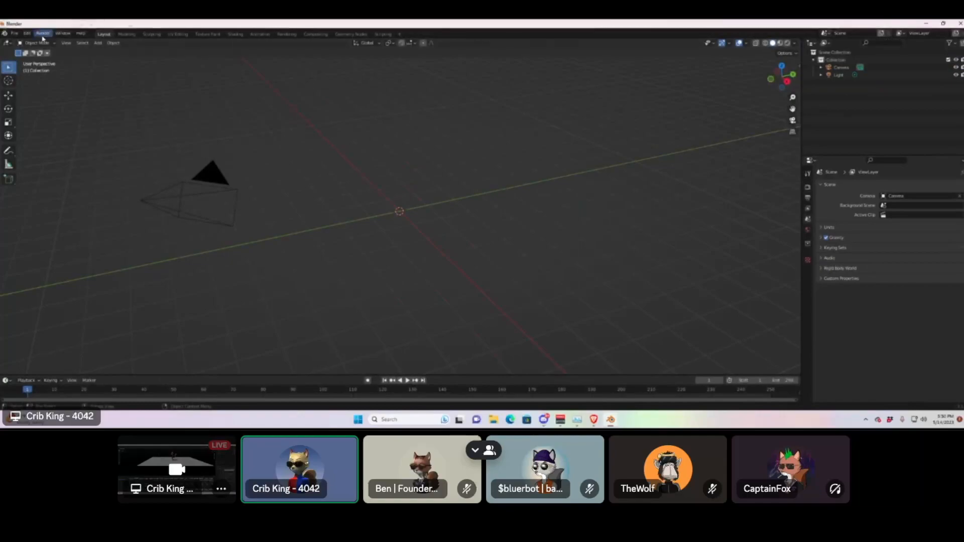
# Start an FBX import and open the FBX folder in Documents to look for the character file.
pyautogui.click(17, 34)
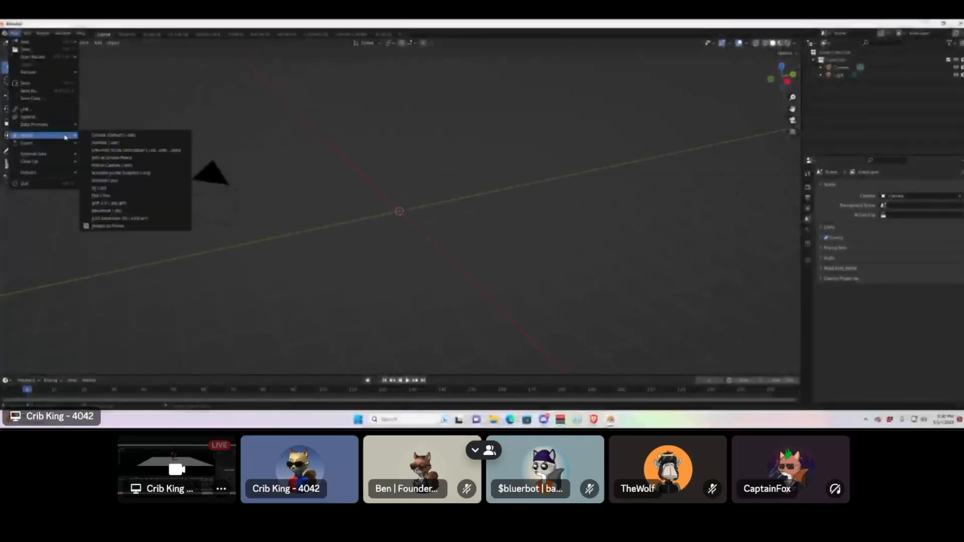
pyautogui.moveTo(60, 136)
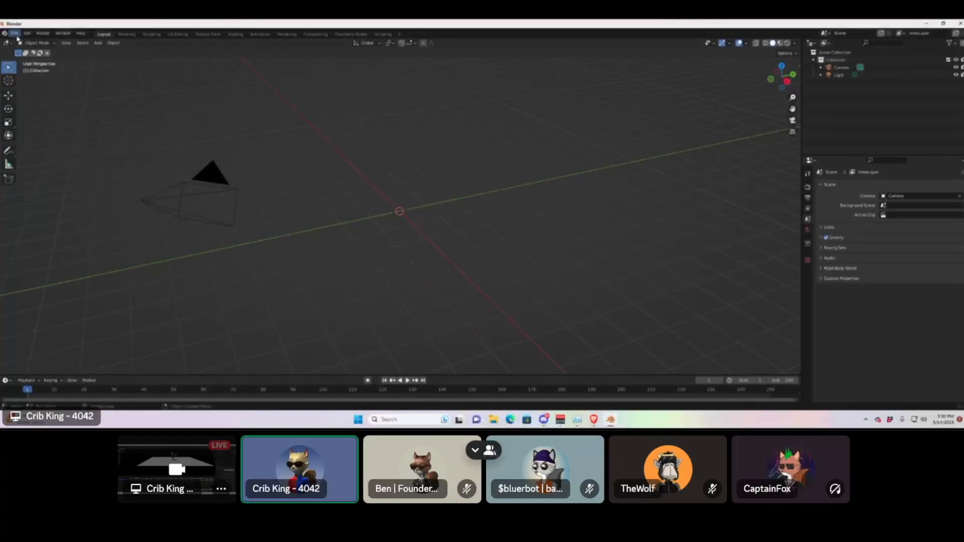
pyautogui.click(15, 34)
pyautogui.moveTo(43, 141)
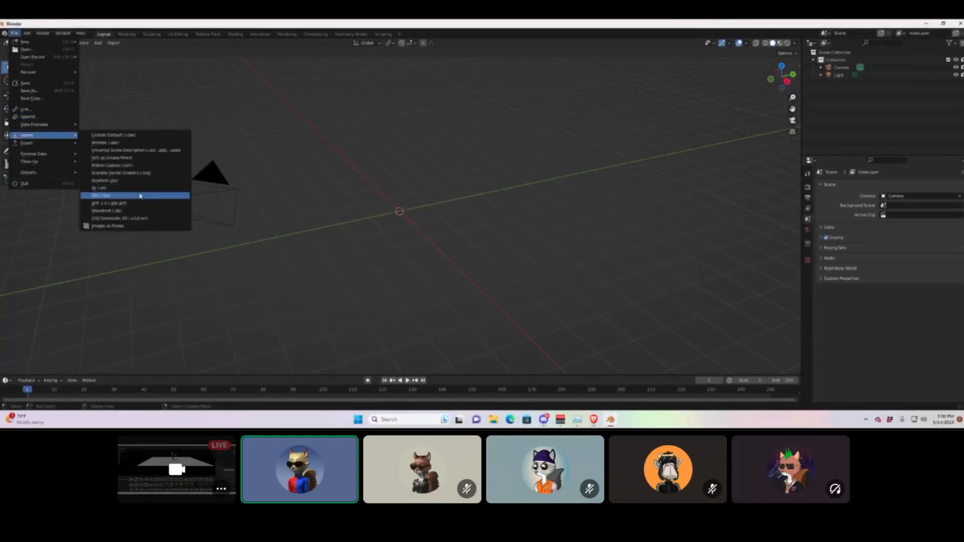
pyautogui.click(142, 195)
pyautogui.scroll(-2, 437, 206)
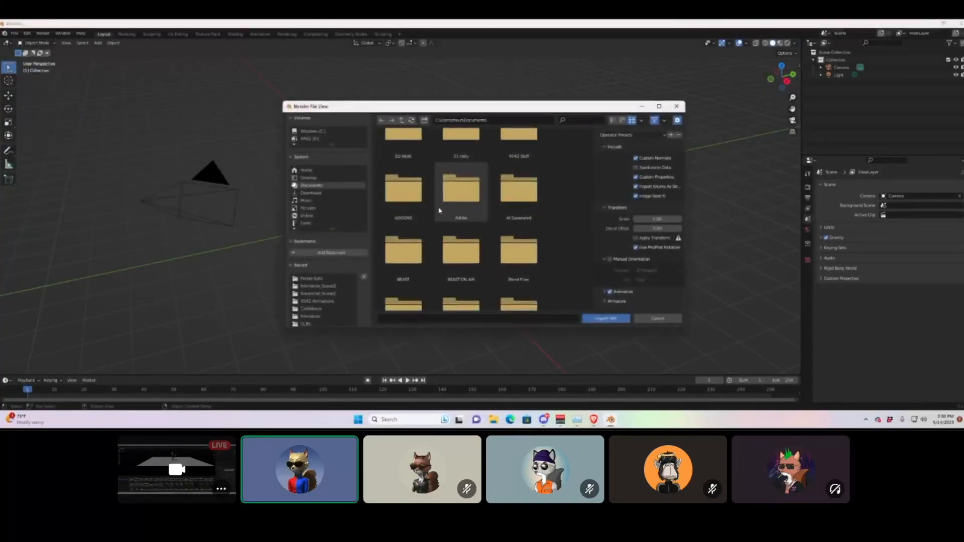
pyautogui.scroll(-3, 566, 206)
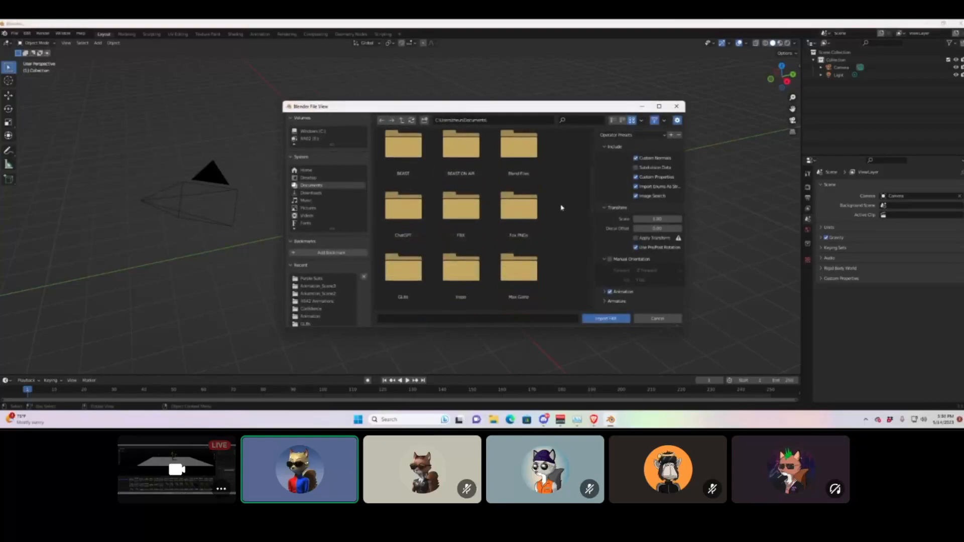
pyautogui.click(476, 206)
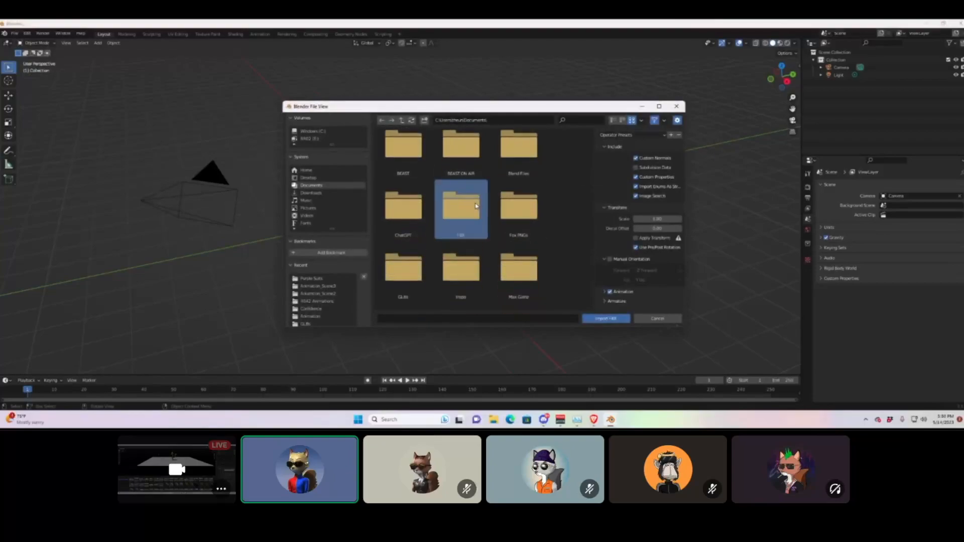
pyautogui.doubleClick(477, 206)
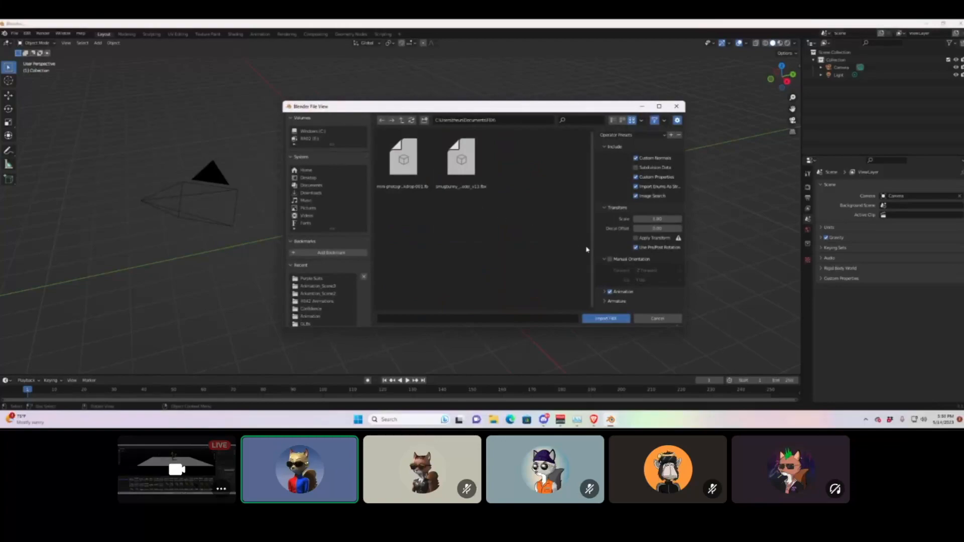
# Browse to the Purple Suits folder on the Desktop and import the Bad Fox #2712 FBX file.
pyautogui.click(309, 177)
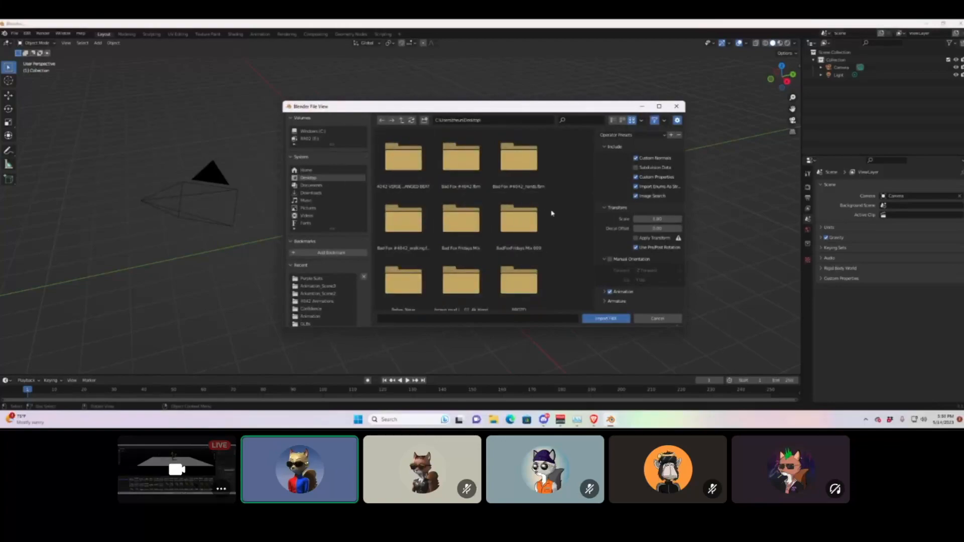
pyautogui.scroll(-2, 499, 206)
pyautogui.scroll(-4, 499, 206)
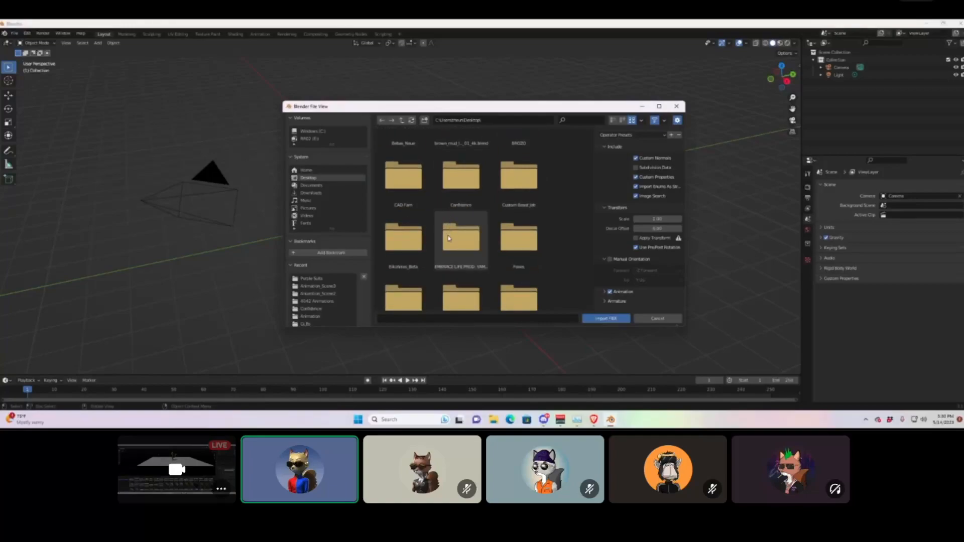
pyautogui.scroll(-1, 450, 239)
pyautogui.scroll(-4, 450, 242)
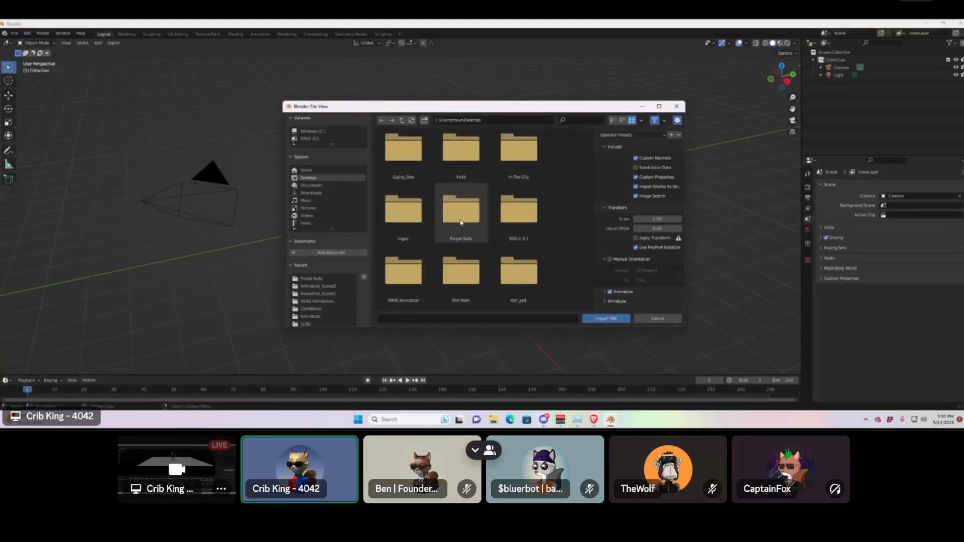
pyautogui.scroll(5, 460, 223)
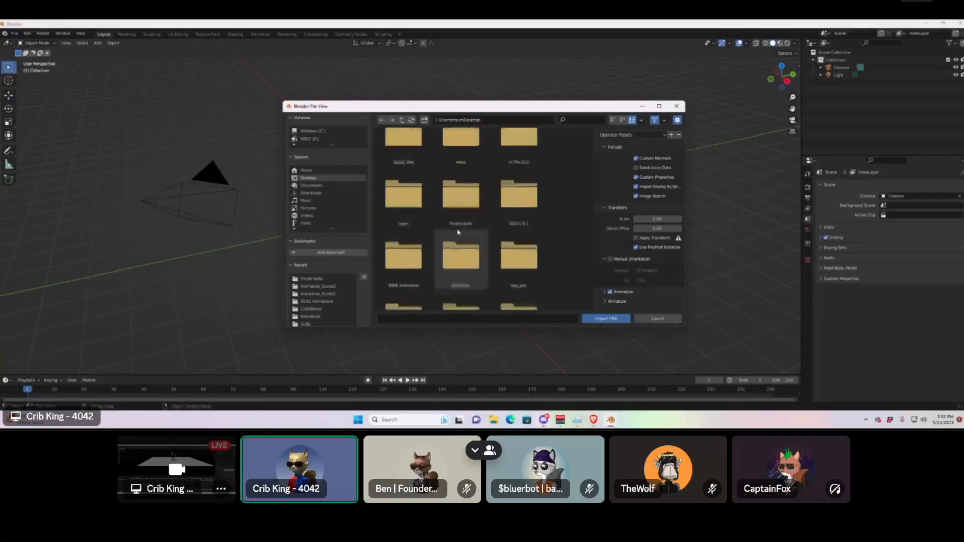
pyautogui.scroll(-5, 482, 229)
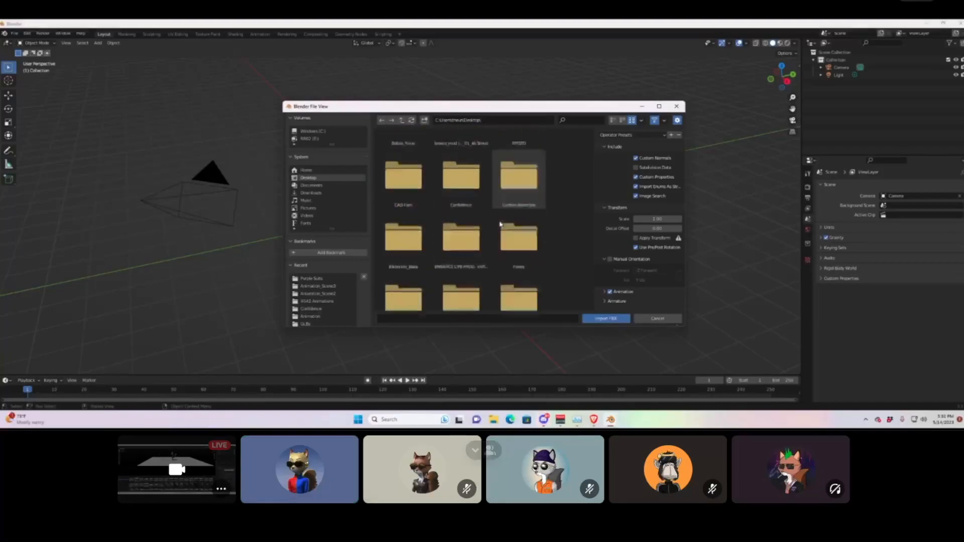
pyautogui.doubleClick(465, 258)
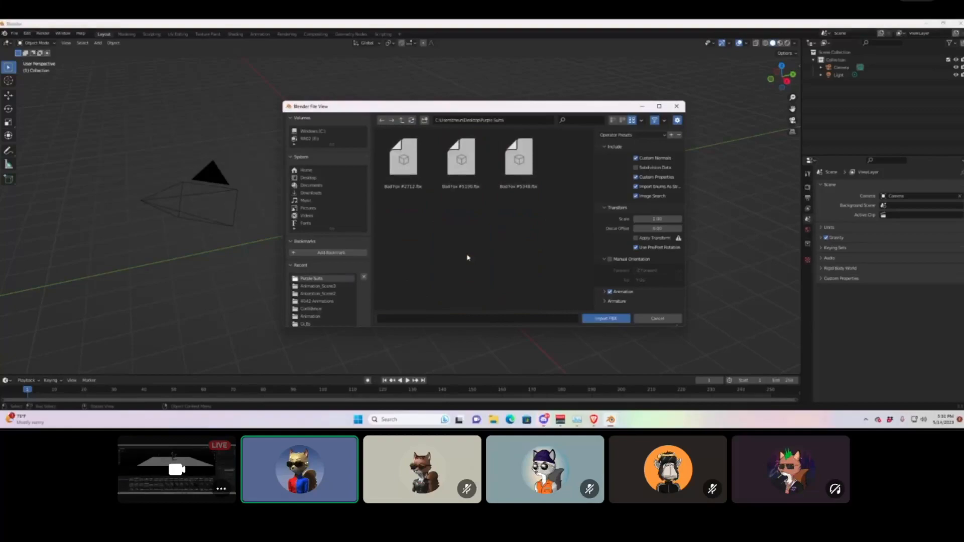
pyautogui.doubleClick(399, 160)
# Delete the long diagonal prop behind the imported character's back.
pyautogui.scroll(14, 381, 201)
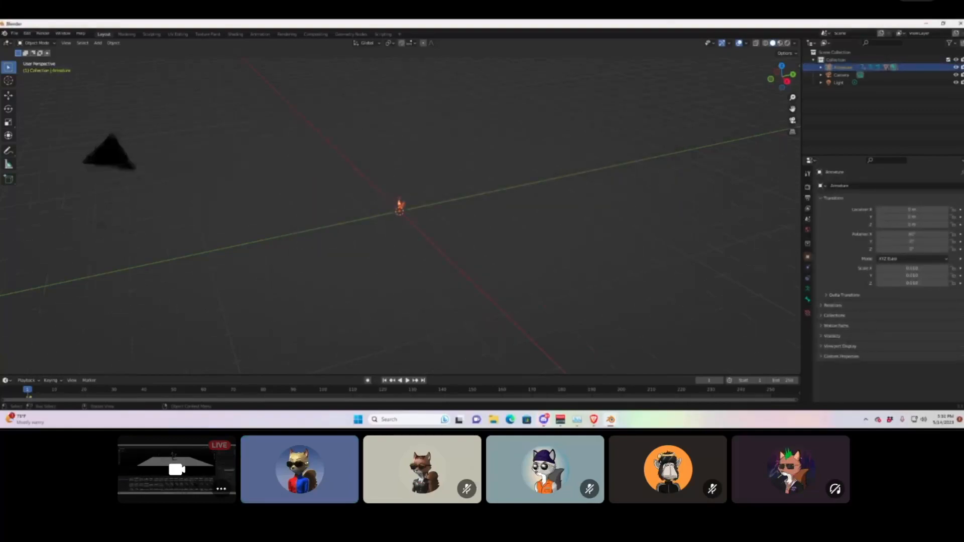
pyautogui.moveTo(387, 143)
pyautogui.mouseDown(button='middle')
pyautogui.moveTo(441, 148)
pyautogui.moveTo(445, 135)
pyautogui.moveTo(424, 159)
pyautogui.moveTo(374, 153)
pyautogui.mouseUp(button='middle')
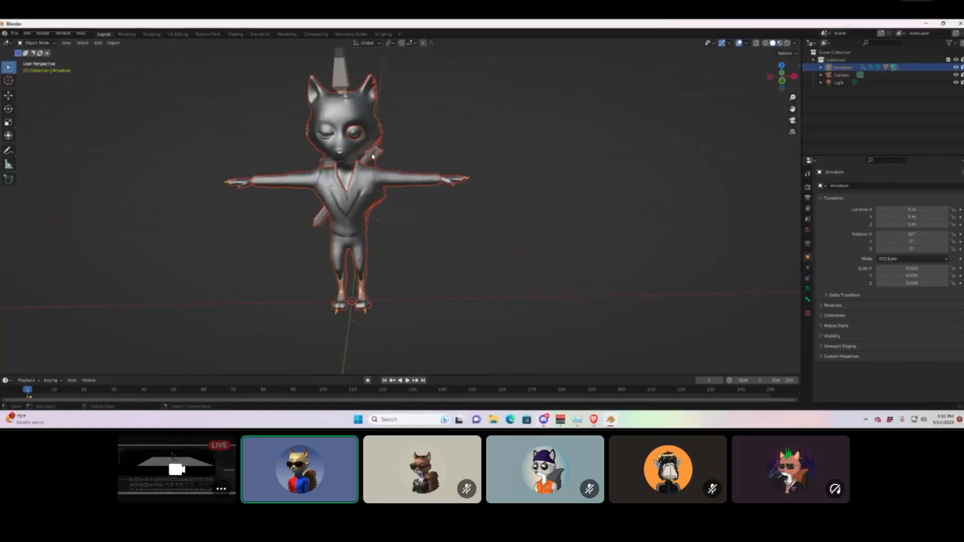
pyautogui.click(372, 157)
pyautogui.press('x')
pyautogui.click(372, 157)
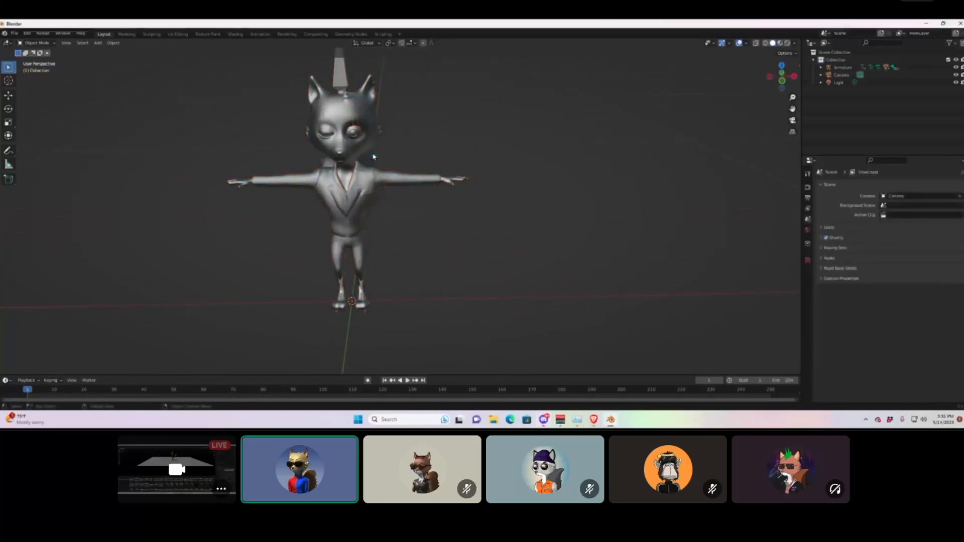
# Add a mesh plane as the ground under the character's feet.
pyautogui.moveTo(613, 179); pyautogui.dragTo(588, 177, button='middle')
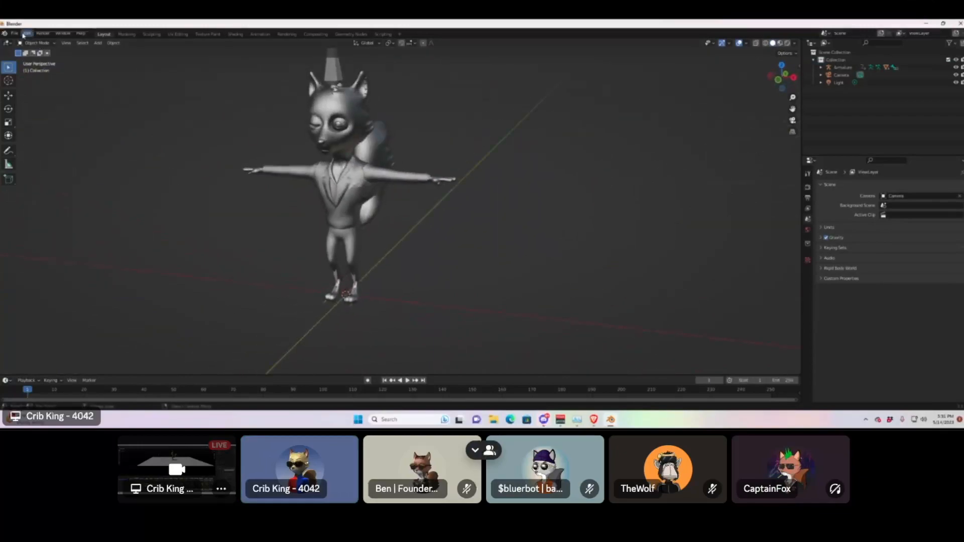
pyautogui.click(14, 33)
pyautogui.moveTo(41, 136)
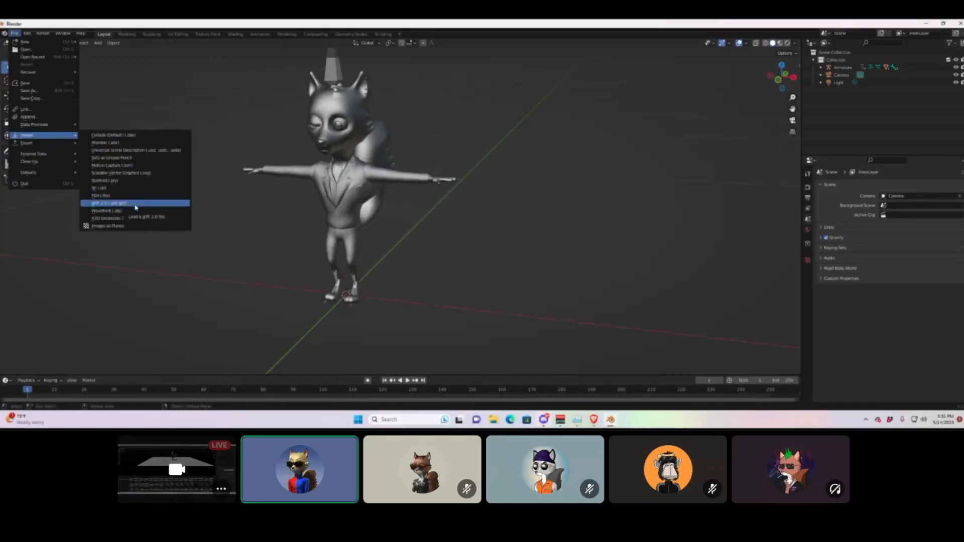
pyautogui.click(98, 44)
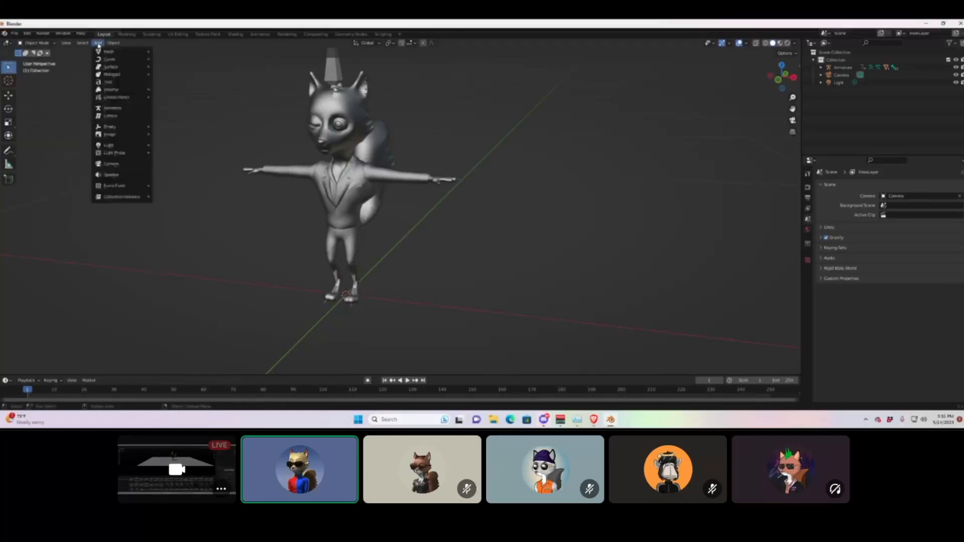
pyautogui.click(100, 44)
pyautogui.moveTo(113, 52)
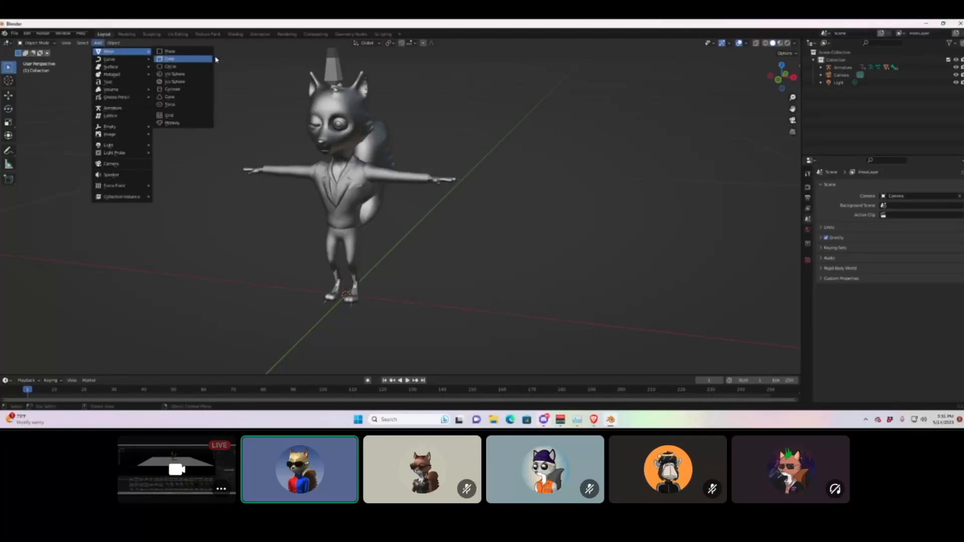
pyautogui.click(170, 51)
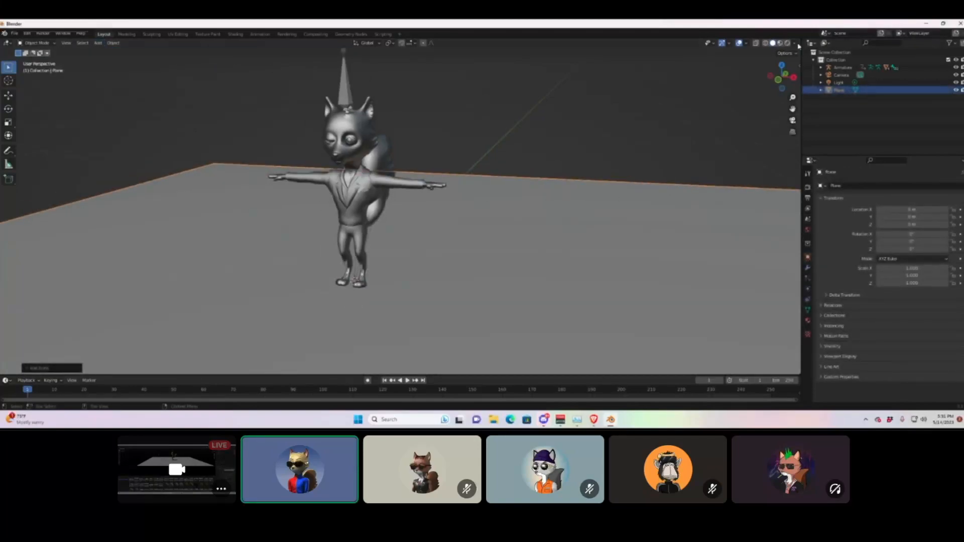
# Show the viewport with rendered shading and set the render engine to Cycles.
pyautogui.click(787, 44)
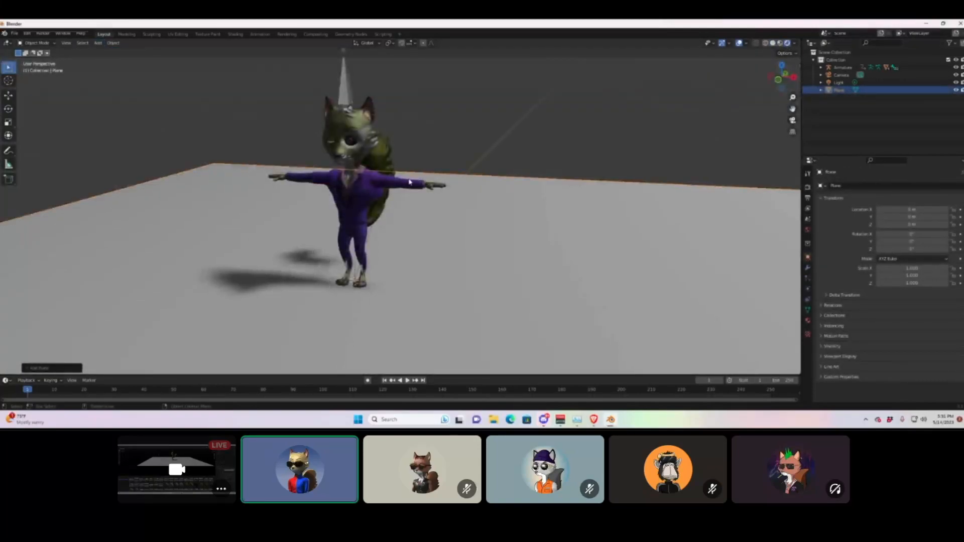
pyautogui.click(808, 188)
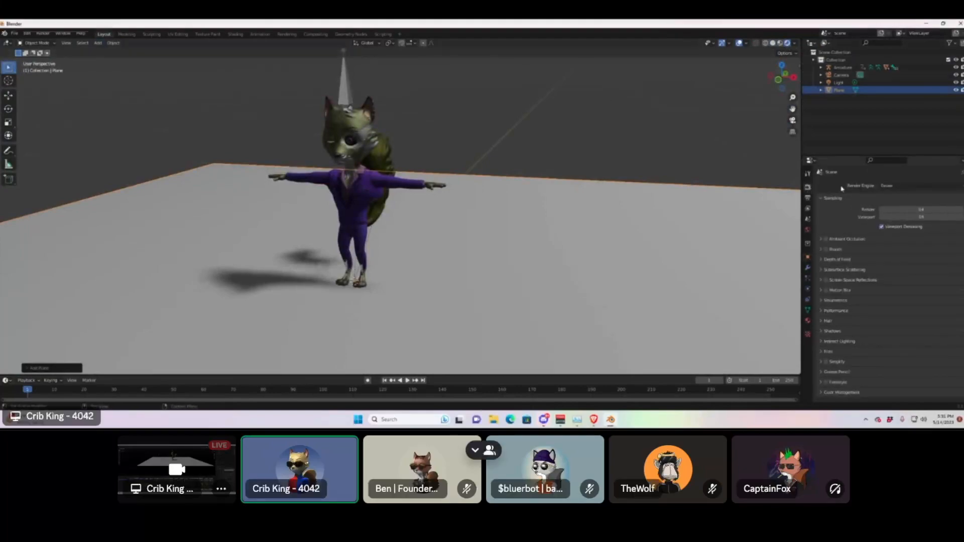
pyautogui.click(924, 186)
pyautogui.click(903, 212)
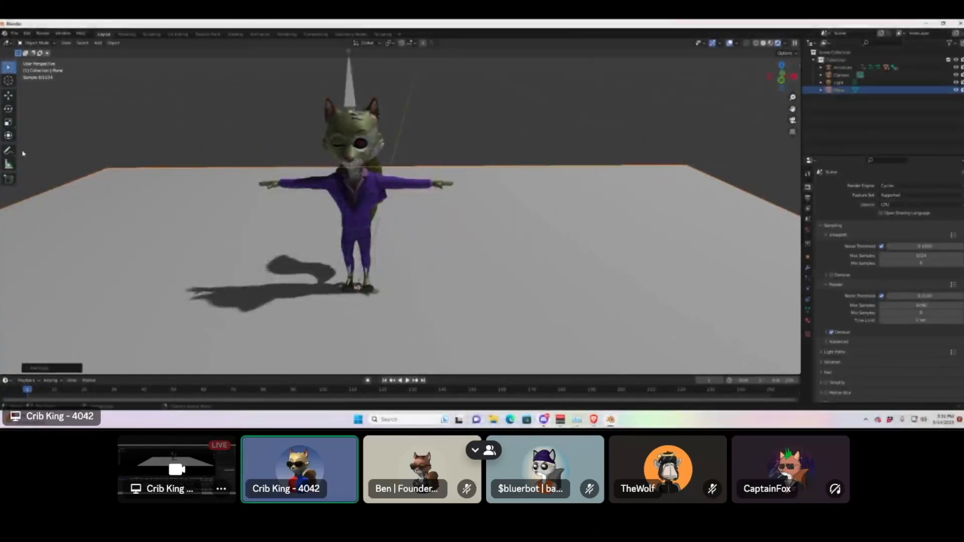
# Bring the scene's light closer to the character by moving it along the X axis and lowering it along Z.
pyautogui.scroll(-10, 593, 140)
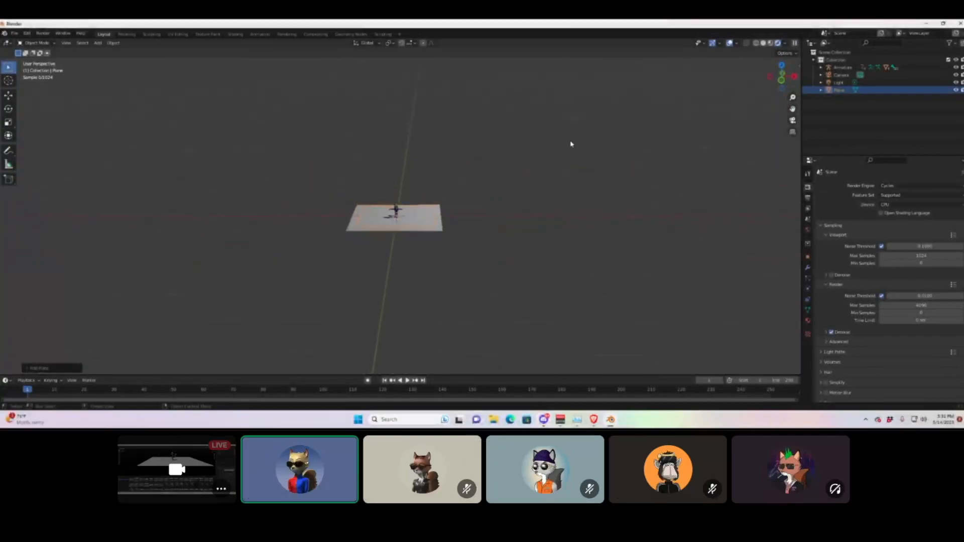
pyautogui.click(428, 168)
pyautogui.press('g')
pyautogui.press('x')
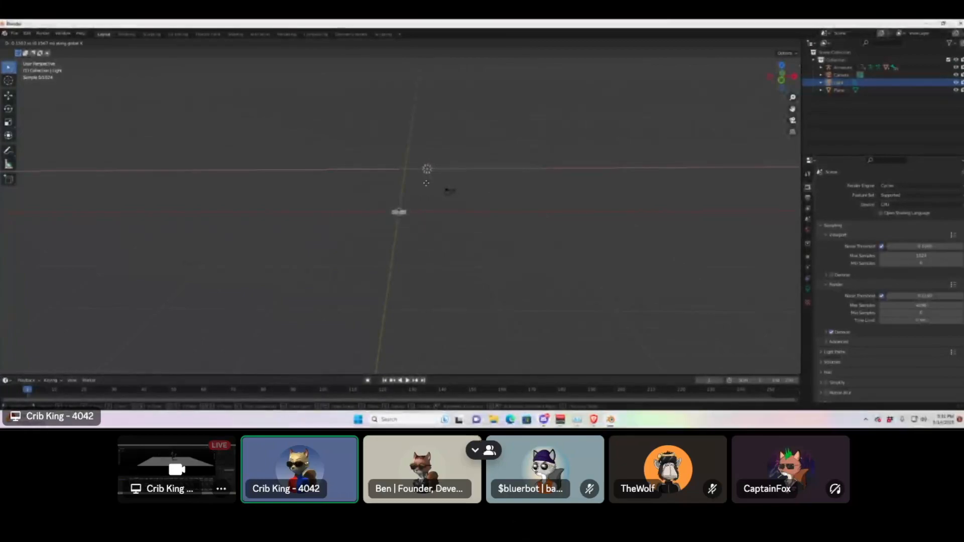
pyautogui.click(405, 204)
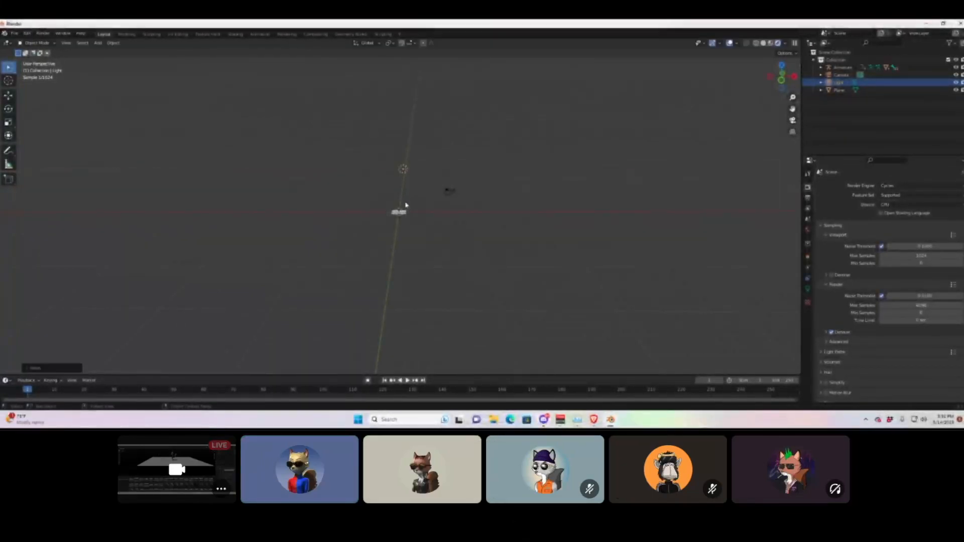
pyautogui.press('g')
pyautogui.press('z')
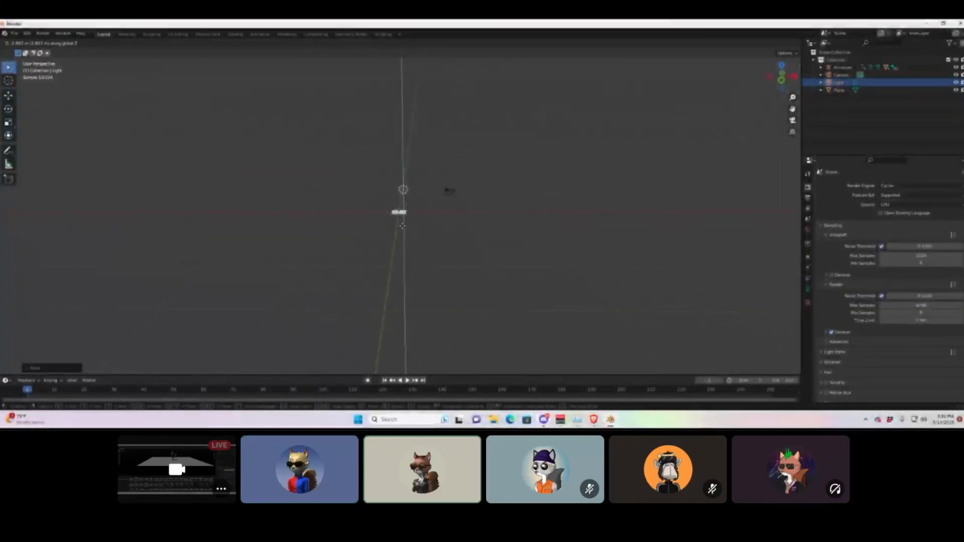
pyautogui.click(405, 201)
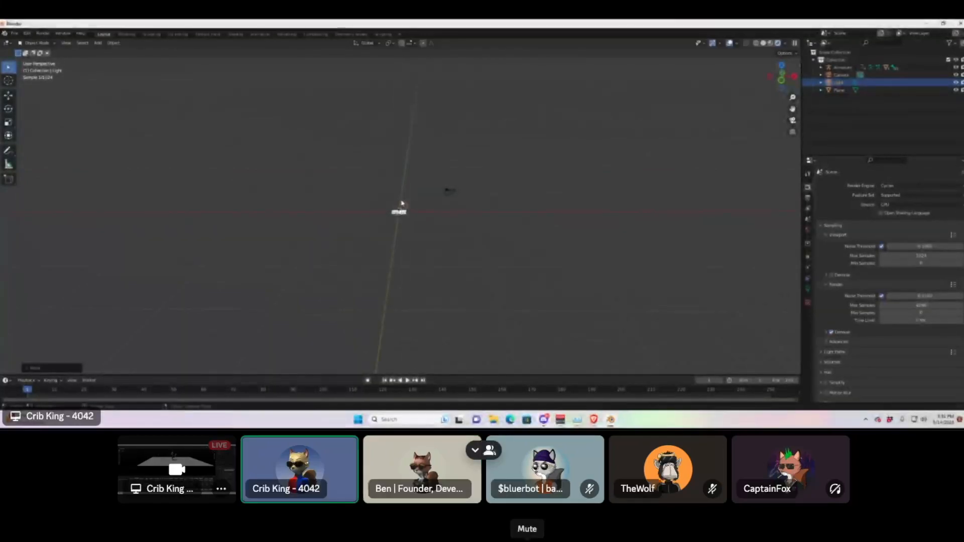
# Line the light up with the character along the X axis and lower it along Z to body height.
pyautogui.scroll(6, 408, 185)
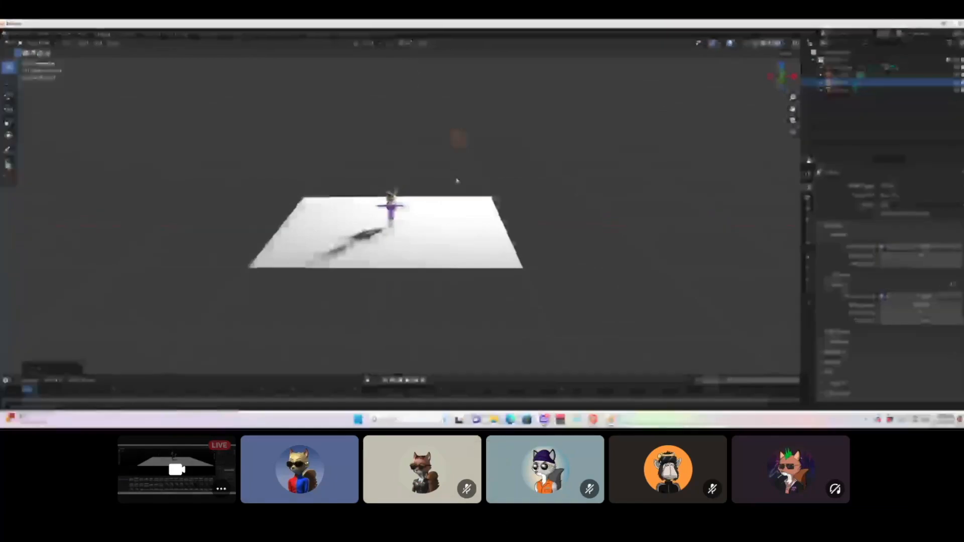
pyautogui.press('g')
pyautogui.press('x')
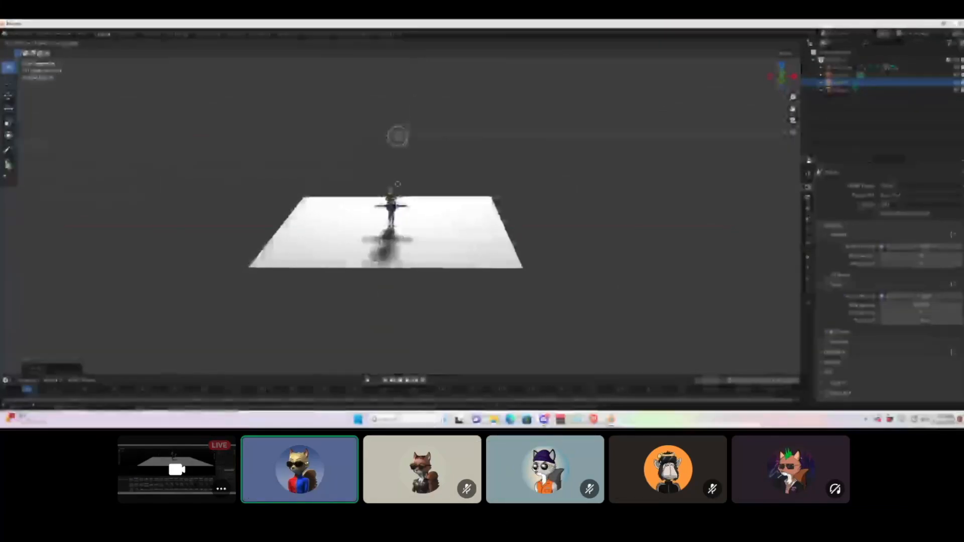
pyautogui.press('Return')
pyautogui.press('g')
pyautogui.press('z')
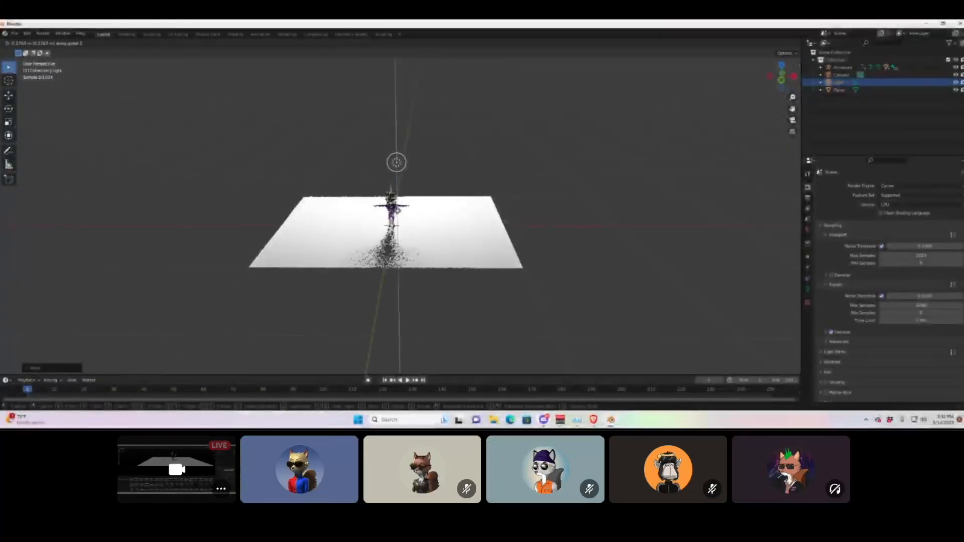
pyautogui.click(395, 236)
pyautogui.moveTo(395, 236); pyautogui.dragTo(393, 206, button='middle')
pyautogui.scroll(10, 398, 209)
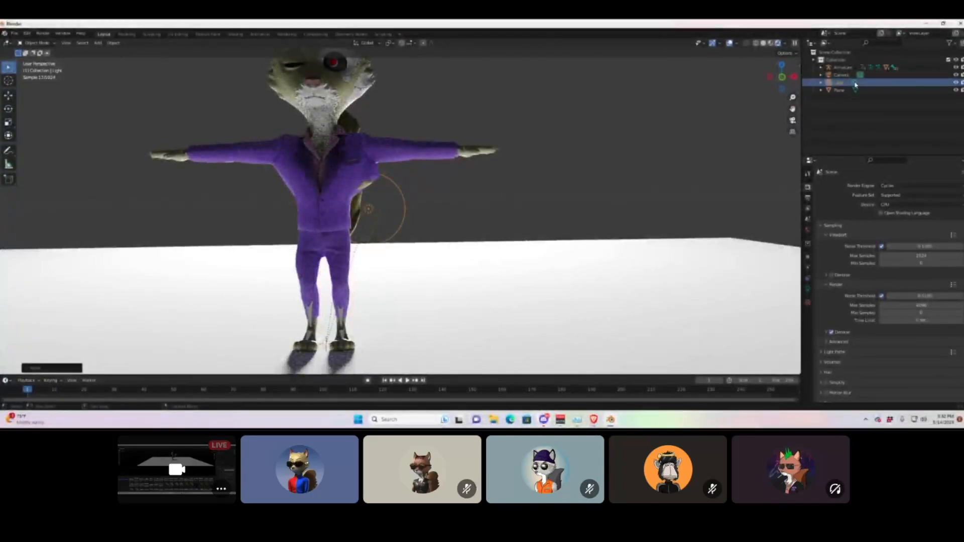
# Change the light's type to Spot and rotate it around the global X axis.
pyautogui.click(857, 84)
pyautogui.click(913, 219)
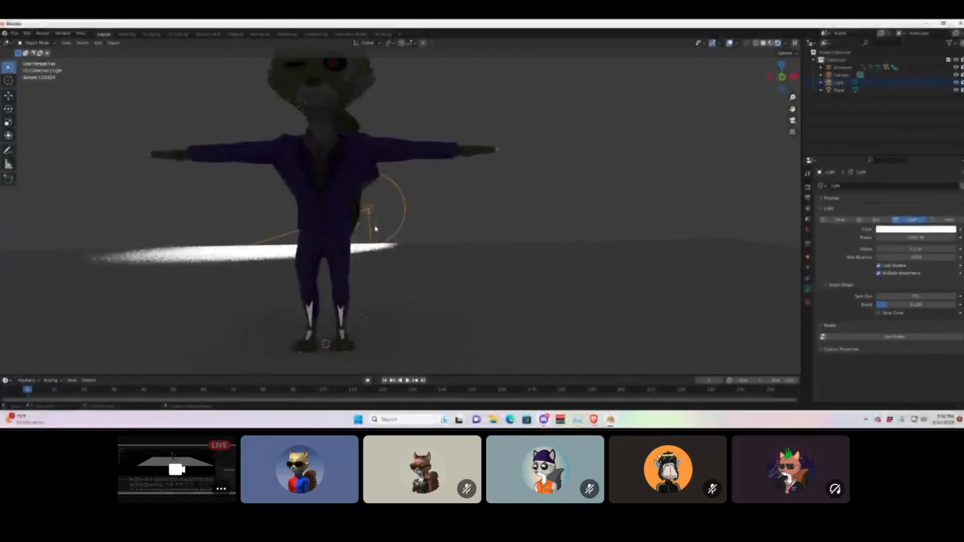
pyautogui.press('r')
pyautogui.press('x')
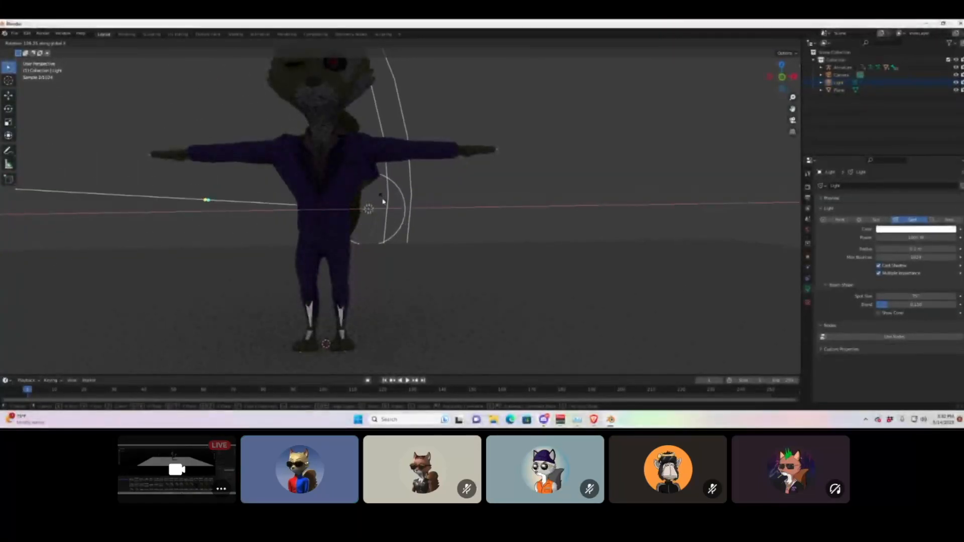
pyautogui.click(384, 200)
# Rotate the spot light around the global Z axis to aim it forward past the character across the ground plane.
pyautogui.press('r')
pyautogui.press('z')
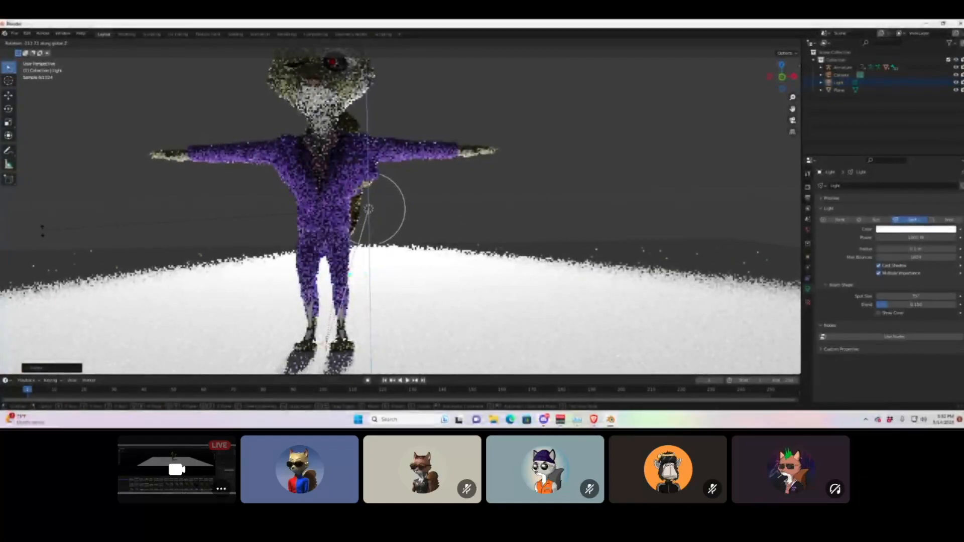
pyautogui.click(344, 241)
pyautogui.scroll(-4, 381, 246)
pyautogui.scroll(-3, 380, 246)
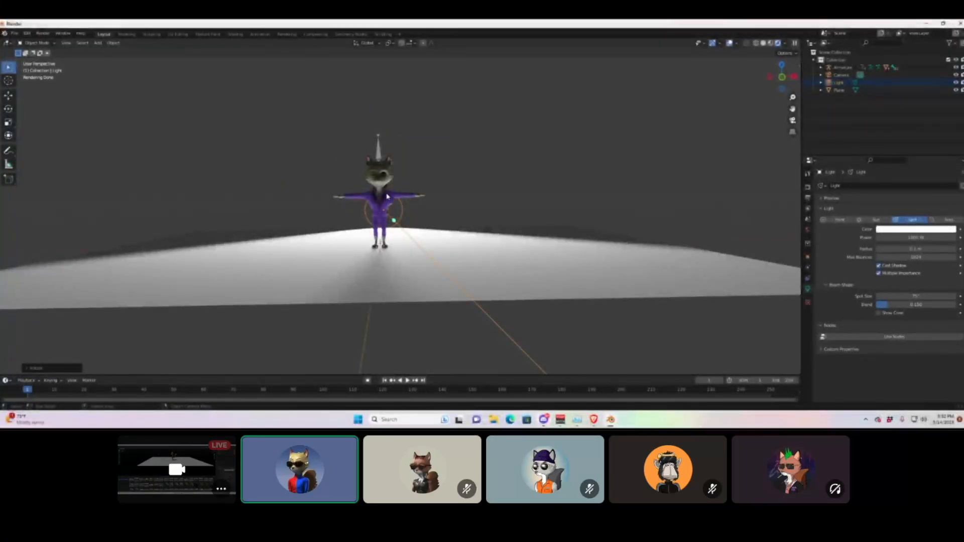
pyautogui.scroll(3, 391, 203)
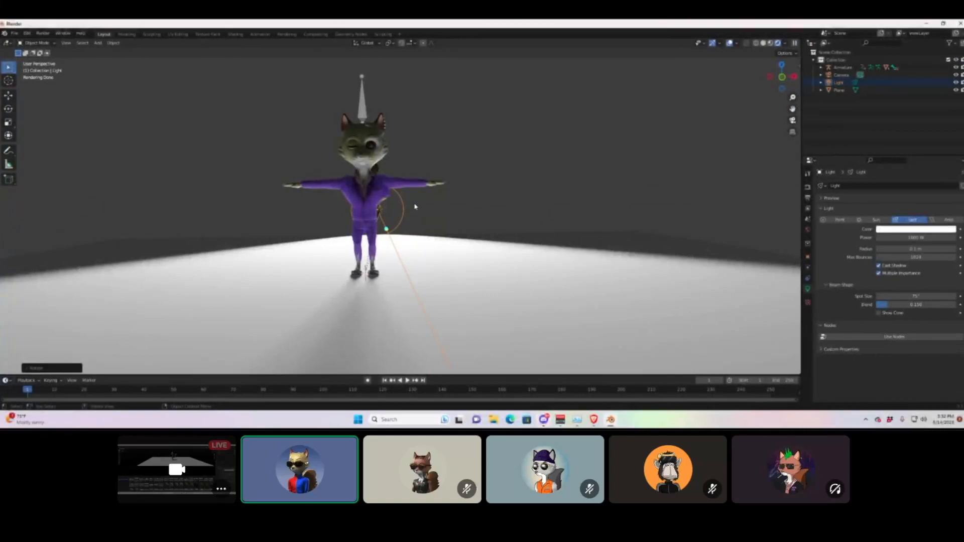
pyautogui.press('r')
pyautogui.press('z')
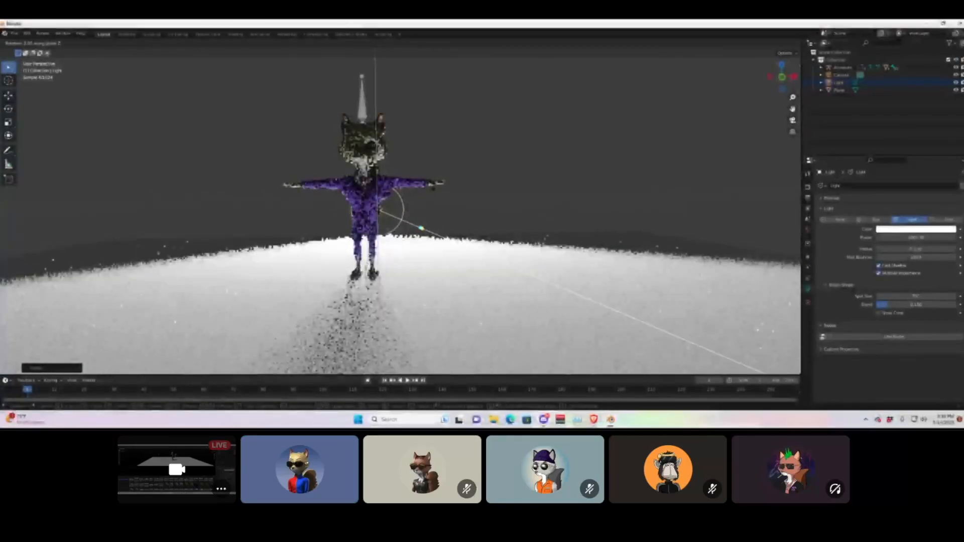
pyautogui.click(439, 190)
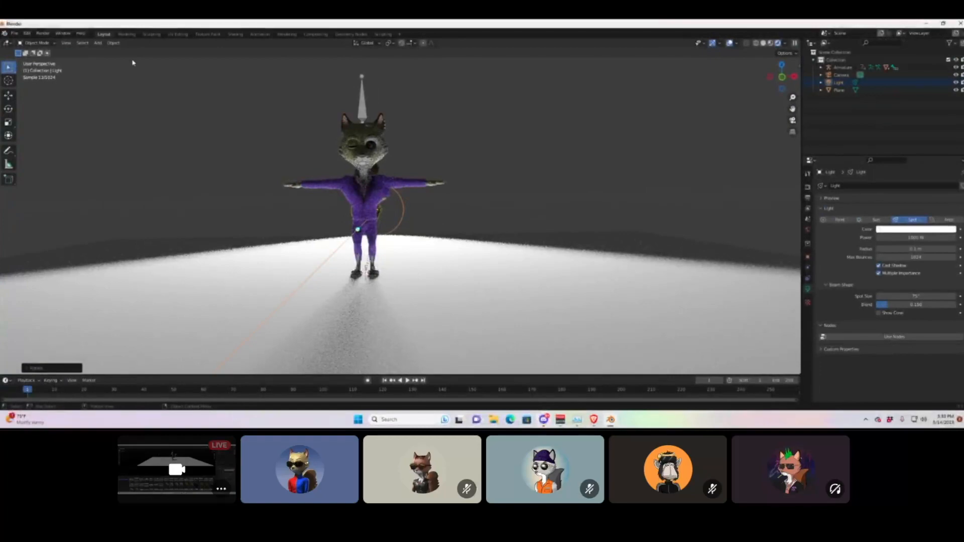
# Add a point light and move it along the Y axis to the front of the character.
pyautogui.click(98, 42)
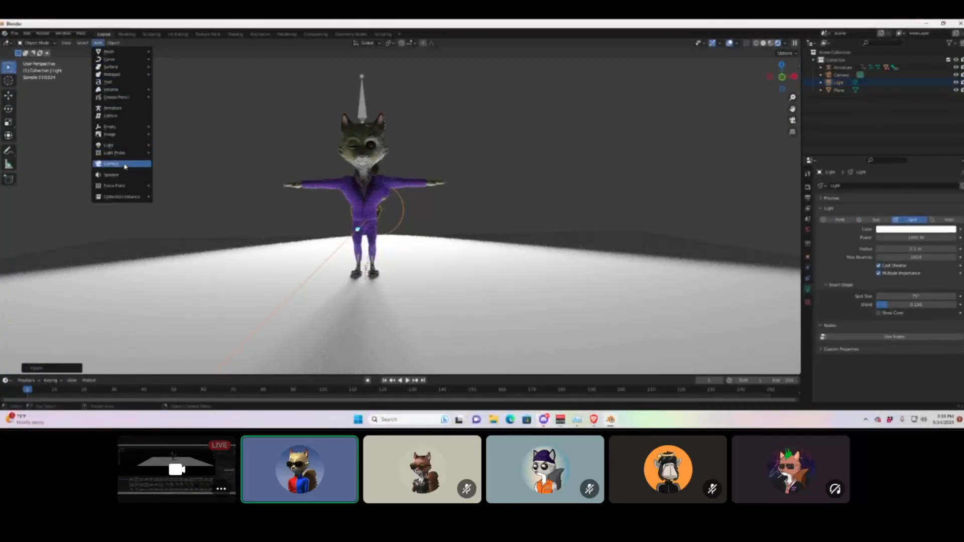
pyautogui.moveTo(131, 146)
pyautogui.click(200, 145)
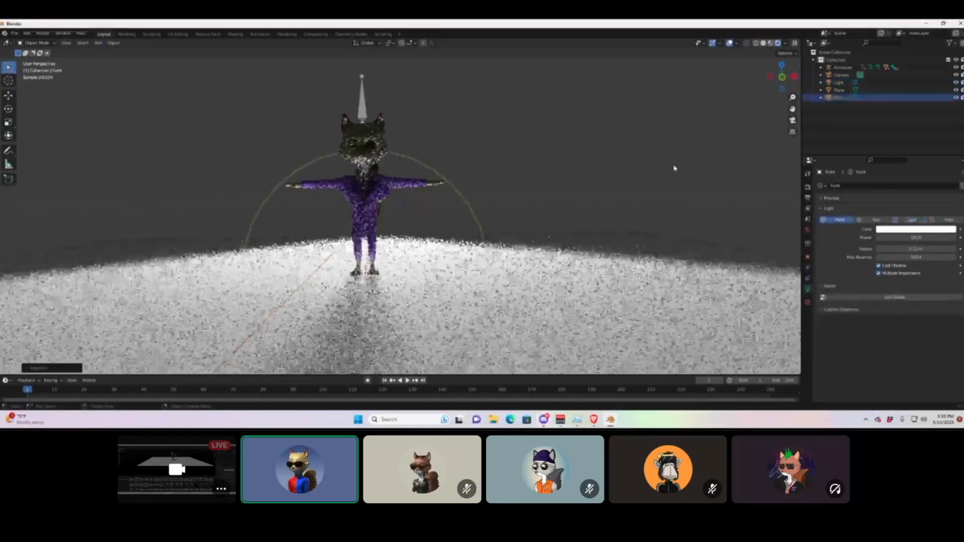
pyautogui.press('g')
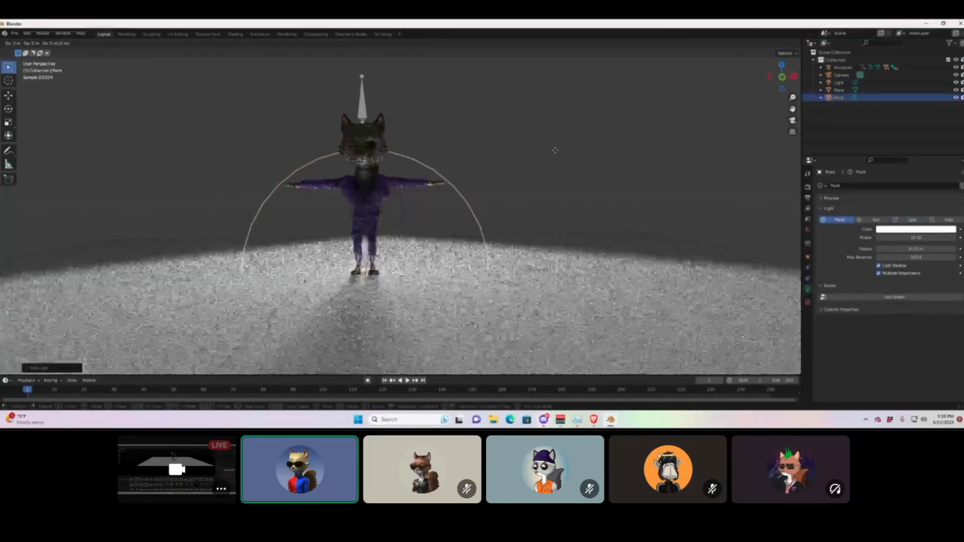
pyautogui.press('y')
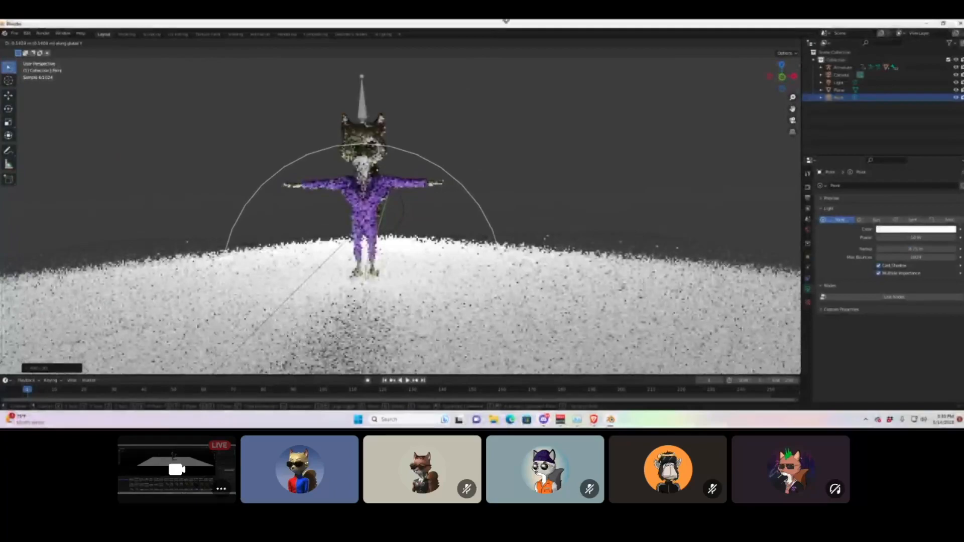
pyautogui.click(536, 287)
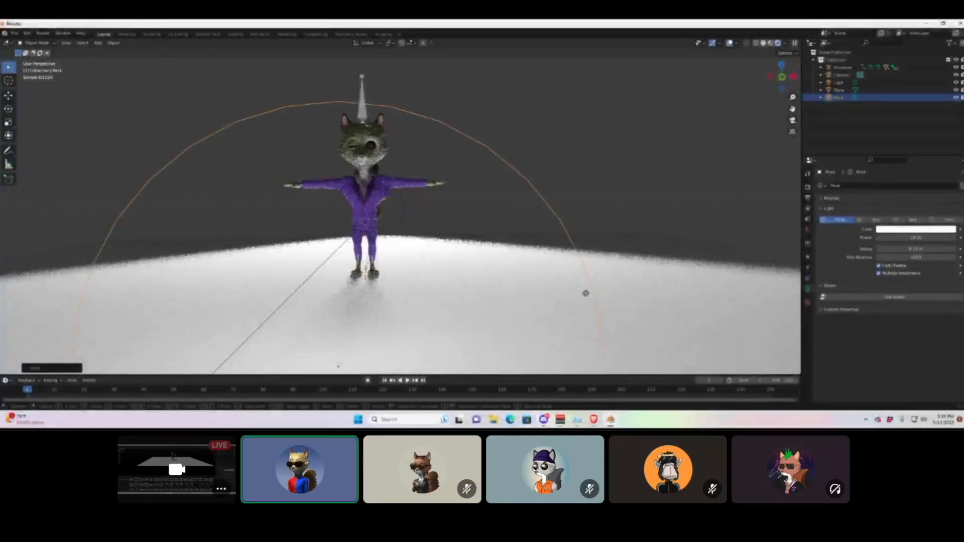
# Raise the point light along the Z axis to the character's head height and reduce its radius to 0.1 m.
pyautogui.press('g')
pyautogui.press('z')
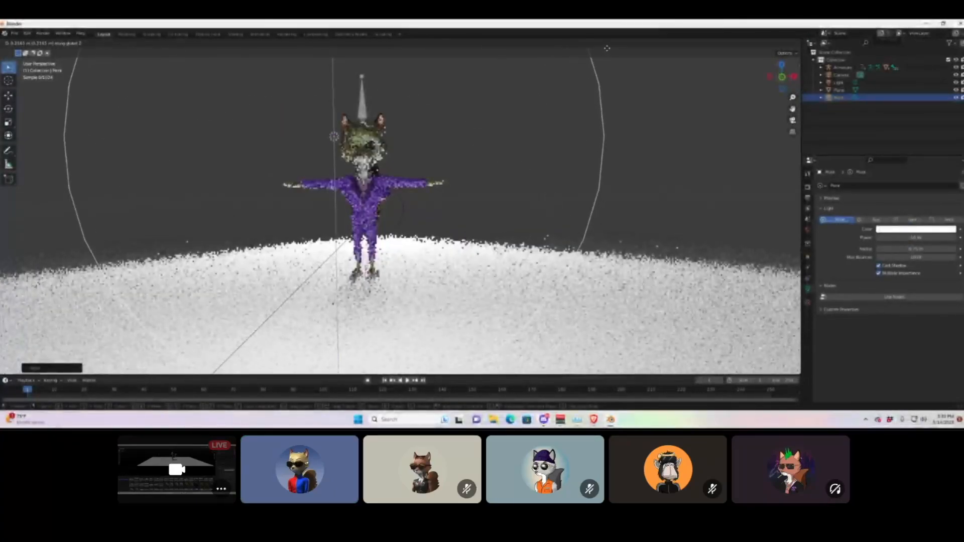
pyautogui.click(607, 372)
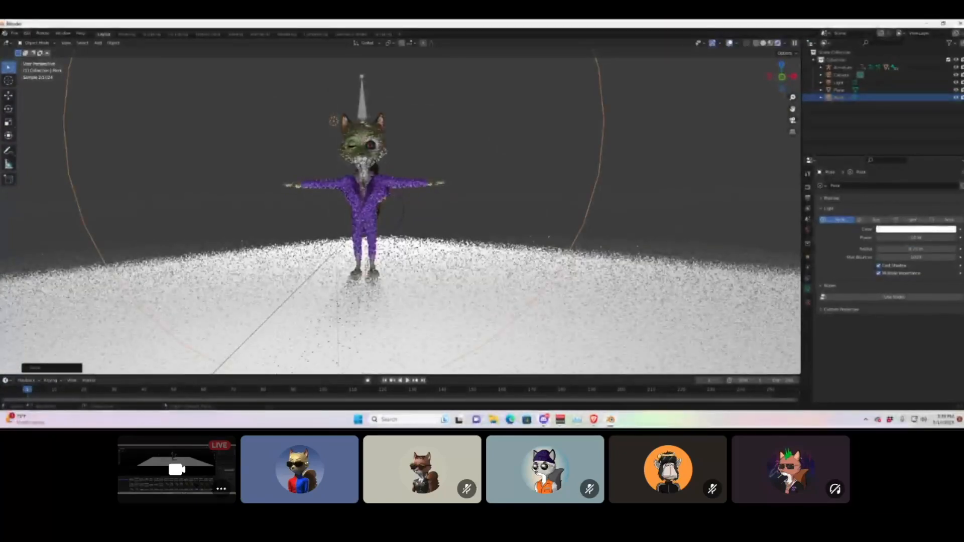
pyautogui.moveTo(904, 248); pyautogui.dragTo(875, 249)
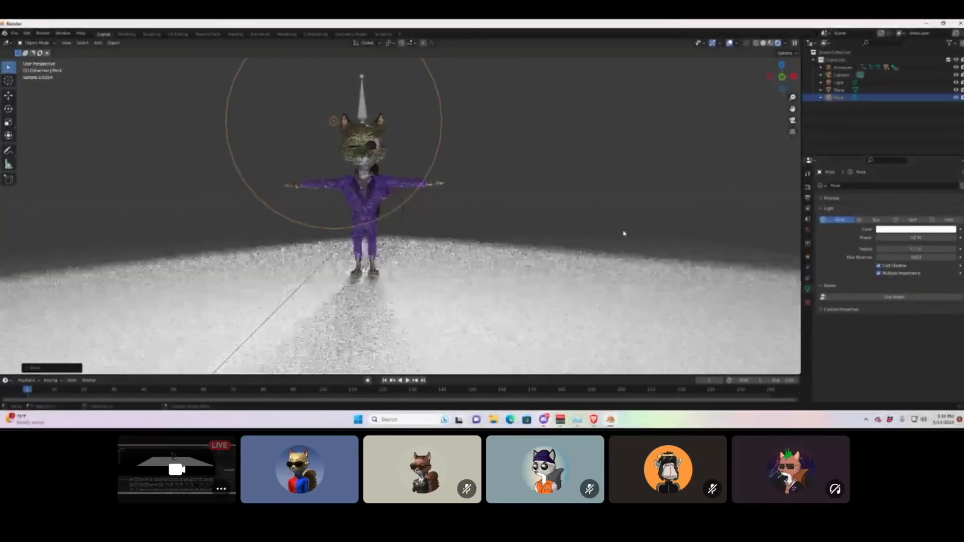
# Move the point light along the Y axis closer to the character and increase its power.
pyautogui.moveTo(499, 191); pyautogui.dragTo(541, 201, button='middle')
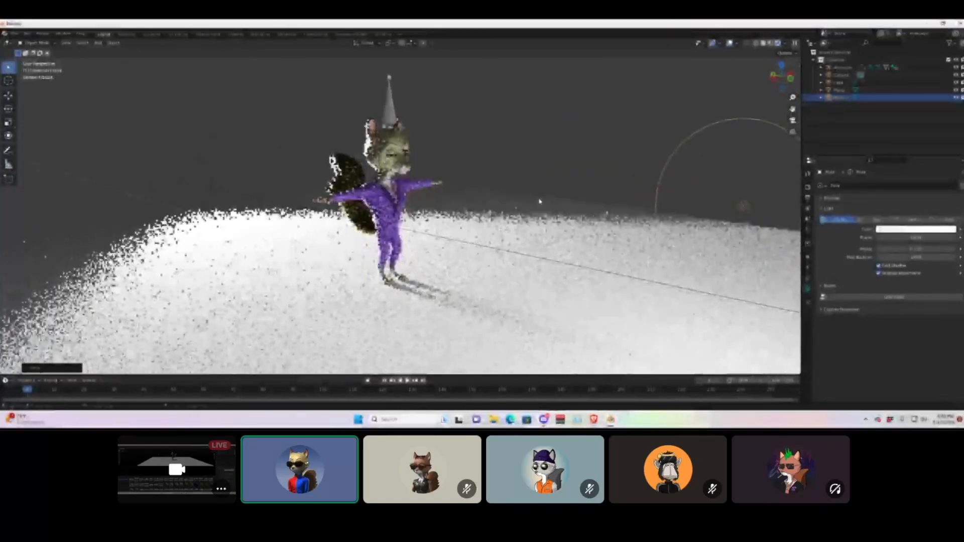
pyautogui.press('g')
pyautogui.press('y')
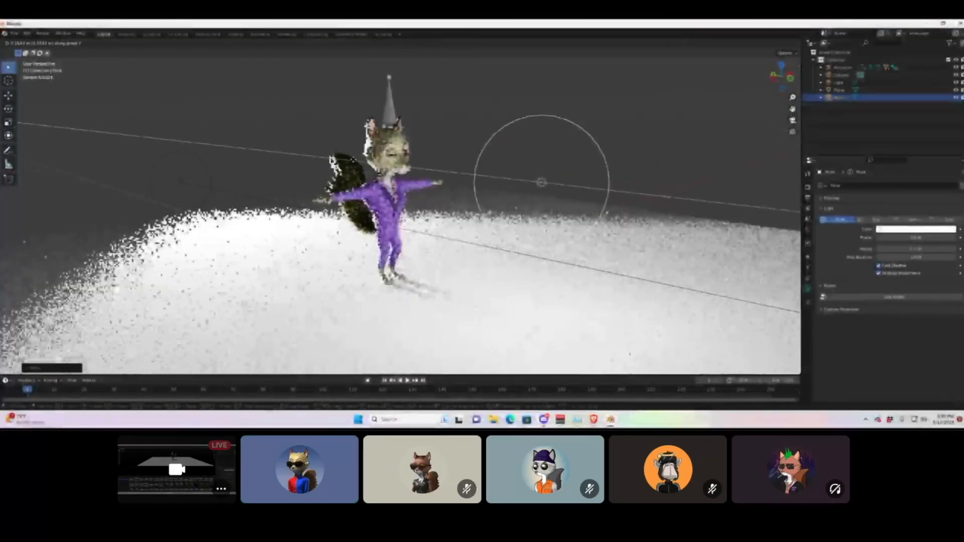
pyautogui.click(258, 135)
pyautogui.moveTo(589, 164); pyautogui.dragTo(532, 157, button='middle')
pyautogui.moveTo(921, 237); pyautogui.dragTo(907, 238)
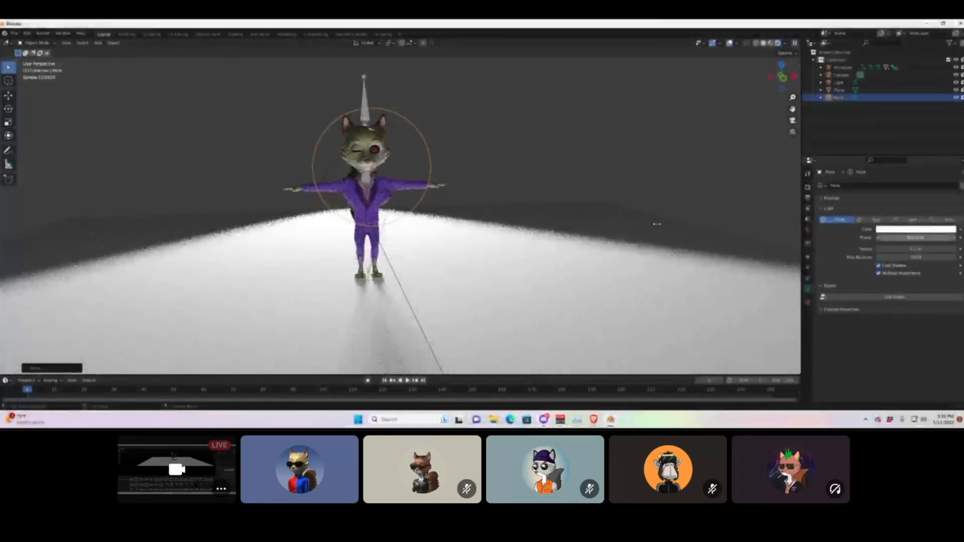
# Inspect the lit character up close and switch the viewport shading to Material Preview.
pyautogui.scroll(3, 380, 125)
pyautogui.scroll(2, 380, 125)
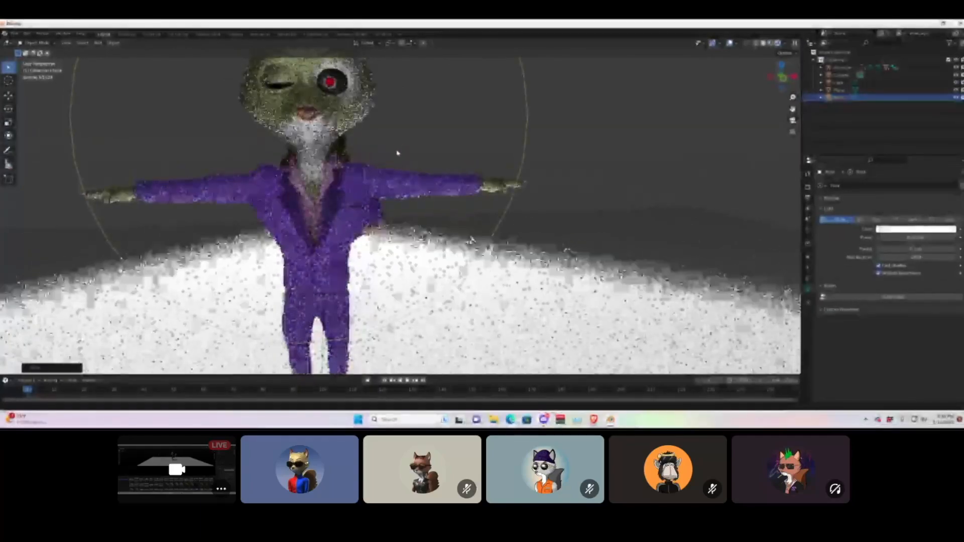
pyautogui.scroll(-4, 519, 138)
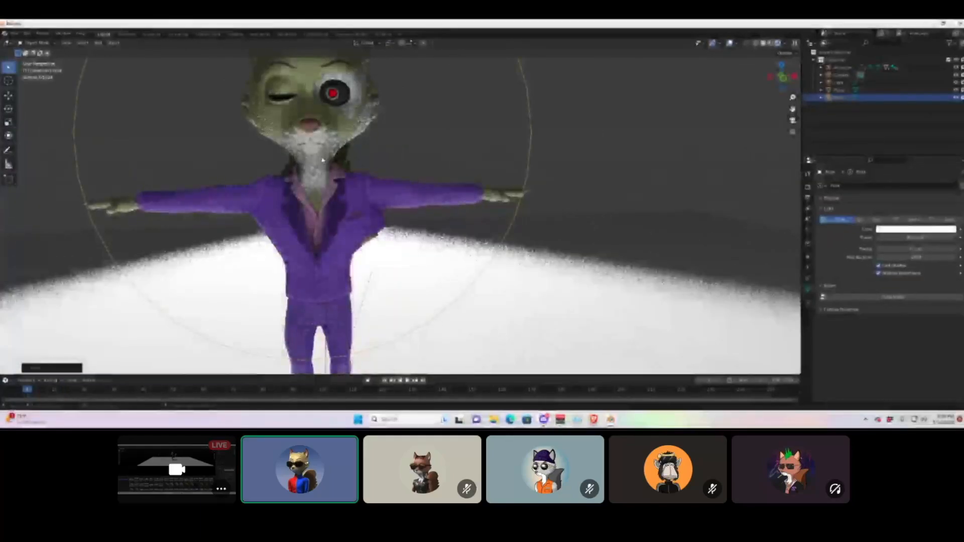
pyautogui.moveTo(357, 169); pyautogui.dragTo(354, 164, button='middle')
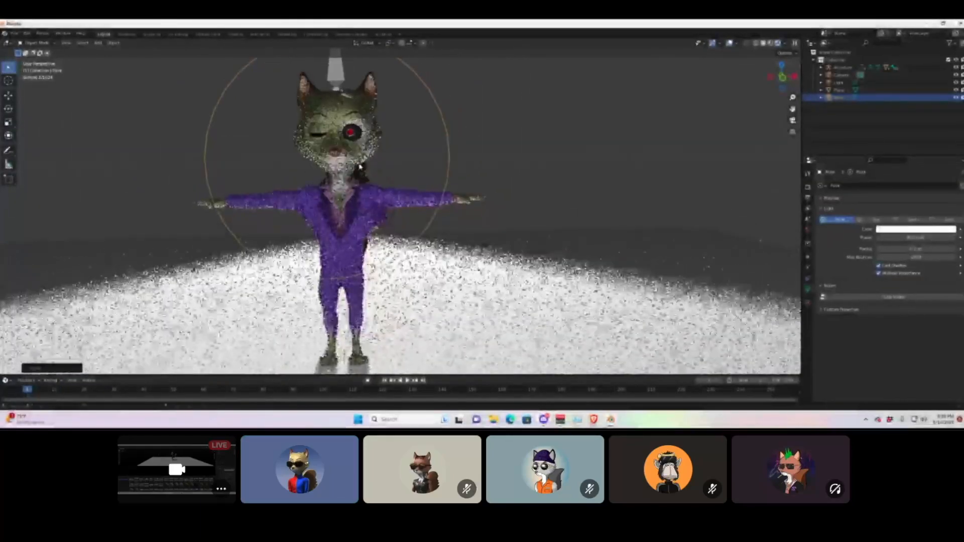
pyautogui.click(771, 43)
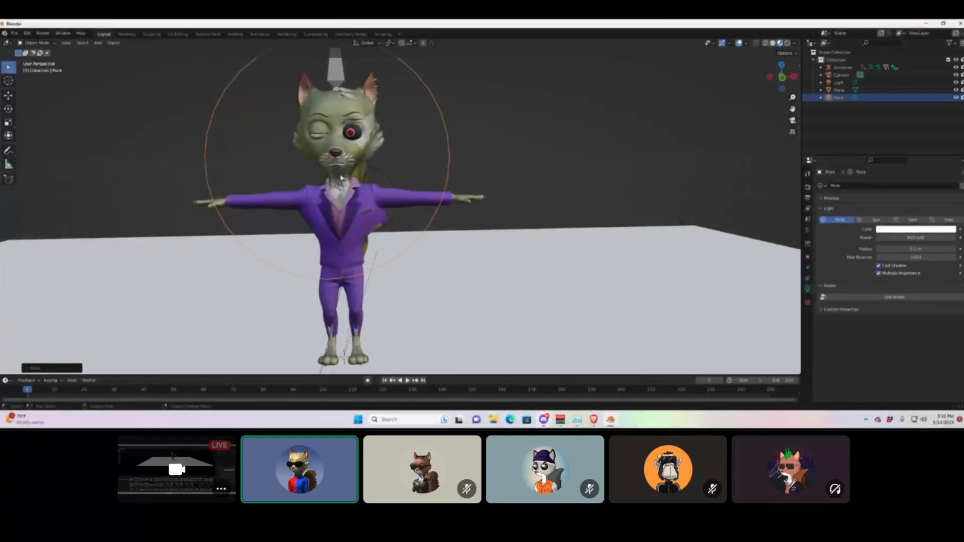
# Put the character's armature into Pose Mode and enable X-ray so its bones show through the mesh.
pyautogui.click(336, 64)
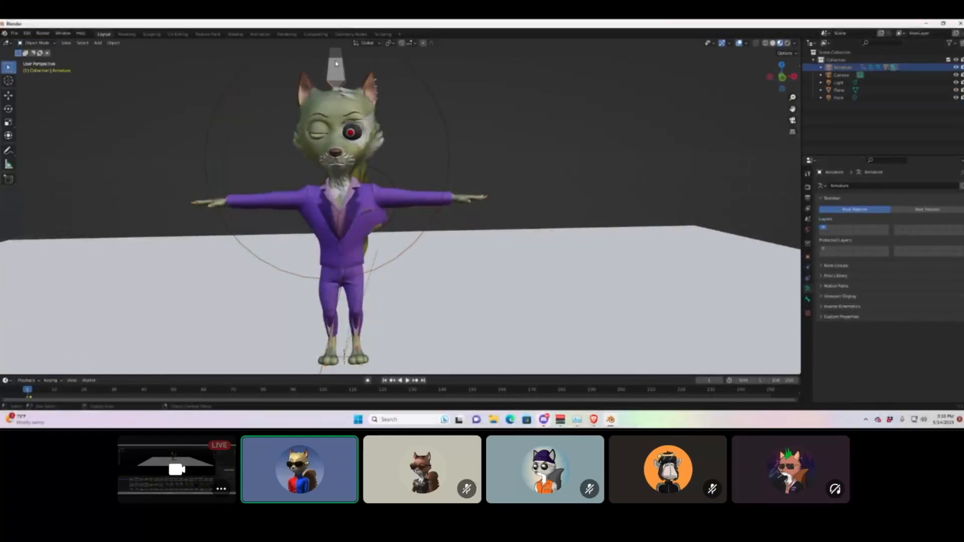
pyautogui.click(40, 43)
pyautogui.click(39, 68)
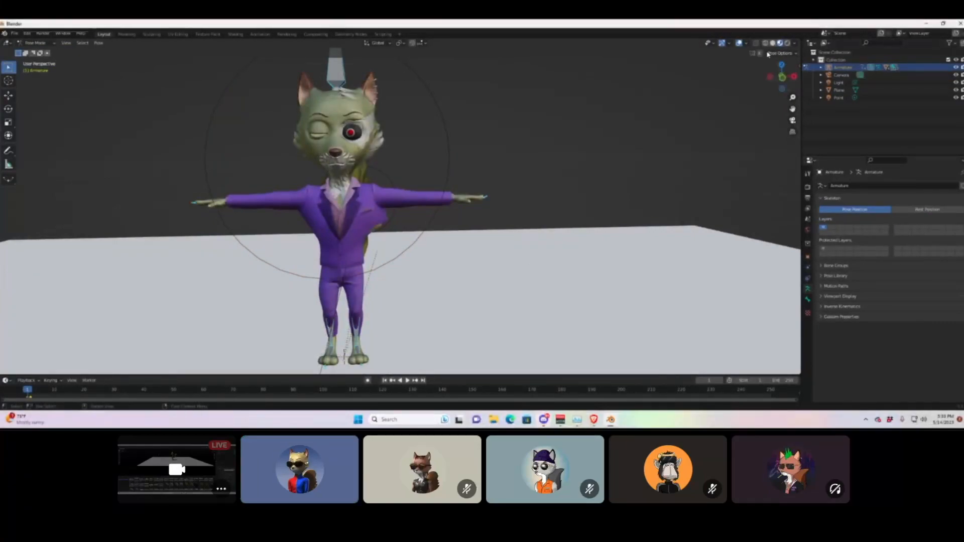
pyautogui.click(756, 44)
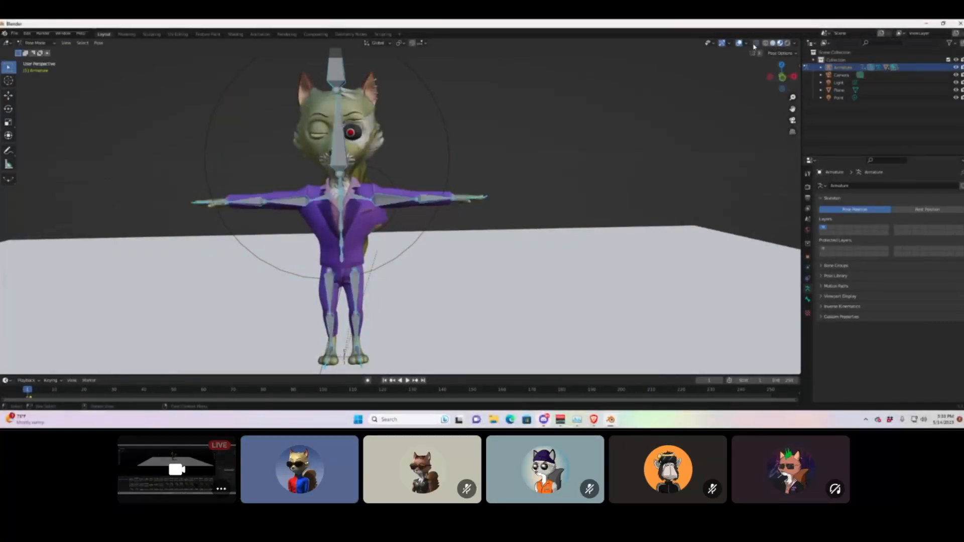
# Rotate the left and right upper arm bones down from the T-pose to the character's sides.
pyautogui.click(383, 203)
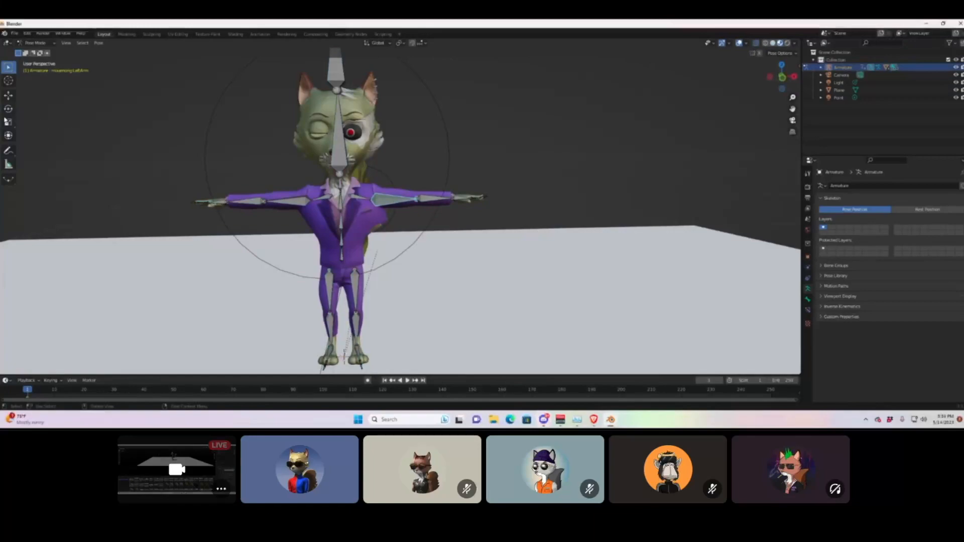
pyautogui.click(8, 109)
pyautogui.moveTo(390, 184); pyautogui.dragTo(400, 242)
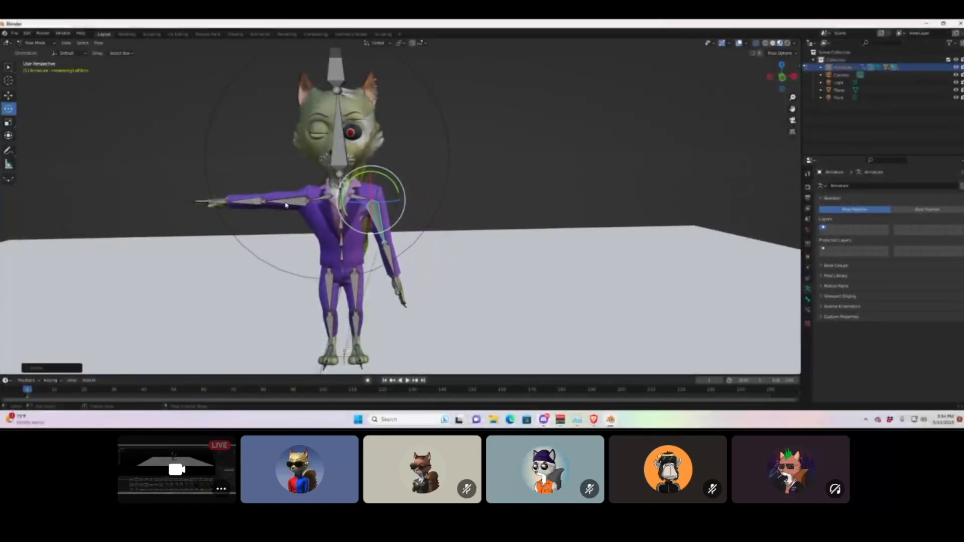
pyautogui.click(292, 204)
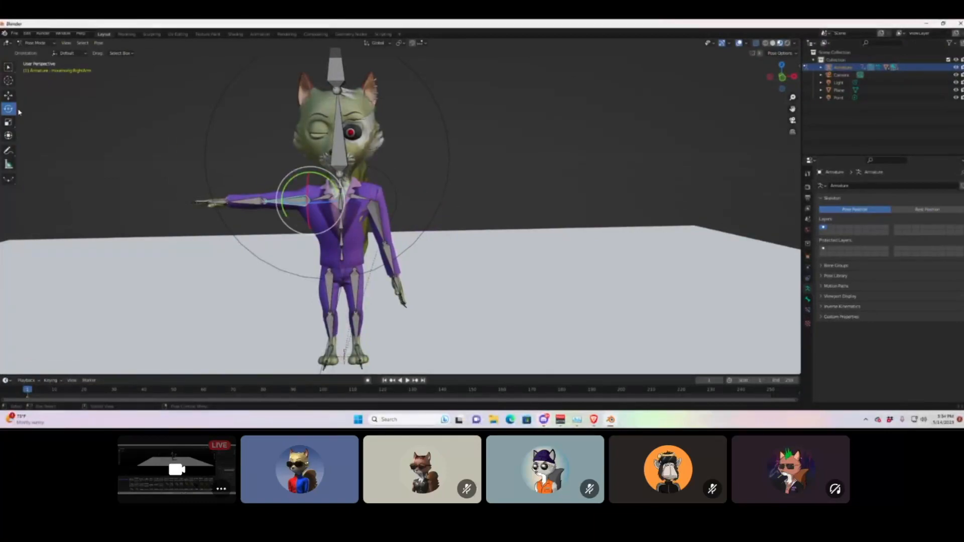
pyautogui.moveTo(290, 187); pyautogui.dragTo(282, 229)
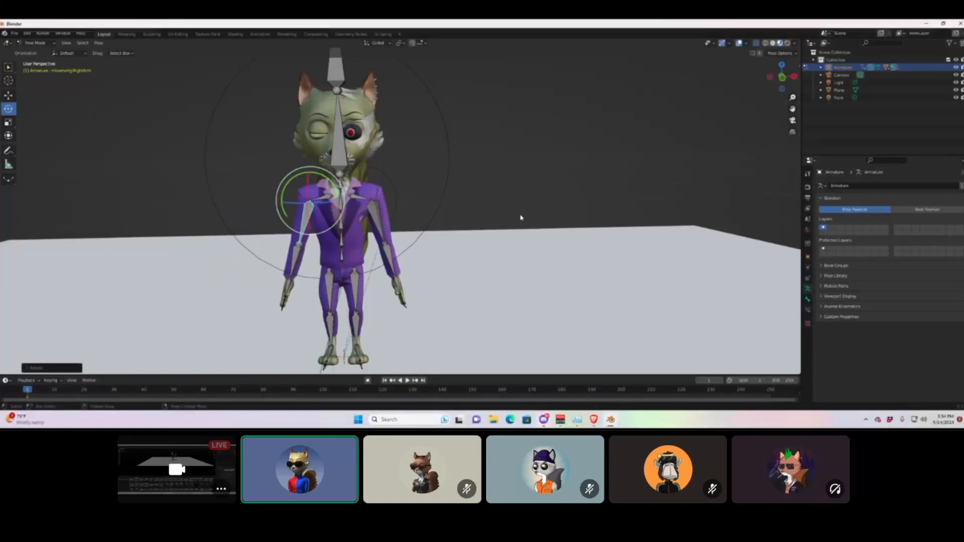
# Rotate the right forearm bone slightly inward and bend the left forearm bone across the waist.
pyautogui.click(293, 272)
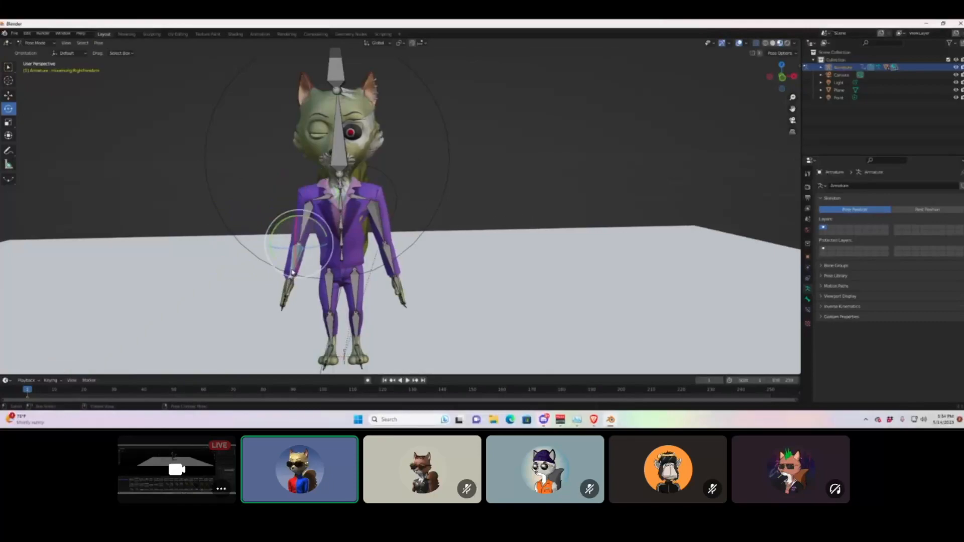
pyautogui.moveTo(276, 257); pyautogui.dragTo(282, 268)
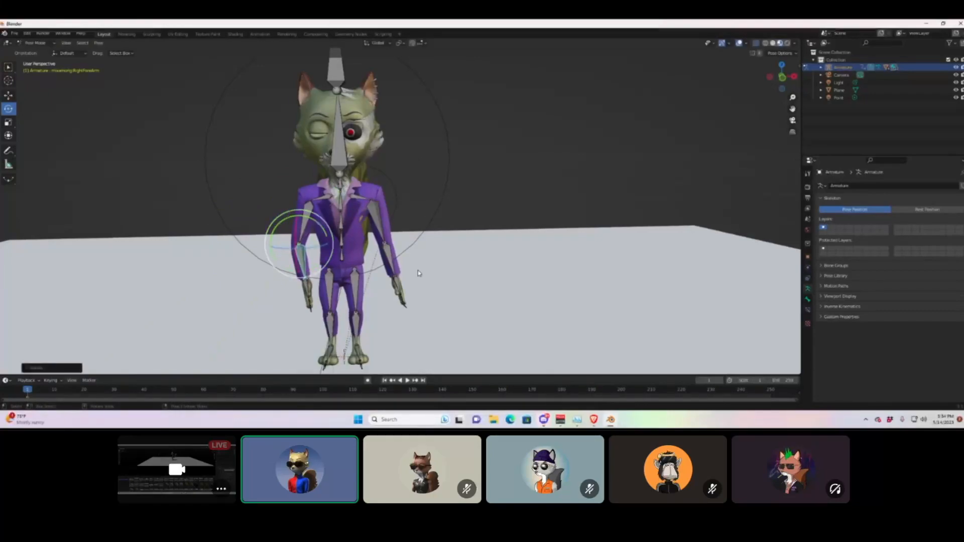
pyautogui.click(391, 259)
pyautogui.moveTo(405, 237); pyautogui.dragTo(413, 245)
pyautogui.moveTo(413, 245); pyautogui.dragTo(393, 242, button='middle')
pyautogui.moveTo(360, 237)
pyautogui.mouseDown()
pyautogui.moveTo(371, 244)
pyautogui.moveTo(363, 237)
pyautogui.mouseUp()
pyautogui.moveTo(357, 229); pyautogui.dragTo(382, 236, button='middle')
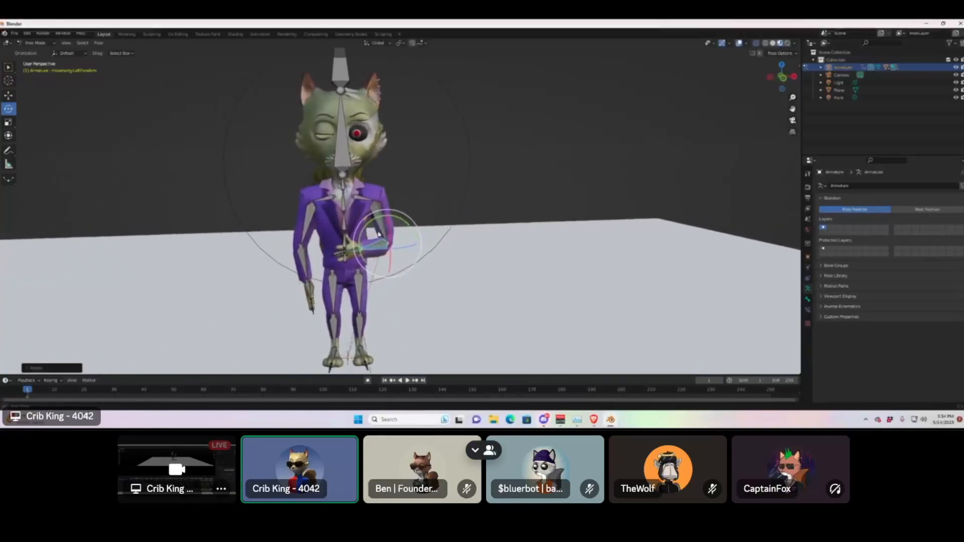
# Bend the right forearm bone across the waist to meet the left hand.
pyautogui.click(301, 260)
pyautogui.moveTo(303, 260)
pyautogui.mouseDown()
pyautogui.moveTo(300, 270)
pyautogui.moveTo(305, 243)
pyautogui.moveTo(288, 250)
pyautogui.mouseUp()
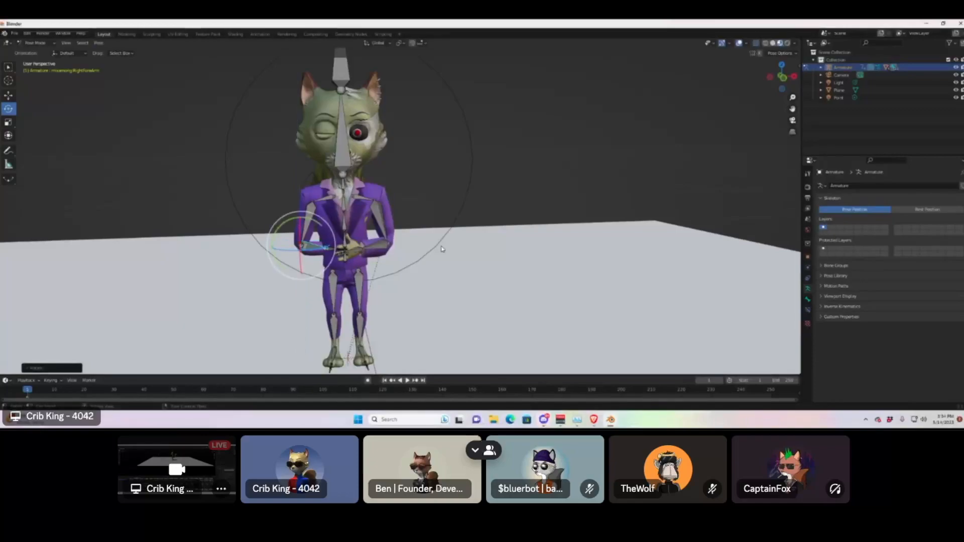
pyautogui.click(512, 245)
# Rotate the left hand bone so the palm lies over the right hand in front of the jacket.
pyautogui.click(350, 255)
pyautogui.moveTo(356, 256); pyautogui.dragTo(334, 254)
pyautogui.scroll(5, 331, 255)
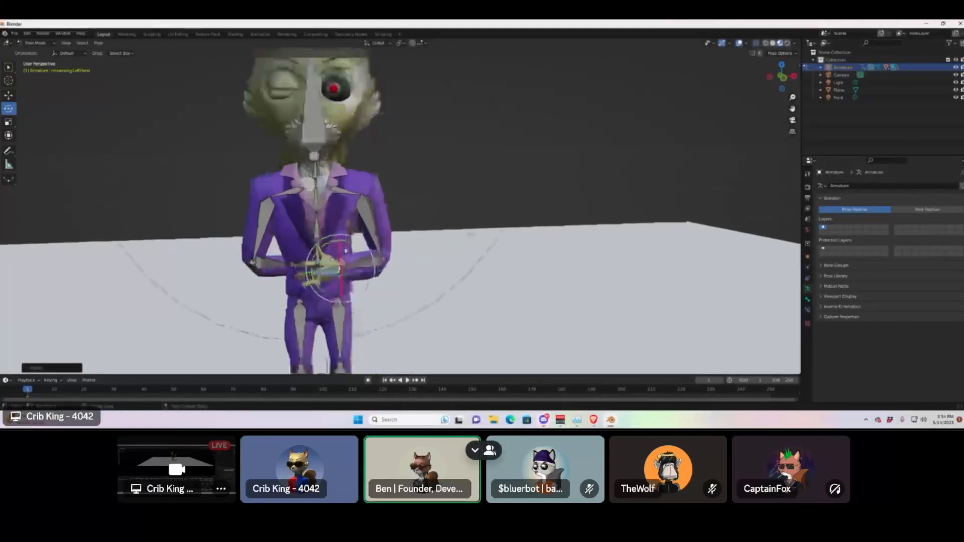
pyautogui.moveTo(269, 303); pyautogui.dragTo(285, 298, button='middle')
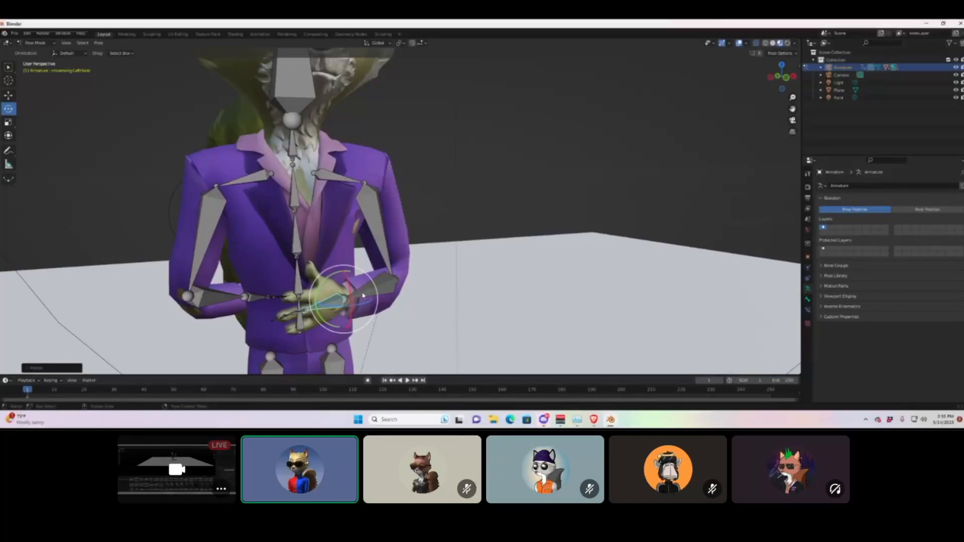
# Rotate the middle finger bone of the left hand to curl it around the right hand.
pyautogui.moveTo(303, 310); pyautogui.dragTo(223, 314, button='middle')
pyautogui.scroll(3, 291, 281)
pyautogui.click(224, 313)
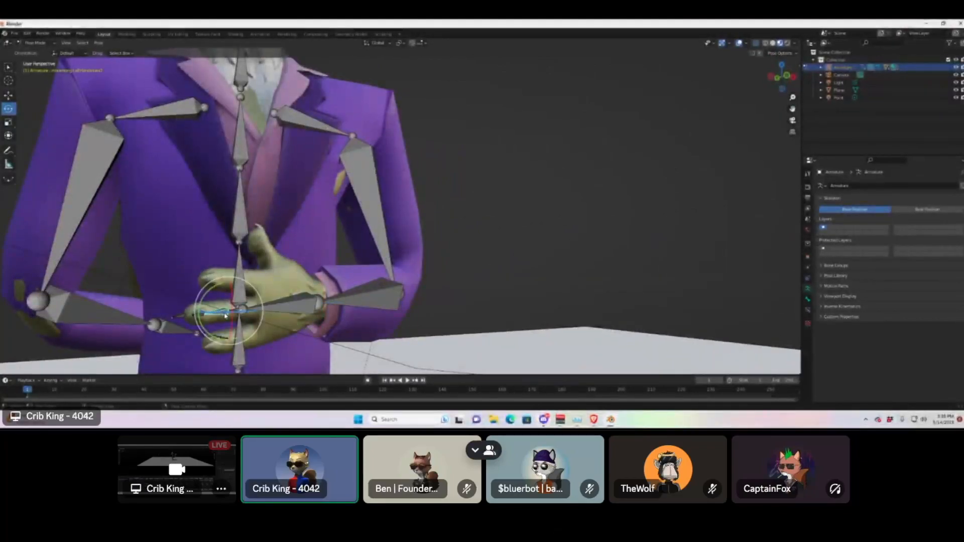
pyautogui.moveTo(226, 316); pyautogui.dragTo(200, 303)
pyautogui.moveTo(341, 304); pyautogui.dragTo(312, 310, button='middle')
# Make a small rotation adjustment to the left hand bone at the wrist.
pyautogui.click(309, 310)
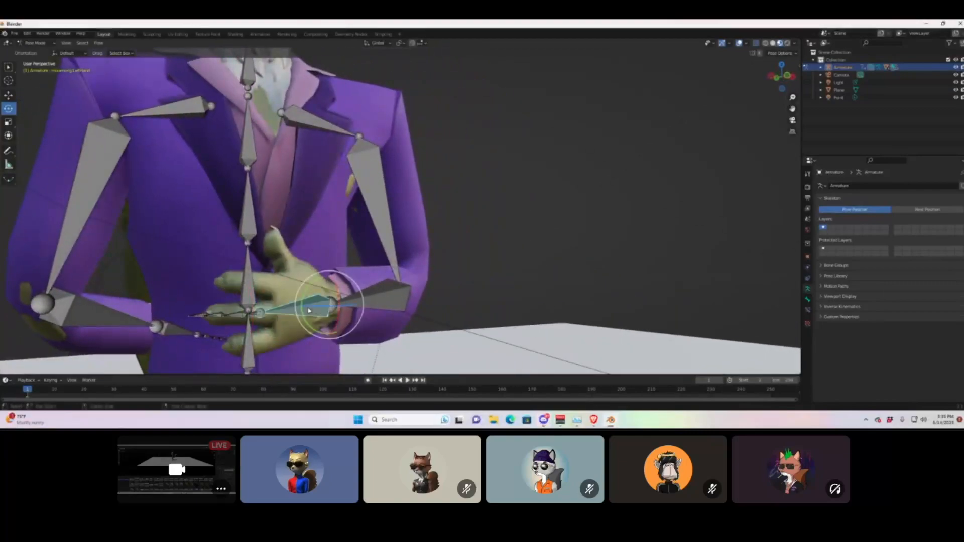
pyautogui.press('r')
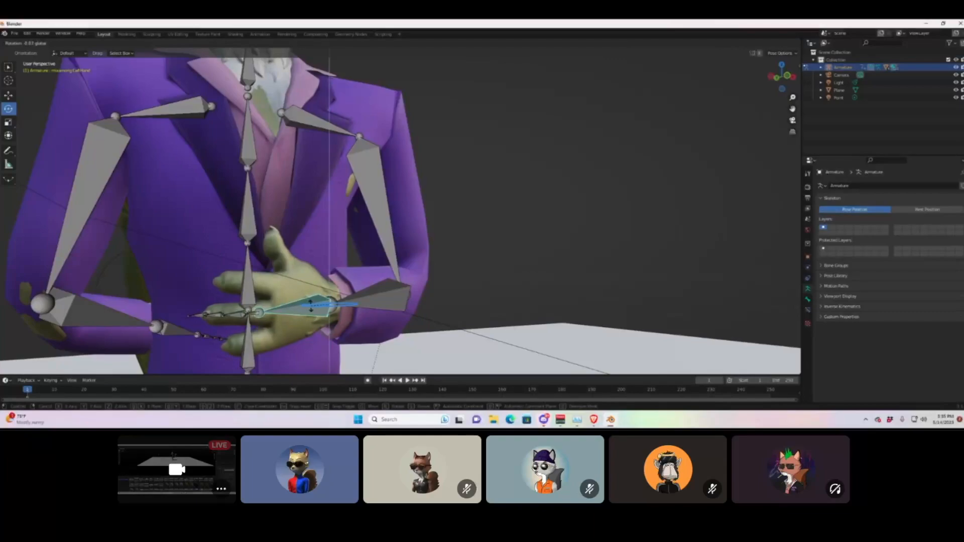
pyautogui.click(312, 306)
pyautogui.scroll(-8, 454, 191)
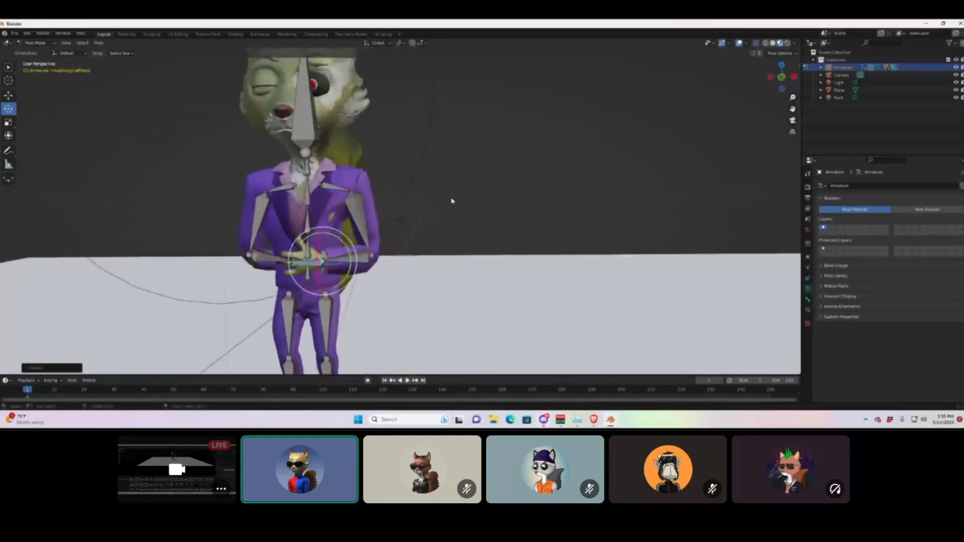
# Bring the whole posed character into view and switch the viewport shading back to Rendered.
pyautogui.click(440, 183)
pyautogui.moveTo(438, 183); pyautogui.dragTo(443, 209, button='middle')
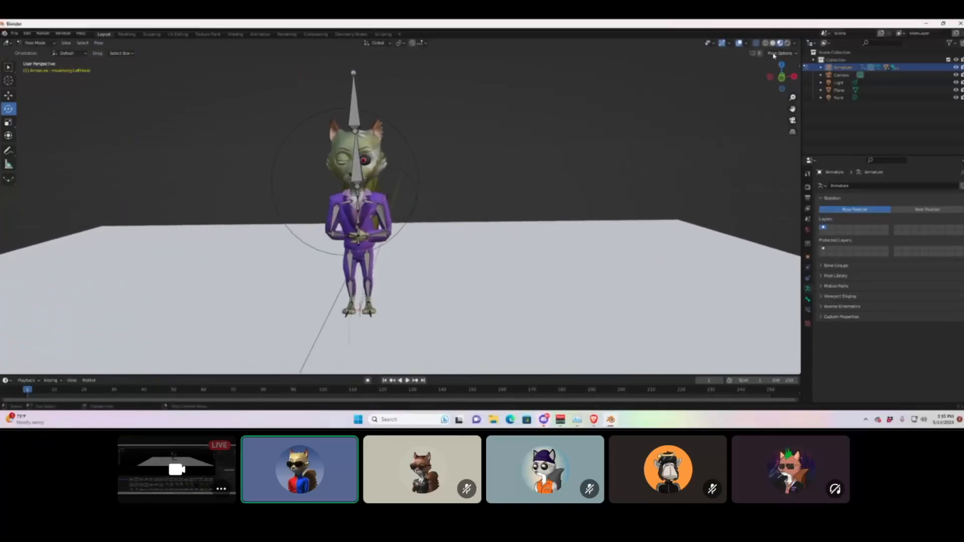
pyautogui.click(787, 45)
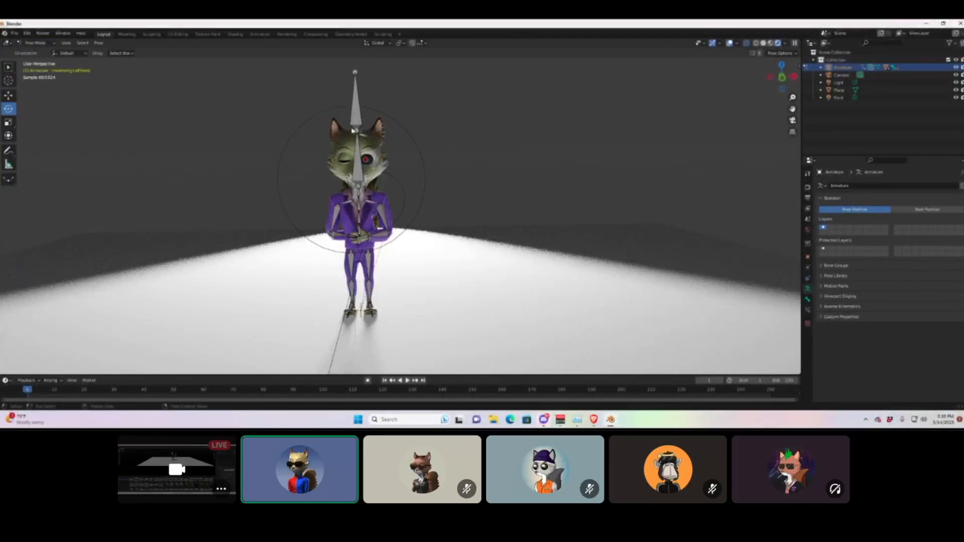
# Enlarge the timeline and try to delete the keyframes of all bones at its start.
pyautogui.click(359, 121)
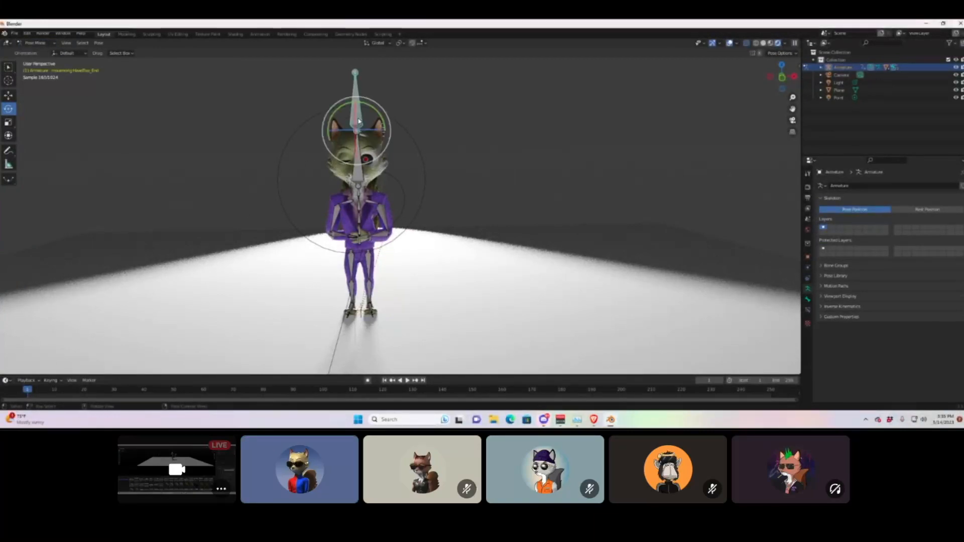
pyautogui.press('a')
pyautogui.moveTo(186, 374); pyautogui.dragTo(50, 261)
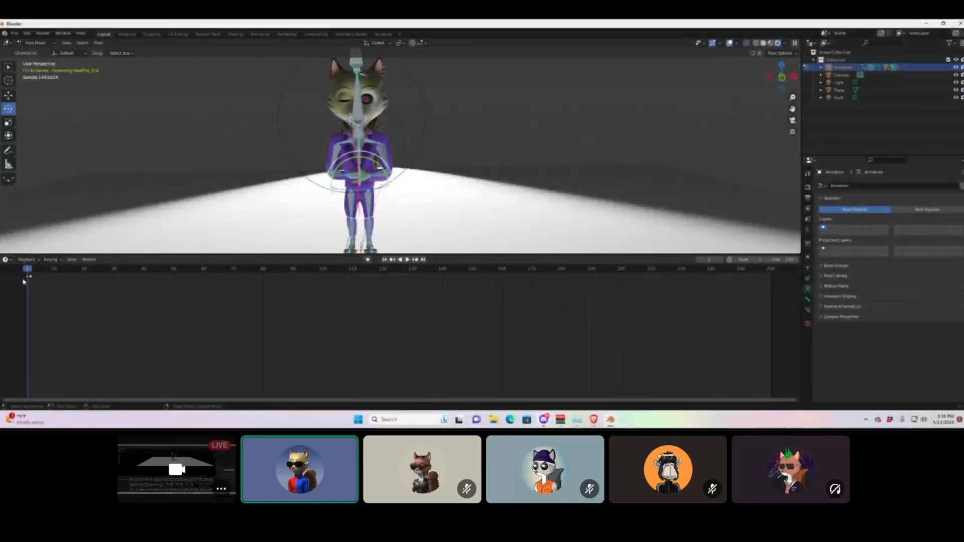
pyautogui.press('x')
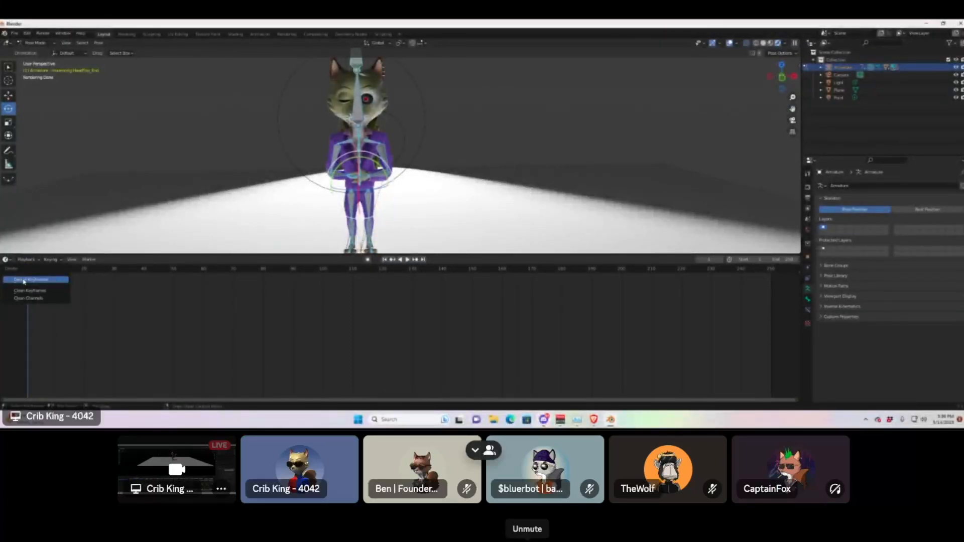
pyautogui.click(24, 282)
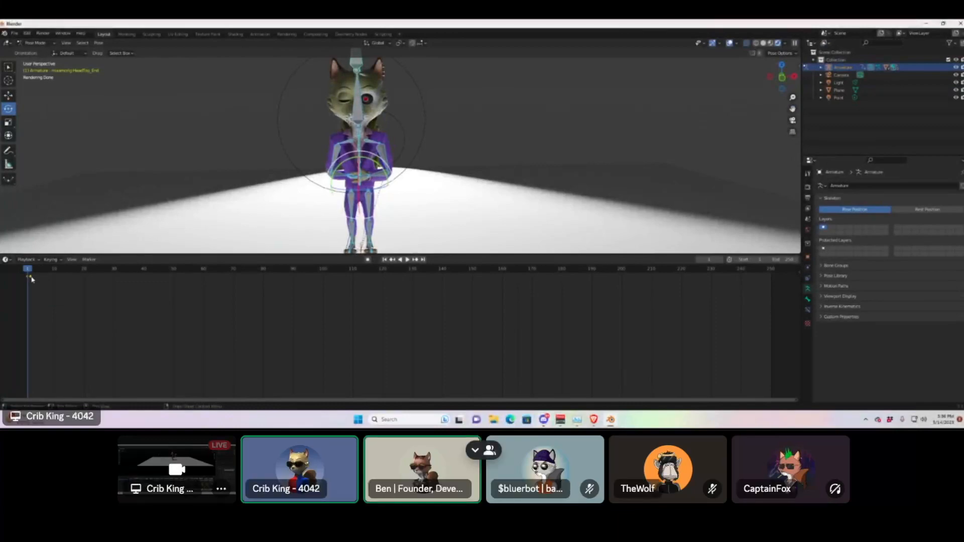
# Reselect all bones of the armature and delete their remaining keyframes at the start of the timeline.
pyautogui.scroll(-3, 152, 195)
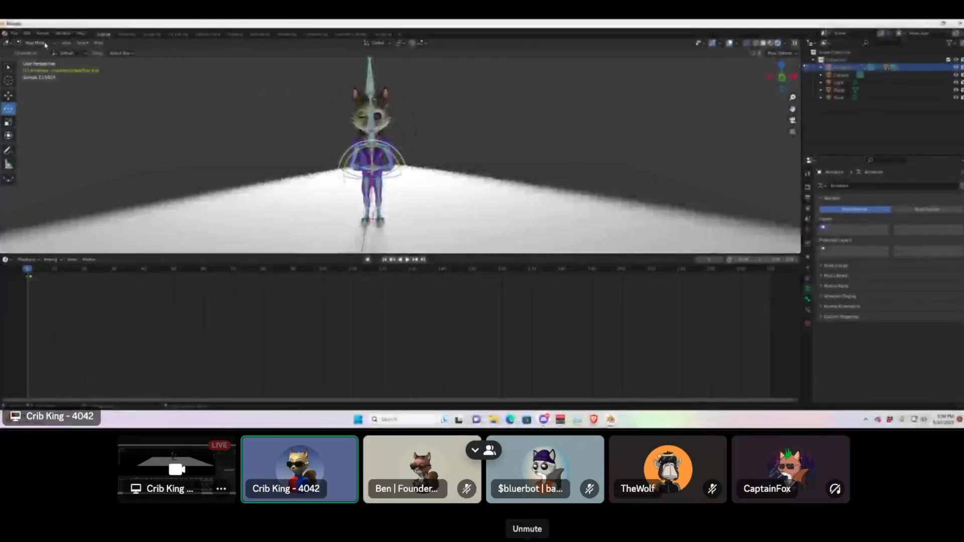
pyautogui.click(49, 44)
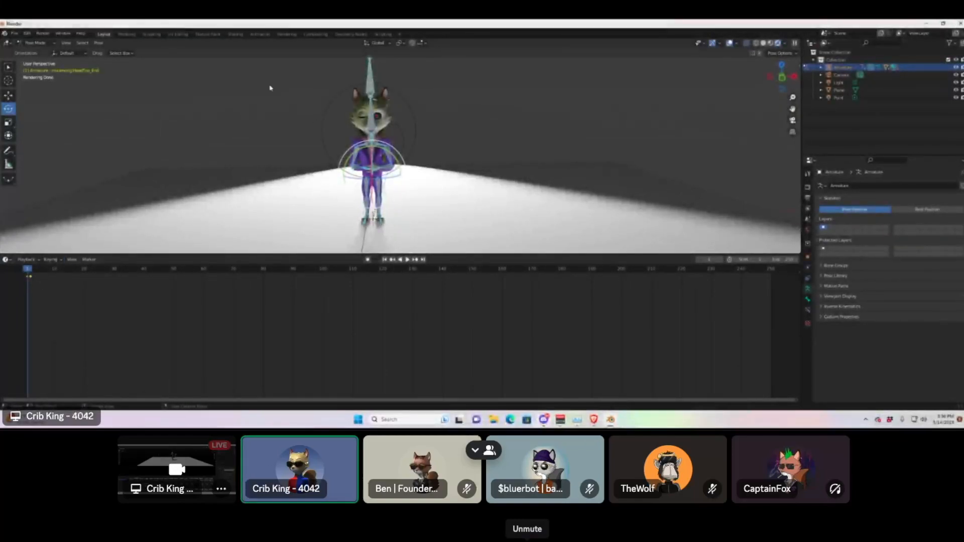
pyautogui.click(370, 85)
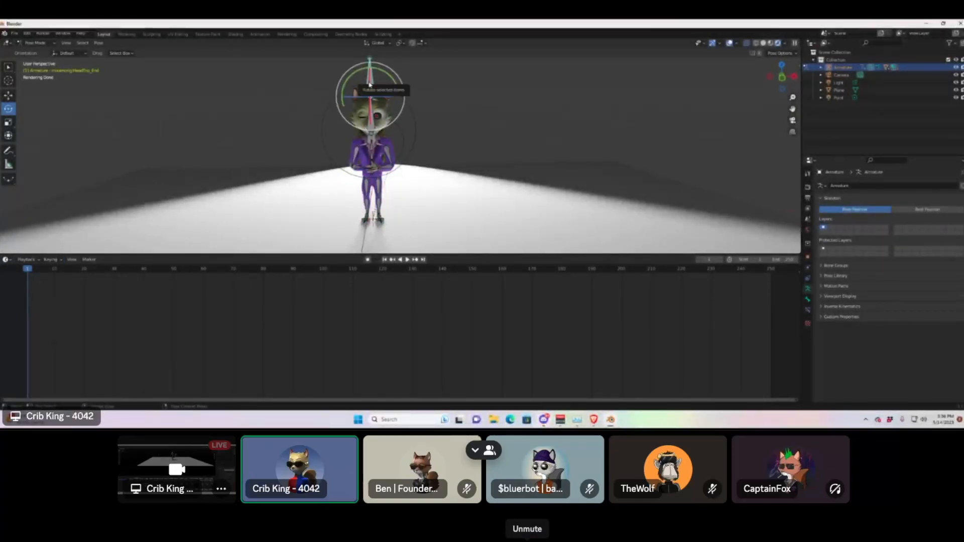
pyautogui.press('a')
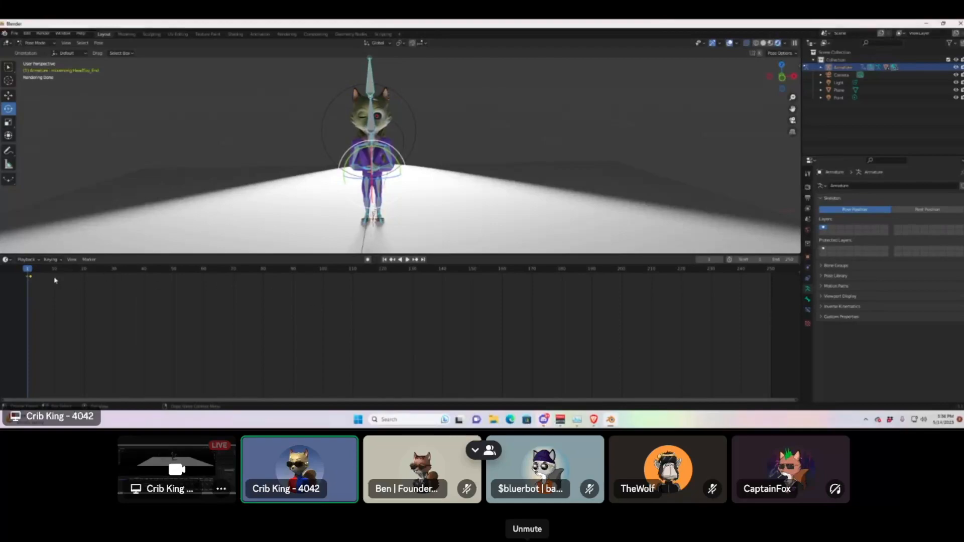
pyautogui.rightClick(31, 277)
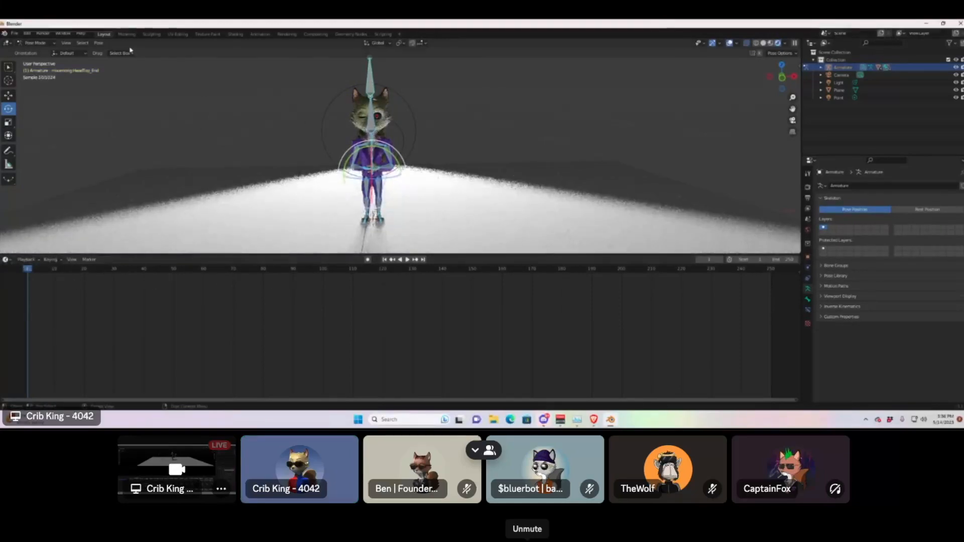
# Return the armature from Pose Mode to Object Mode.
pyautogui.click(39, 44)
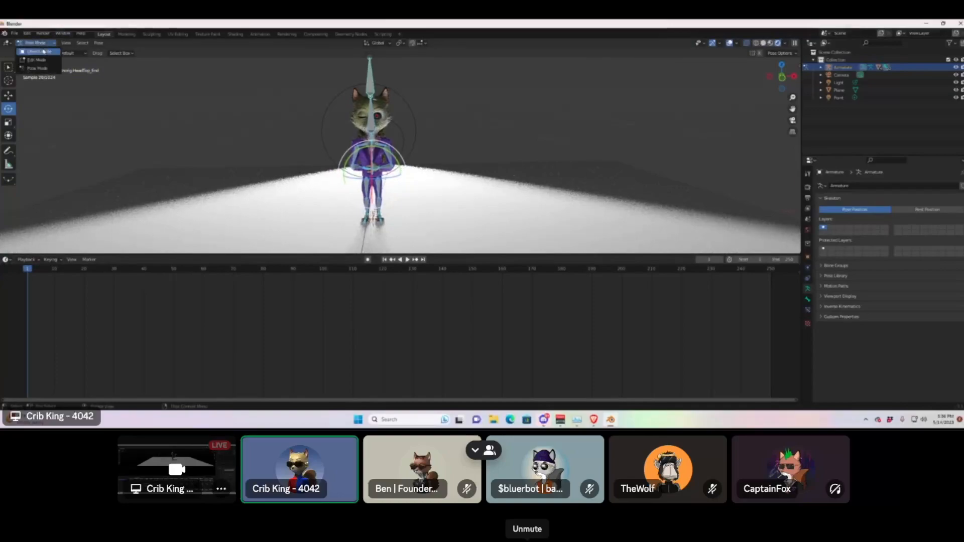
pyautogui.click(44, 51)
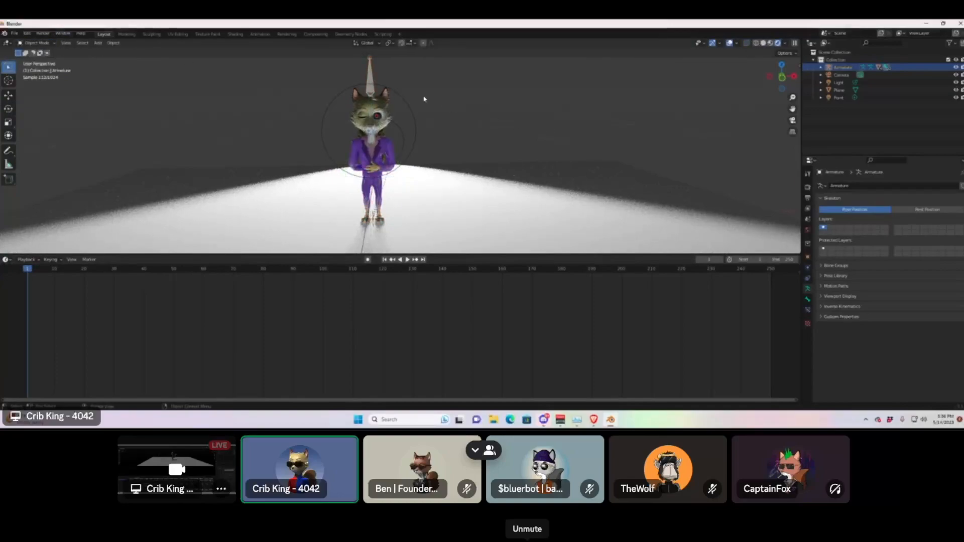
pyautogui.moveTo(421, 101); pyautogui.dragTo(420, 101, button='middle')
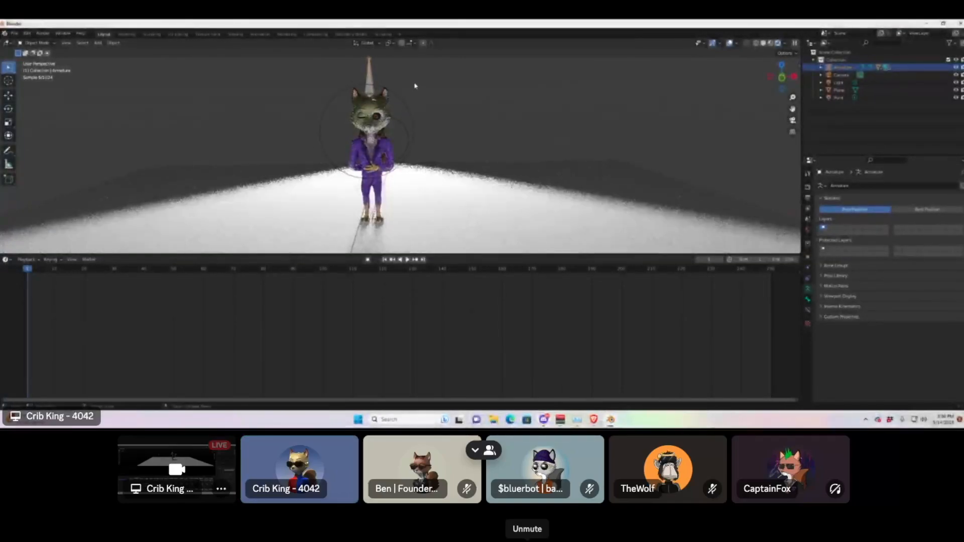
# Set the world background's strength to 0.
pyautogui.click(806, 230)
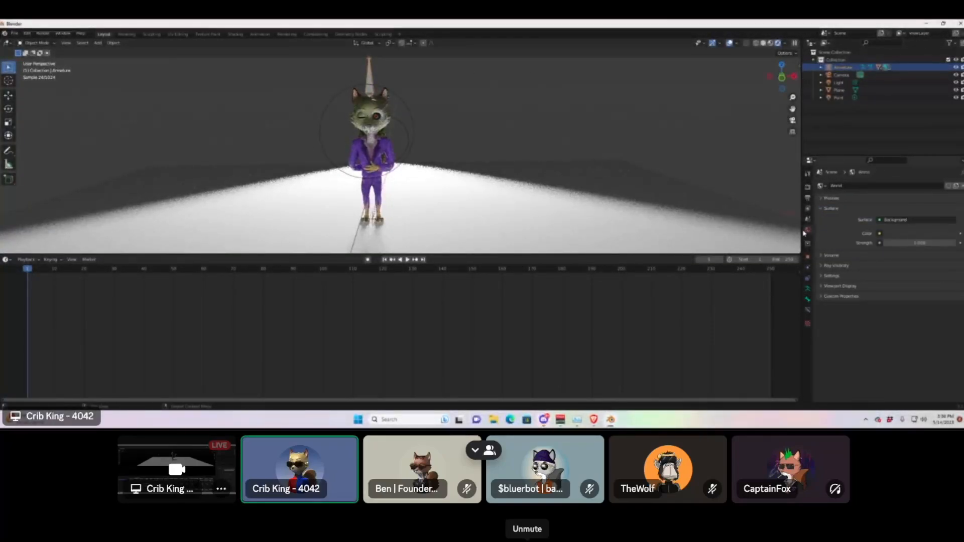
pyautogui.moveTo(943, 243); pyautogui.dragTo(885, 242)
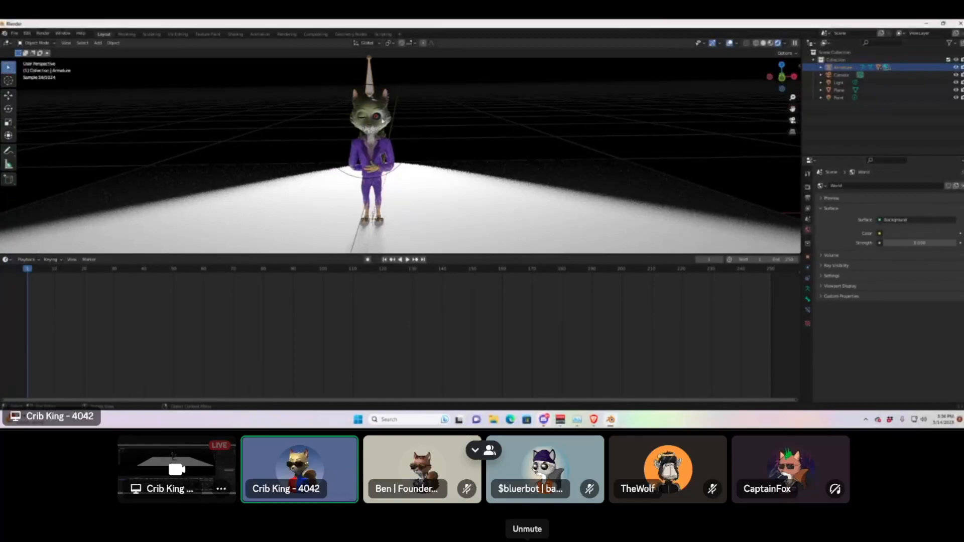
# Add a Reflection Cubemap light probe at the character and shift its position slightly.
pyautogui.click(98, 43)
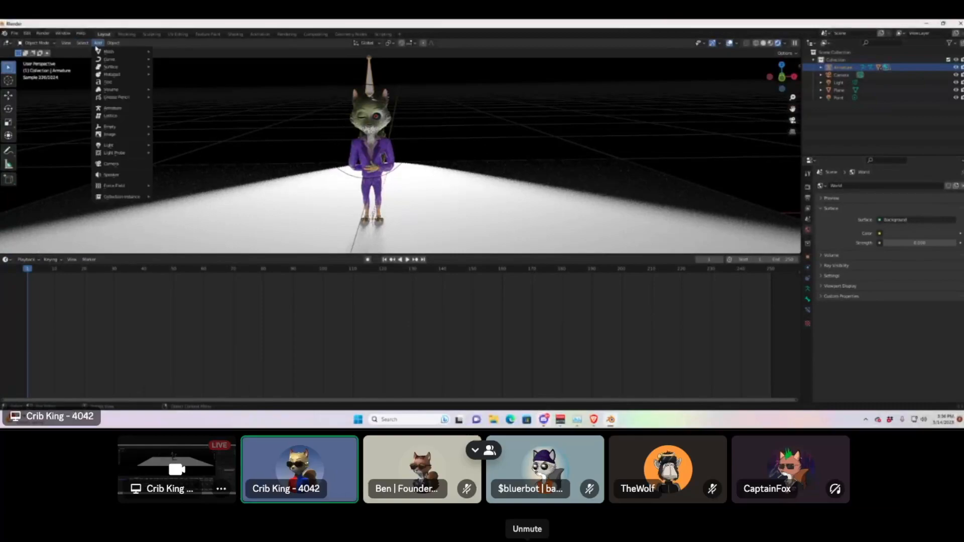
pyautogui.click(96, 43)
pyautogui.moveTo(138, 152)
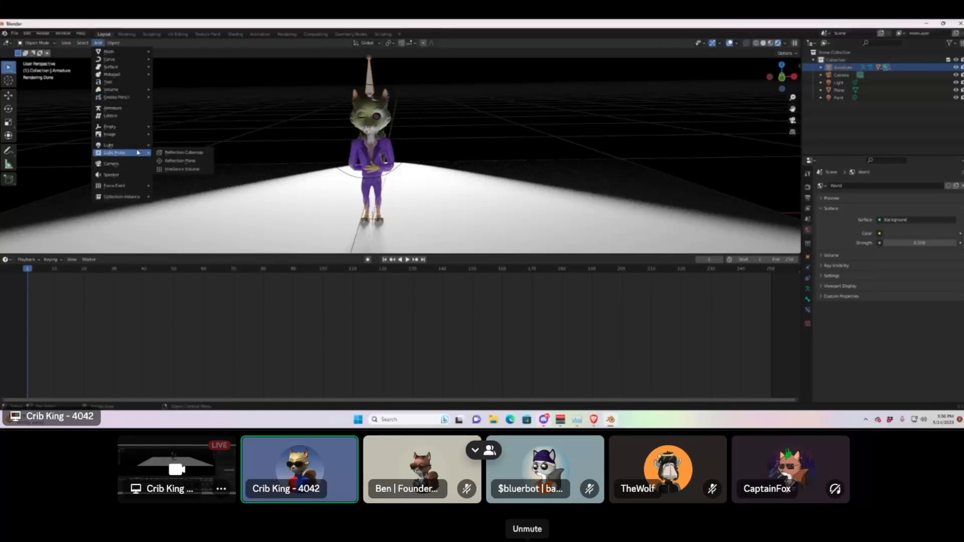
pyautogui.click(174, 152)
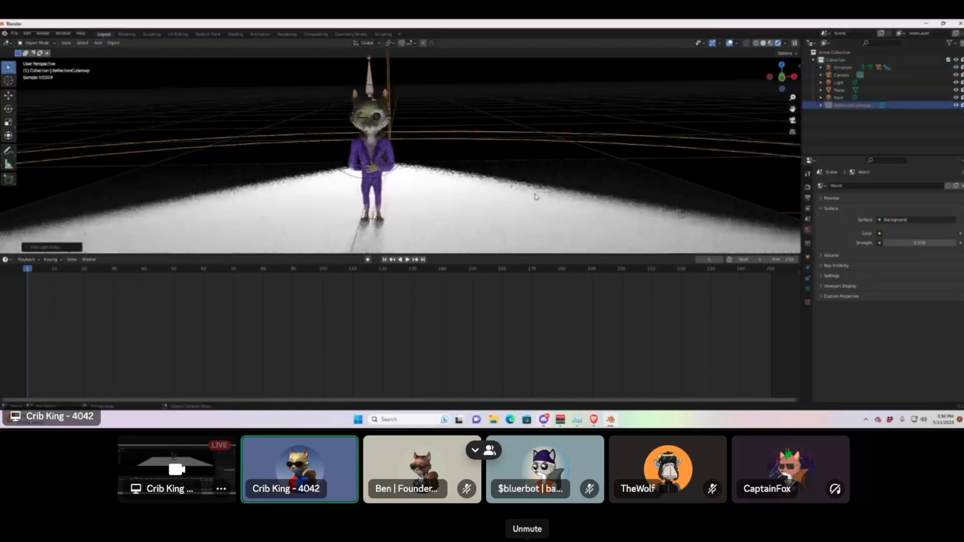
pyautogui.press('g')
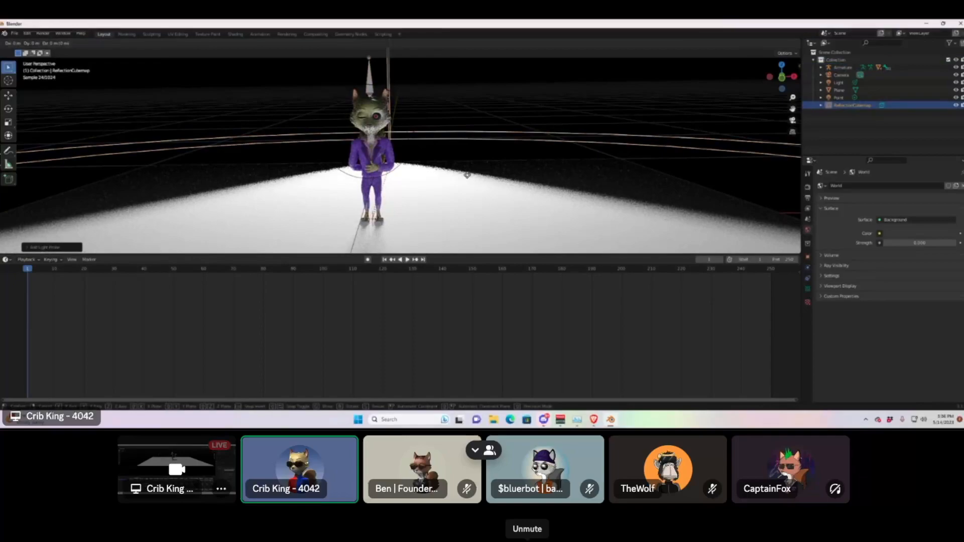
pyautogui.click(455, 199)
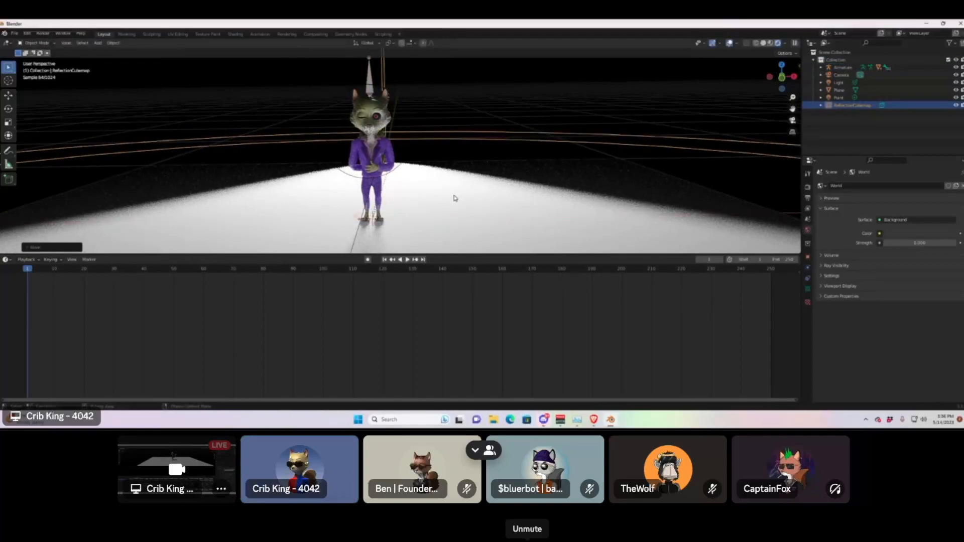
# Reposition the reflection cubemap around the character by repeated moves along the global Y axis.
pyautogui.press('g')
pyautogui.press('y')
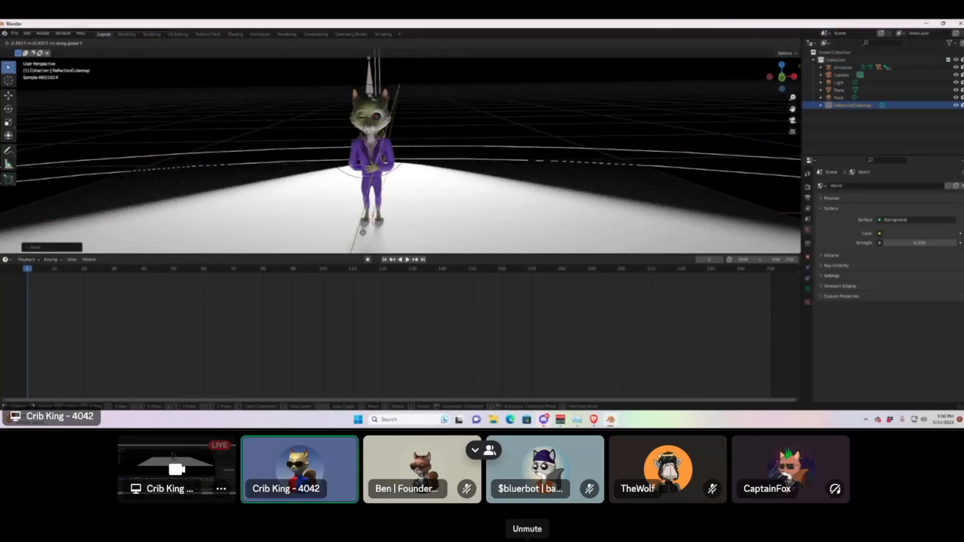
pyautogui.click(287, 222)
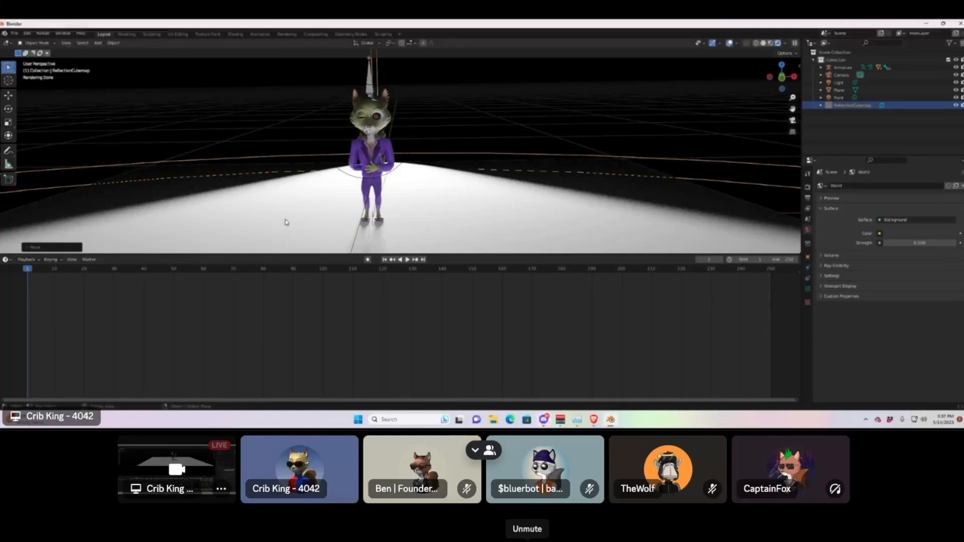
pyautogui.press('g')
pyautogui.press('y')
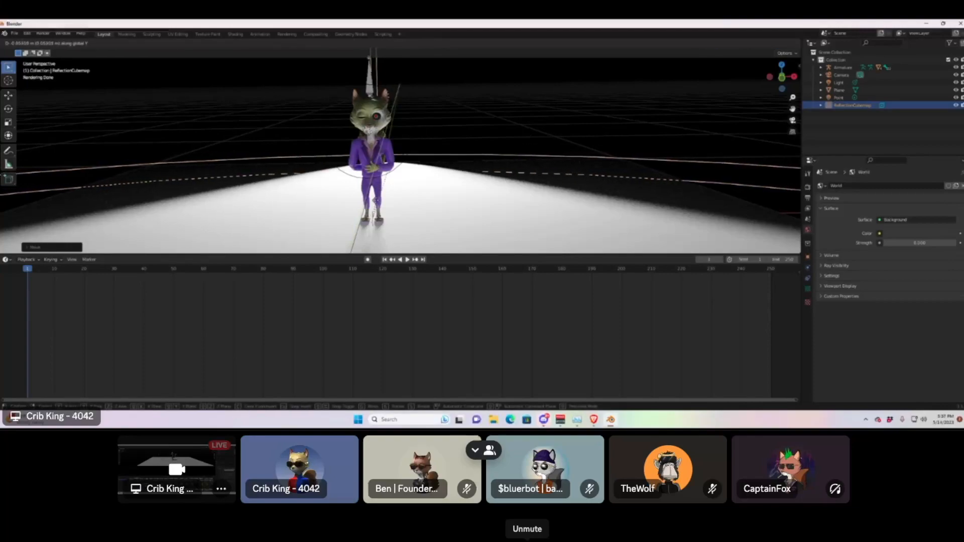
pyautogui.click(289, 144)
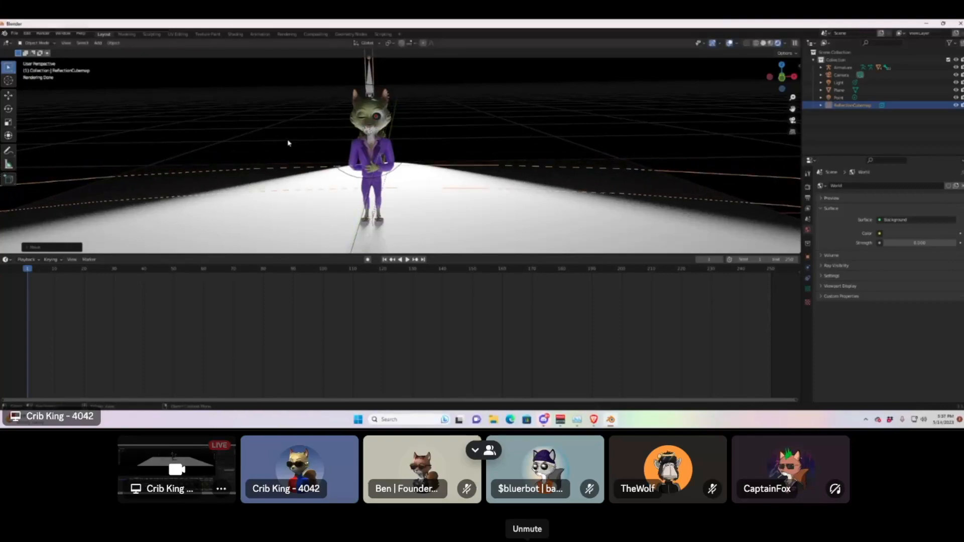
pyautogui.press('g')
pyautogui.press('y')
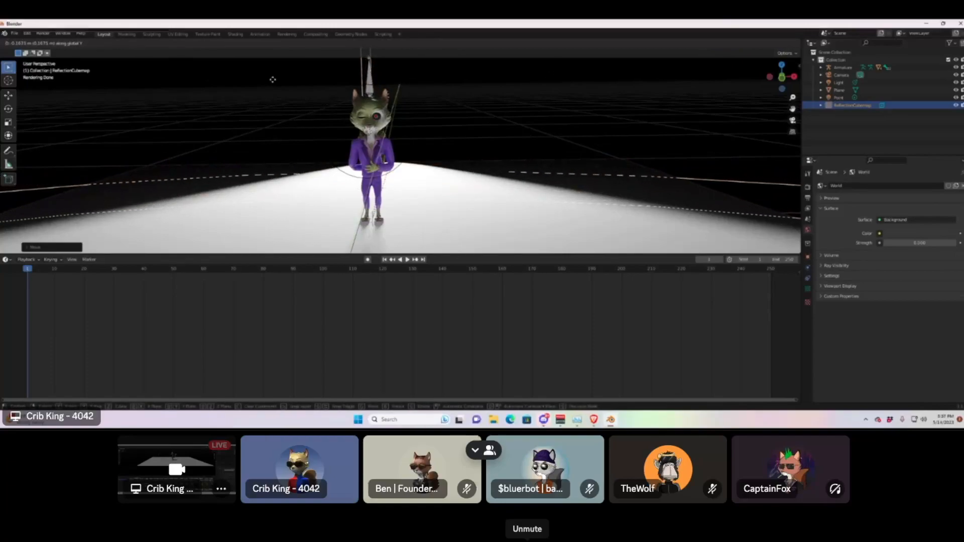
pyautogui.click(111, 219)
pyautogui.moveTo(455, 196)
pyautogui.mouseDown(button='middle')
pyautogui.moveTo(577, 207)
pyautogui.moveTo(779, 192)
pyautogui.moveTo(460, 199)
pyautogui.moveTo(472, 197)
pyautogui.mouseUp(button='middle')
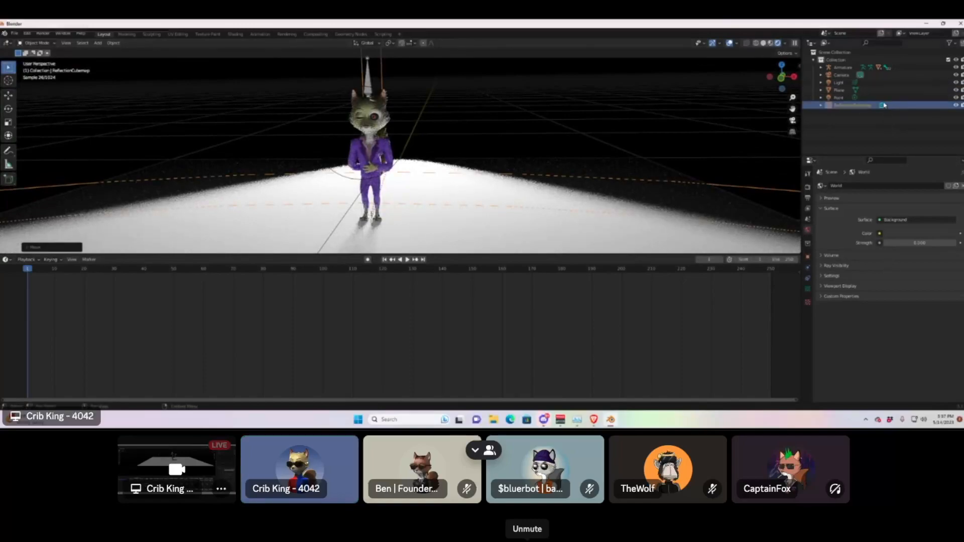
# Lower the reflection cubemap's clipping start to about 0.001 m, and delete the probe from the scene.
pyautogui.click(883, 105)
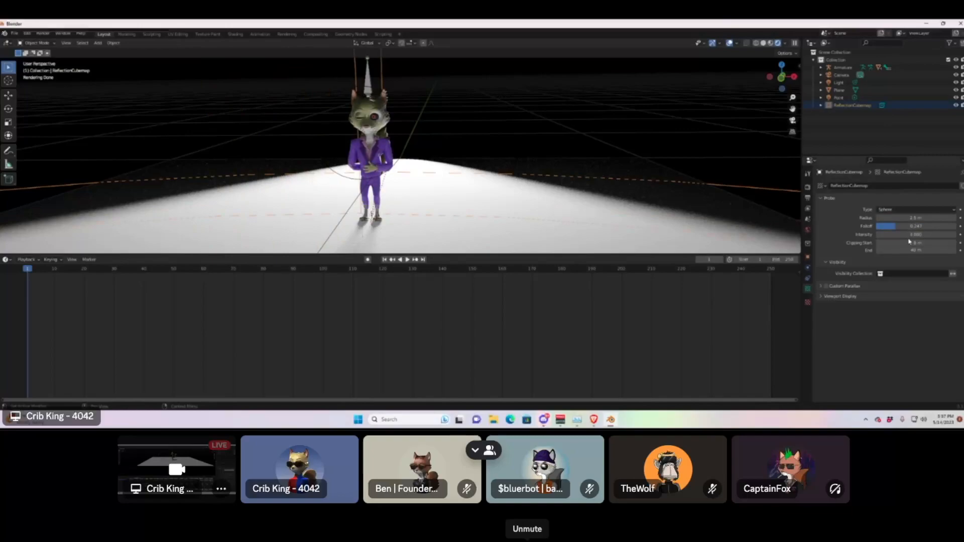
pyautogui.moveTo(887, 244)
pyautogui.mouseDown()
pyautogui.moveTo(944, 243)
pyautogui.moveTo(879, 243)
pyautogui.mouseUp()
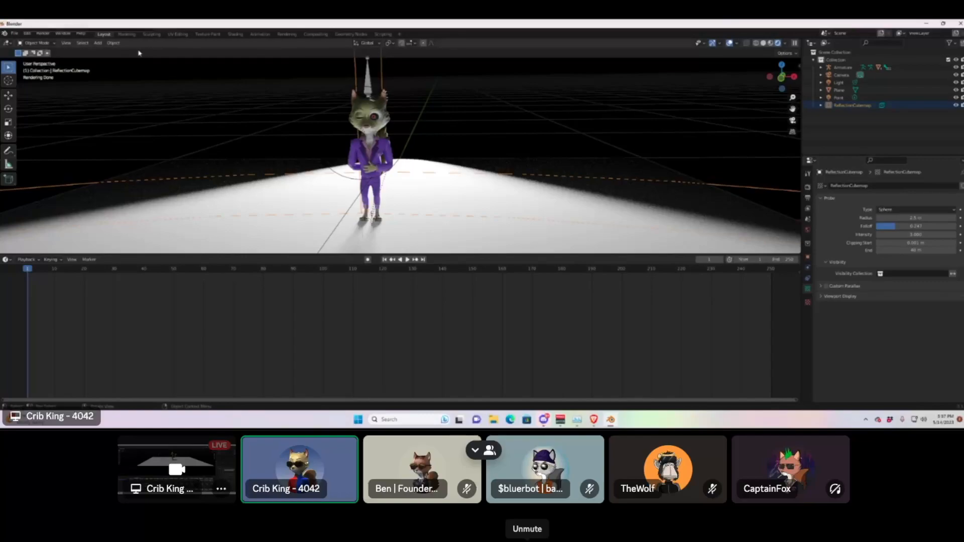
pyautogui.click(97, 43)
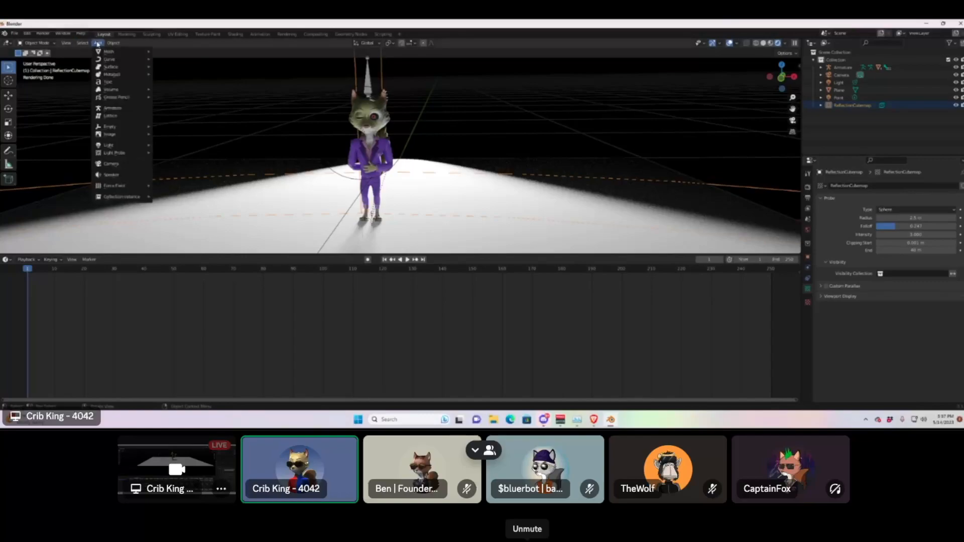
pyautogui.moveTo(129, 156)
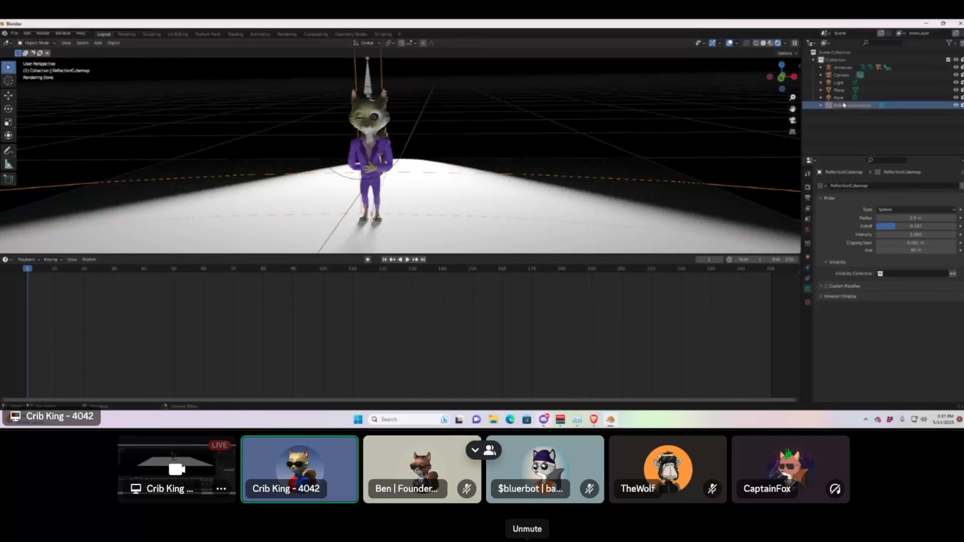
pyautogui.press('Delete')
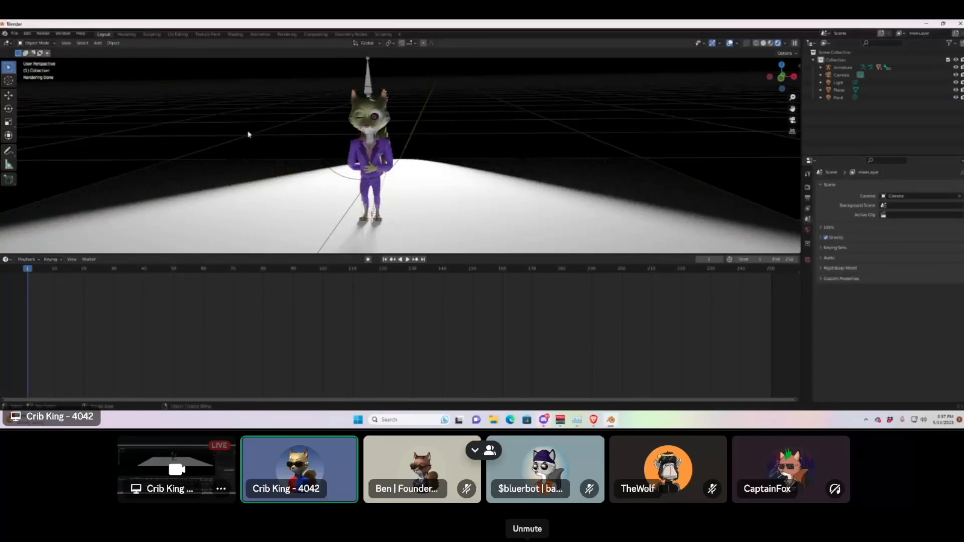
# Add a Reflection Plane light probe and rotate it upright about the global X axis.
pyautogui.click(98, 44)
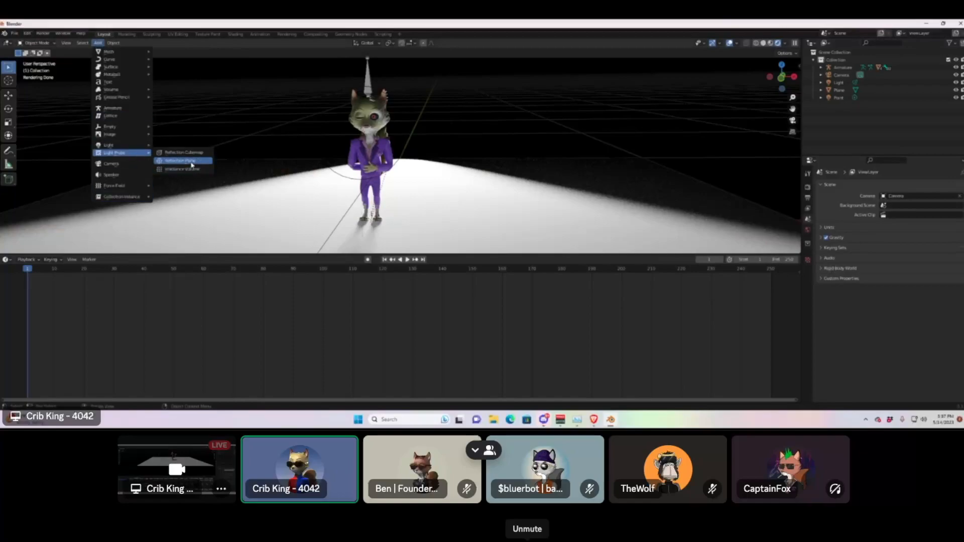
pyautogui.click(192, 162)
pyautogui.scroll(-5, 436, 136)
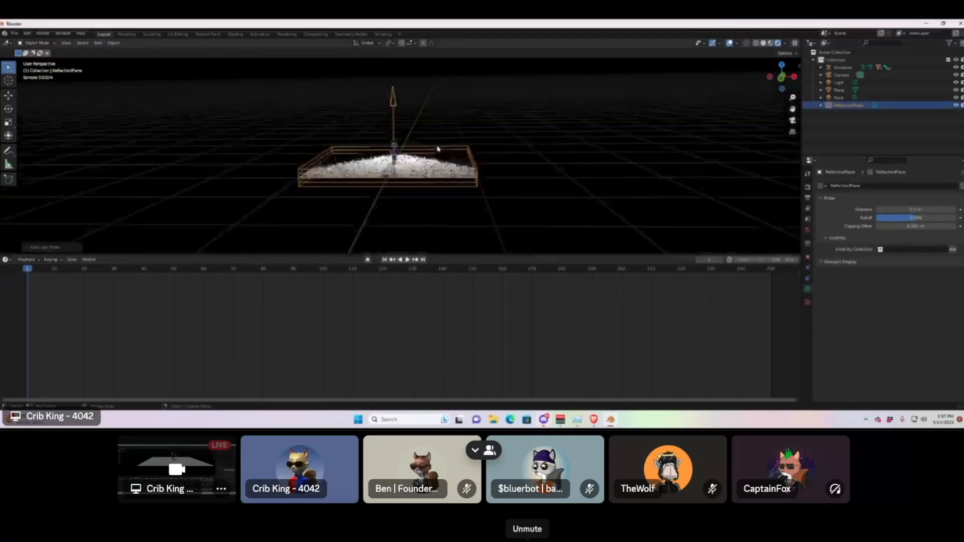
pyautogui.scroll(2, 437, 150)
pyautogui.scroll(4, 438, 149)
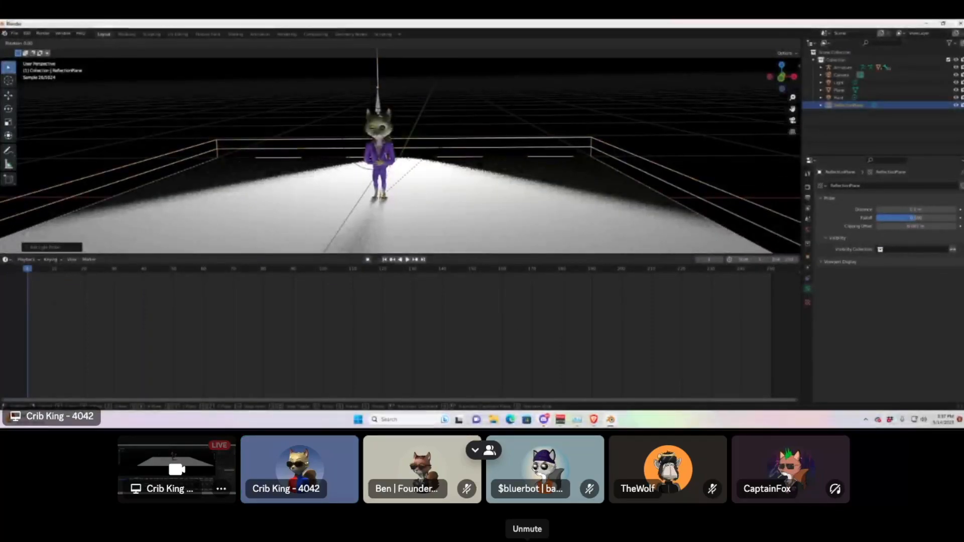
pyautogui.press('x')
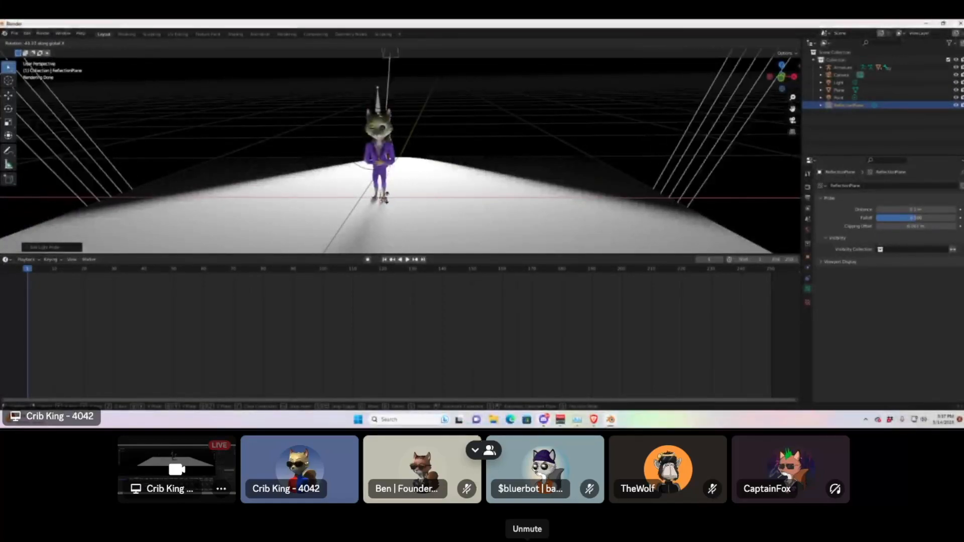
pyautogui.click(392, 218)
# Scale the reflection plane down to a frame around the character and move it along the global Y axis.
pyautogui.press('s')
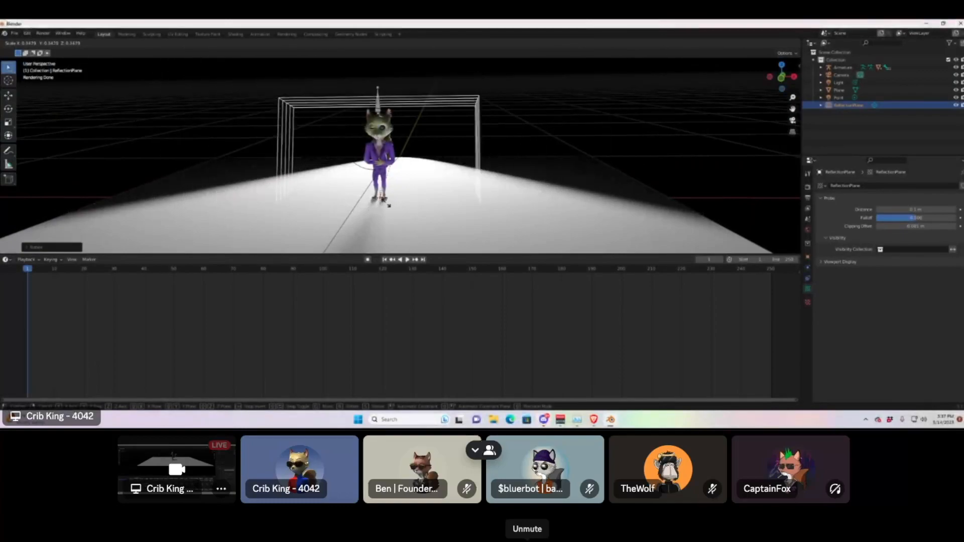
pyautogui.click(387, 205)
pyautogui.press('g')
pyautogui.press('y')
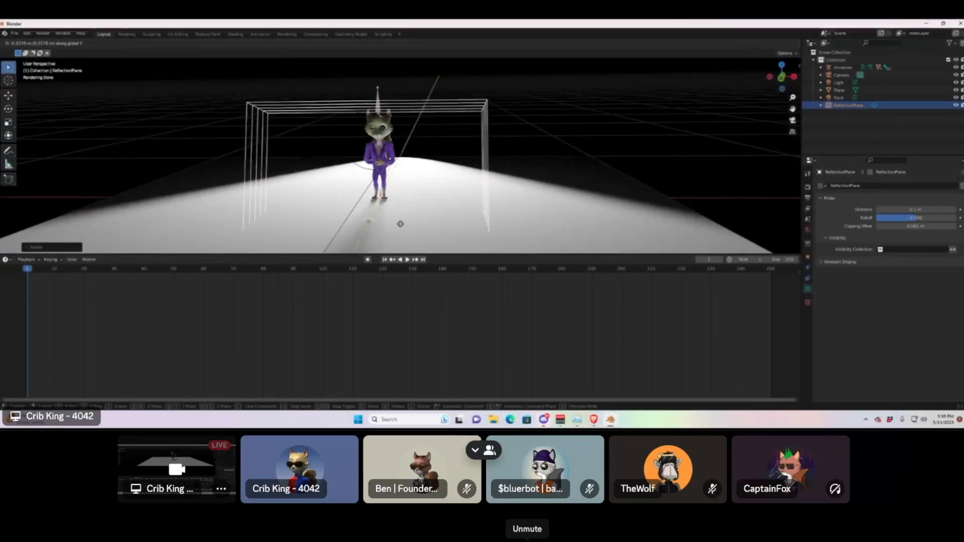
pyautogui.click(400, 184)
# Move the reflection plane along the global Y axis closer to the character, and delete it.
pyautogui.moveTo(400, 181); pyautogui.dragTo(452, 172, button='middle')
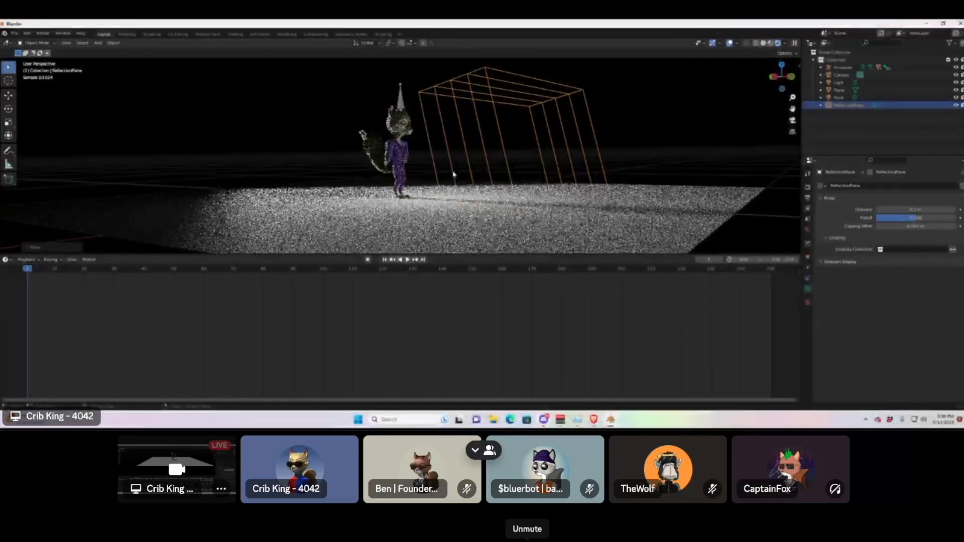
pyautogui.press('g')
pyautogui.press('y')
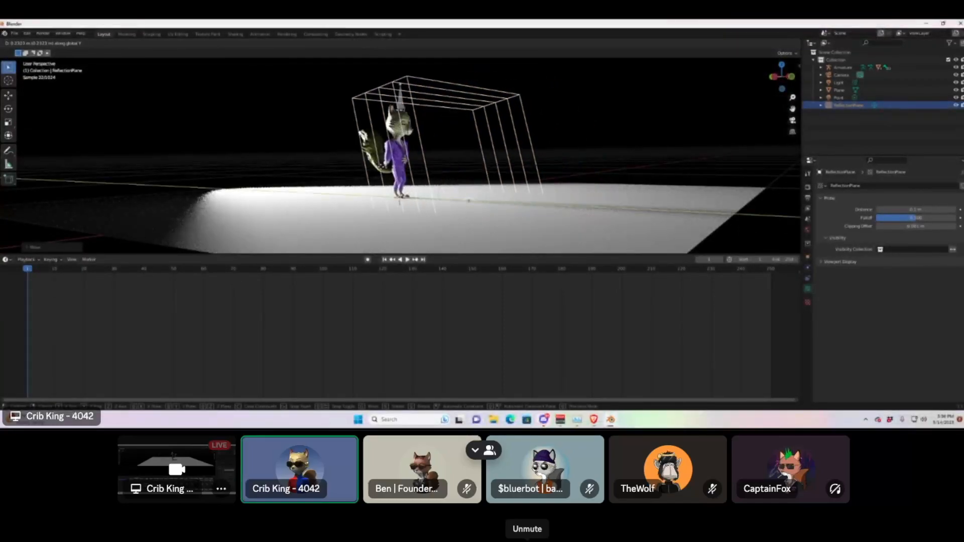
pyautogui.click(490, 173)
pyautogui.moveTo(490, 174); pyautogui.dragTo(378, 161, button='middle')
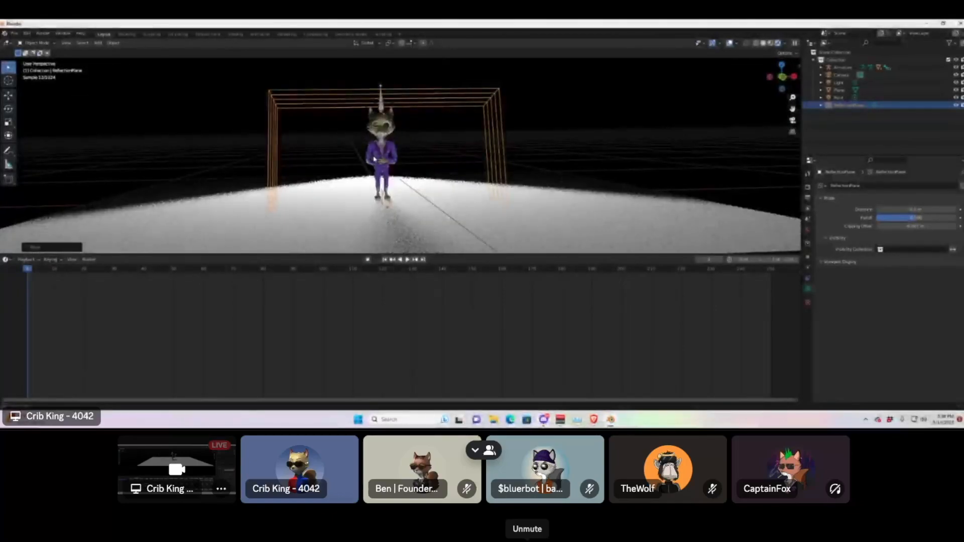
pyautogui.press('x')
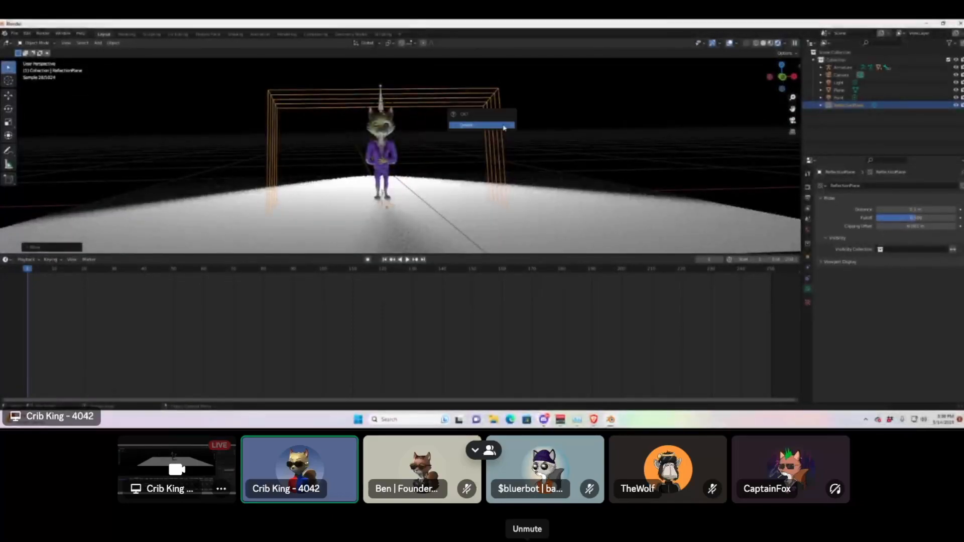
pyautogui.click(495, 125)
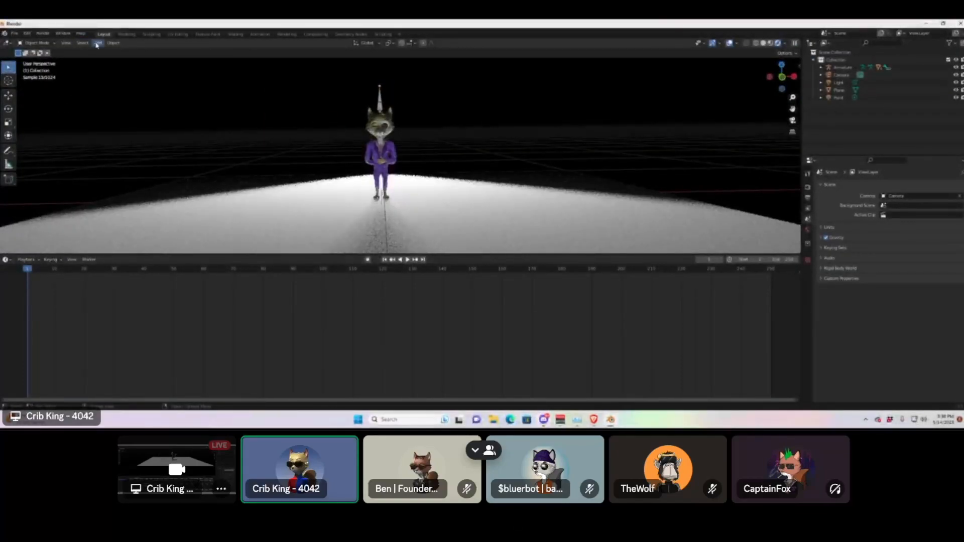
# Add an Area light and scale it up until it extends well beyond the ground plane around the character.
pyautogui.click(98, 43)
pyautogui.moveTo(141, 146)
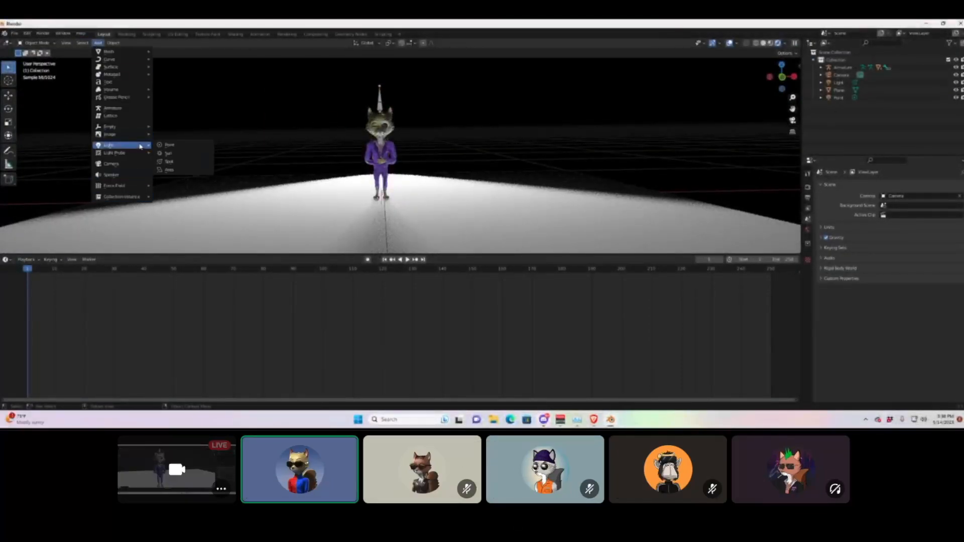
pyautogui.click(207, 169)
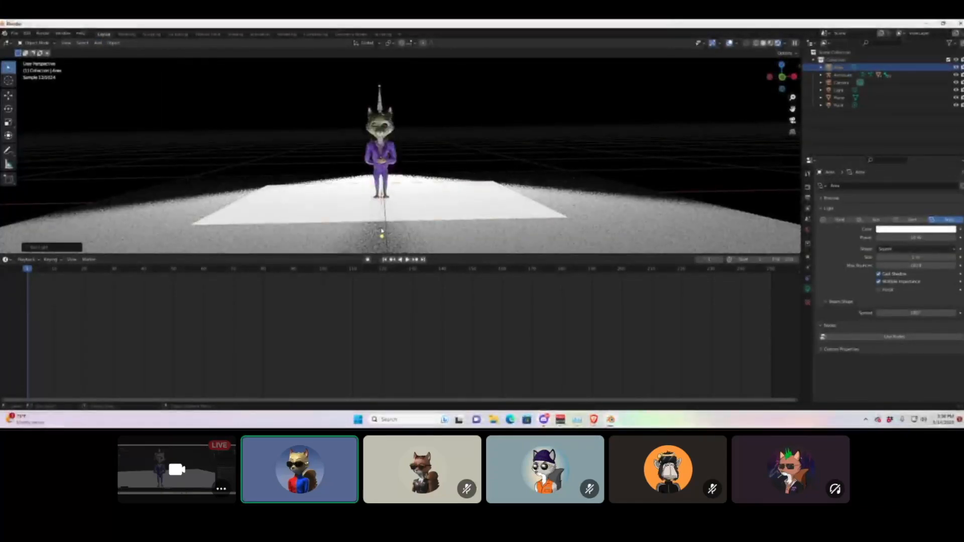
pyautogui.moveTo(380, 231); pyautogui.dragTo(381, 254, button='middle')
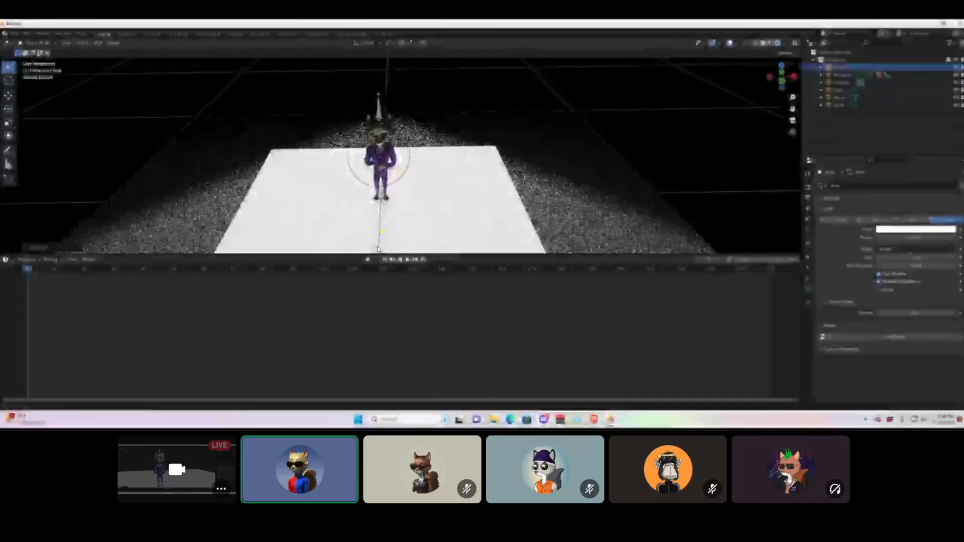
pyautogui.scroll(-2, 408, 235)
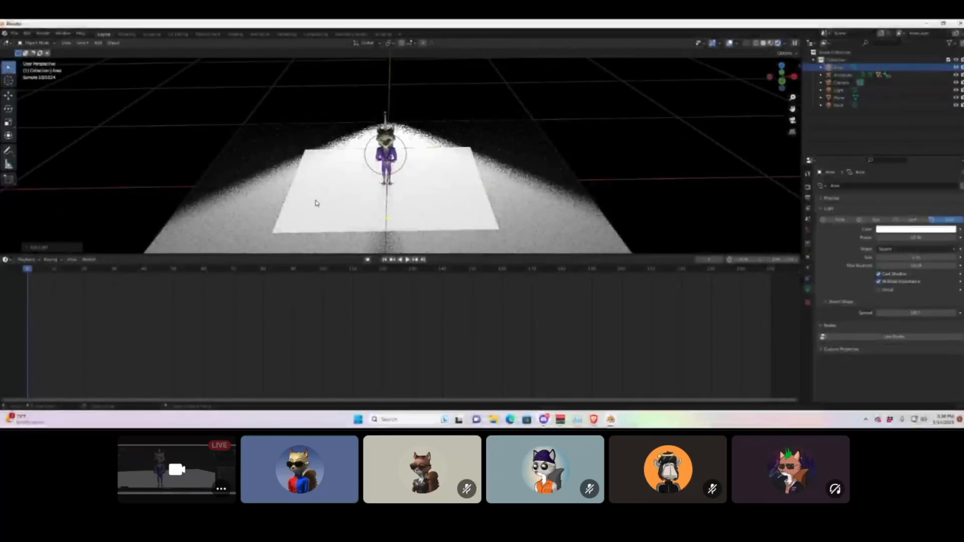
pyautogui.press('s')
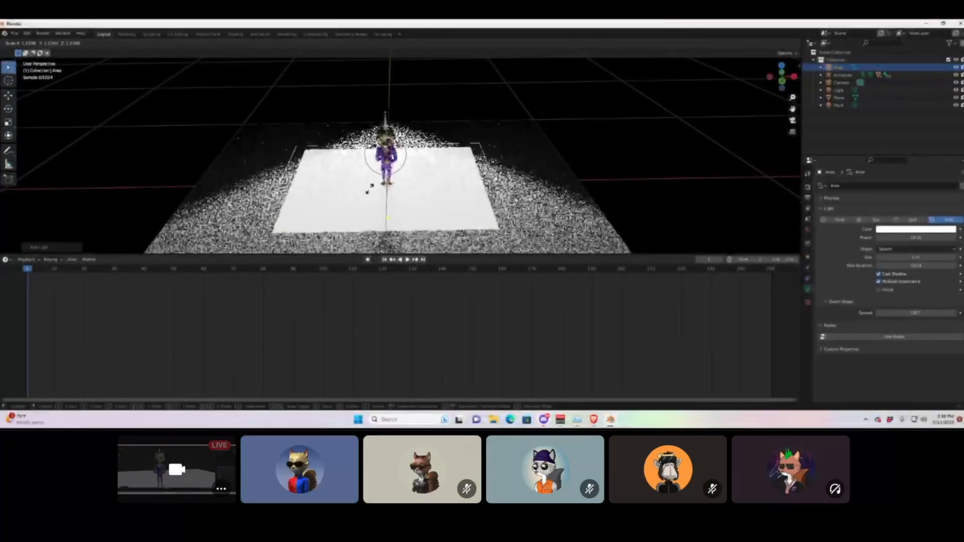
pyautogui.click(354, 192)
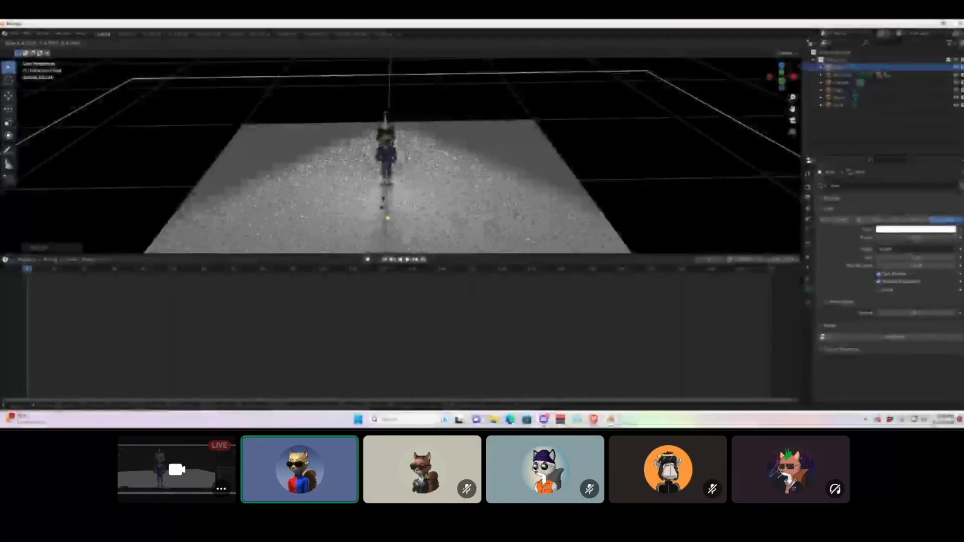
# Render the current frame from the existing camera to check the lighting, and close the render window.
pyautogui.moveTo(438, 149); pyautogui.dragTo(420, 128, button='middle')
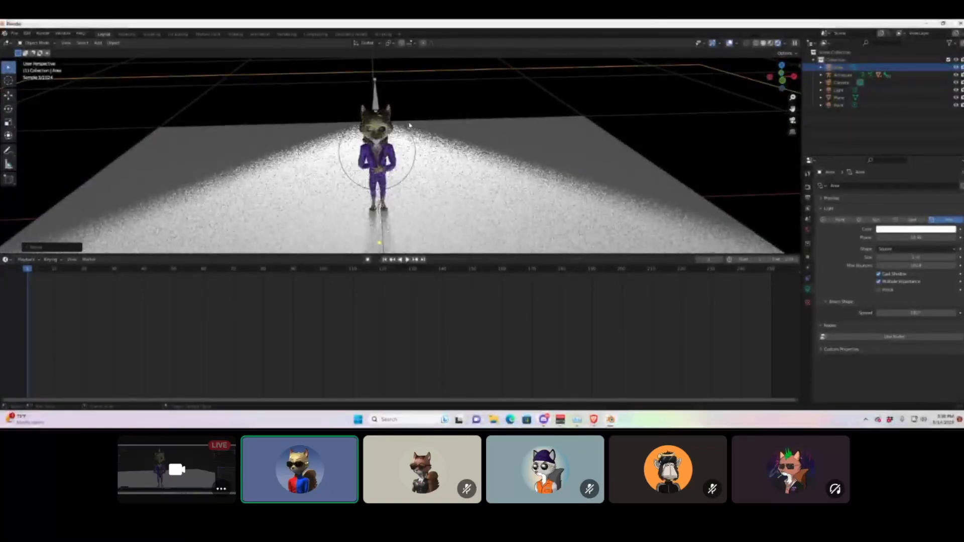
pyautogui.press('F12')
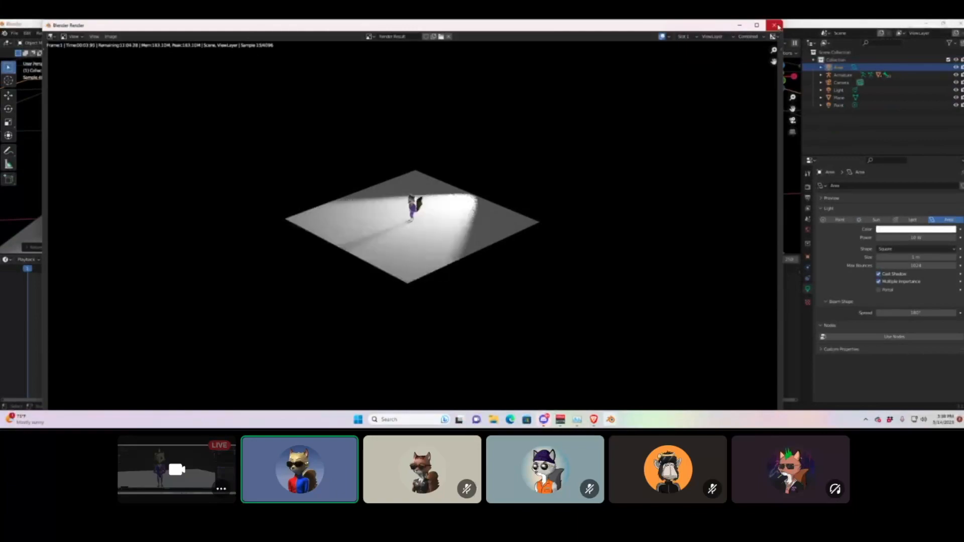
pyautogui.click(775, 25)
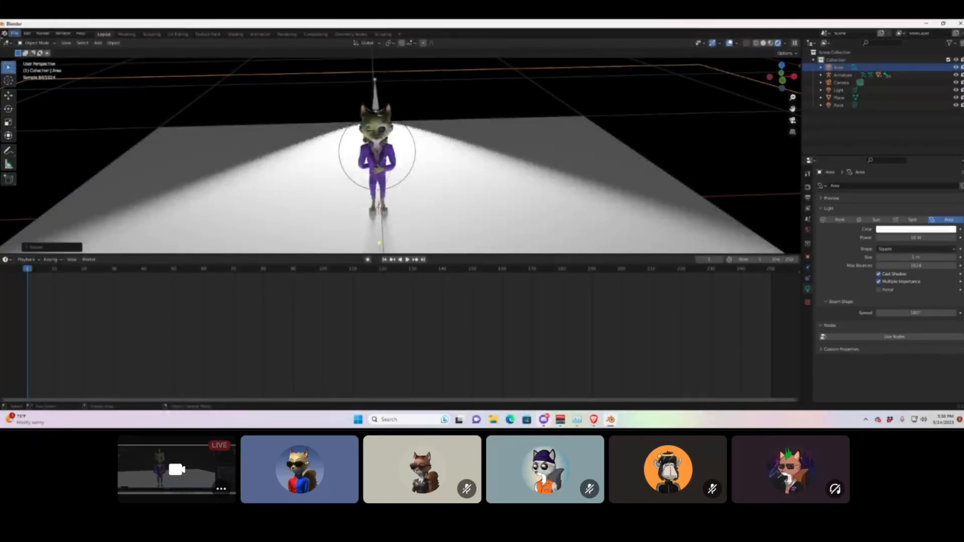
# Save the scene as 2.blend in the Confidence folder.
pyautogui.click(14, 34)
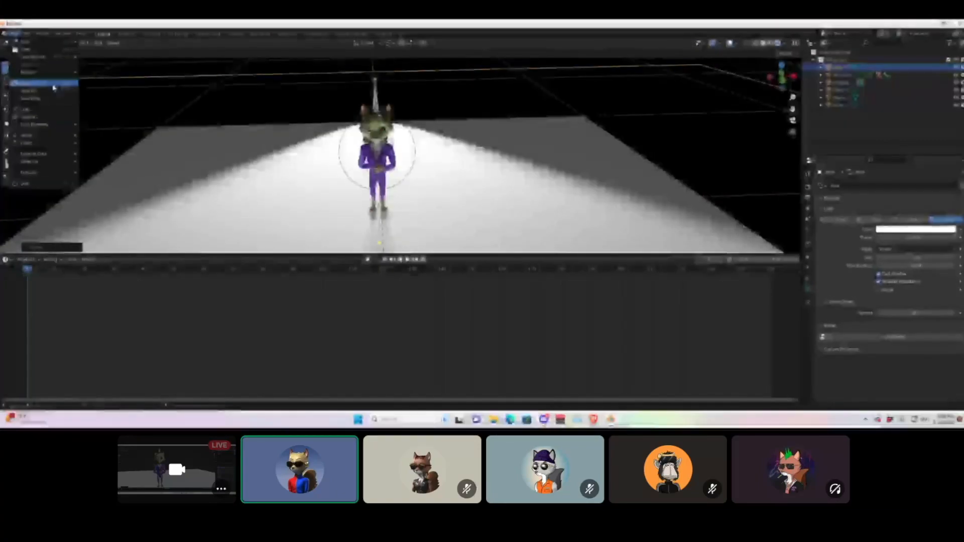
pyautogui.click(49, 93)
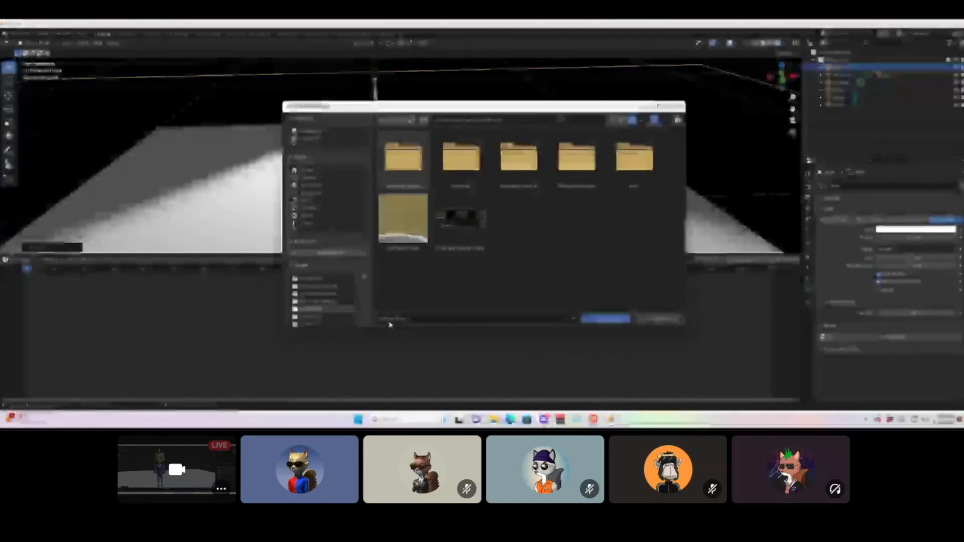
pyautogui.click(394, 318)
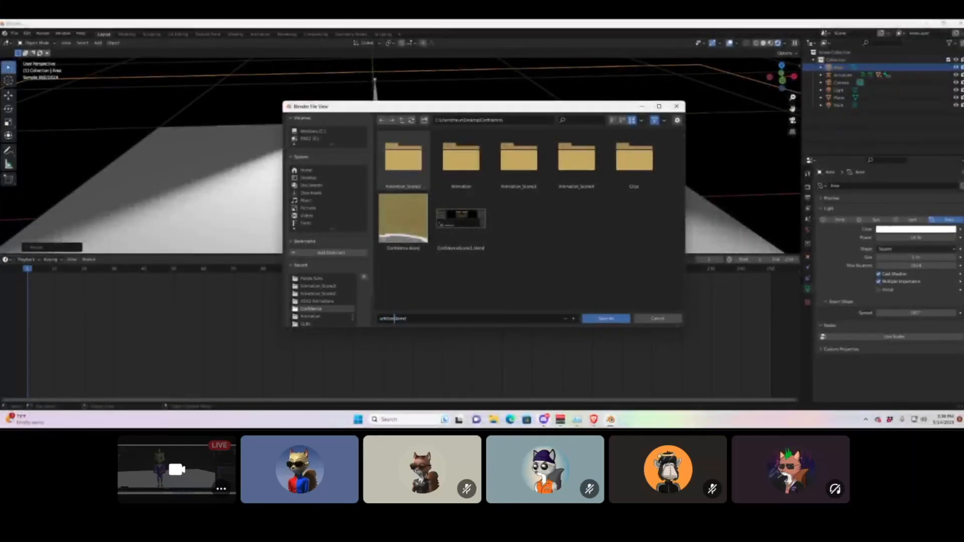
pyautogui.write('2')
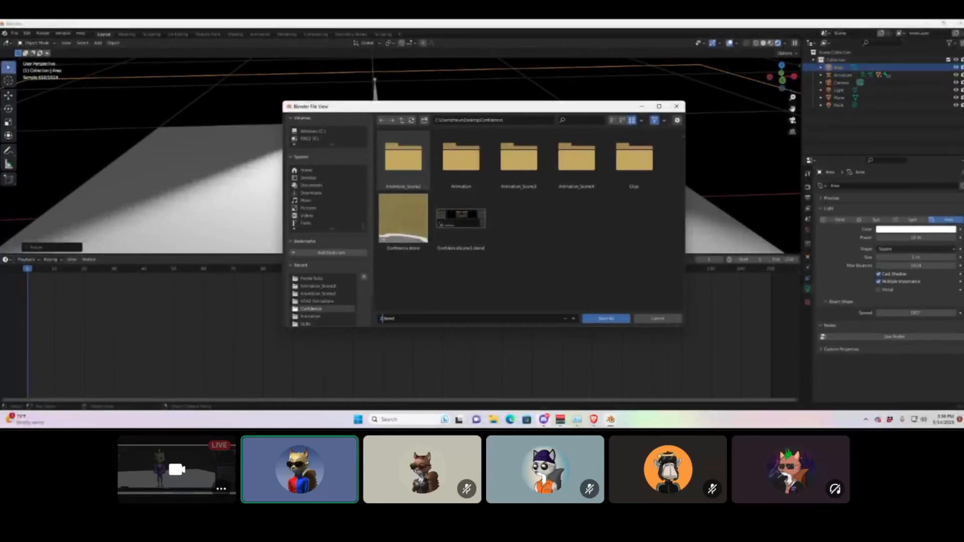
pyautogui.click(599, 320)
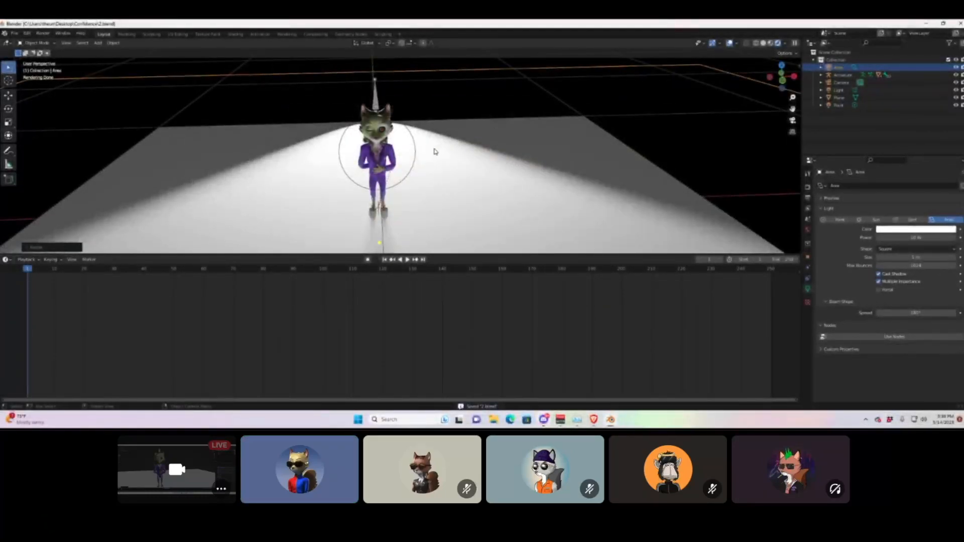
# Add a second camera and move it along the global Y axis to face the character from the front.
pyautogui.click(98, 42)
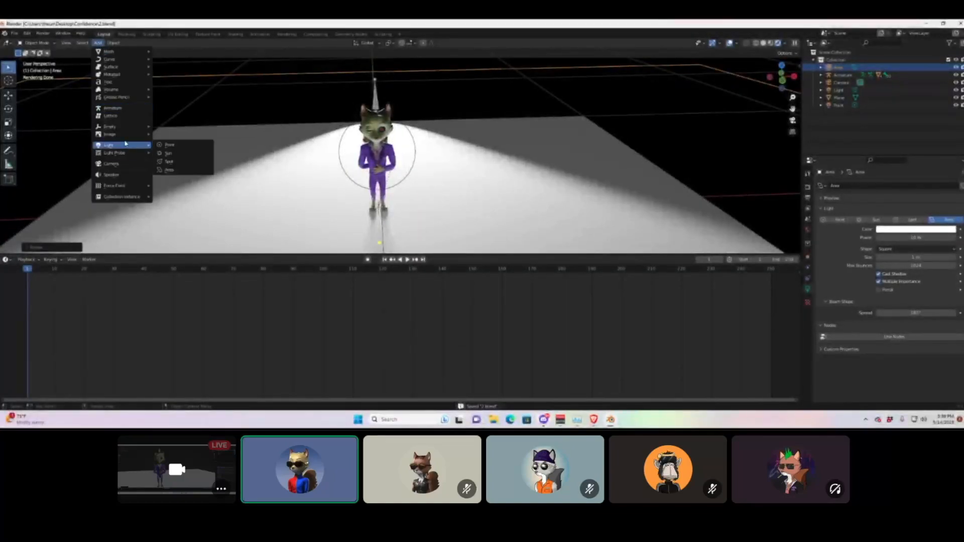
pyautogui.click(135, 165)
pyautogui.scroll(-3, 424, 116)
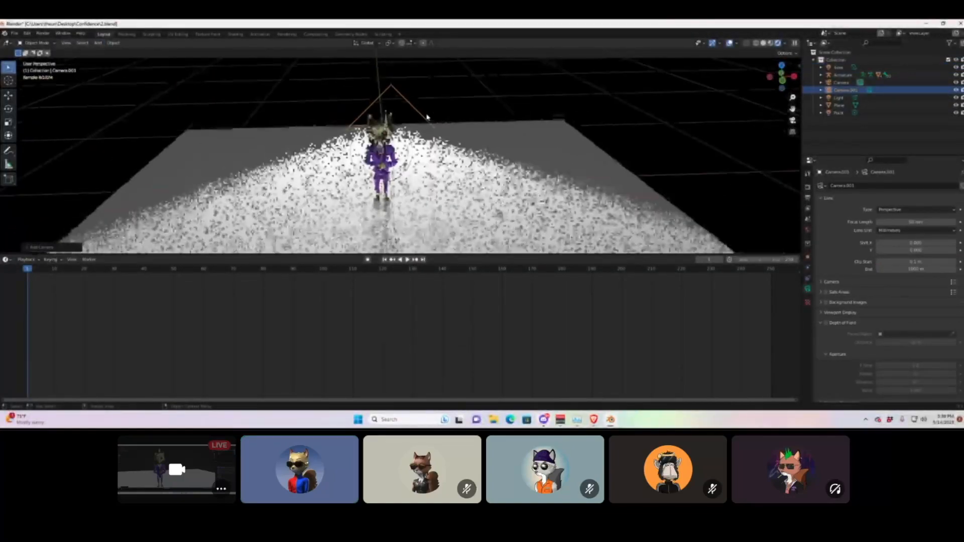
pyautogui.press('g')
pyautogui.press('y')
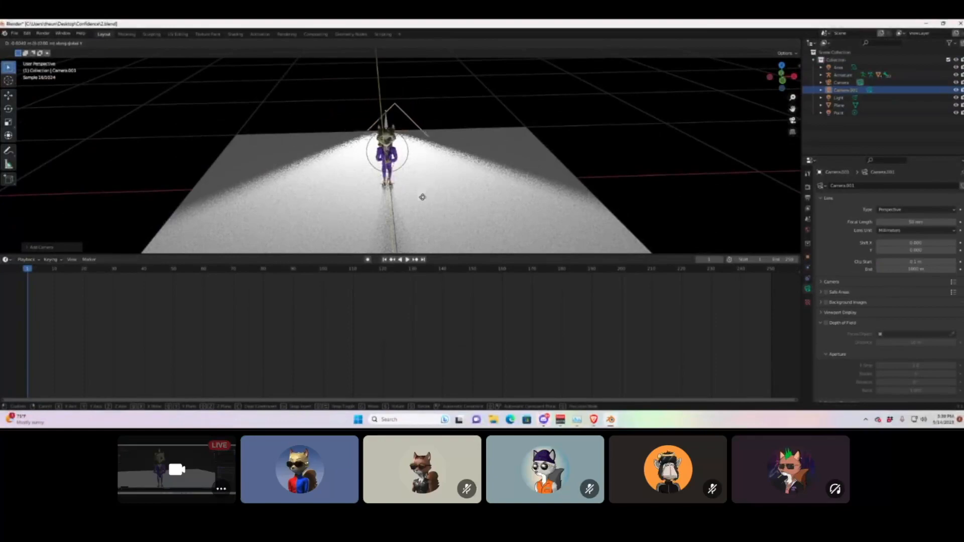
pyautogui.click(411, 52)
# Raise the new camera along the global Z axis and look at the character through it.
pyautogui.press('g')
pyautogui.press('z')
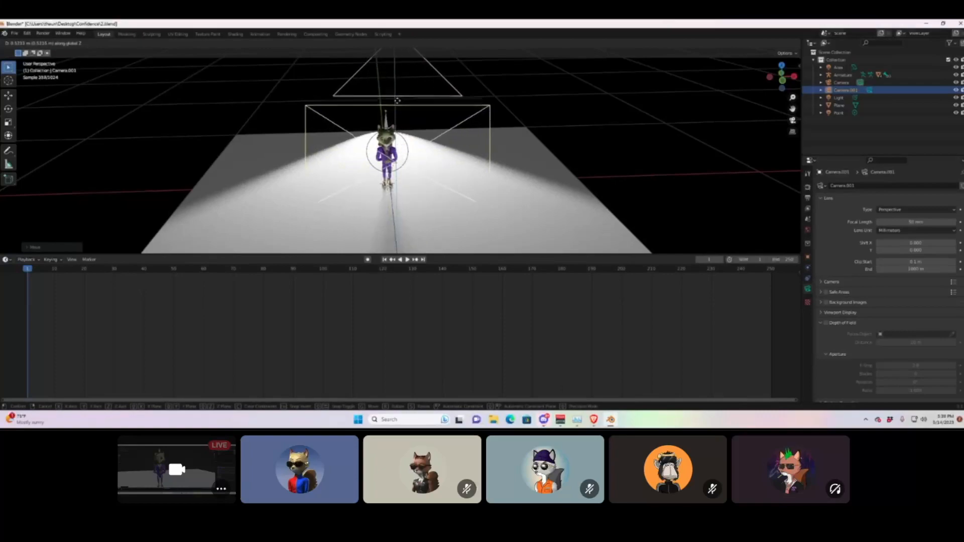
pyautogui.click(397, 100)
pyautogui.click(793, 120)
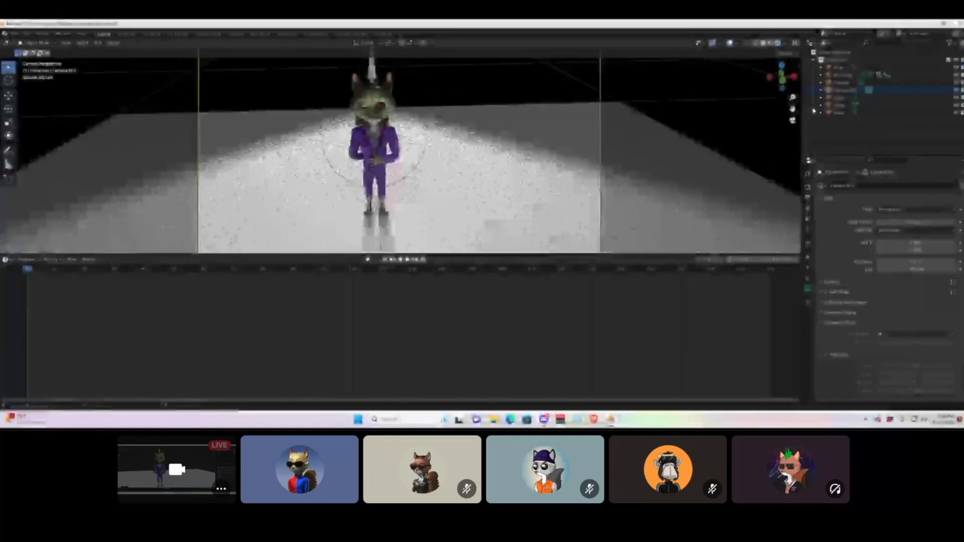
pyautogui.scroll(-3, 473, 116)
pyautogui.moveTo(466, 112); pyautogui.dragTo(460, 107, button='middle')
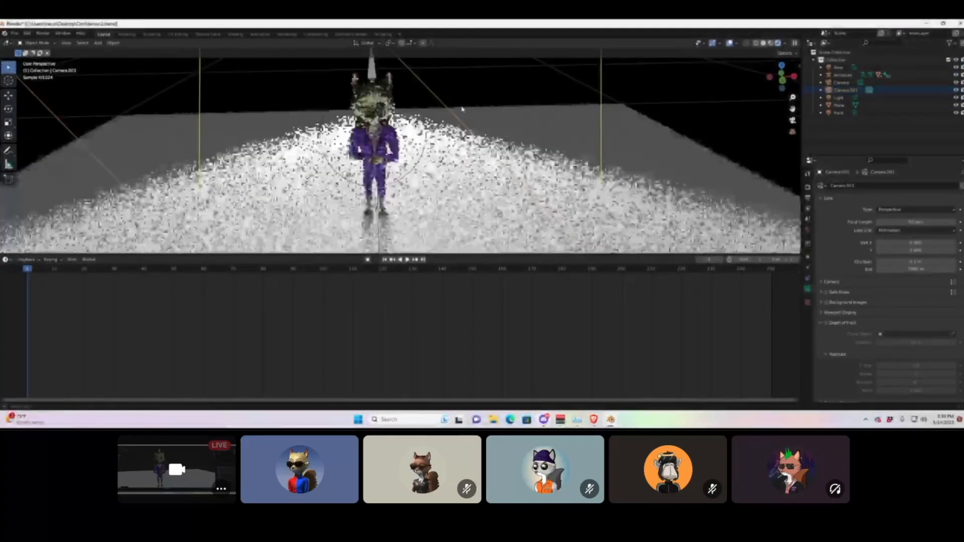
pyautogui.click(792, 121)
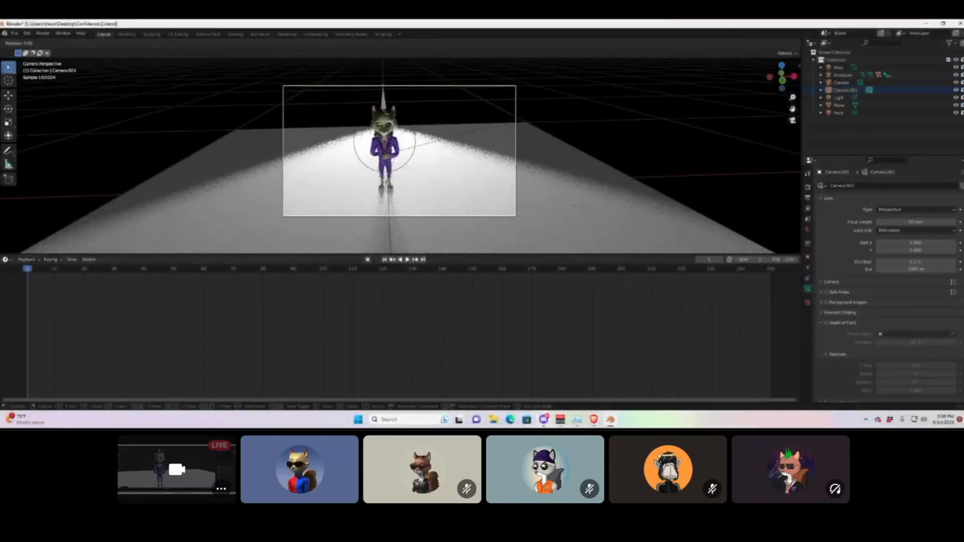
# Rotate the camera about the global Z axis and shift it to center the character horizontally in the frame.
pyautogui.press('z')
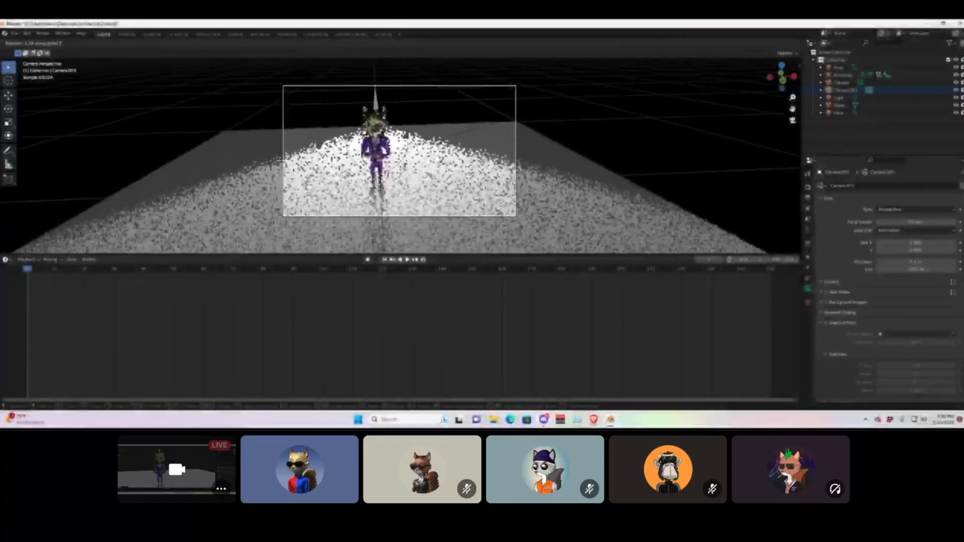
pyautogui.click(676, 99)
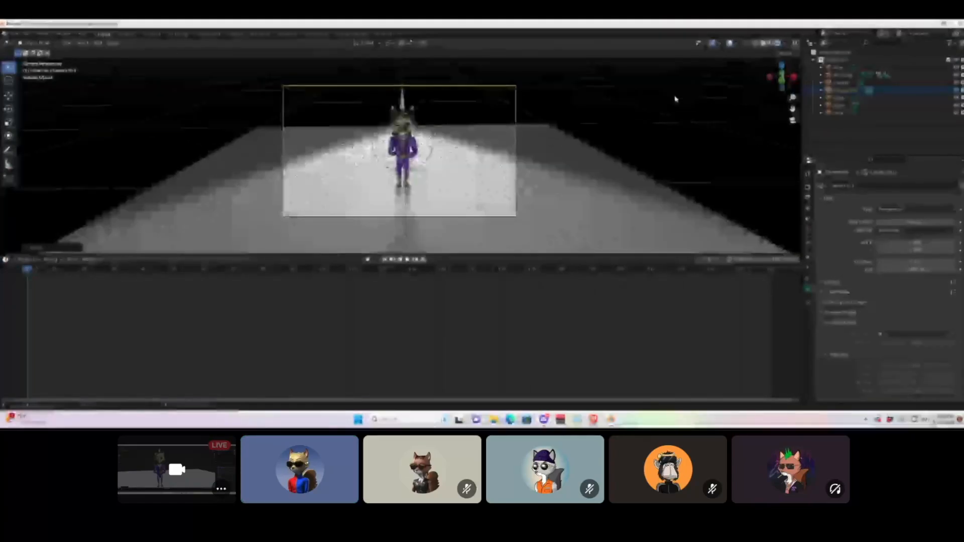
pyautogui.press('g')
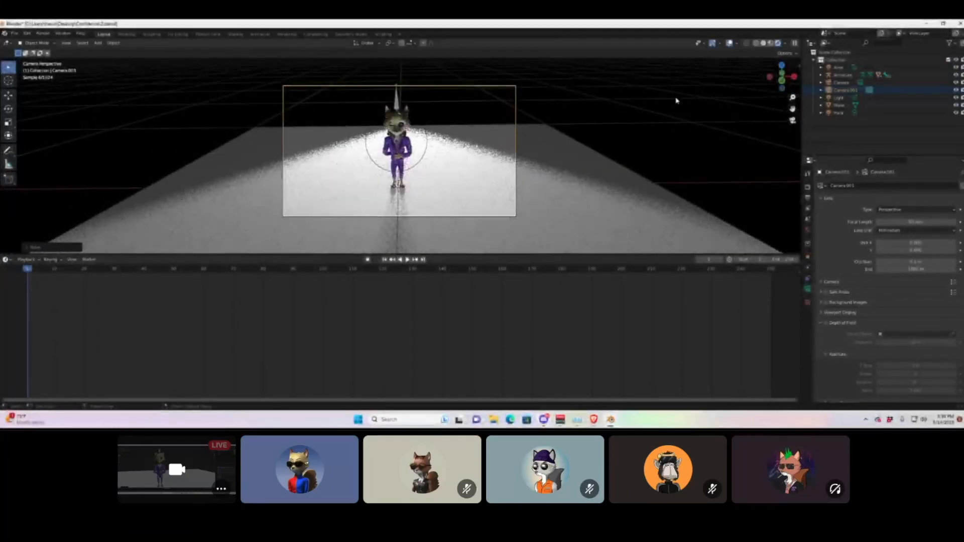
# Tilt the camera toward the horizon and move it along the global Z axis to fit the whole character in the frame.
pyautogui.press('r')
pyautogui.press('y')
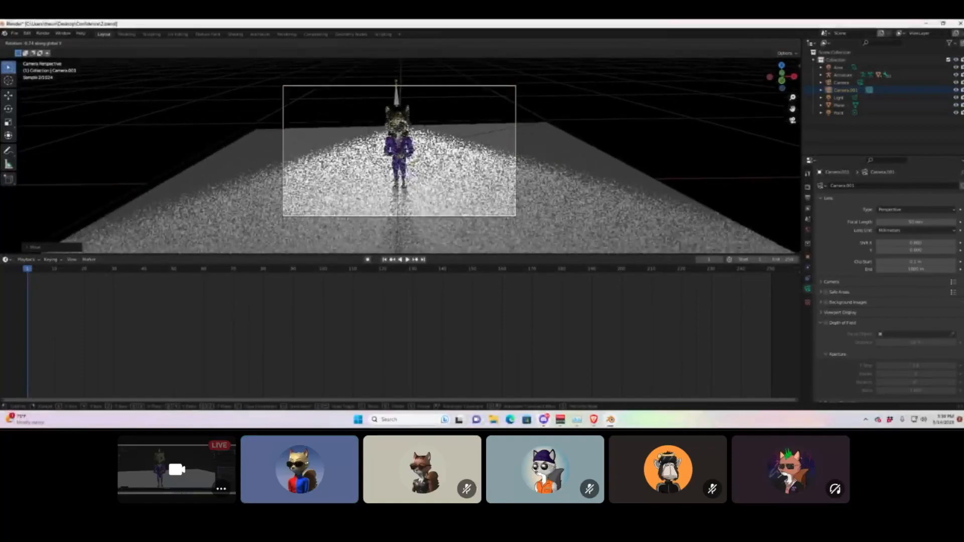
pyautogui.click(672, 152)
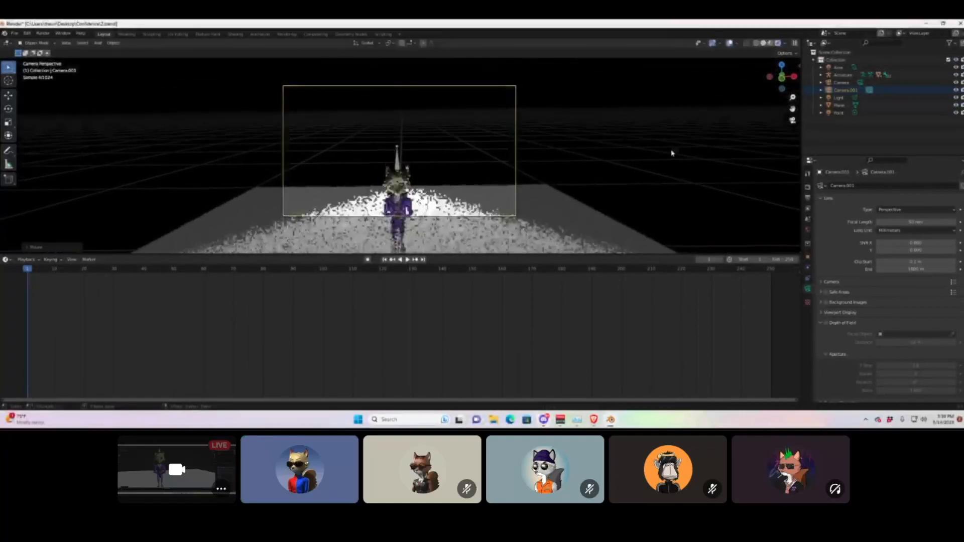
pyautogui.press('g')
pyautogui.press('z')
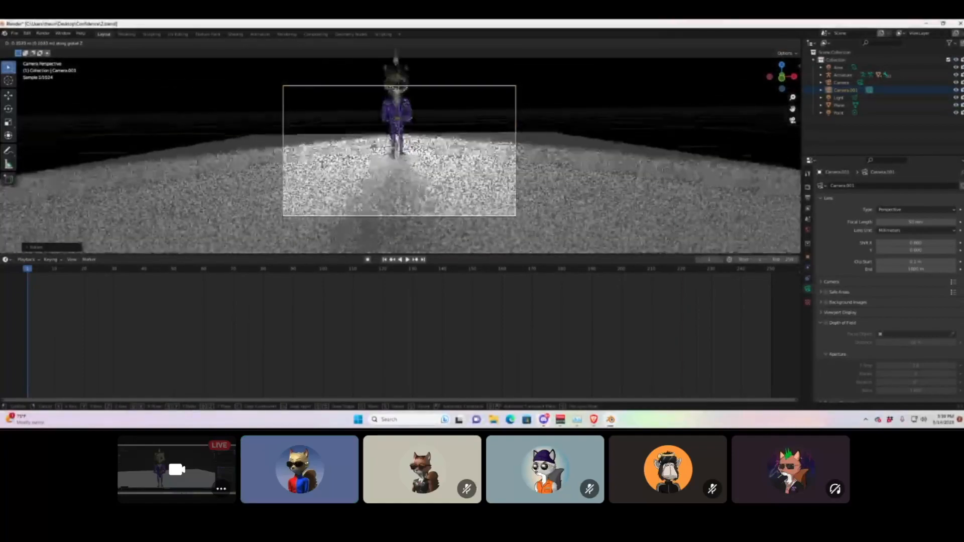
pyautogui.click(659, 161)
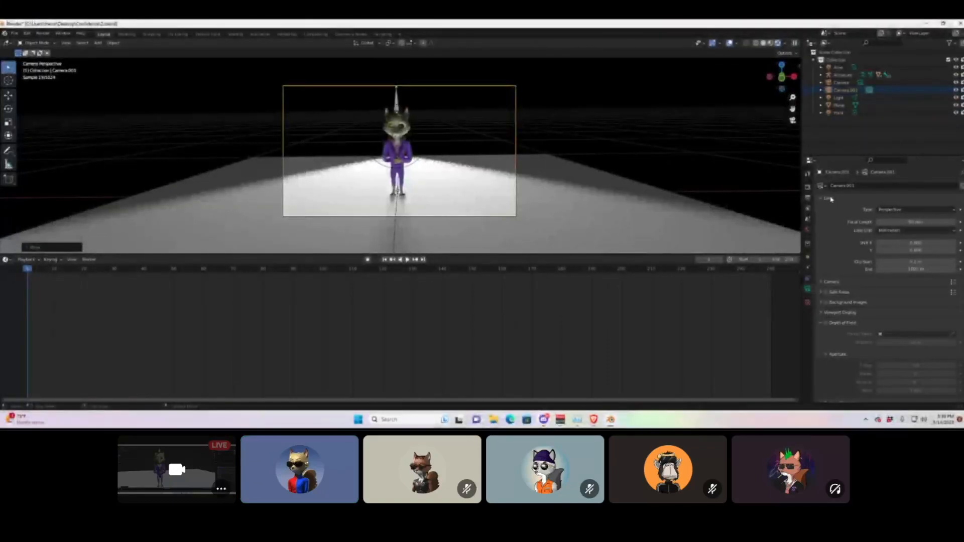
# Set the Cycles render max samples to 20.
pyautogui.click(808, 189)
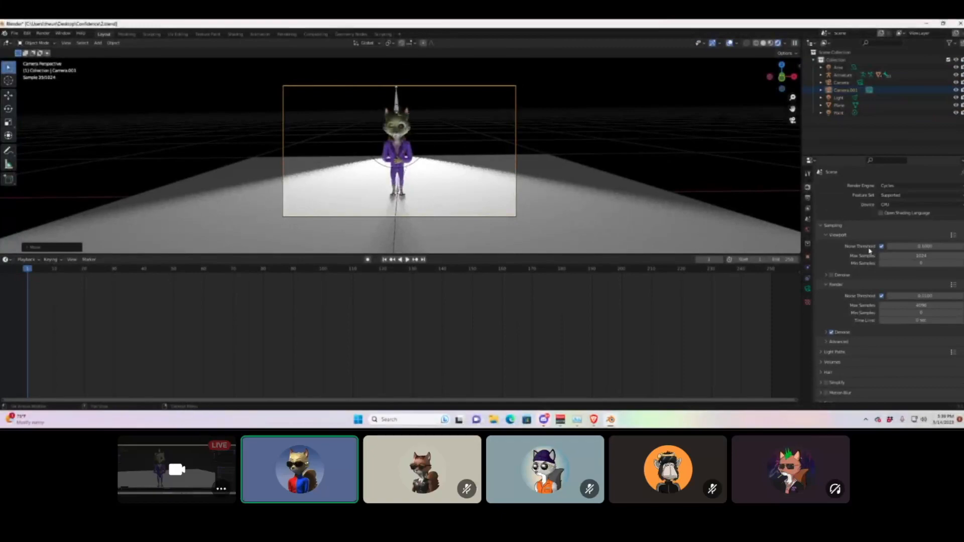
pyautogui.click(909, 305)
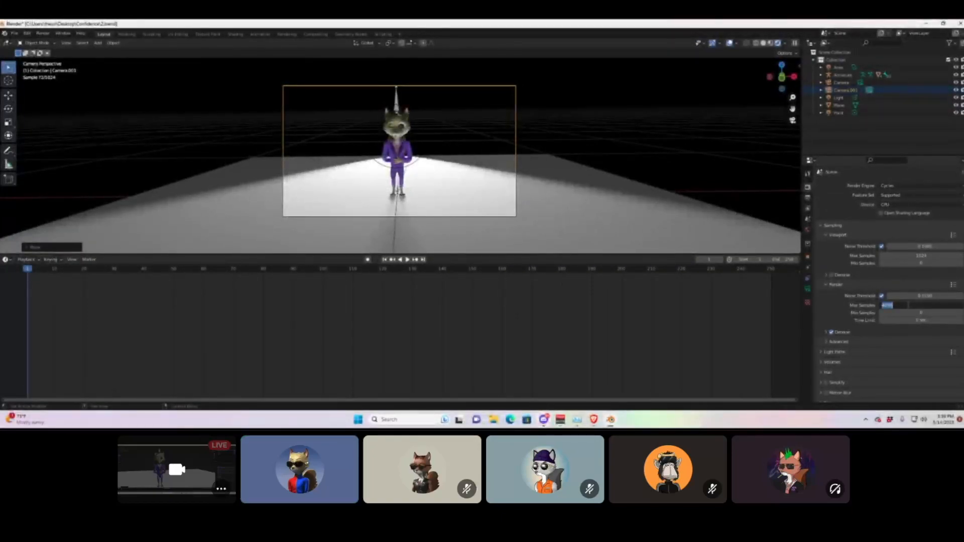
pyautogui.write('20')
pyautogui.press('Return')
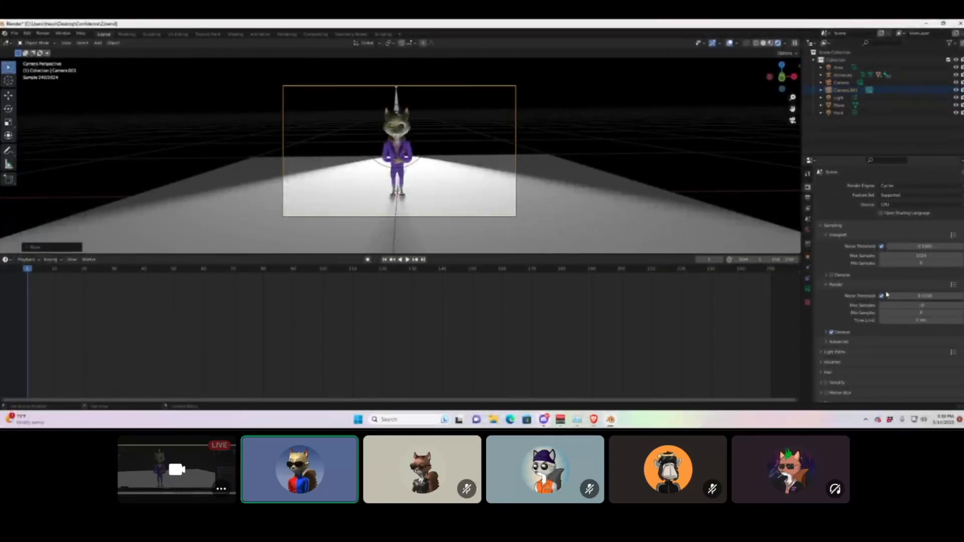
# Render the frame from the new camera, examine the whole image, and return to the scene.
pyautogui.press('F12')
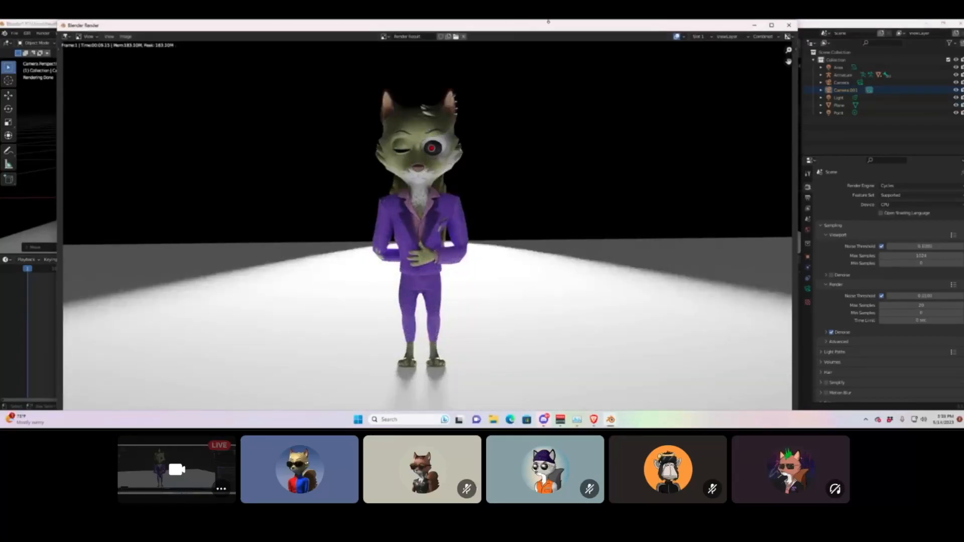
pyautogui.scroll(-4, 527, 201)
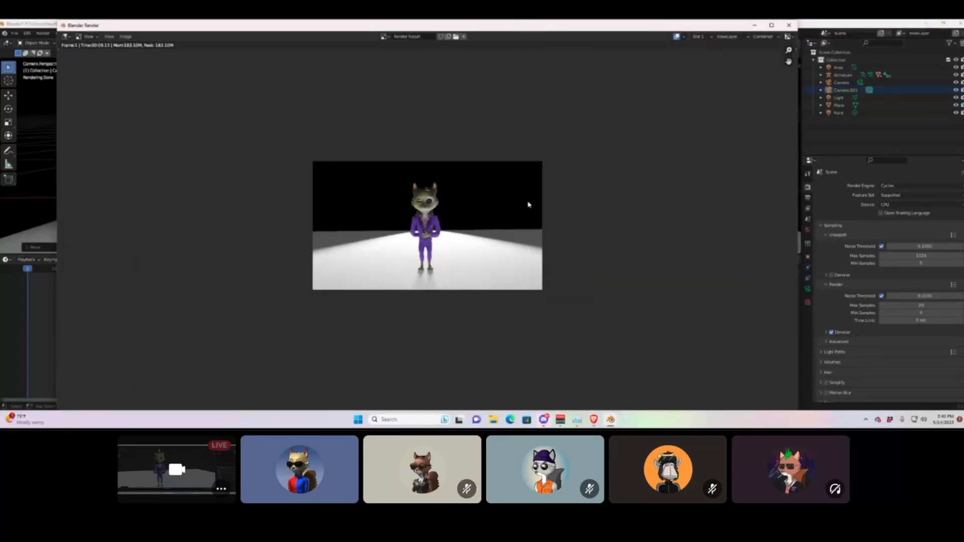
pyautogui.scroll(4, 528, 204)
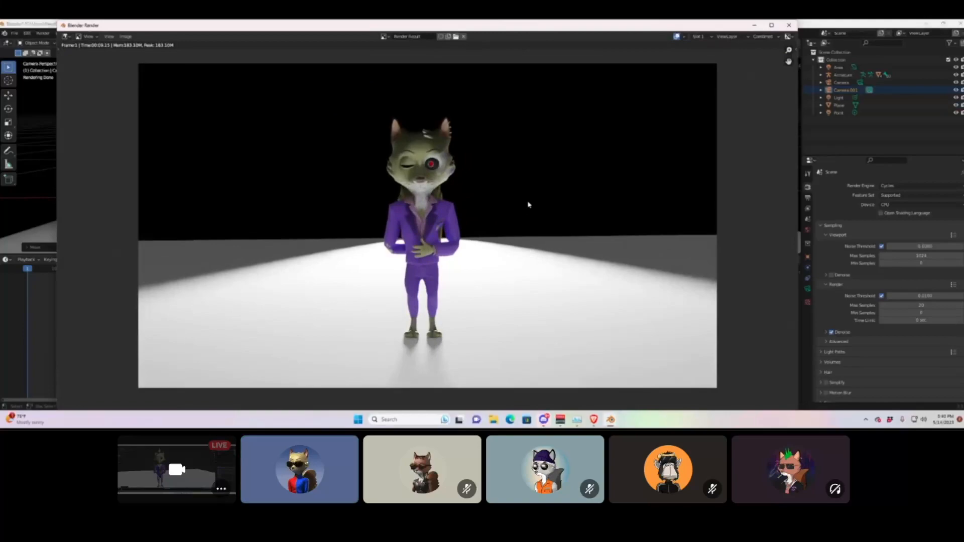
pyautogui.click(892, 151)
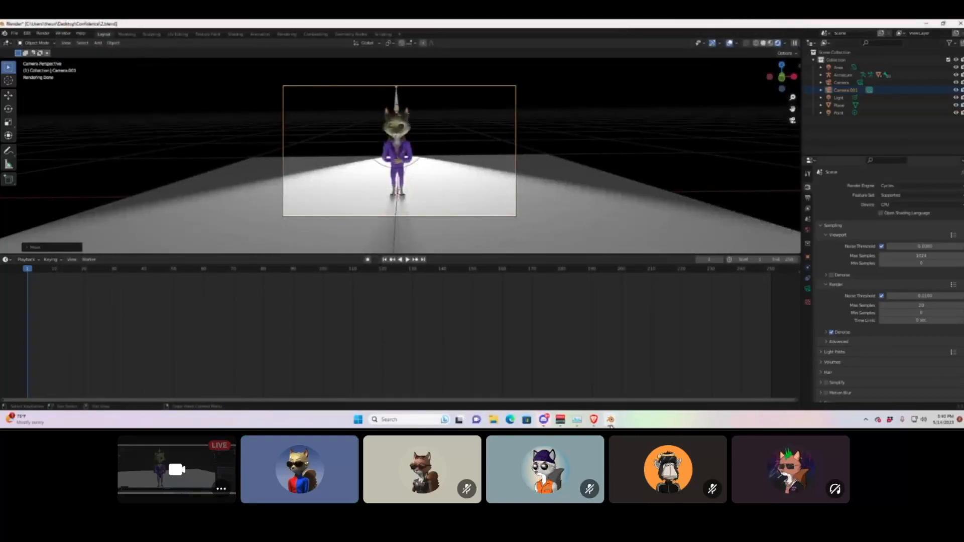
# Reopen the finished render, examine the character and lighting at several magnifications, and return to the scene.
pyautogui.moveTo(609, 418)
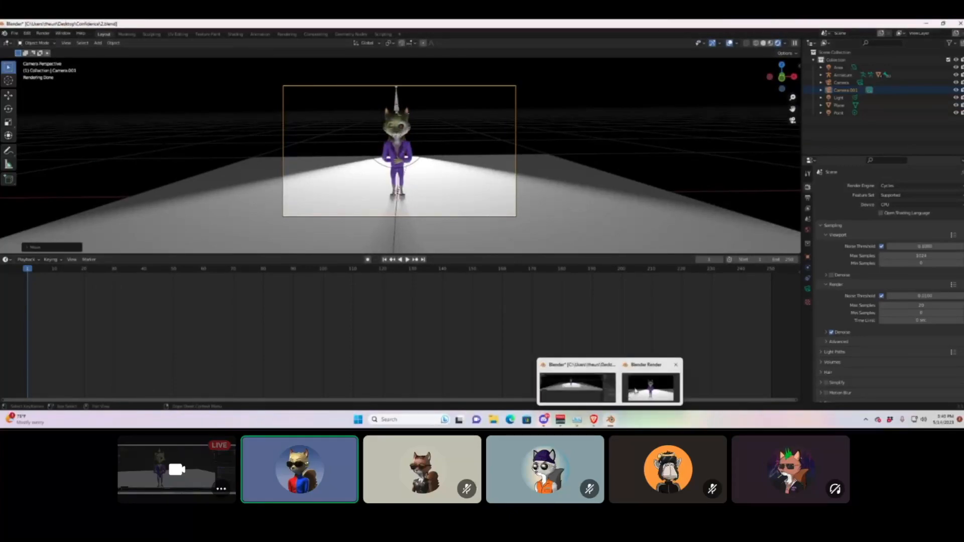
pyautogui.click(651, 387)
pyautogui.scroll(-4, 482, 274)
pyautogui.scroll(4, 473, 244)
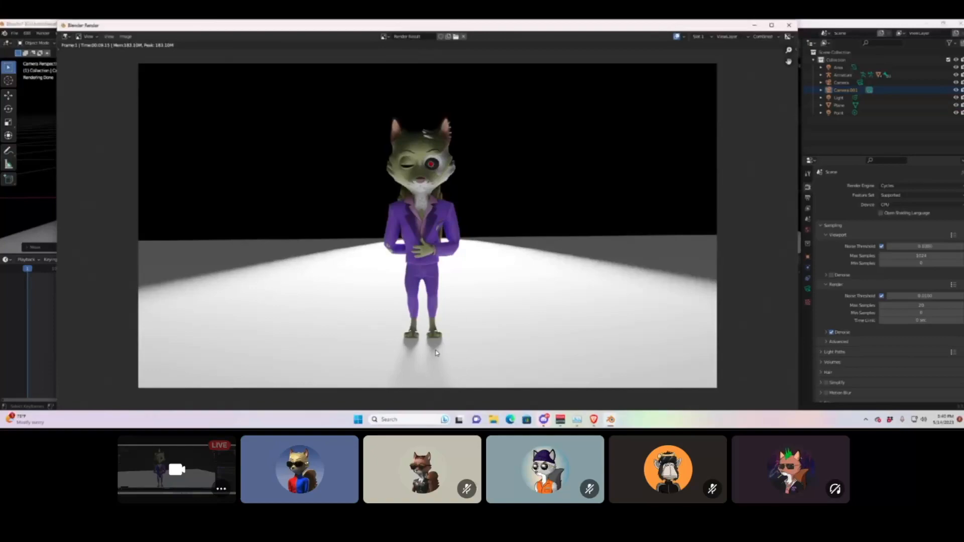
pyautogui.scroll(-2, 462, 151)
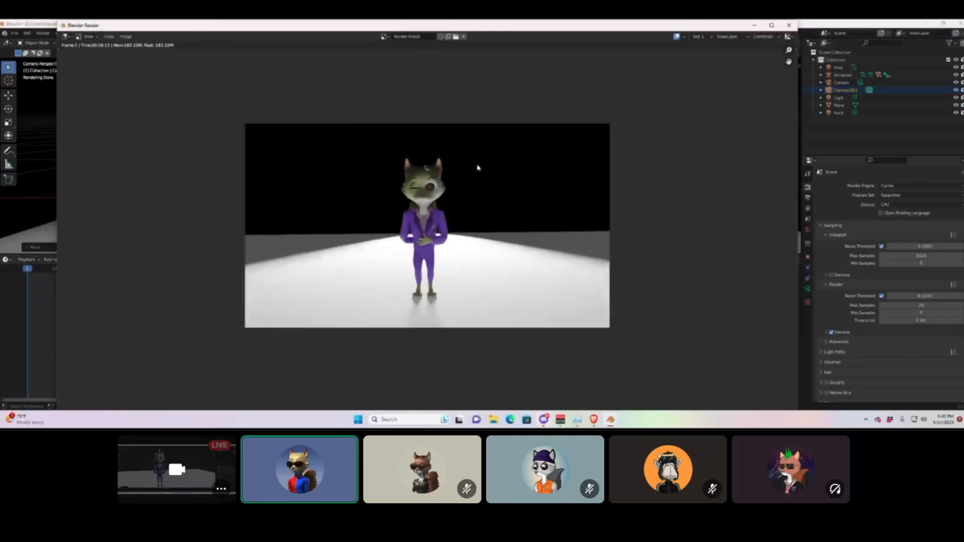
pyautogui.scroll(2, 477, 168)
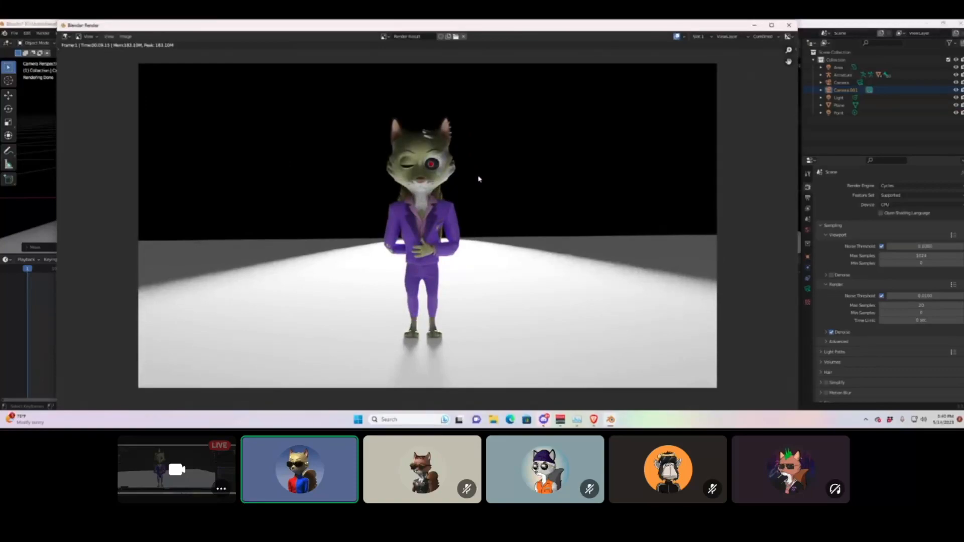
pyautogui.scroll(2, 507, 193)
pyautogui.scroll(-8, 491, 198)
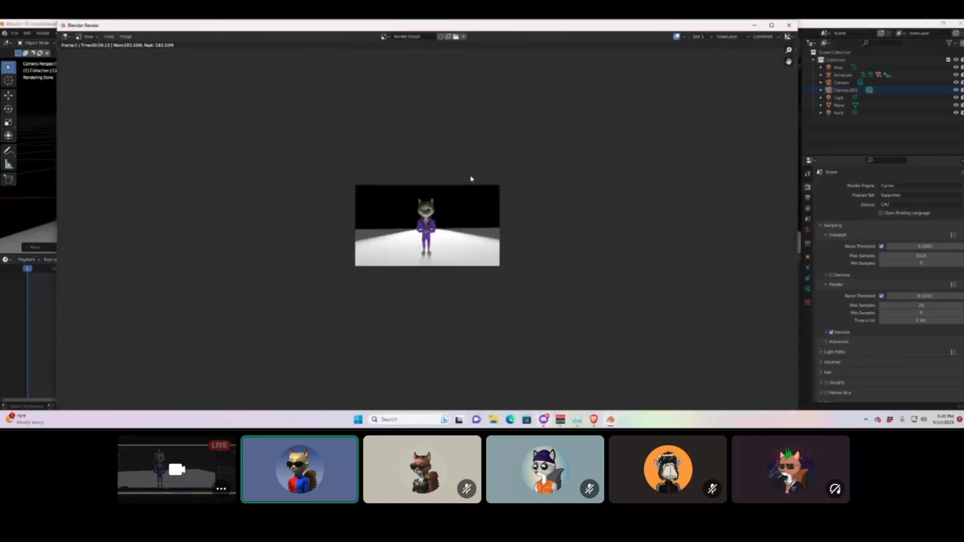
pyautogui.scroll(2, 471, 179)
pyautogui.scroll(1, 478, 177)
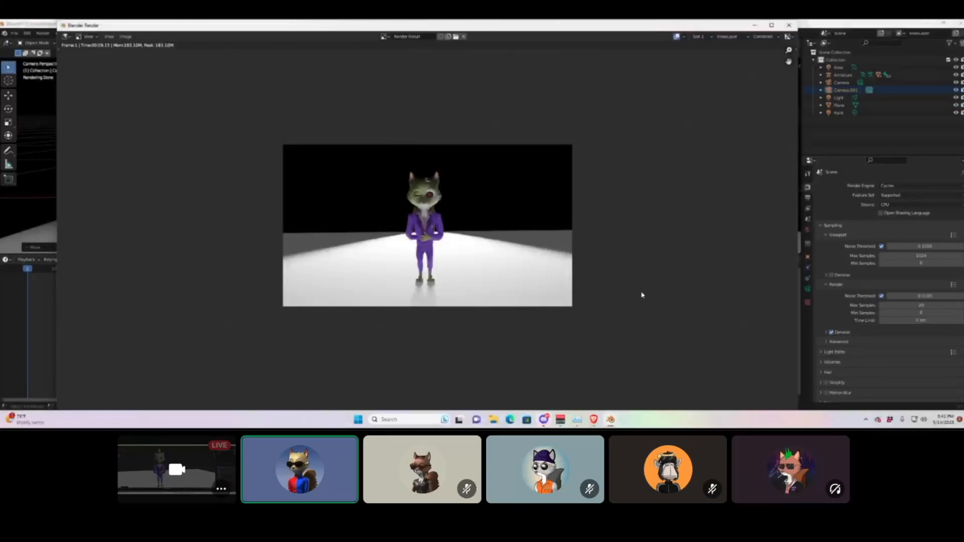
pyautogui.click(807, 337)
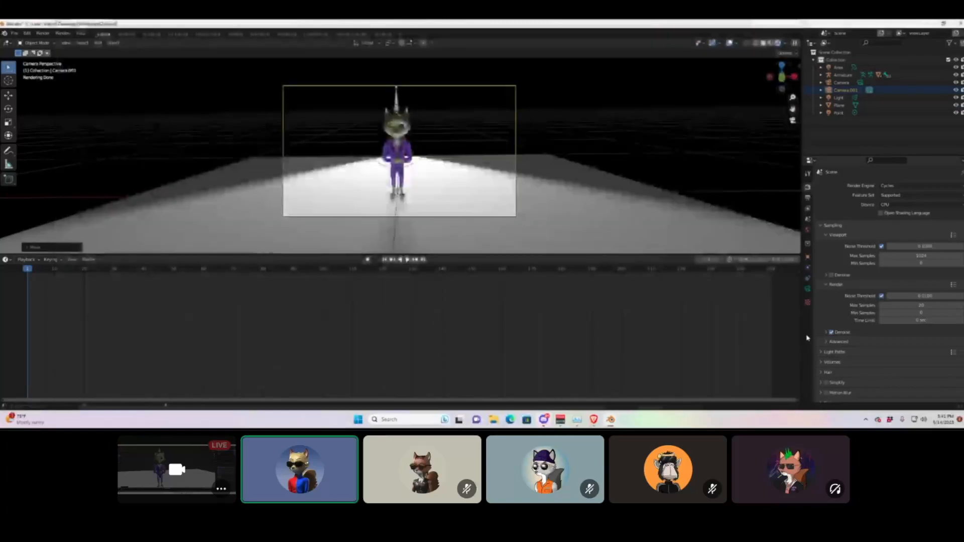
# Disable the object named Light in renders, render the frame again, inspect the image, and close the render window.
pyautogui.doubleClick(846, 90)
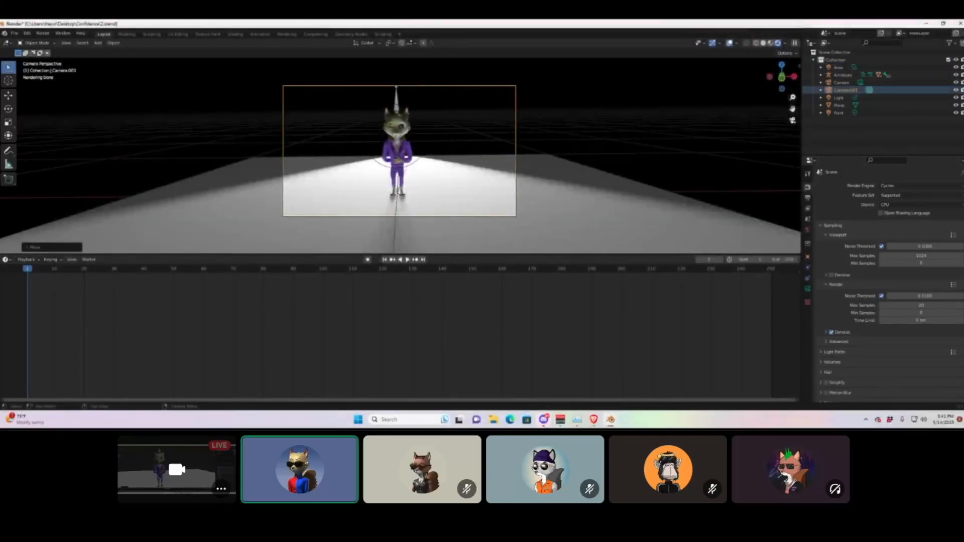
pyautogui.click(962, 97)
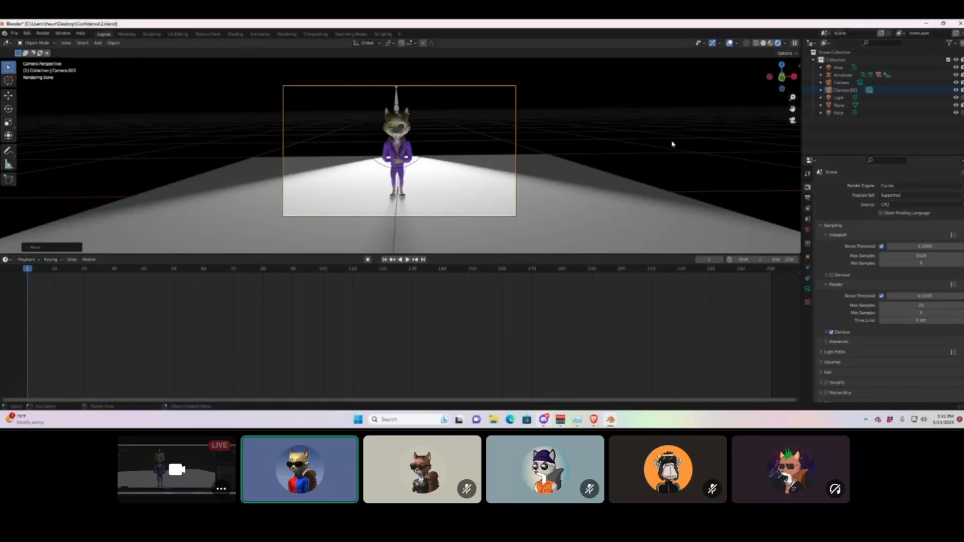
pyautogui.press('F12')
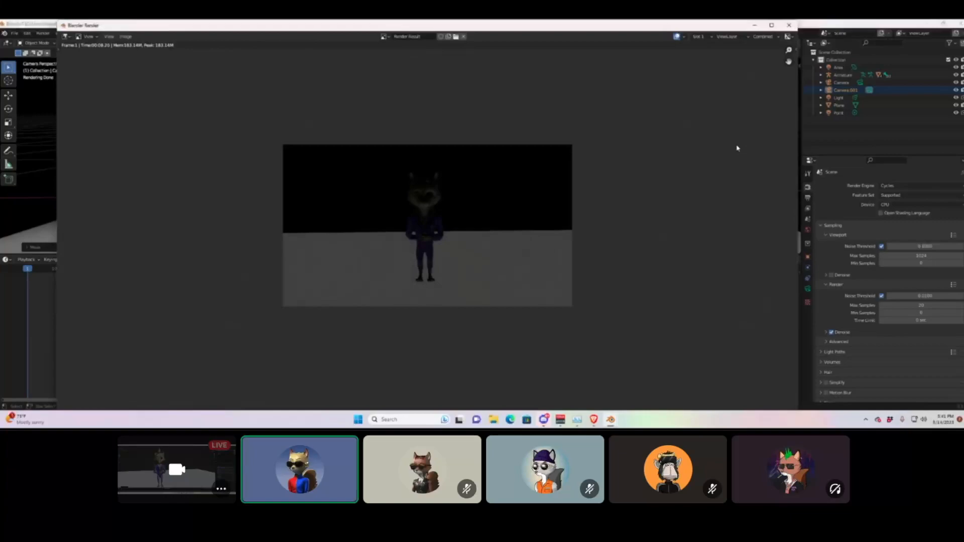
pyautogui.scroll(5, 450, 187)
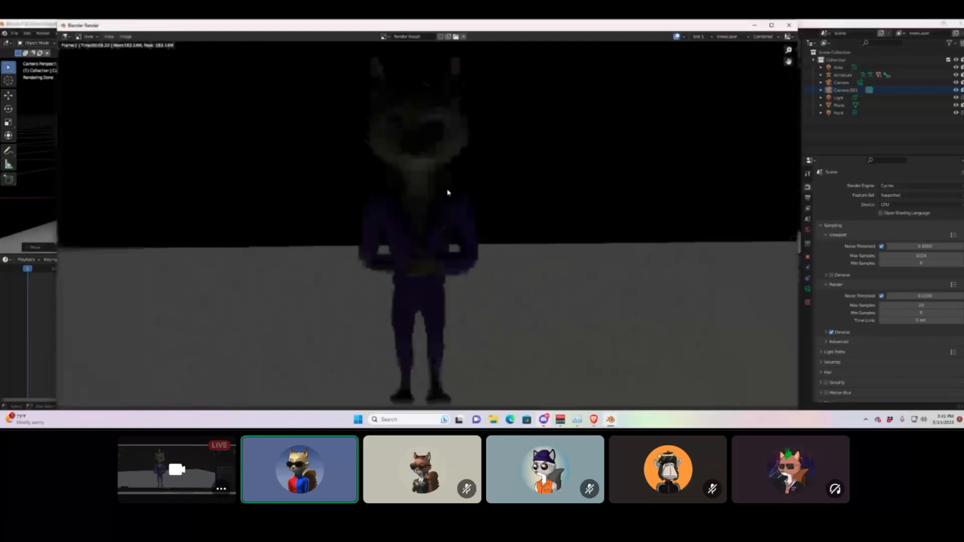
pyautogui.scroll(-3, 410, 183)
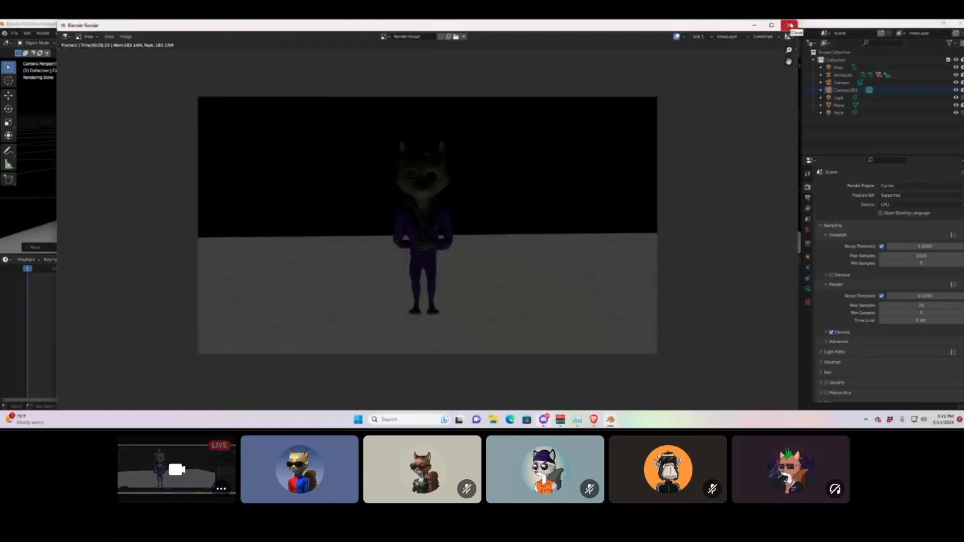
pyautogui.click(791, 25)
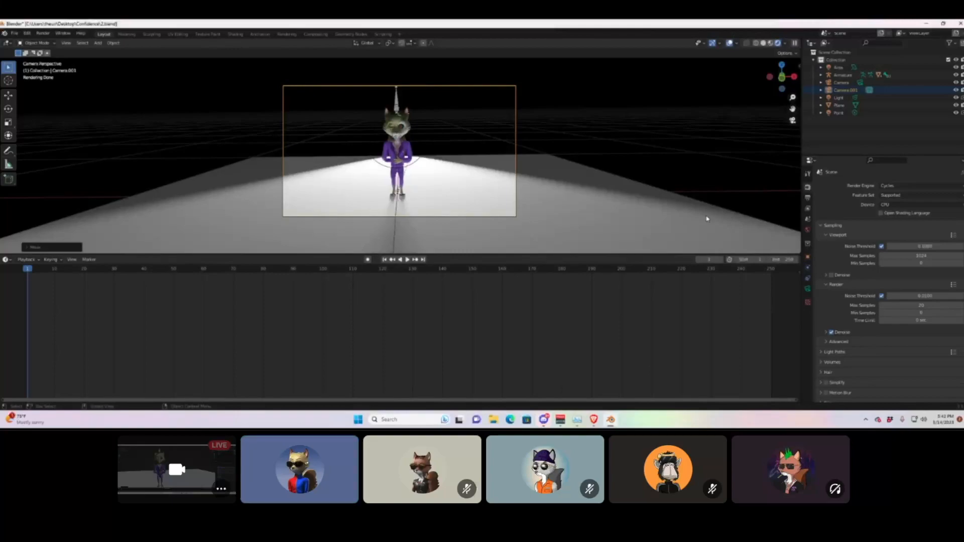
# Switch to Discord, read the newest messages in the voice channel chat, and close the chat.
pyautogui.moveTo(542, 425)
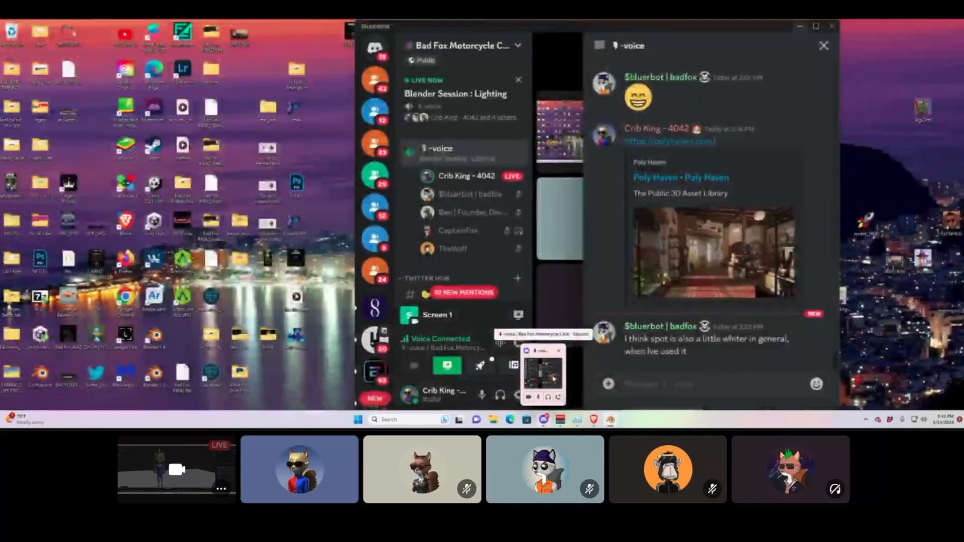
pyautogui.click(548, 378)
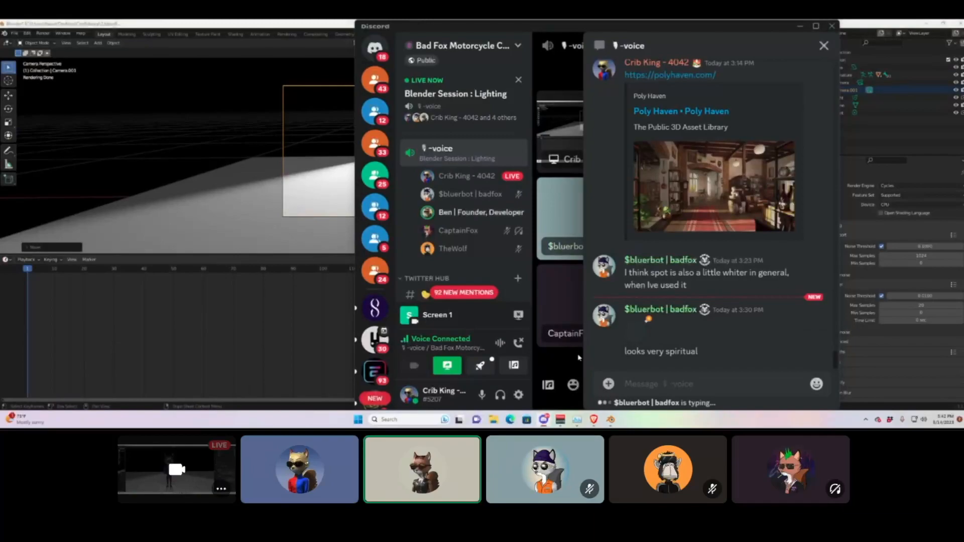
pyautogui.click(823, 45)
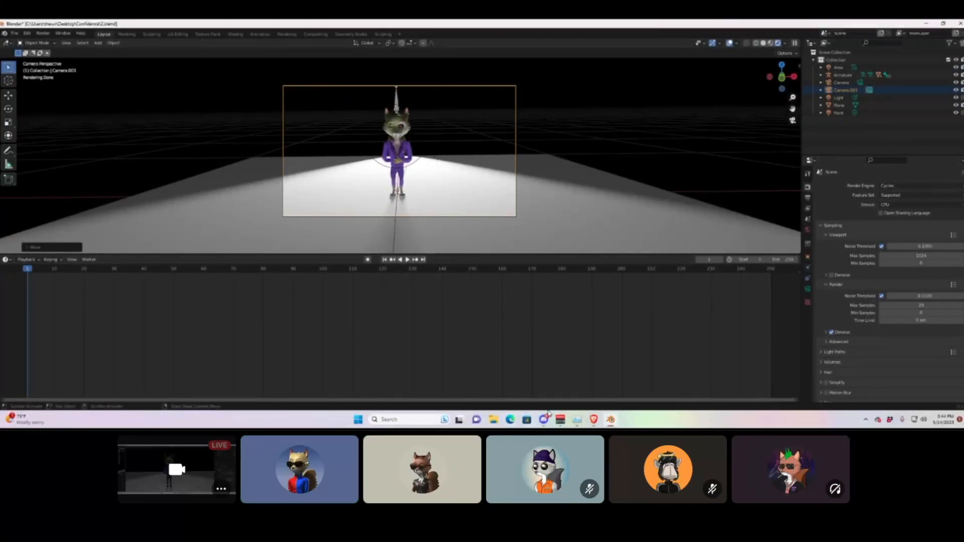
pyautogui.click(544, 419)
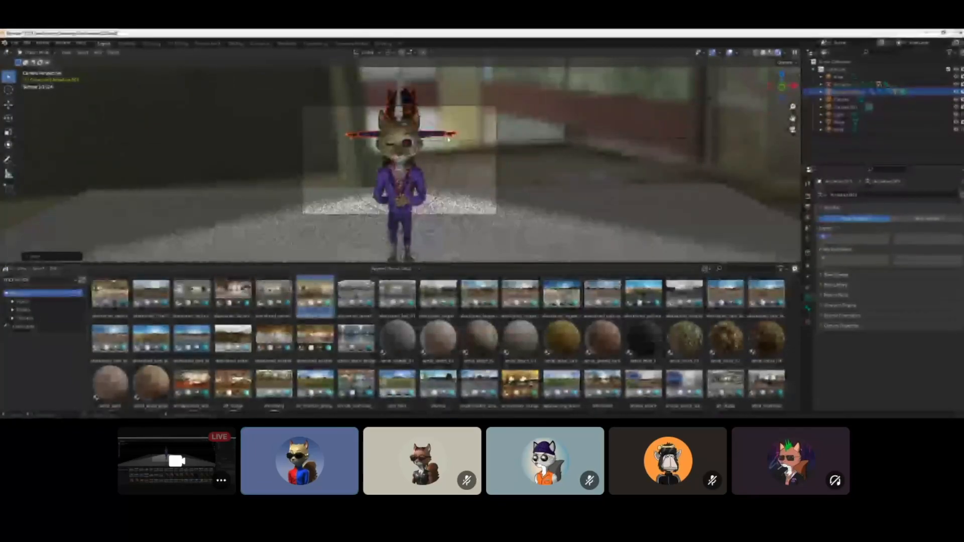
# Move the second, T-posed fox sideways along the X axis so it stands clear behind the front fox.
pyautogui.press('x')
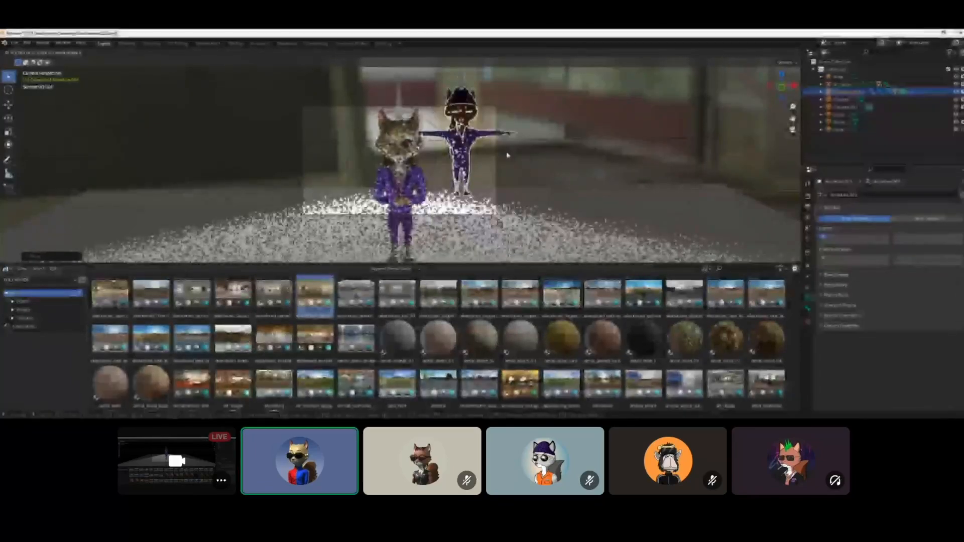
pyautogui.click(507, 155)
pyautogui.moveTo(536, 191); pyautogui.dragTo(572, 168, button='middle')
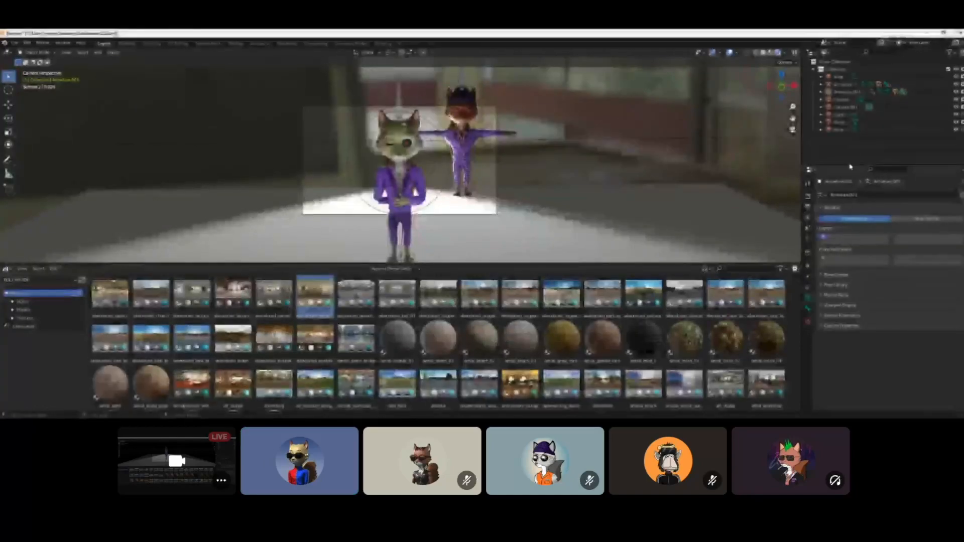
# Enable depth of field on the active camera and pick the front fox's M_Cyborg mesh as the focus object.
pyautogui.click(870, 108)
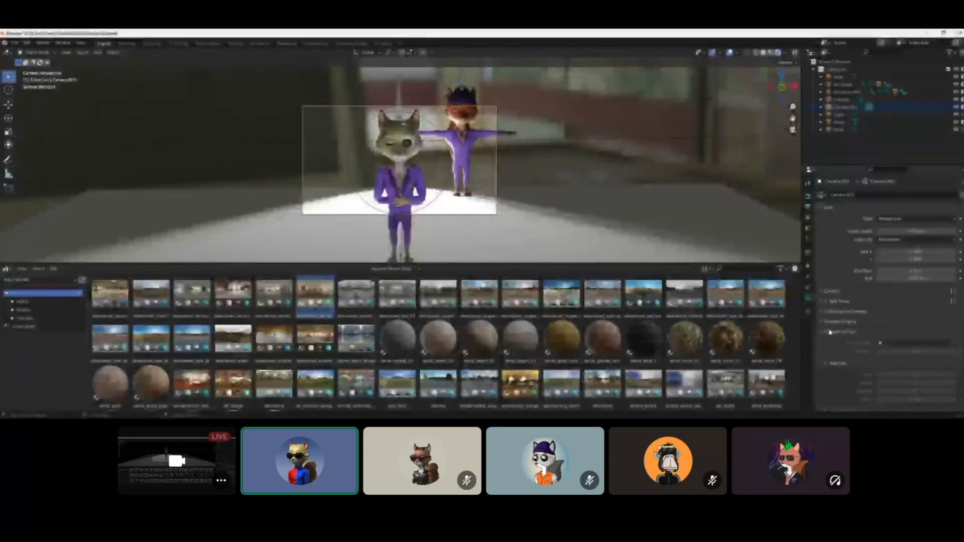
pyautogui.click(825, 332)
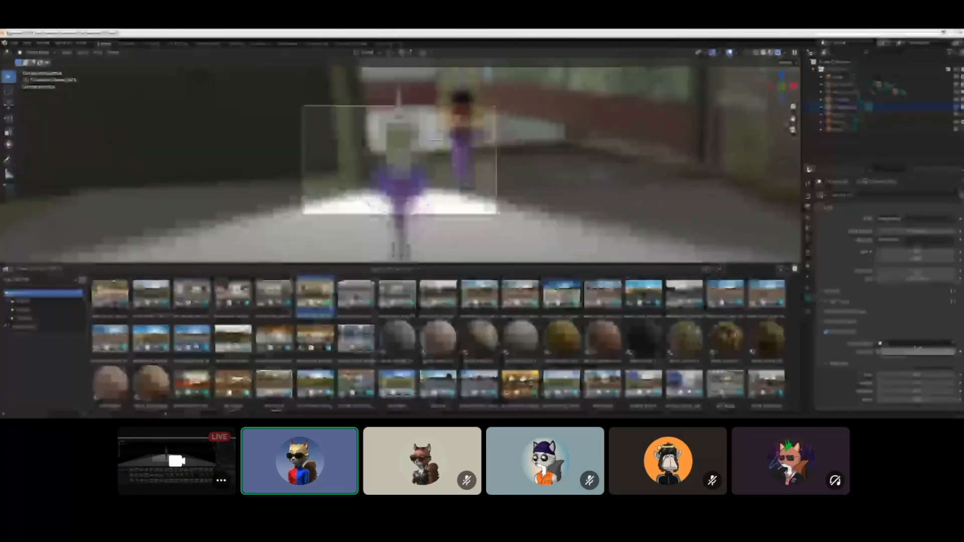
pyautogui.click(955, 342)
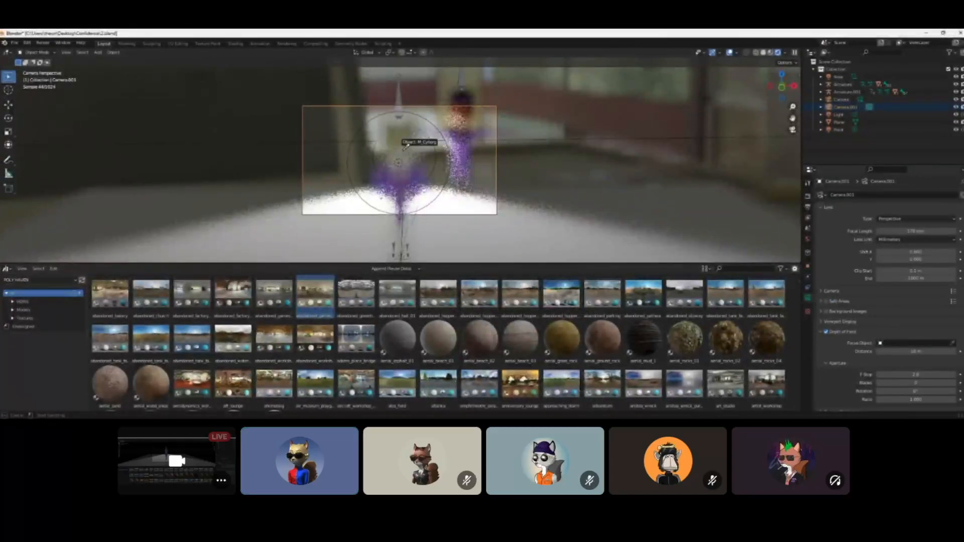
pyautogui.click(404, 153)
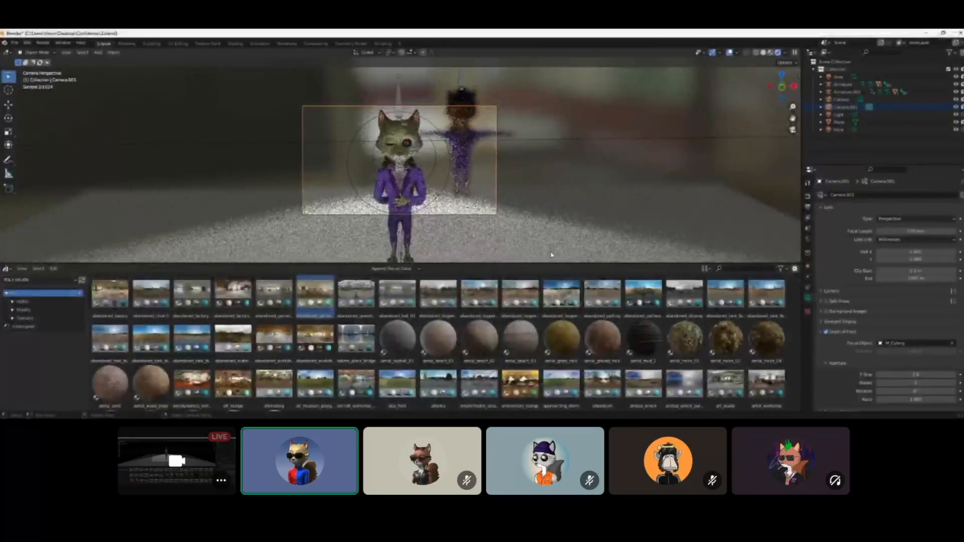